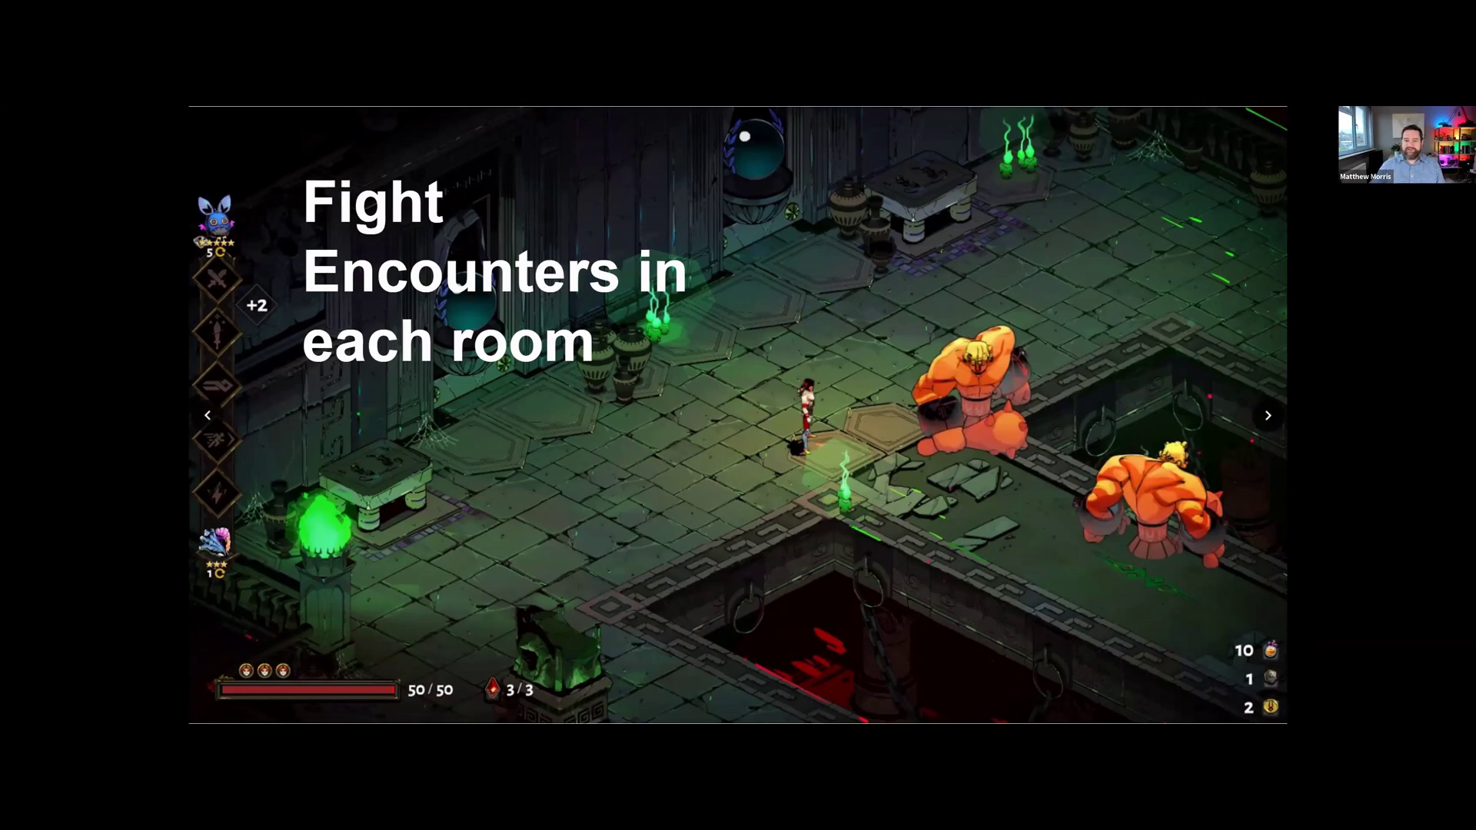
key("Right")
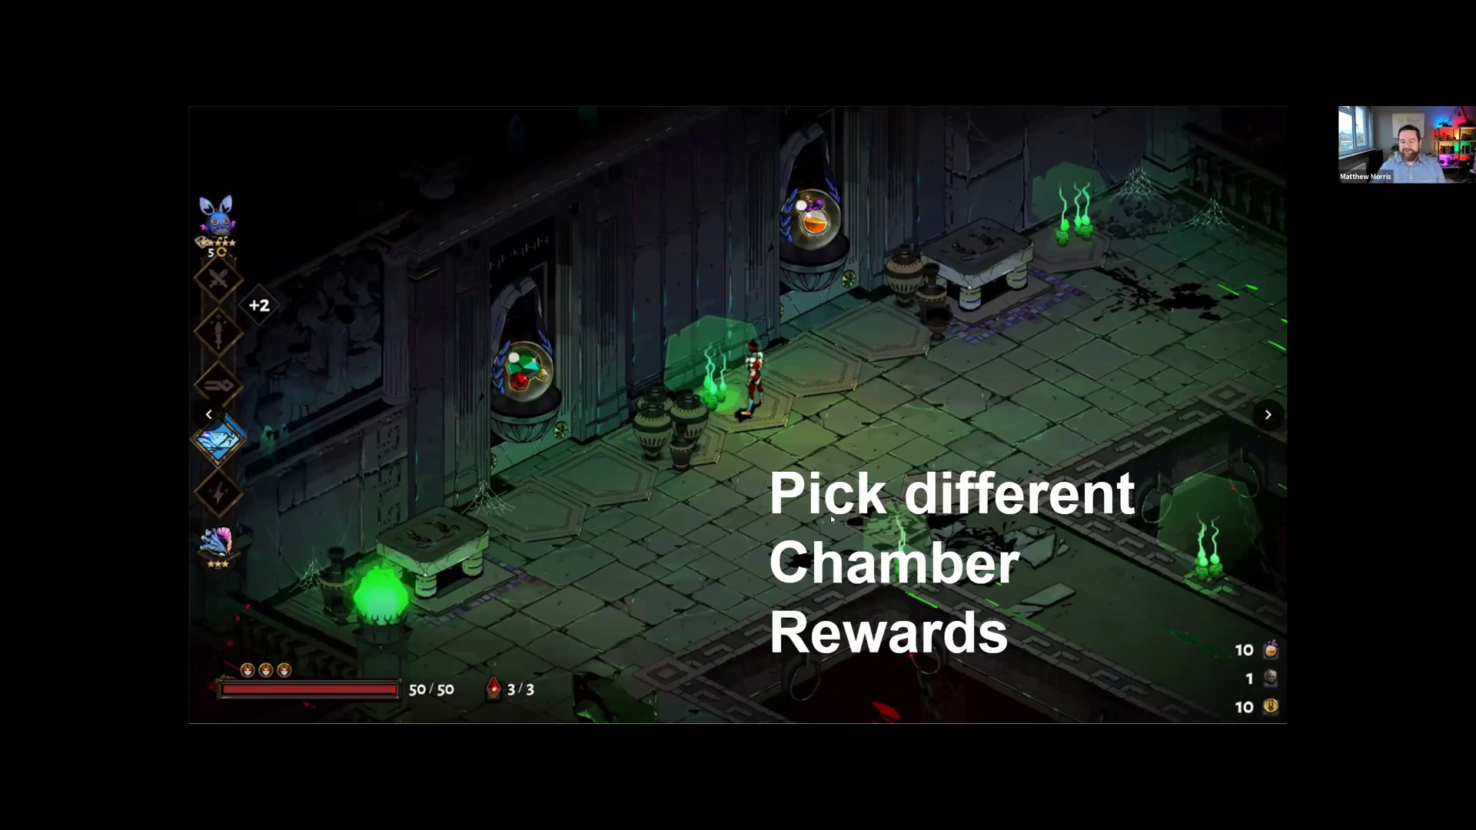
key("Right")
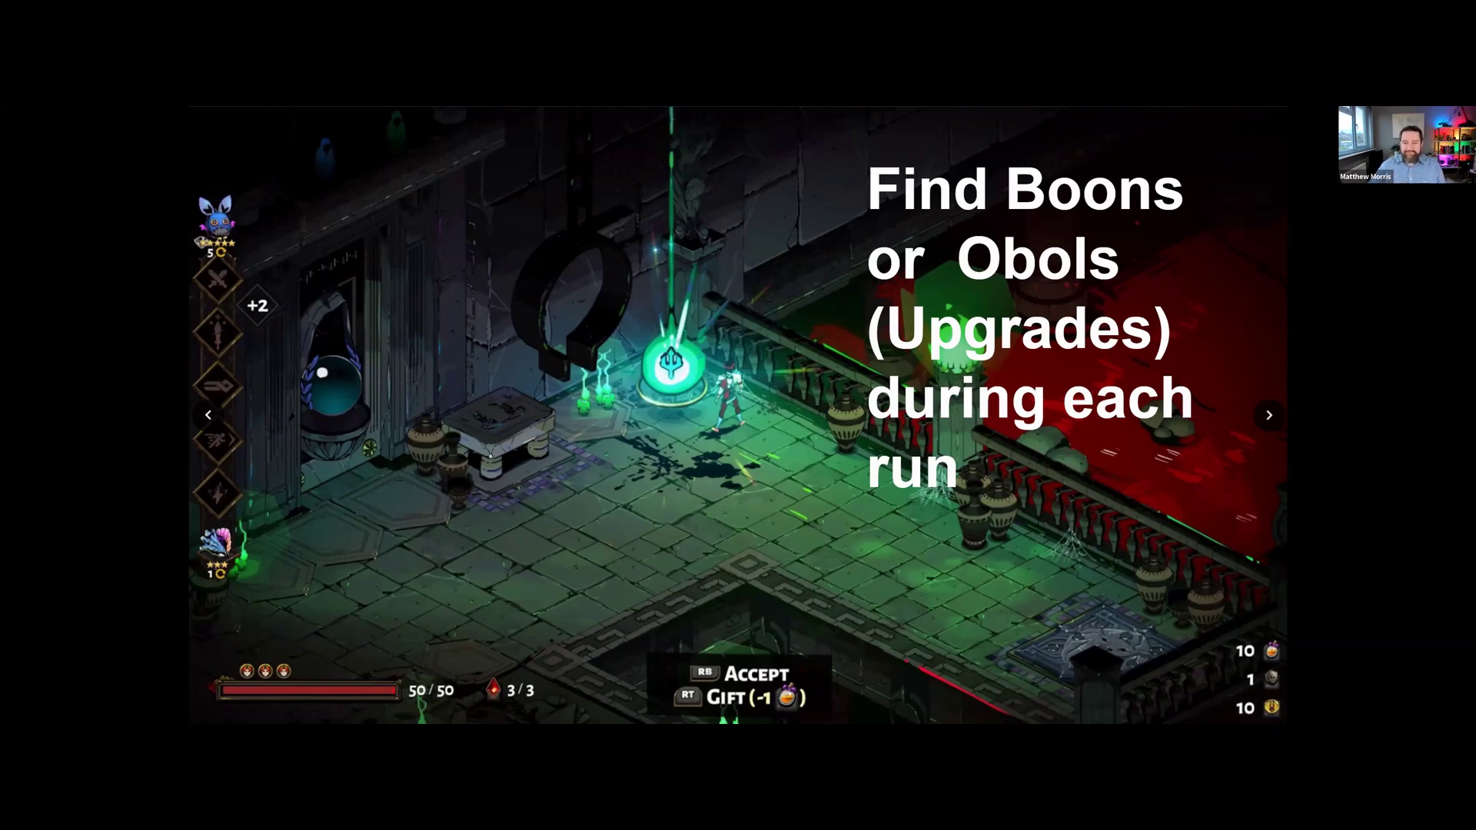
key("Right")
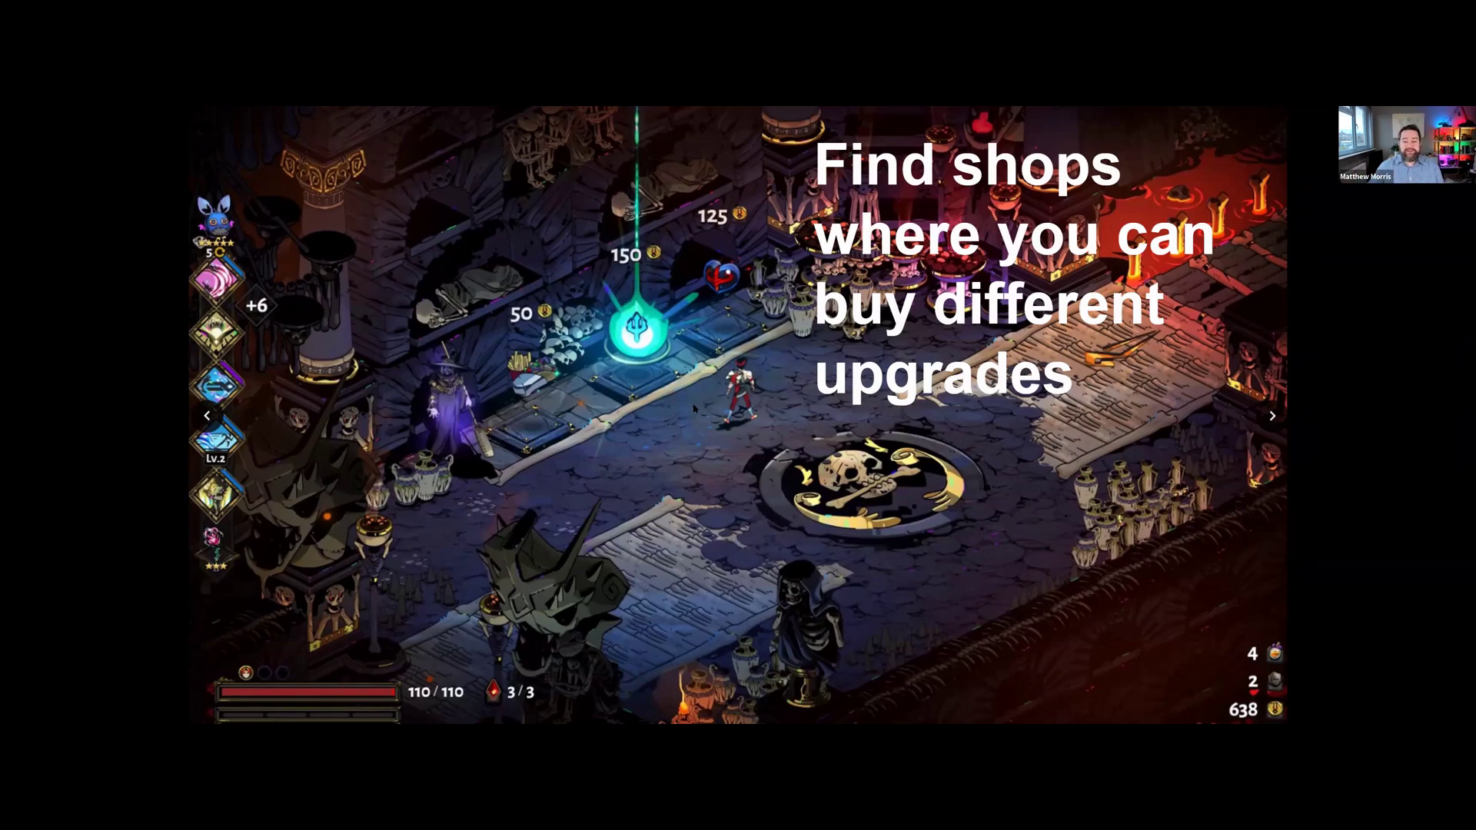
key("Right")
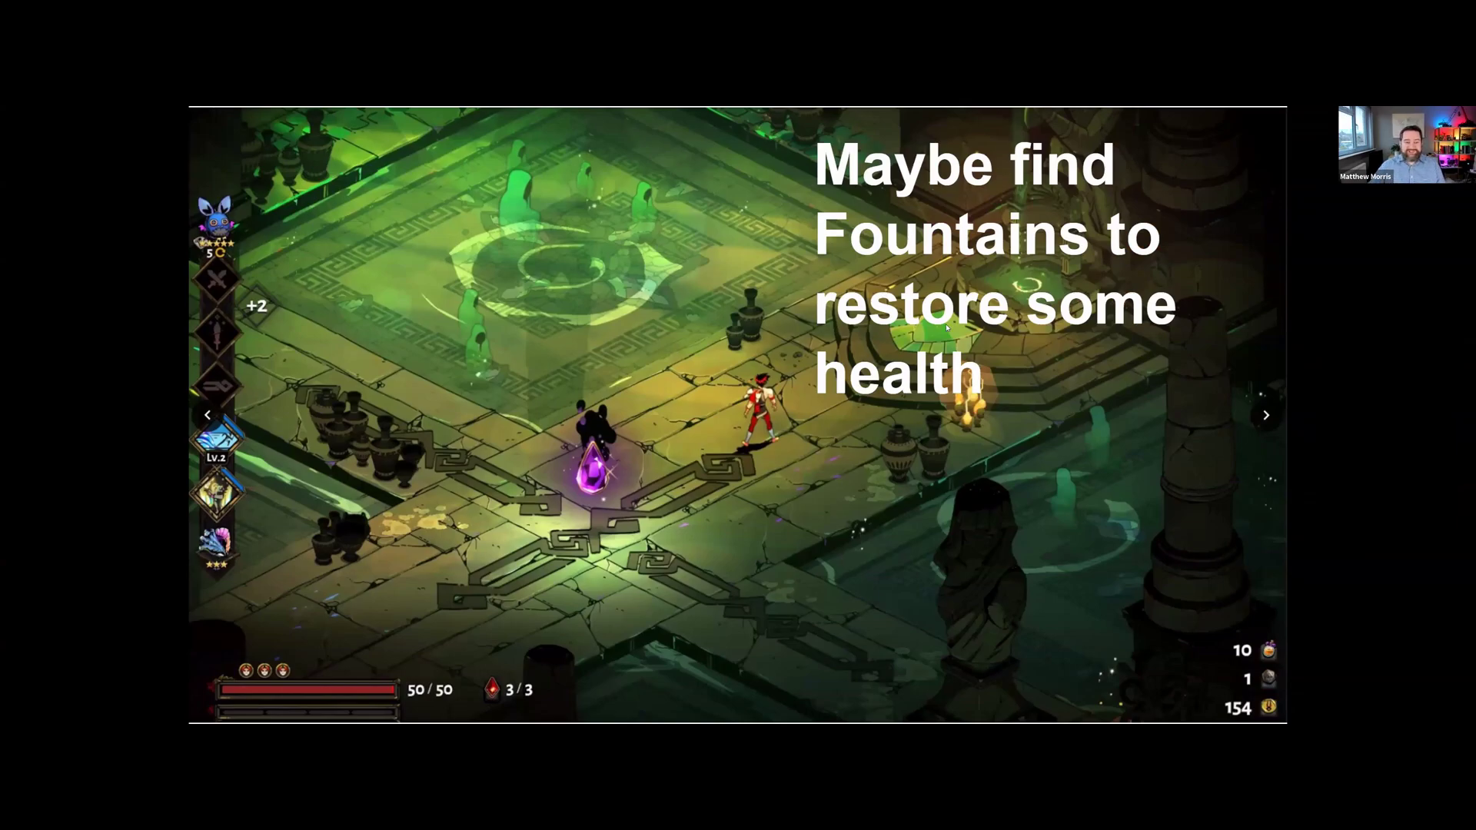
key("Right")
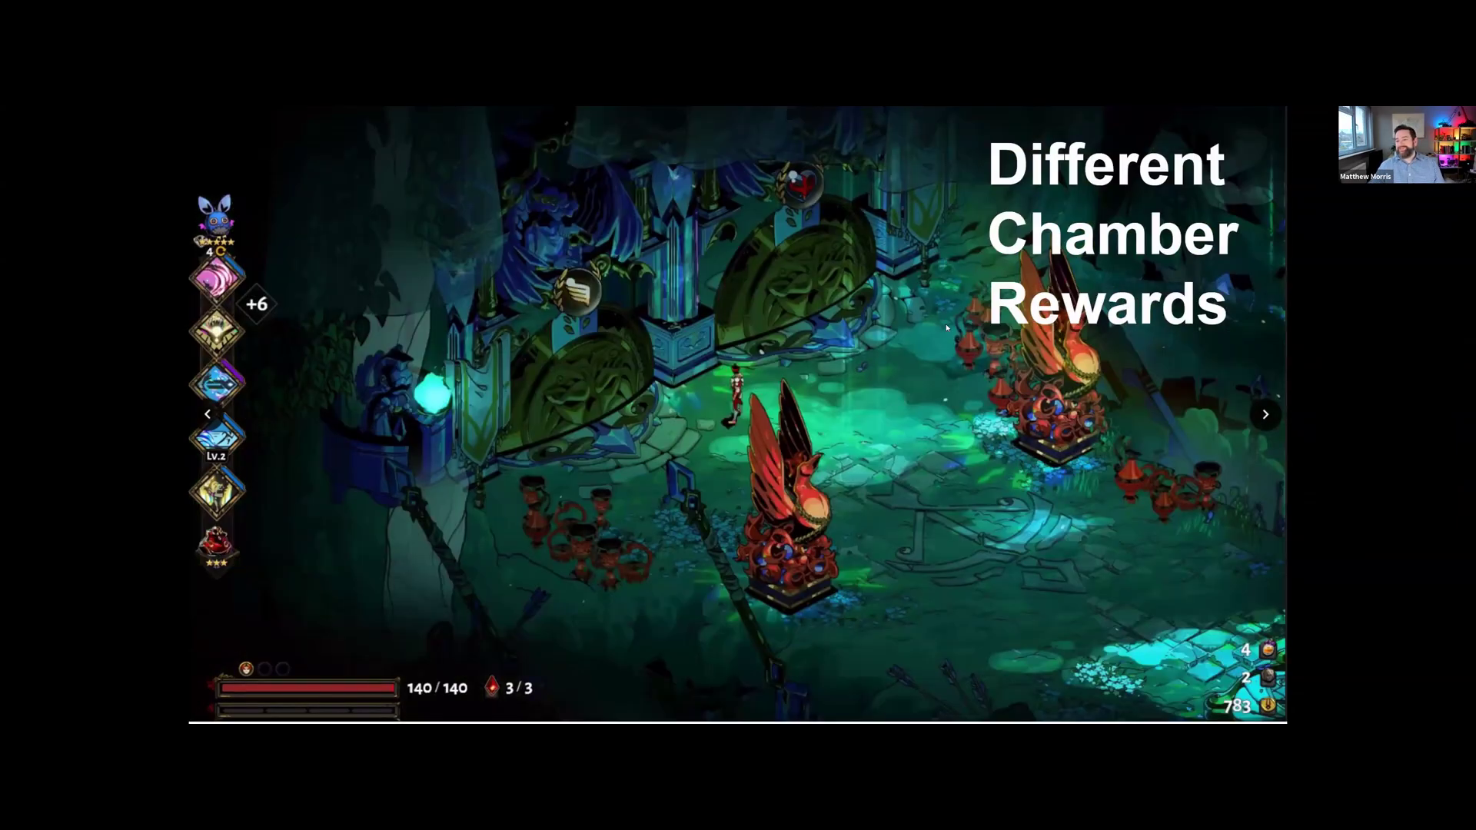
key("Right")
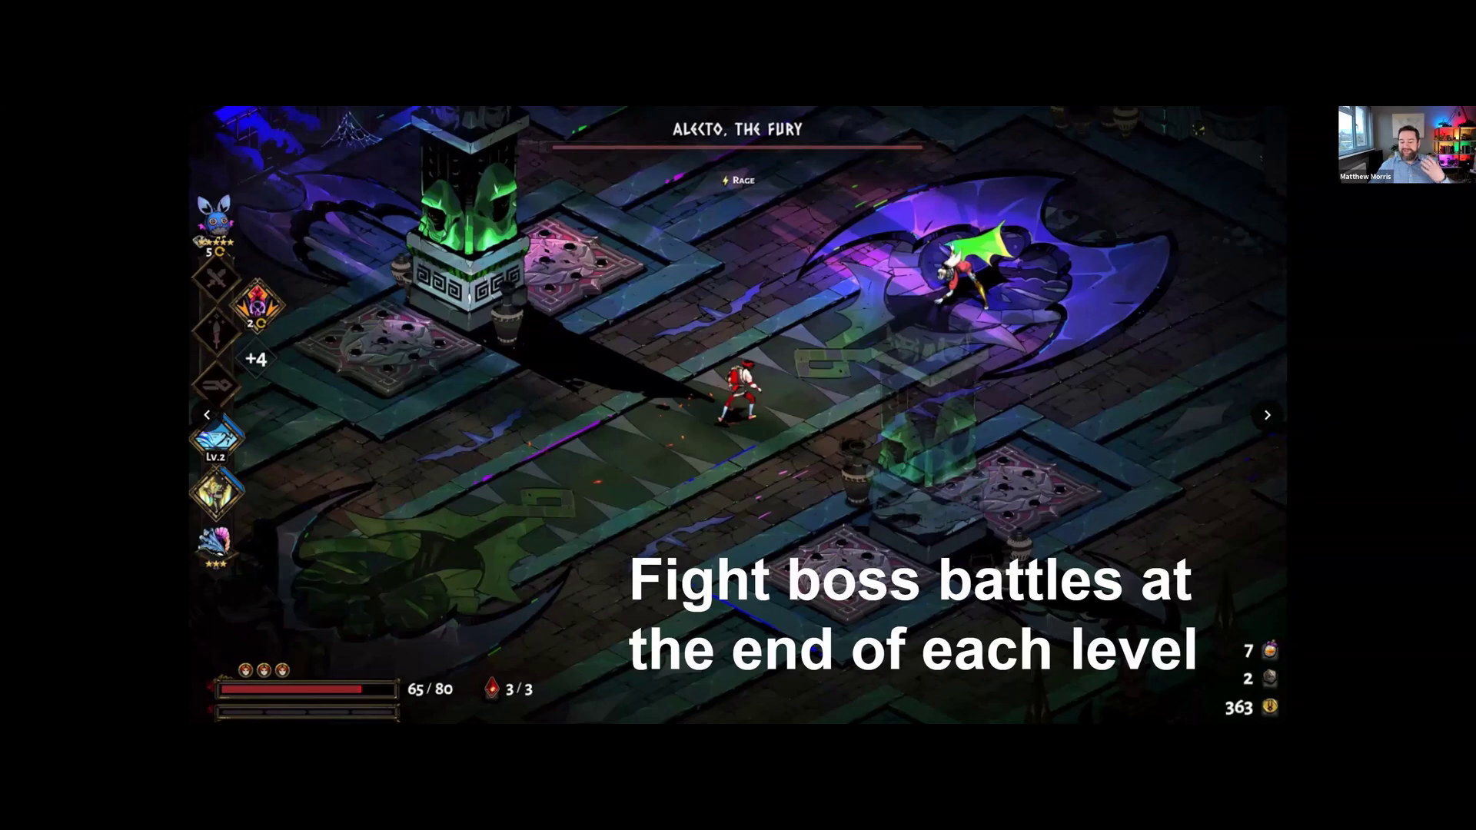
key("Right")
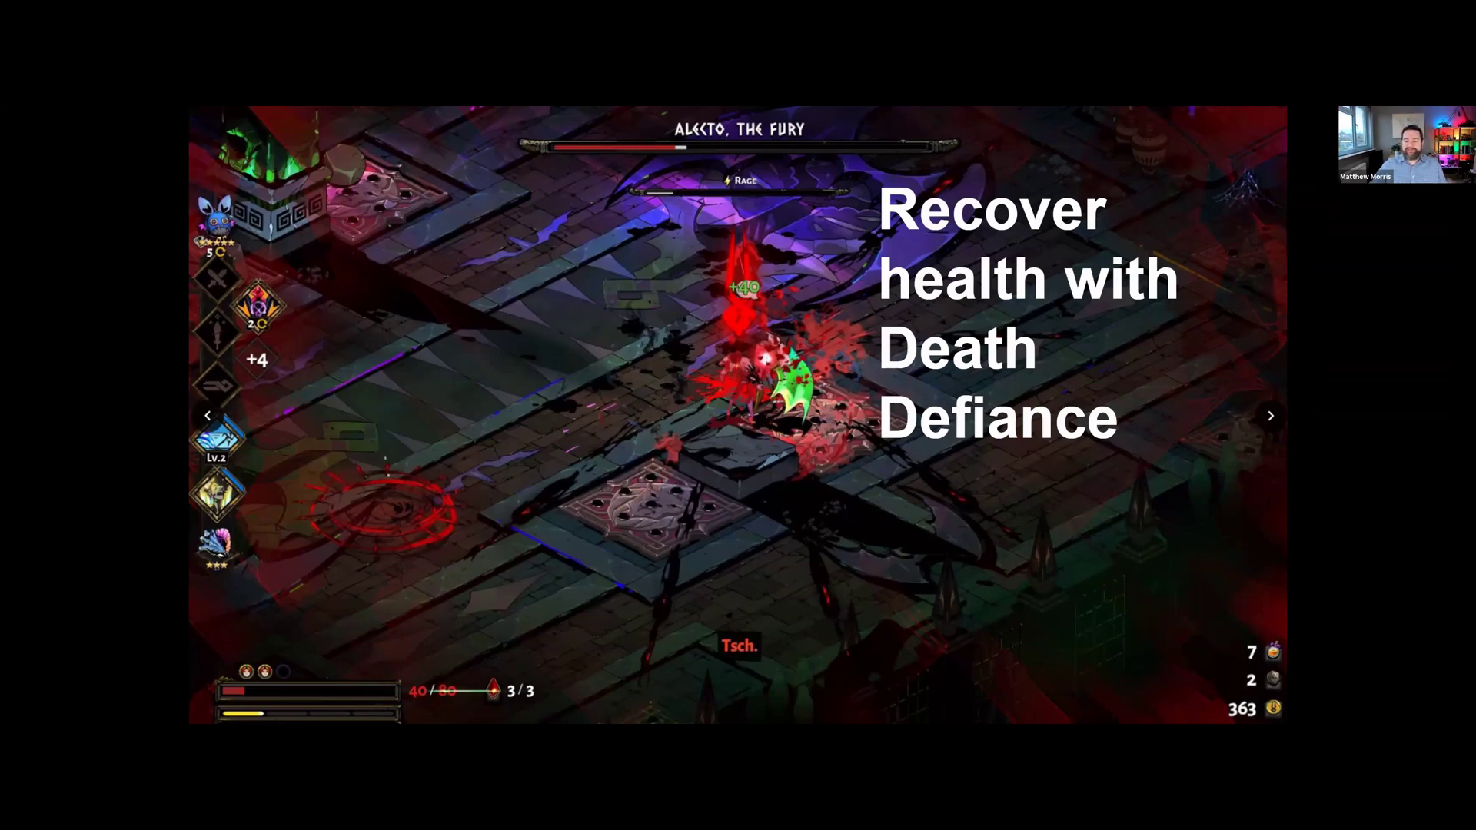
key("Right")
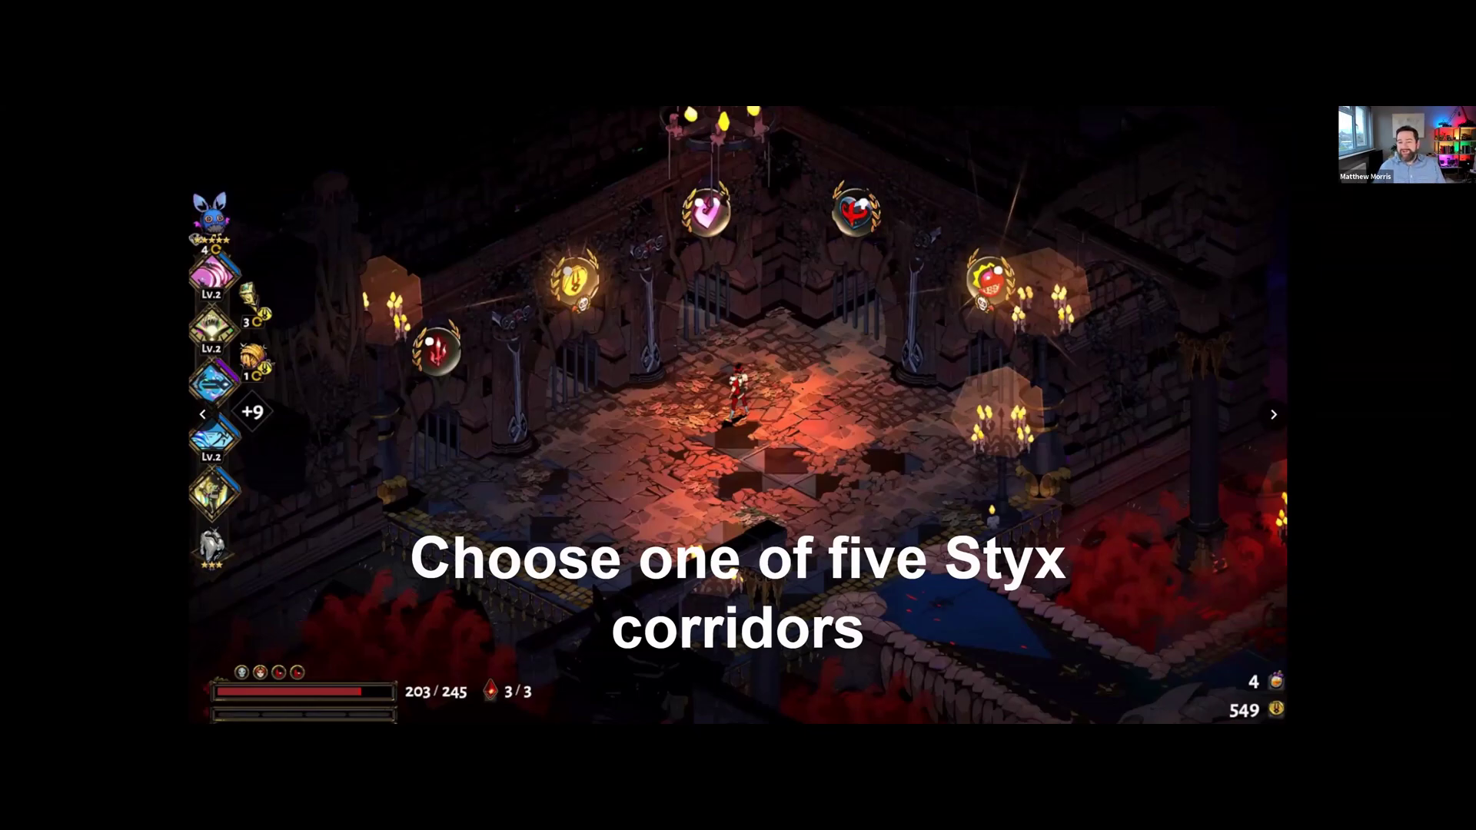
left_click(947, 326)
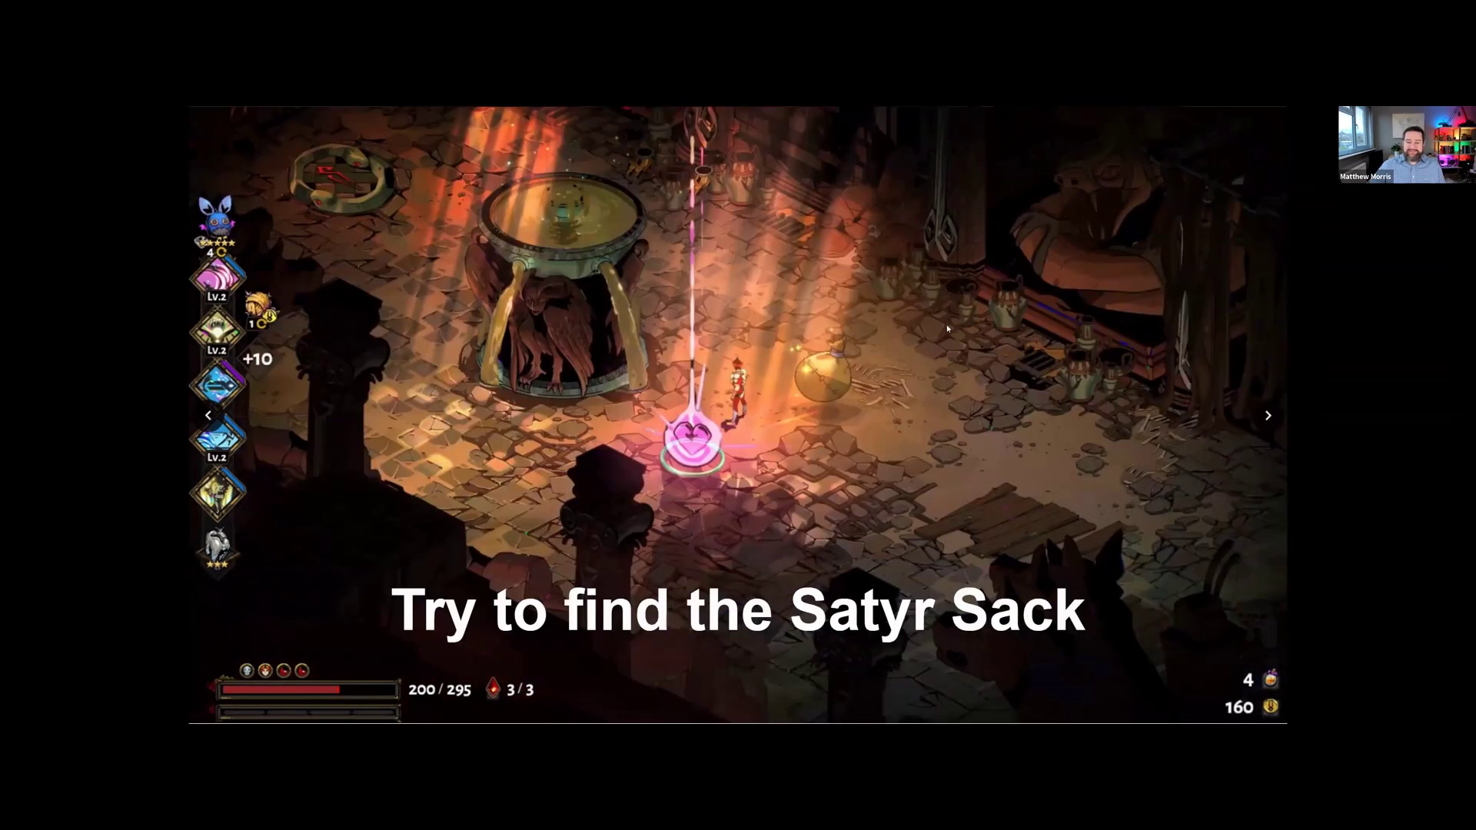
left_click(870, 360)
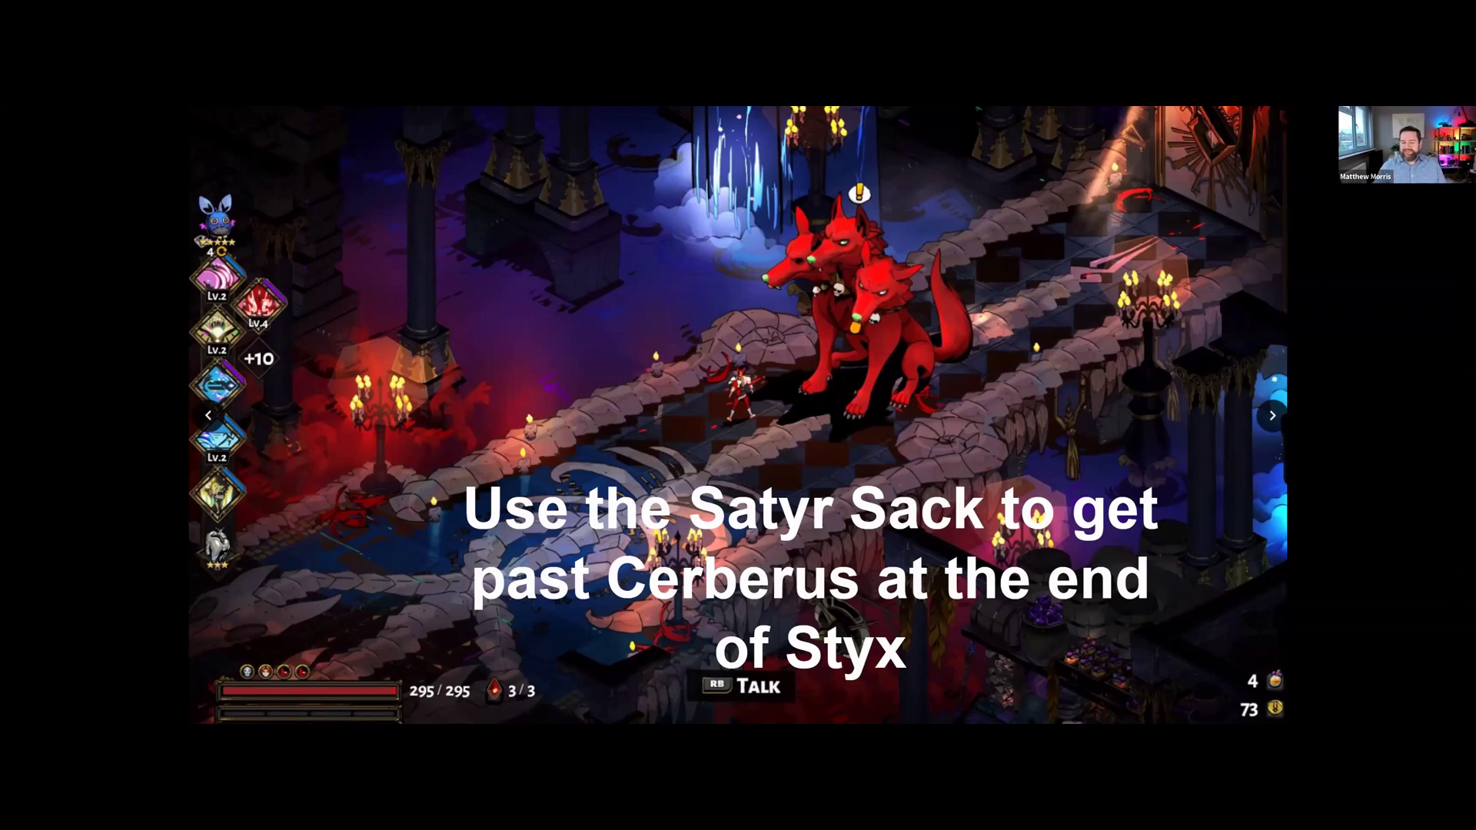
key("Right")
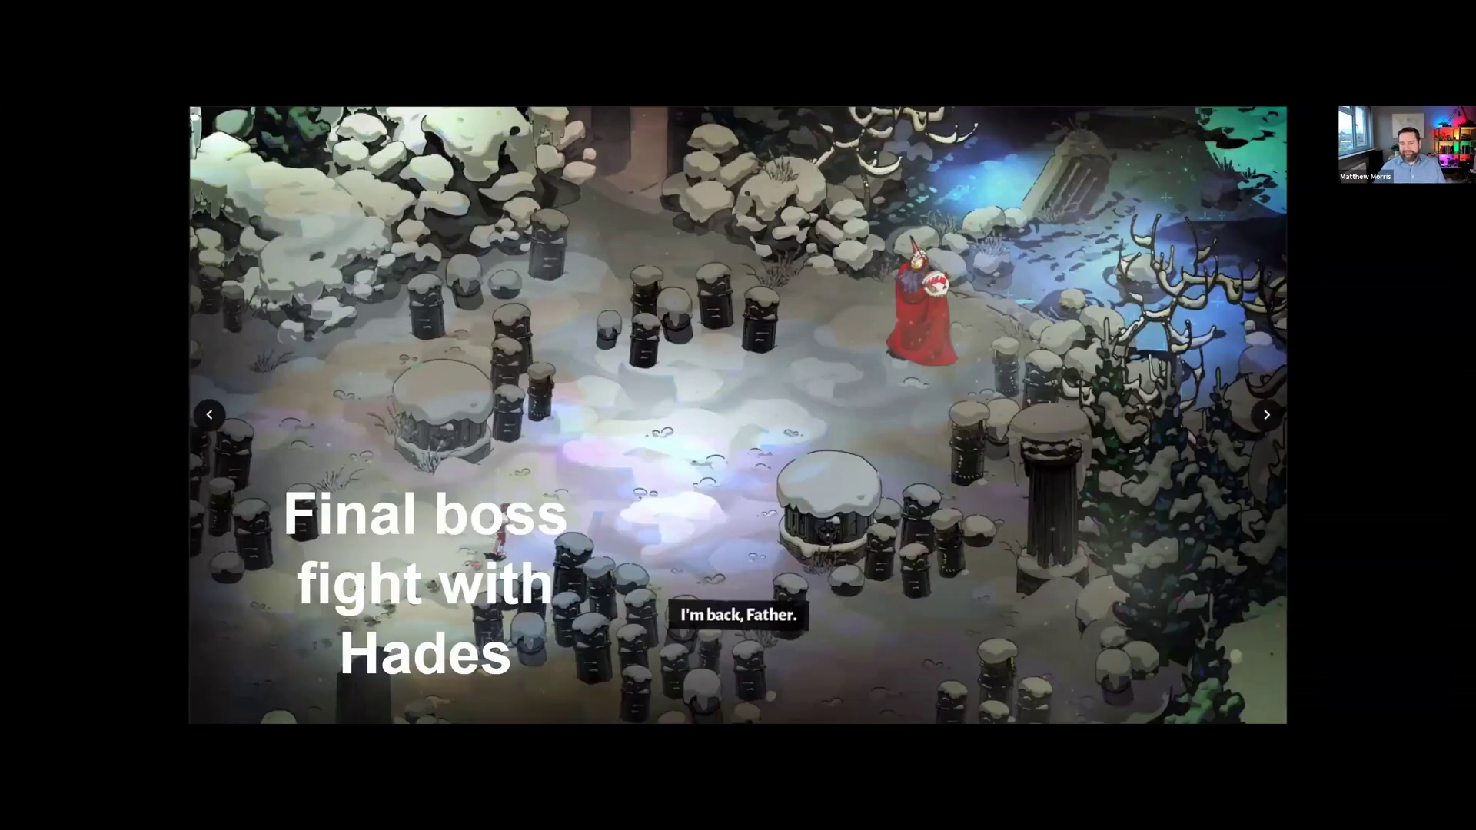
key("Right")
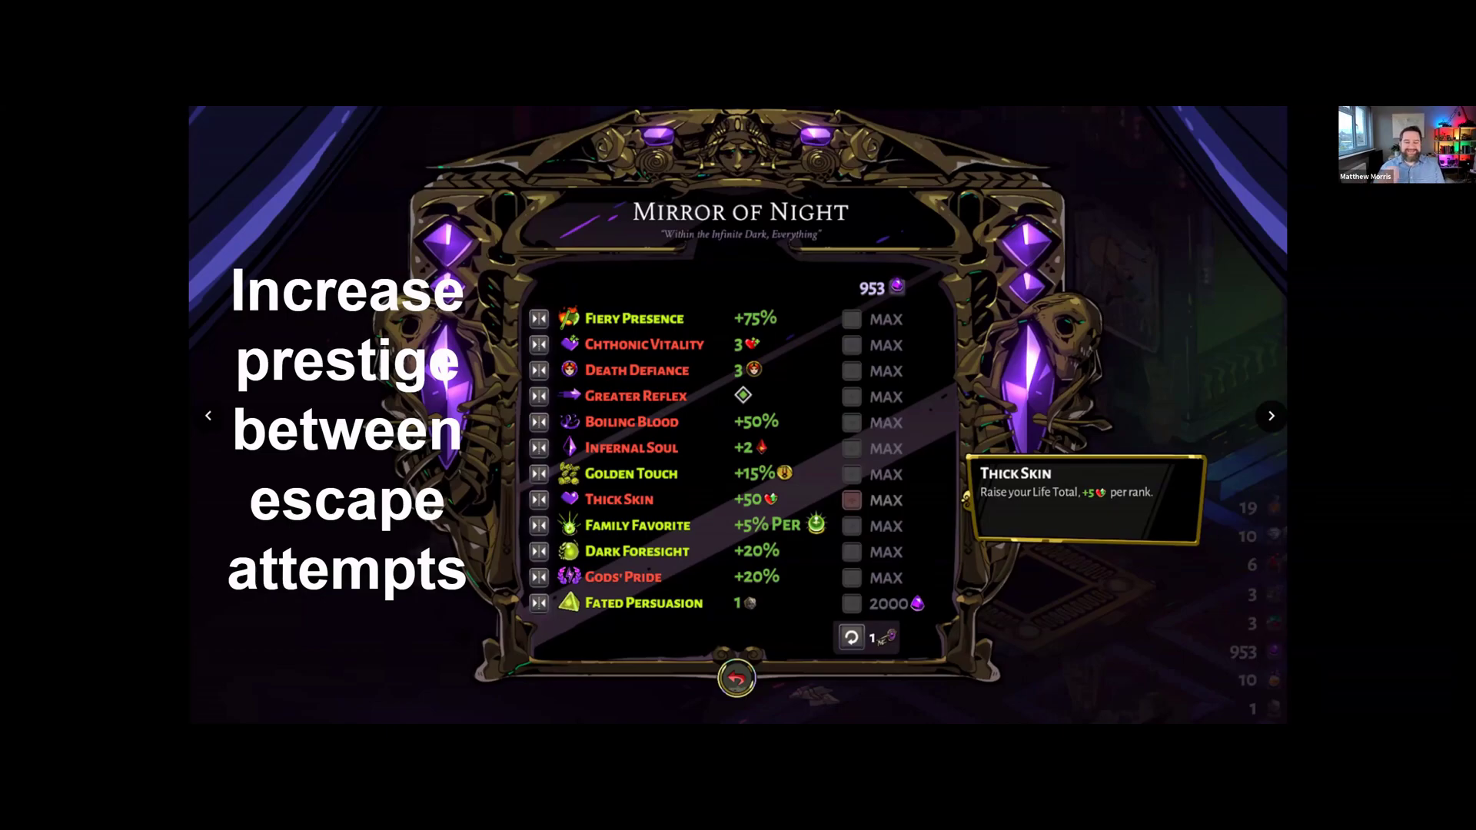
key("Right")
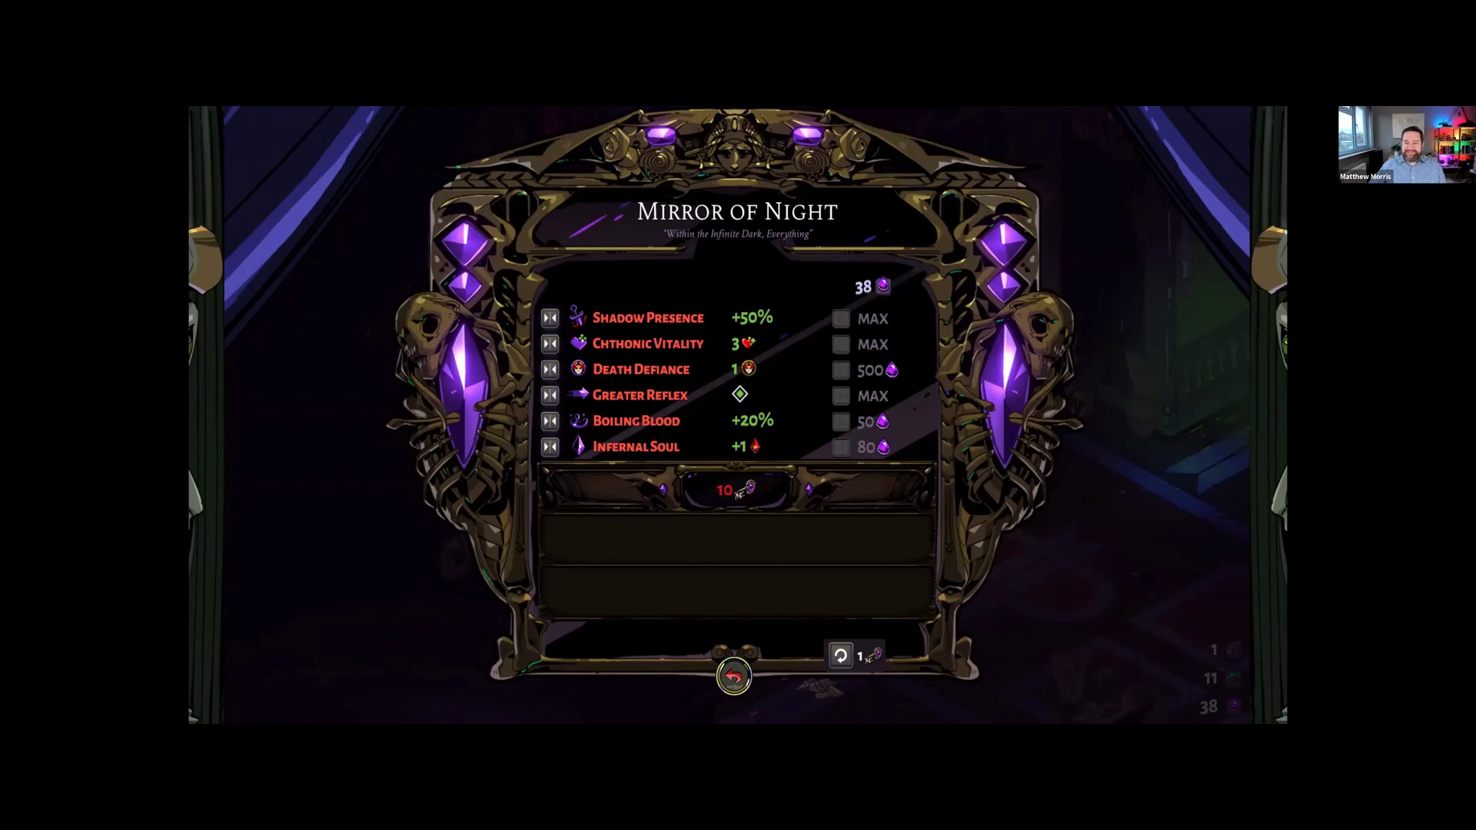
key("Right")
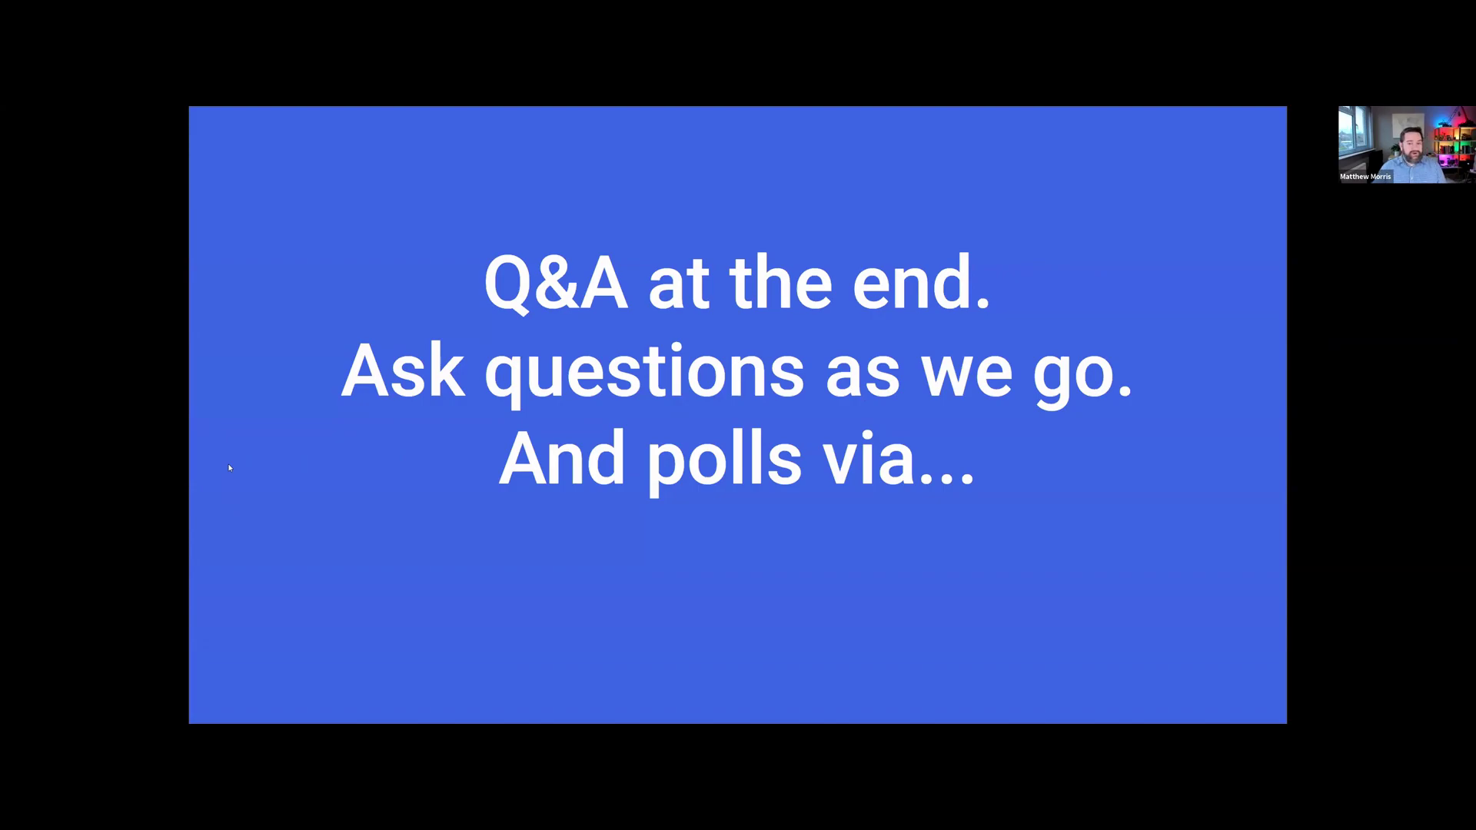
mouse_move(164, 704)
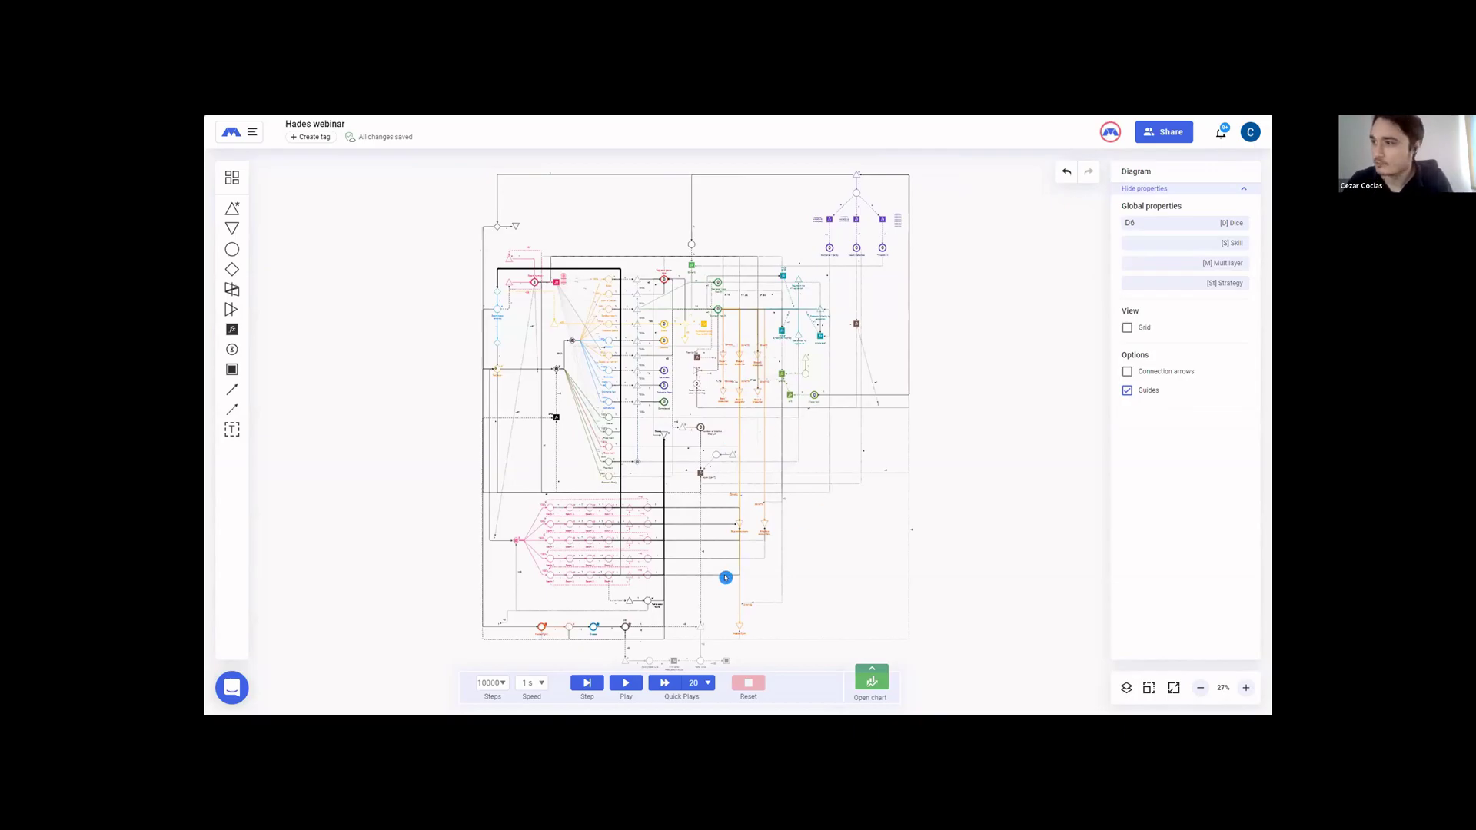
- Examine the Hades diagram from the run counters and Styx rooms up to the encounters and chamber reward branches
scroll(725, 577, "up", 4)
scroll(767, 546, "up", 8)
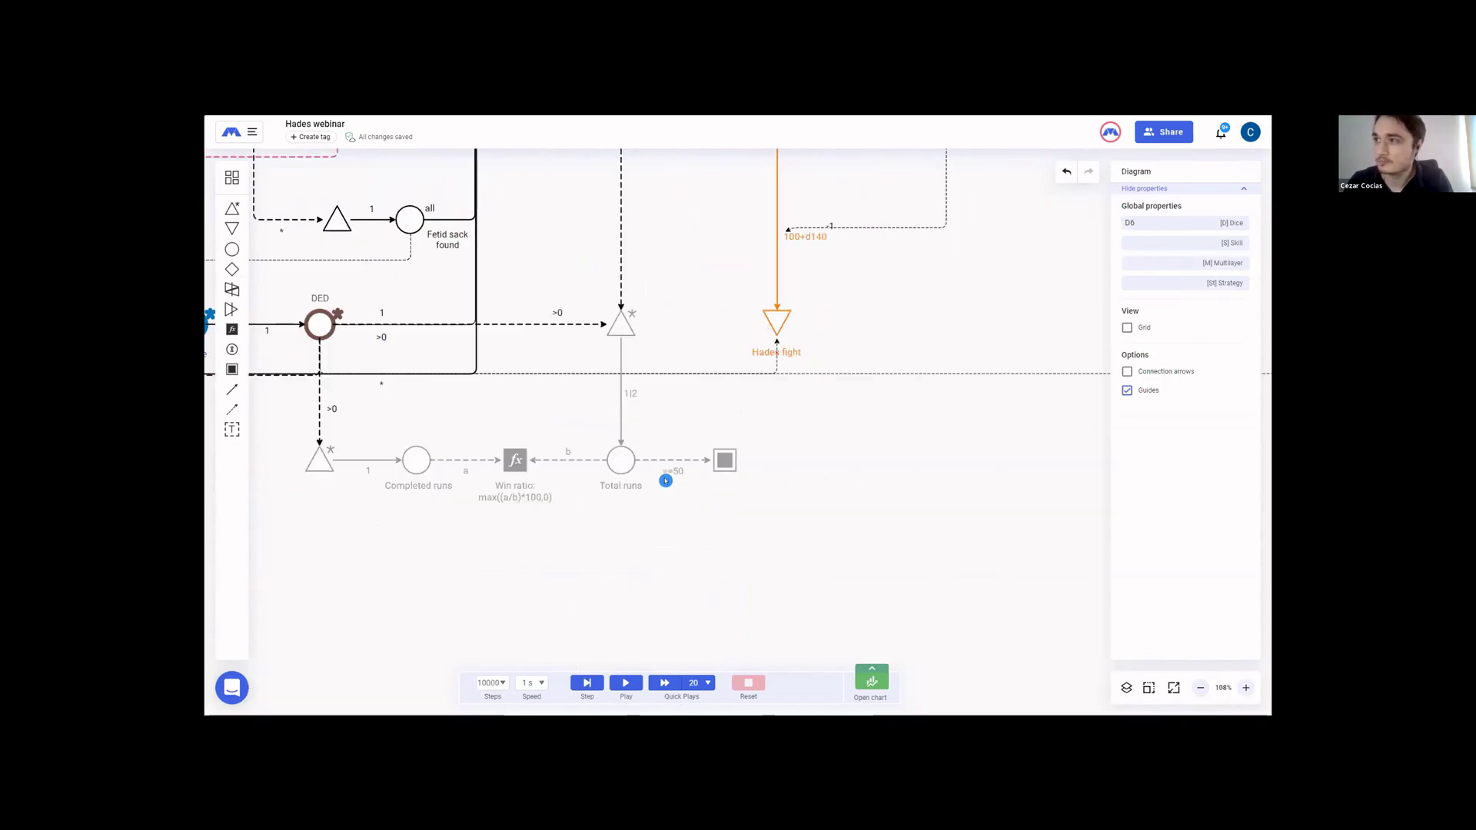
left_click_drag(721, 290, 751, 501)
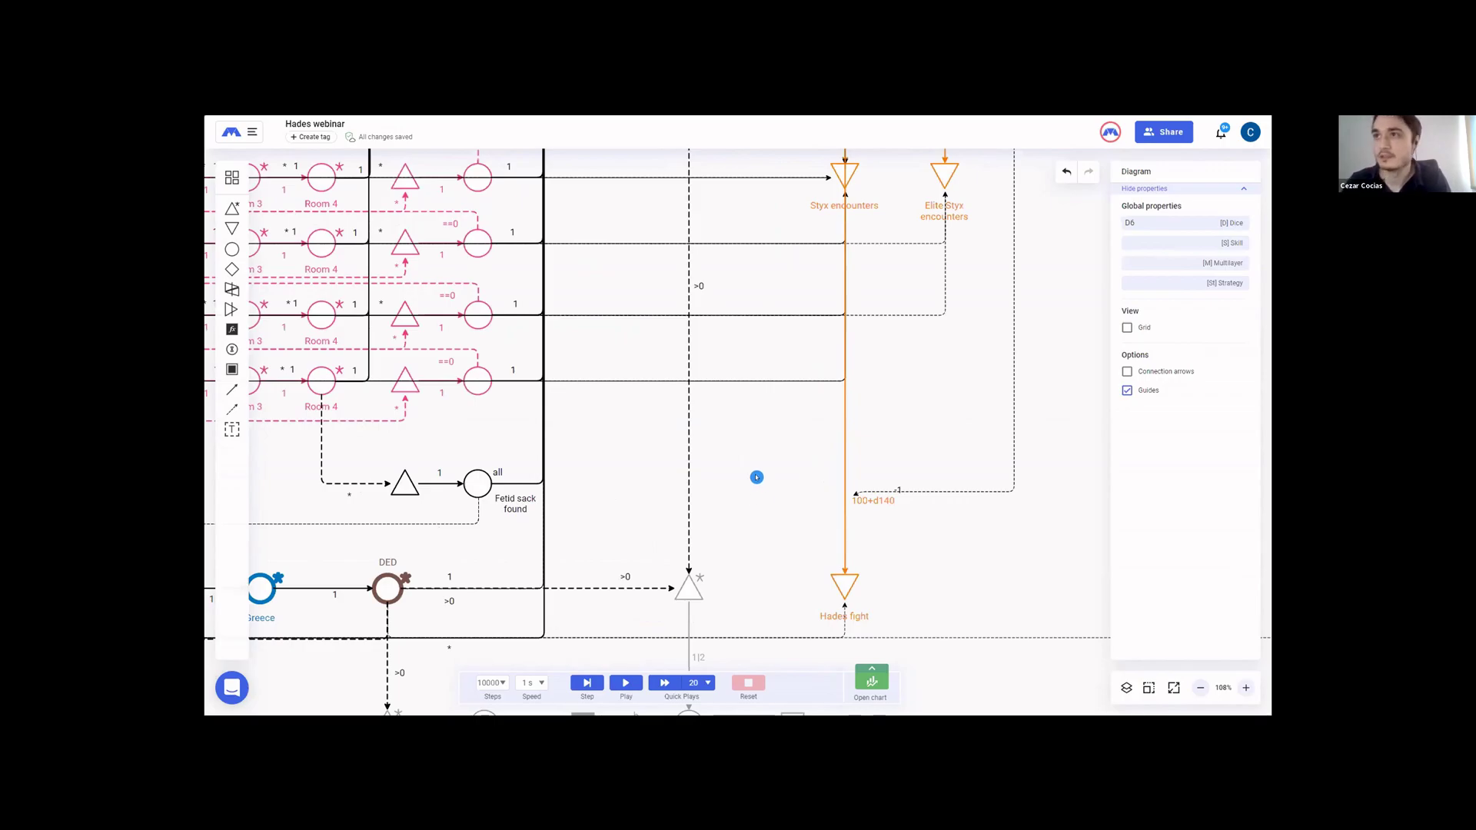
scroll(756, 477, "down", 5)
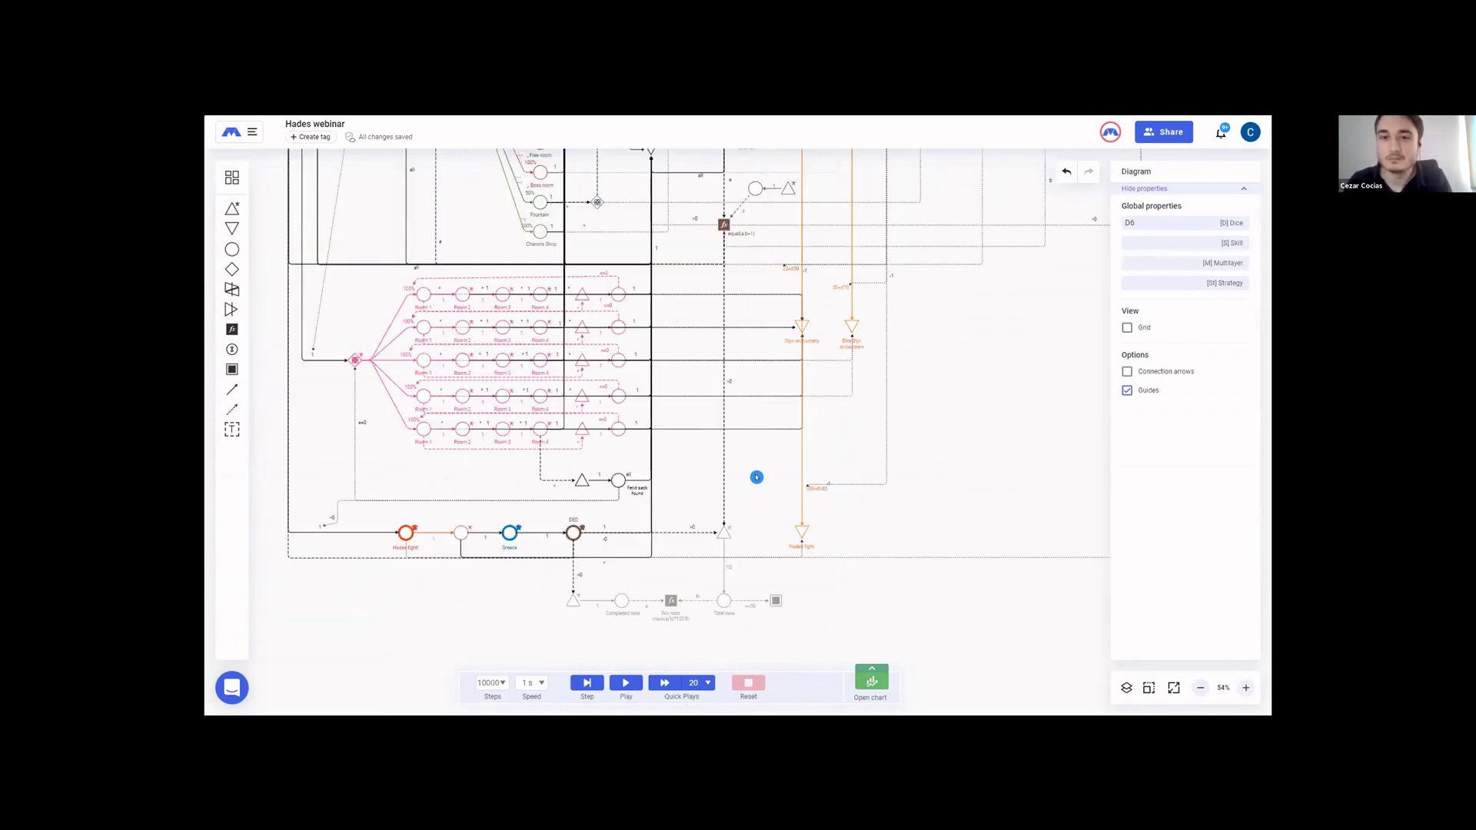
scroll(756, 477, "down", 1)
scroll(756, 478, "up", 2)
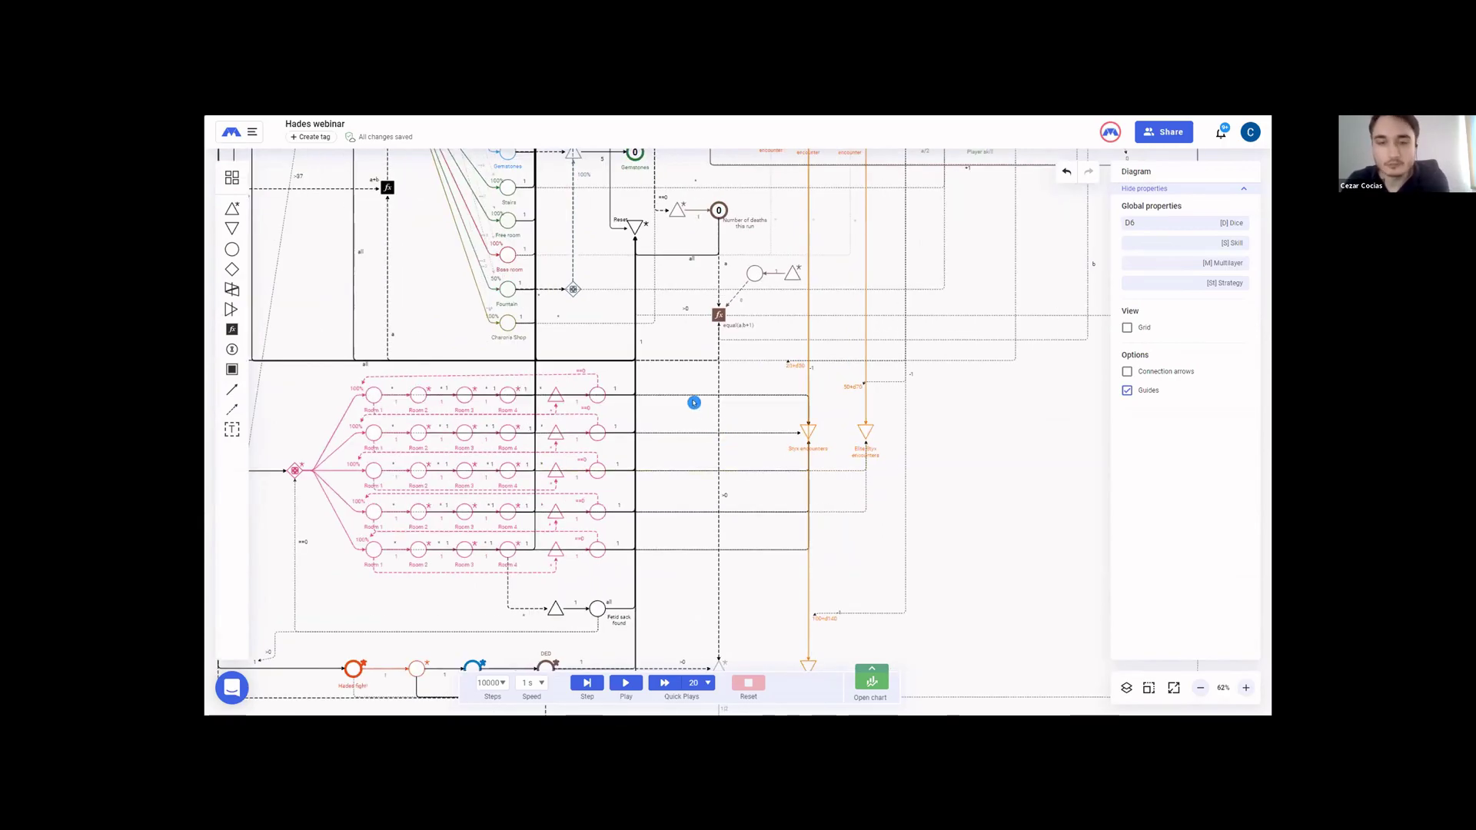
left_click_drag(762, 394, 762, 398)
scroll(762, 397, "up", 3)
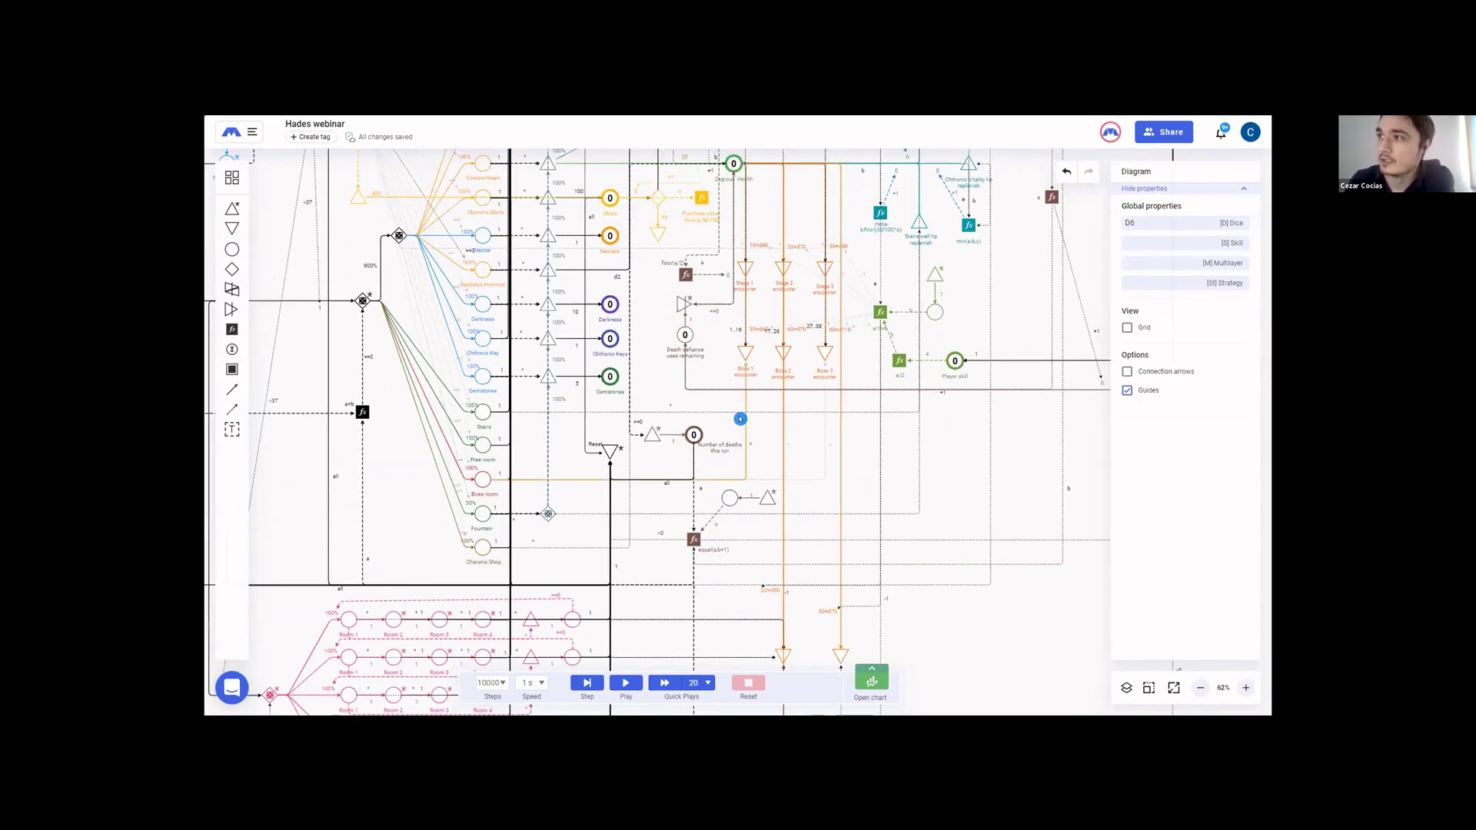
left_click_drag(814, 432, 890, 467)
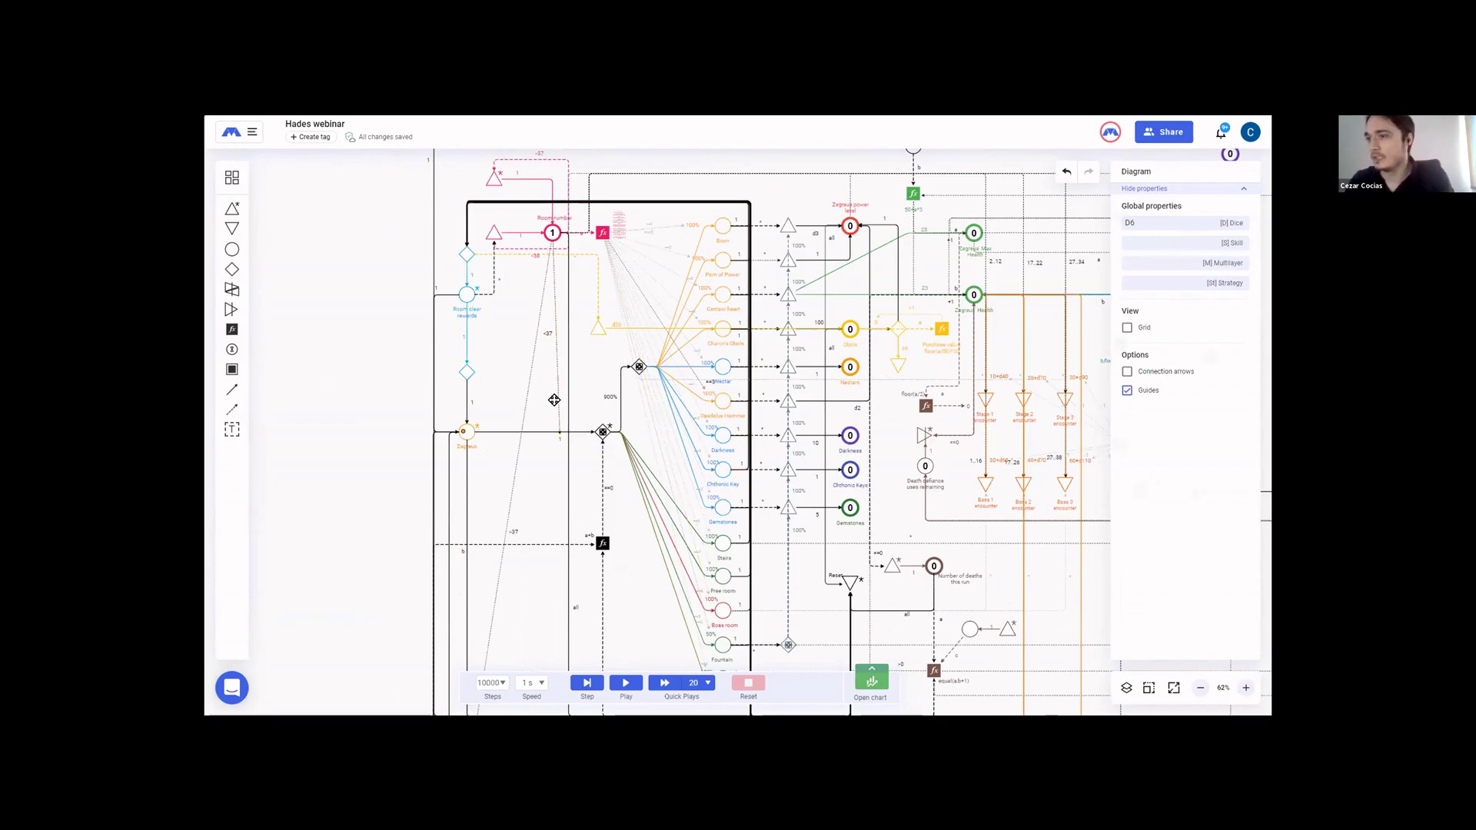
- Set the simulation speed to 3 s and play the diagram, following the room rewards as it runs
left_click(527, 680)
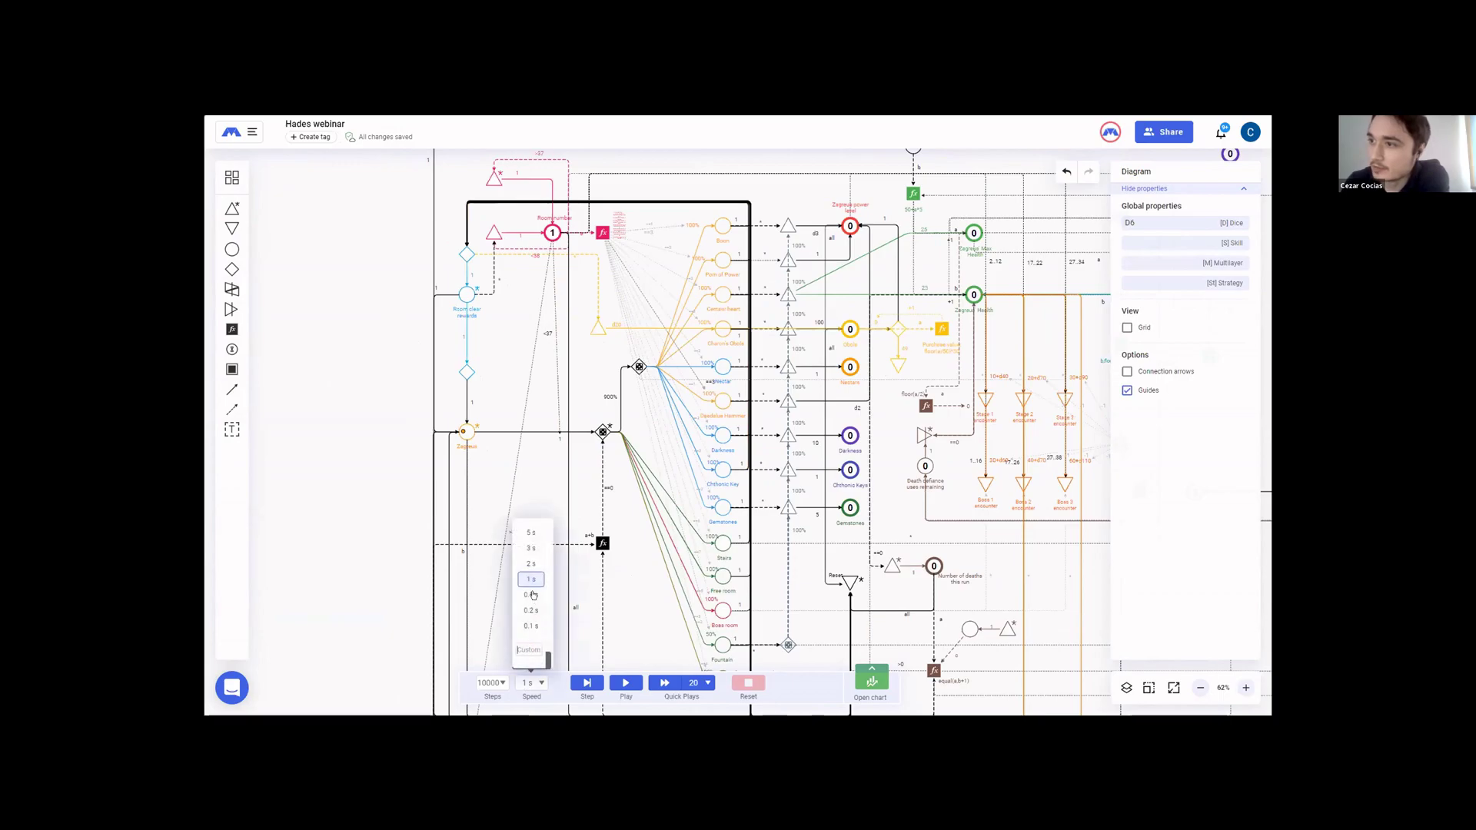
left_click(527, 545)
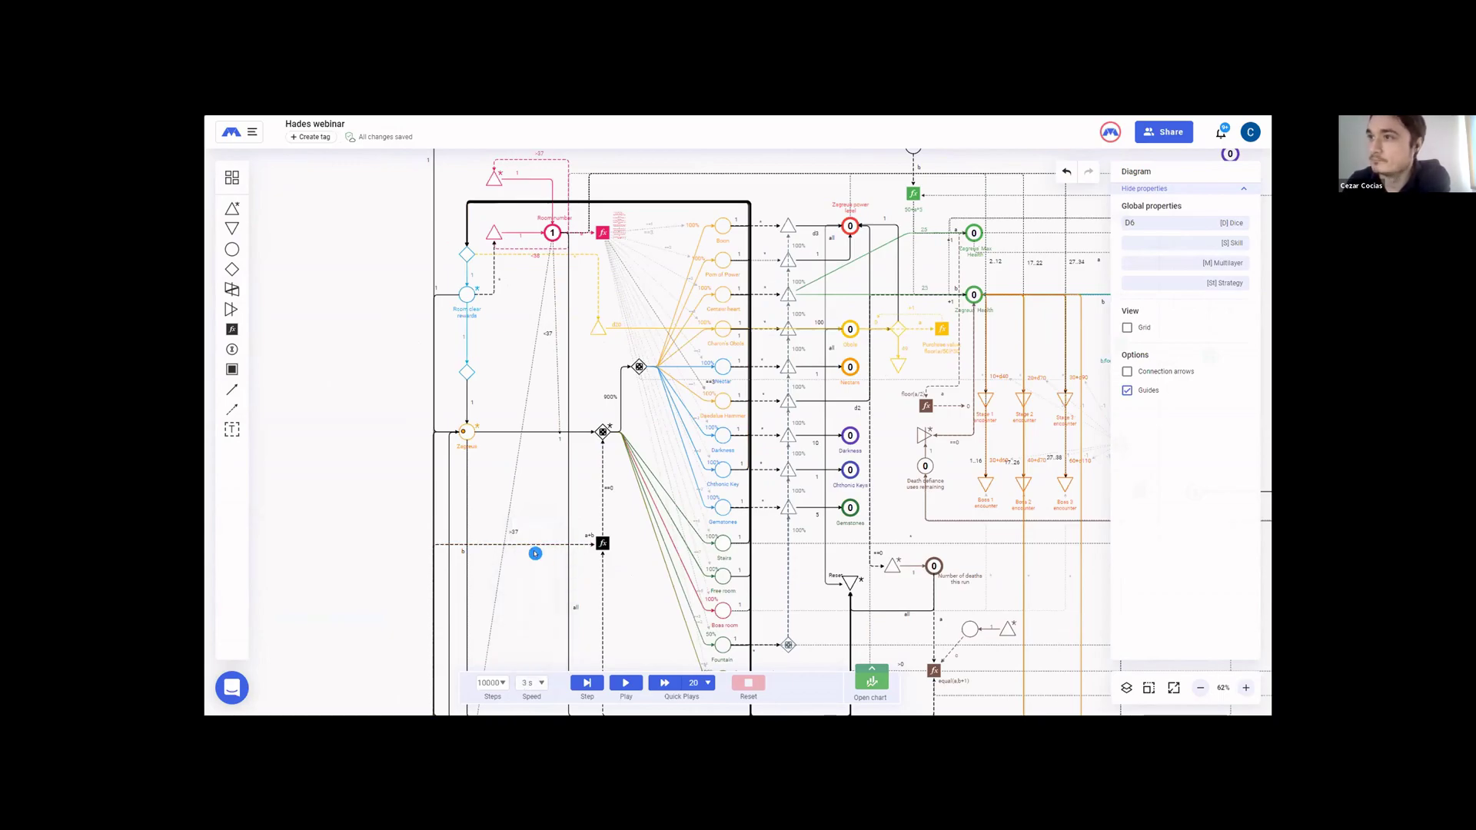
scroll(514, 530, "up", 1)
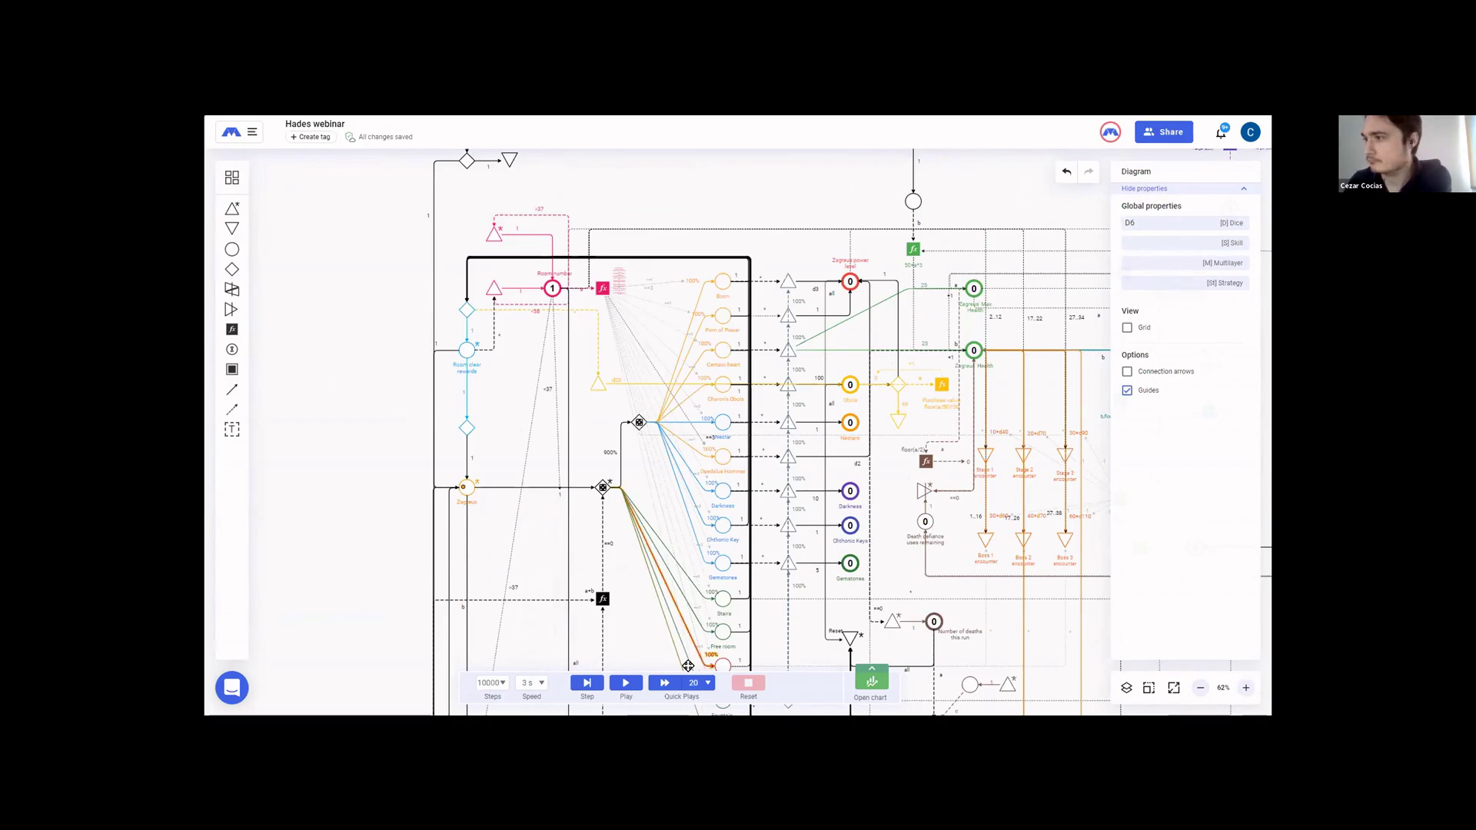
left_click(625, 682)
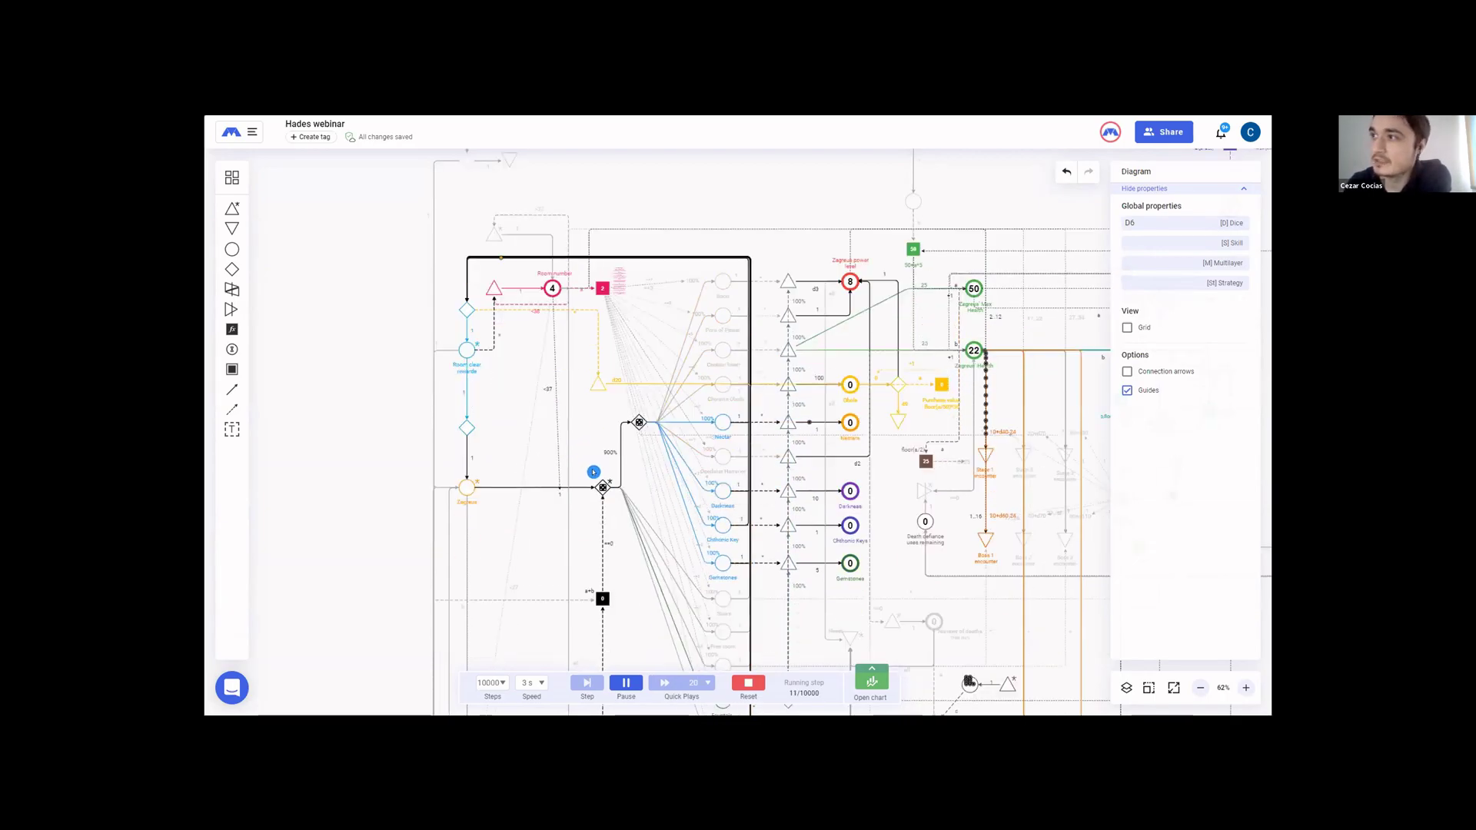
scroll(597, 475, "down", 1)
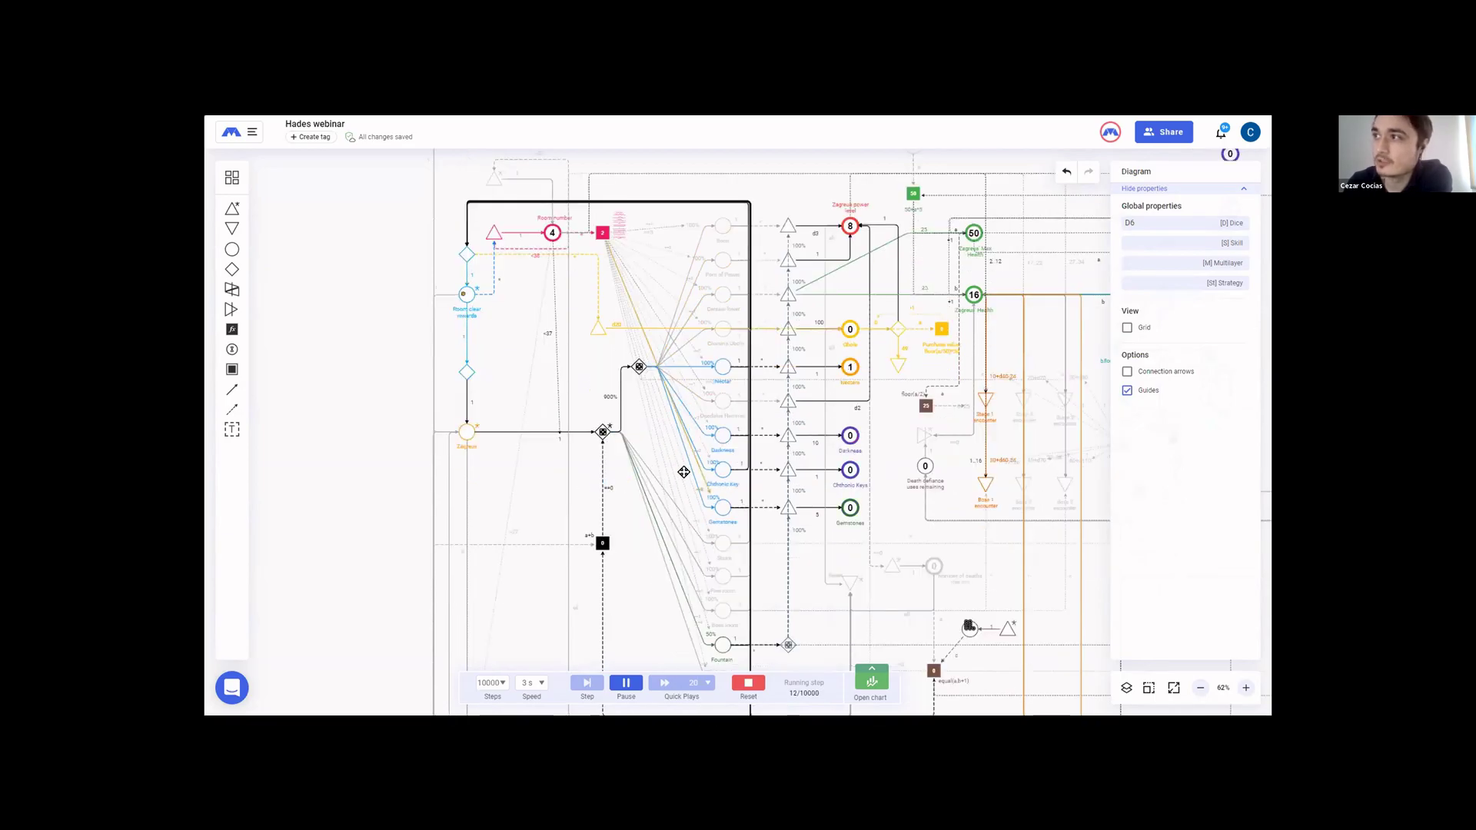
scroll(687, 465, "up", 1)
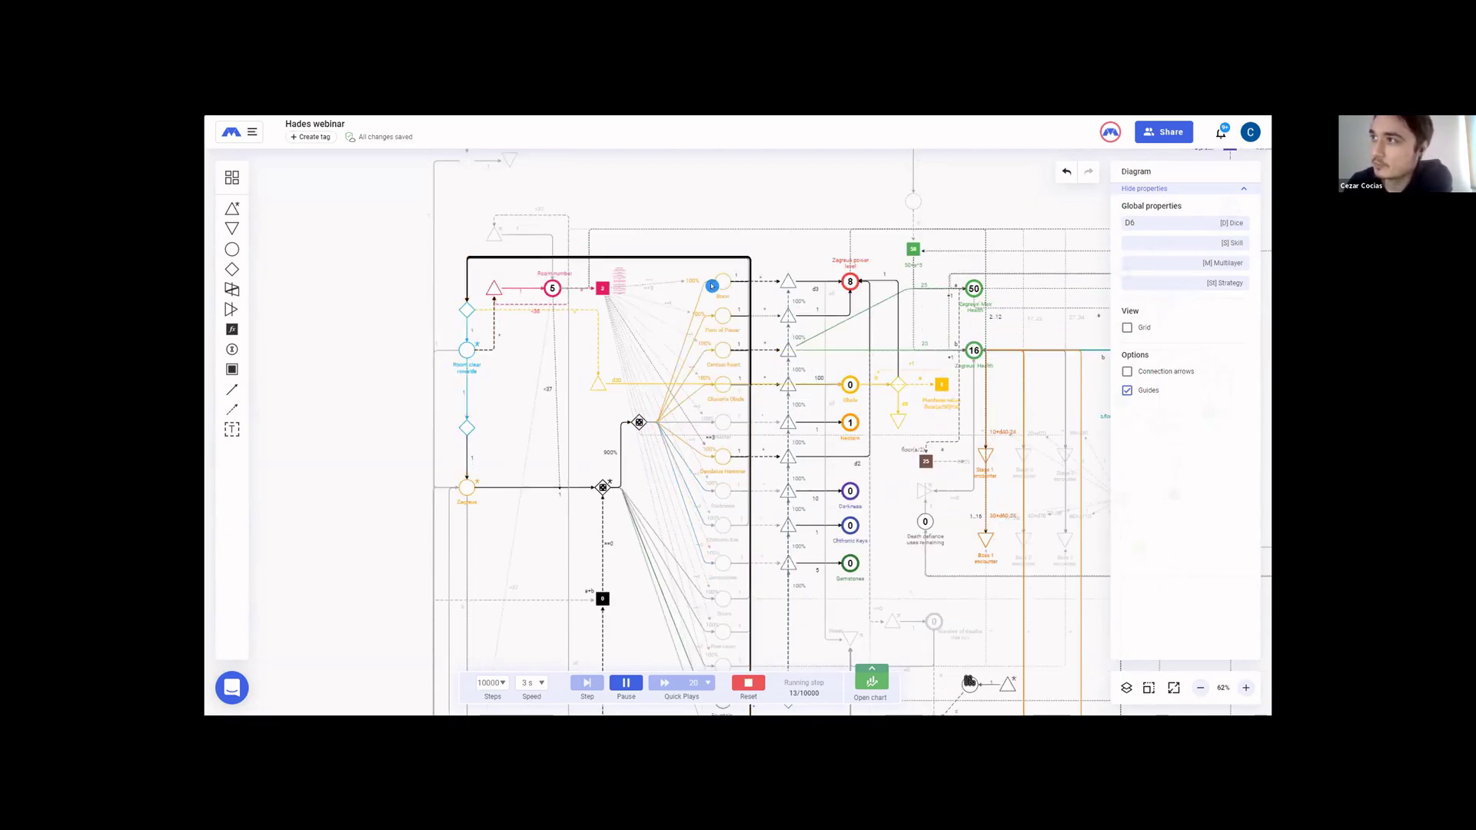
scroll(720, 366, "down", 1)
scroll(720, 288, "up", 1)
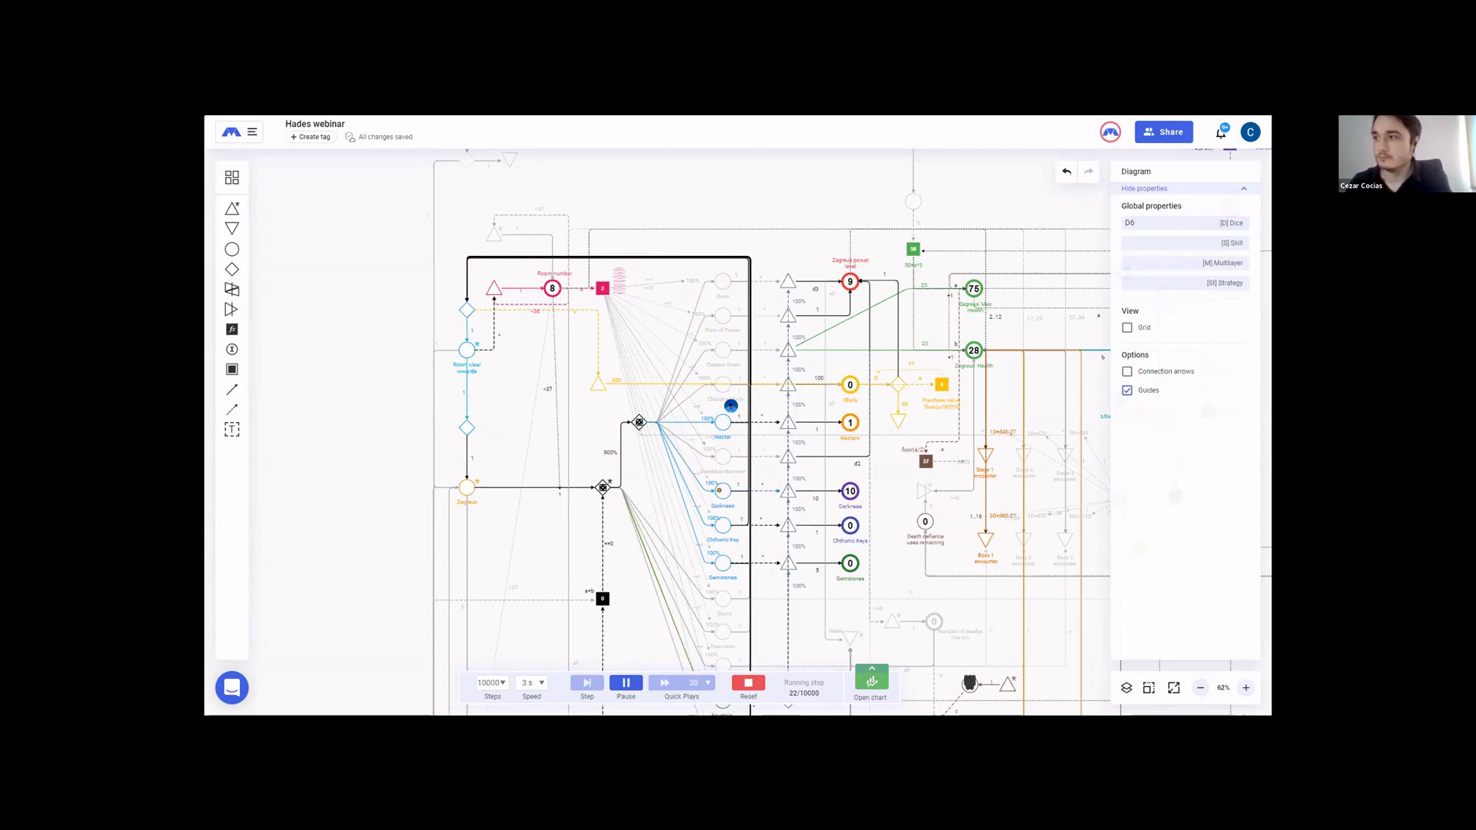
- Enlarge the label text of the pink room code register to 15 pt
scroll(731, 405, "up", 2)
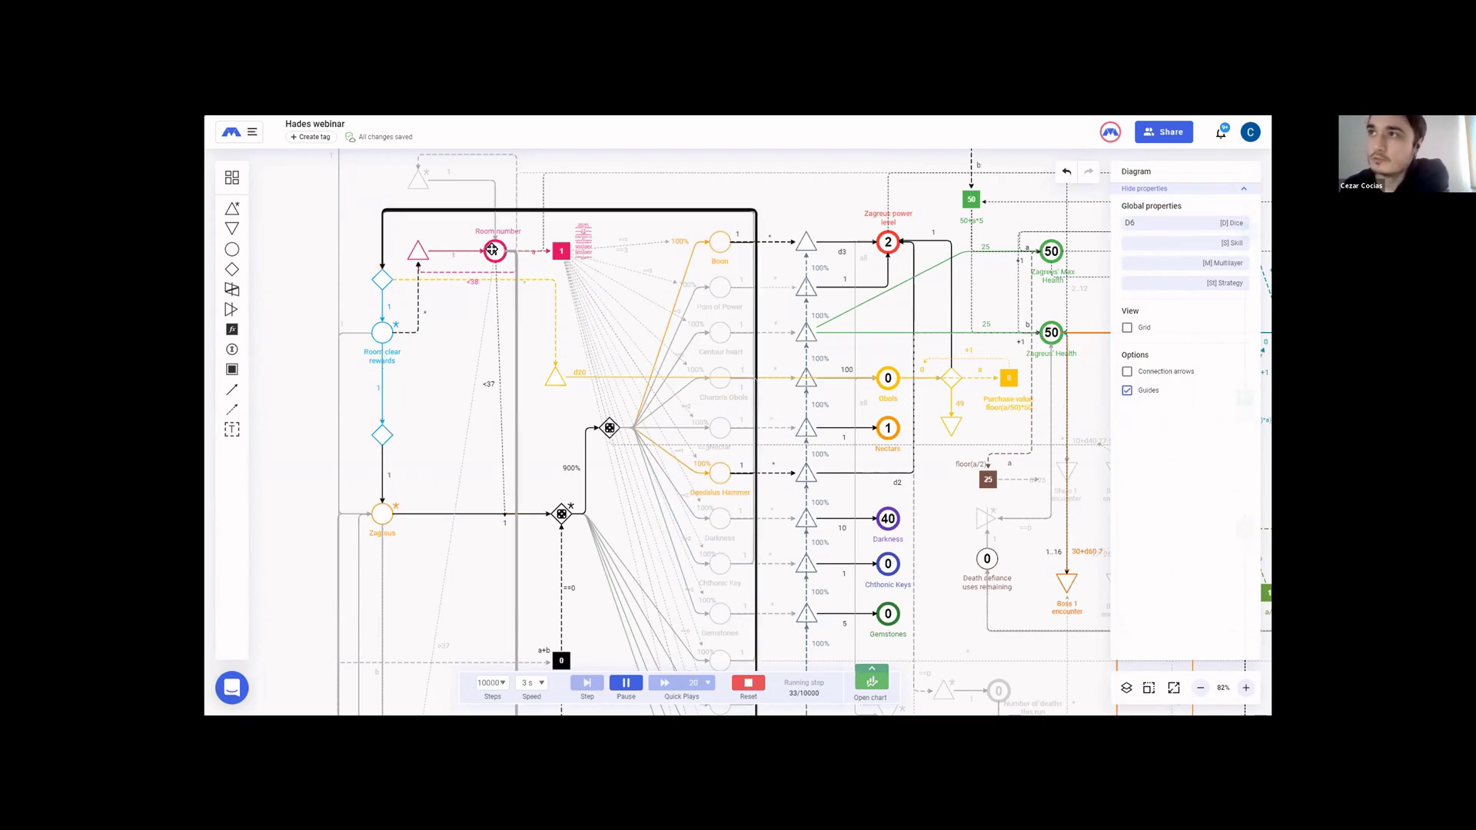
left_click(561, 251)
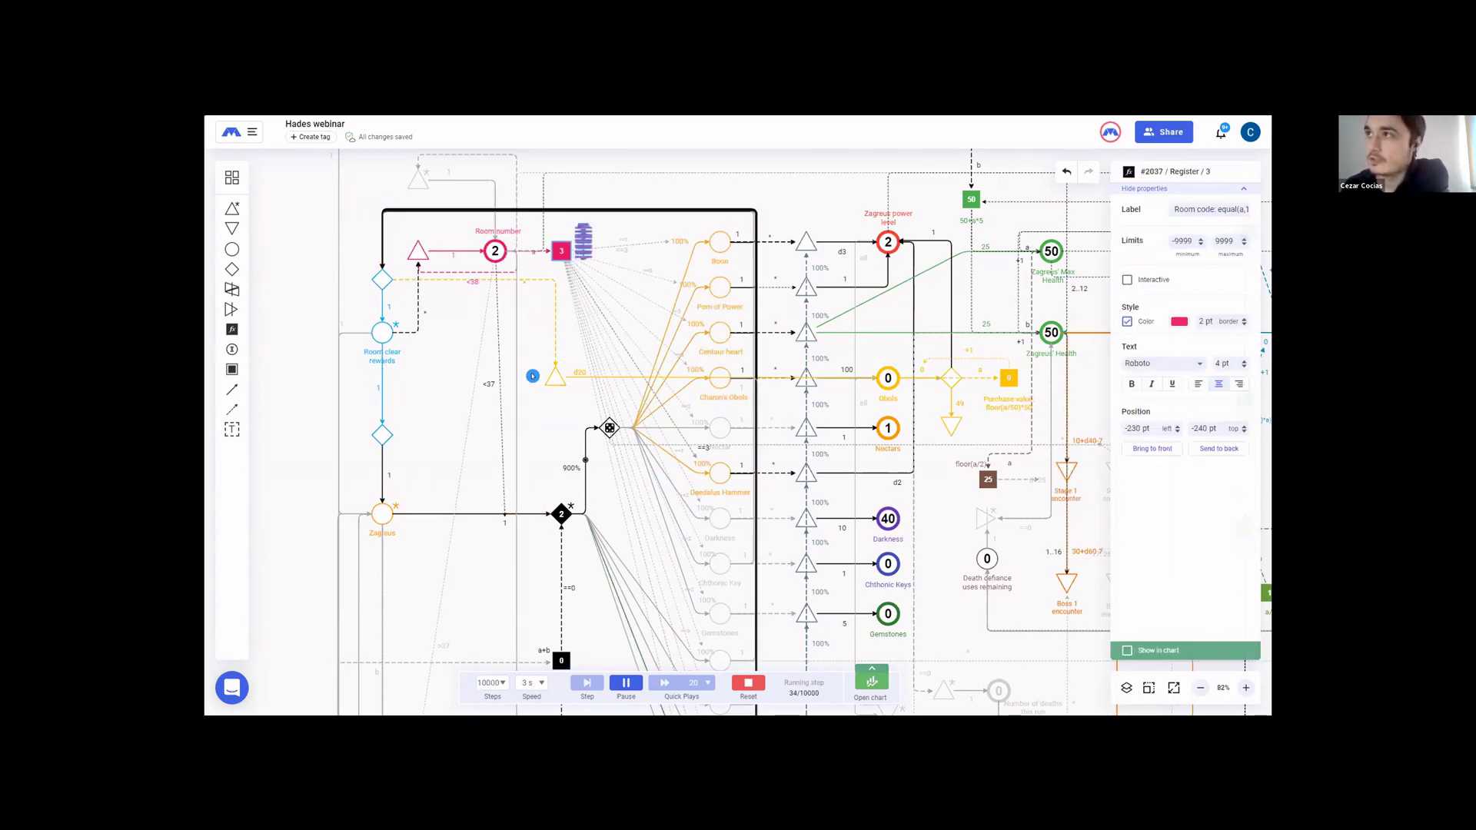
scroll(531, 375, "up", 1)
left_click(1244, 361)
left_click(1244, 360)
left_click(1244, 360)
left_click(1243, 361)
left_click(1243, 361)
left_click(1244, 360)
left_click(1244, 361)
left_click(1244, 360)
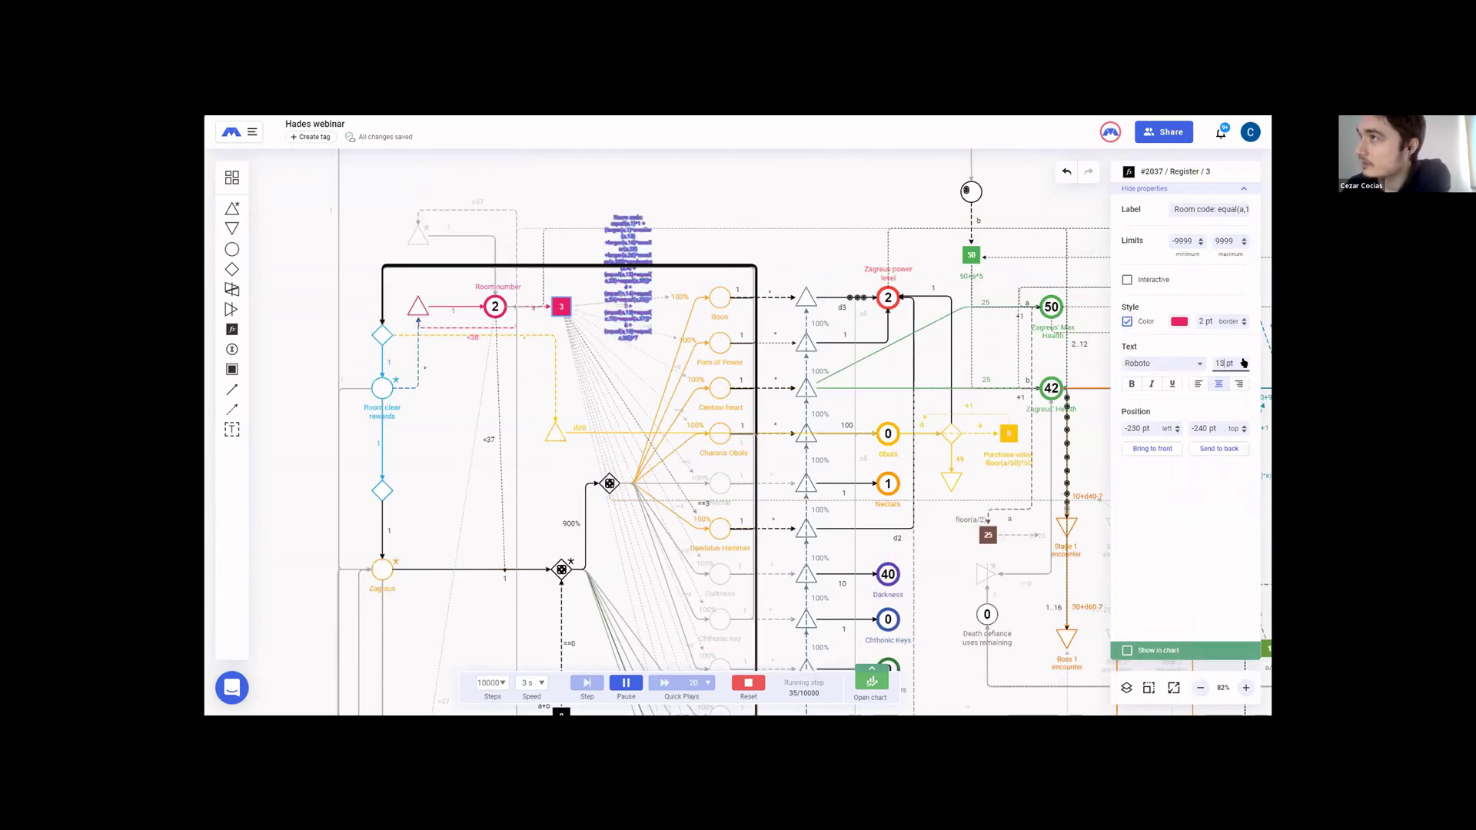
left_click(1243, 360)
left_click(1243, 361)
left_click(1244, 360)
- Examine the room code formula beside the register and the reward branches from Nectar to Gemstones
scroll(664, 391, "up", 2)
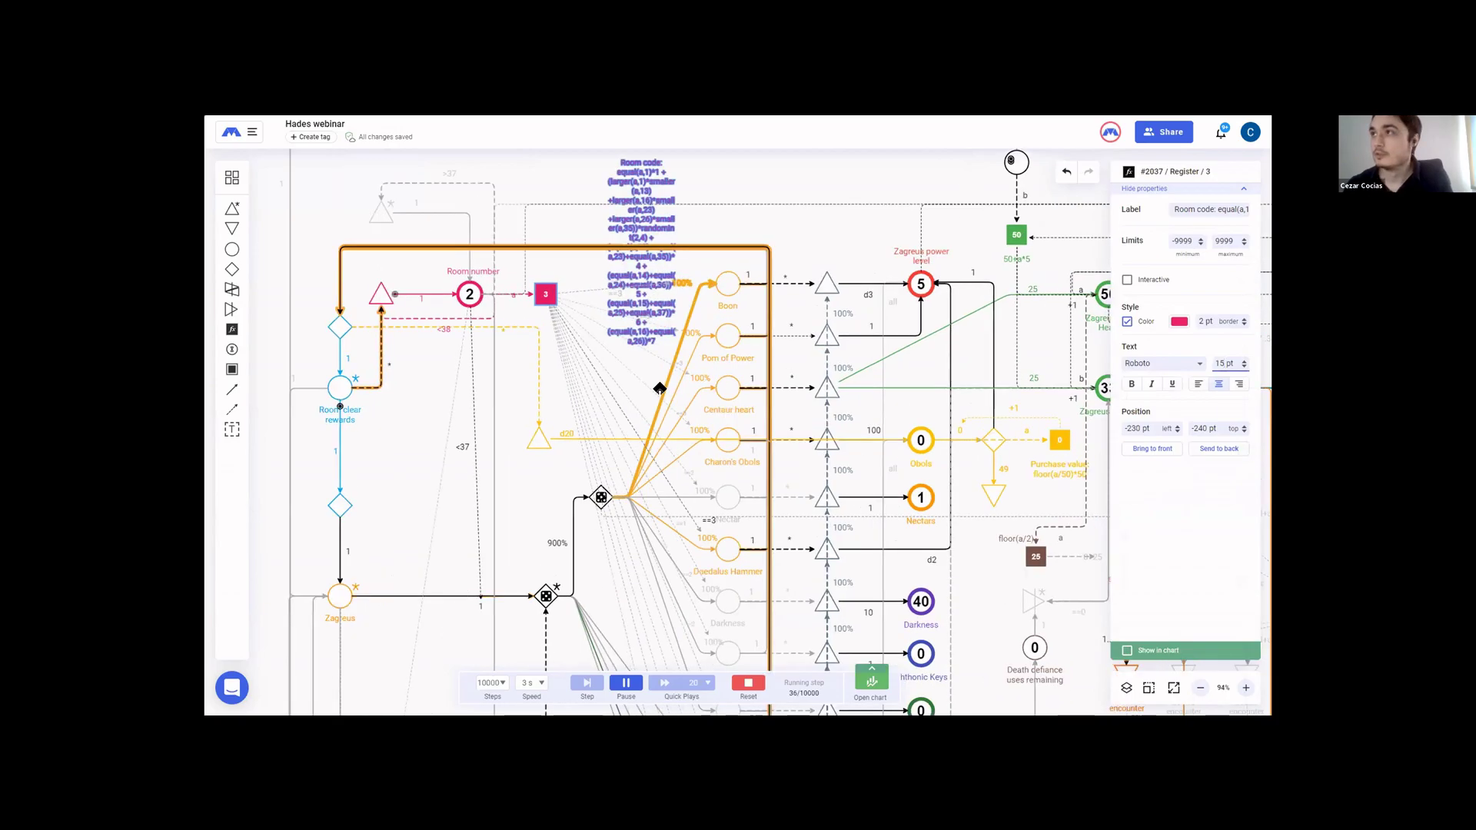
scroll(664, 391, "up", 2)
left_click_drag(667, 285, 555, 212)
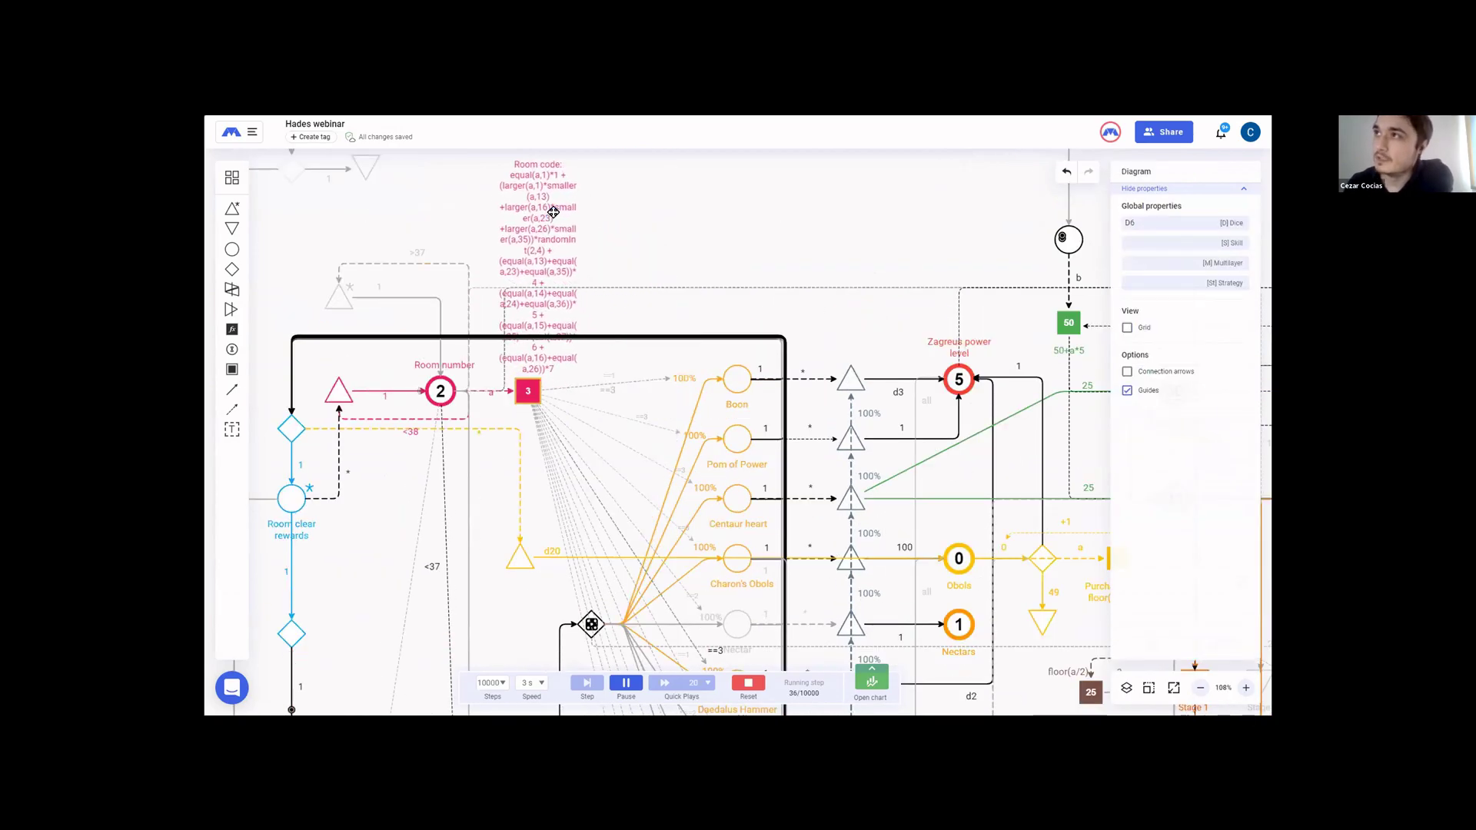
scroll(667, 287, "up", 1)
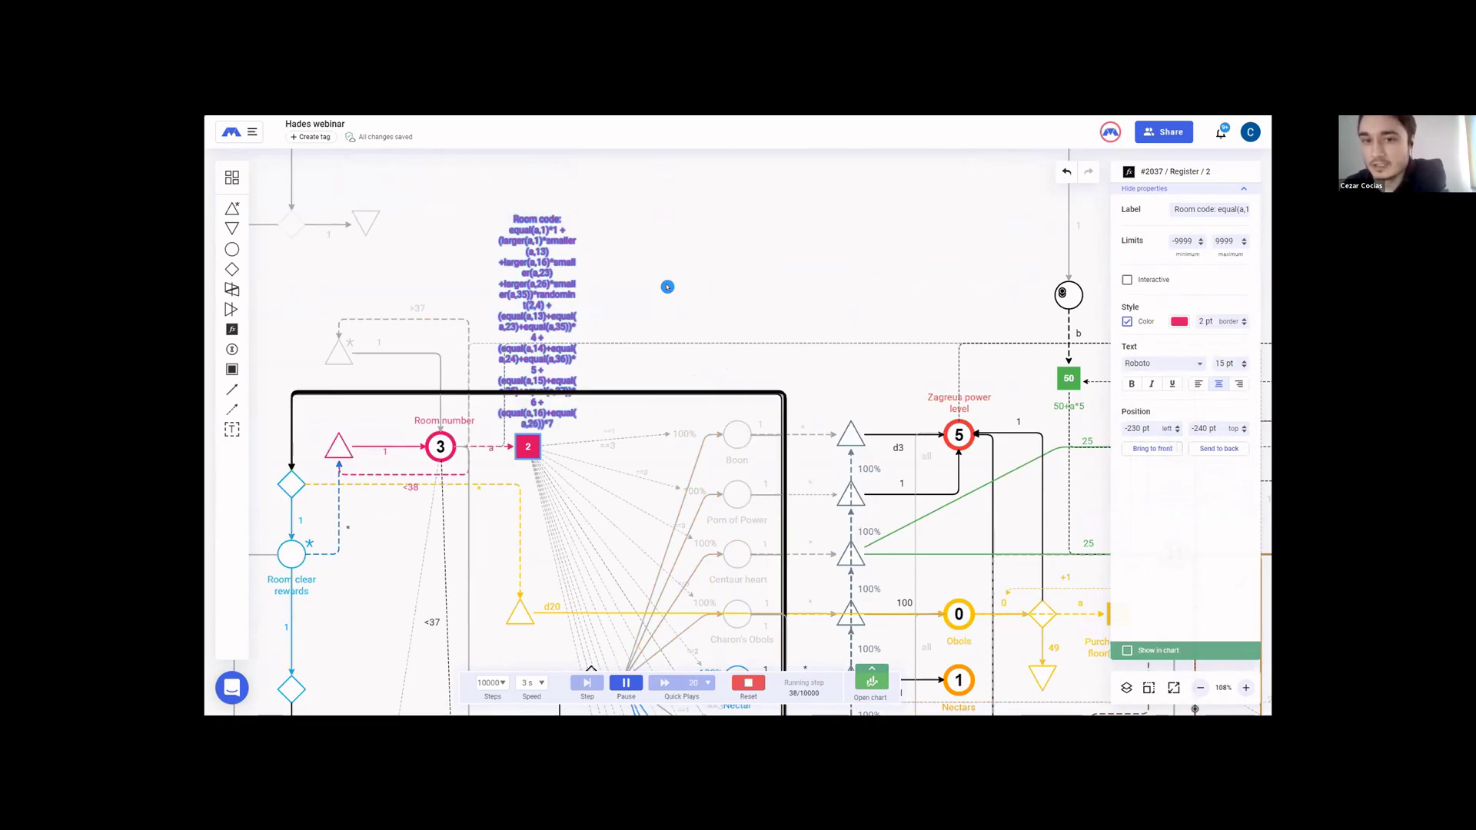
scroll(667, 287, "down", 8)
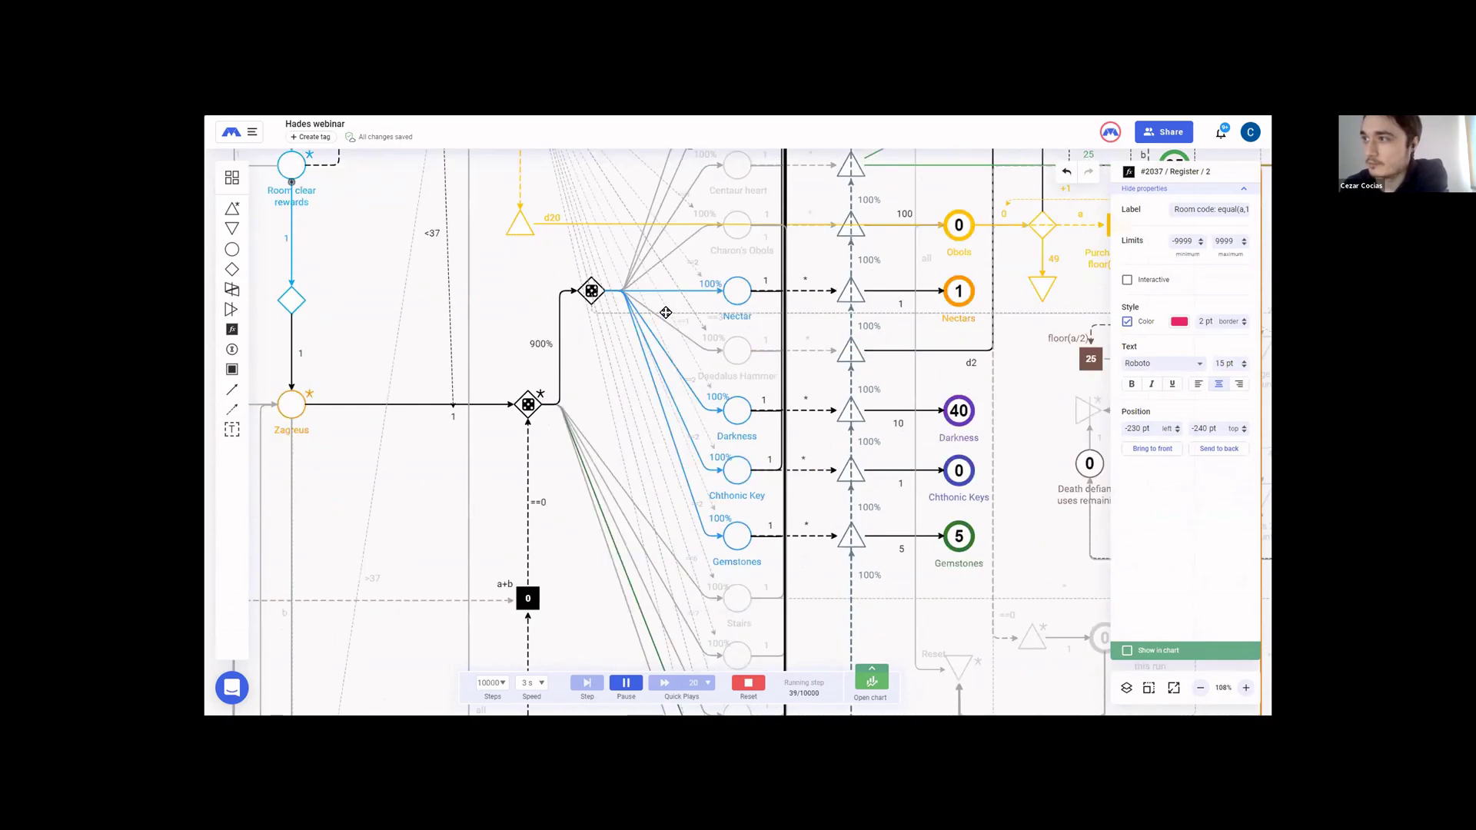
- Check the pink room code register and the reward branches from Boon to Daedalus Hammer in the running simulation, and reset it
scroll(676, 410, "up", 7)
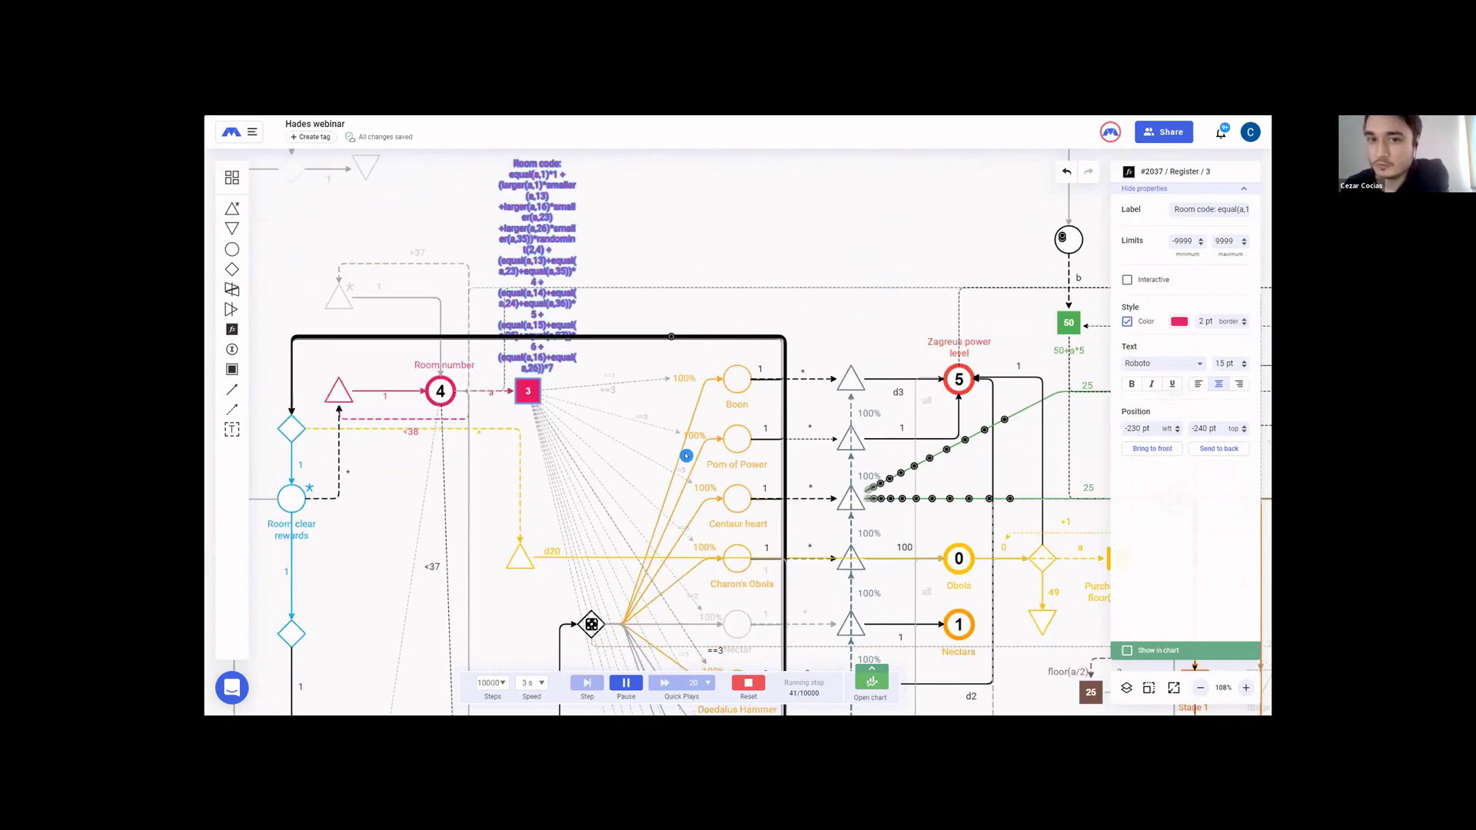
scroll(707, 522, "down", 2)
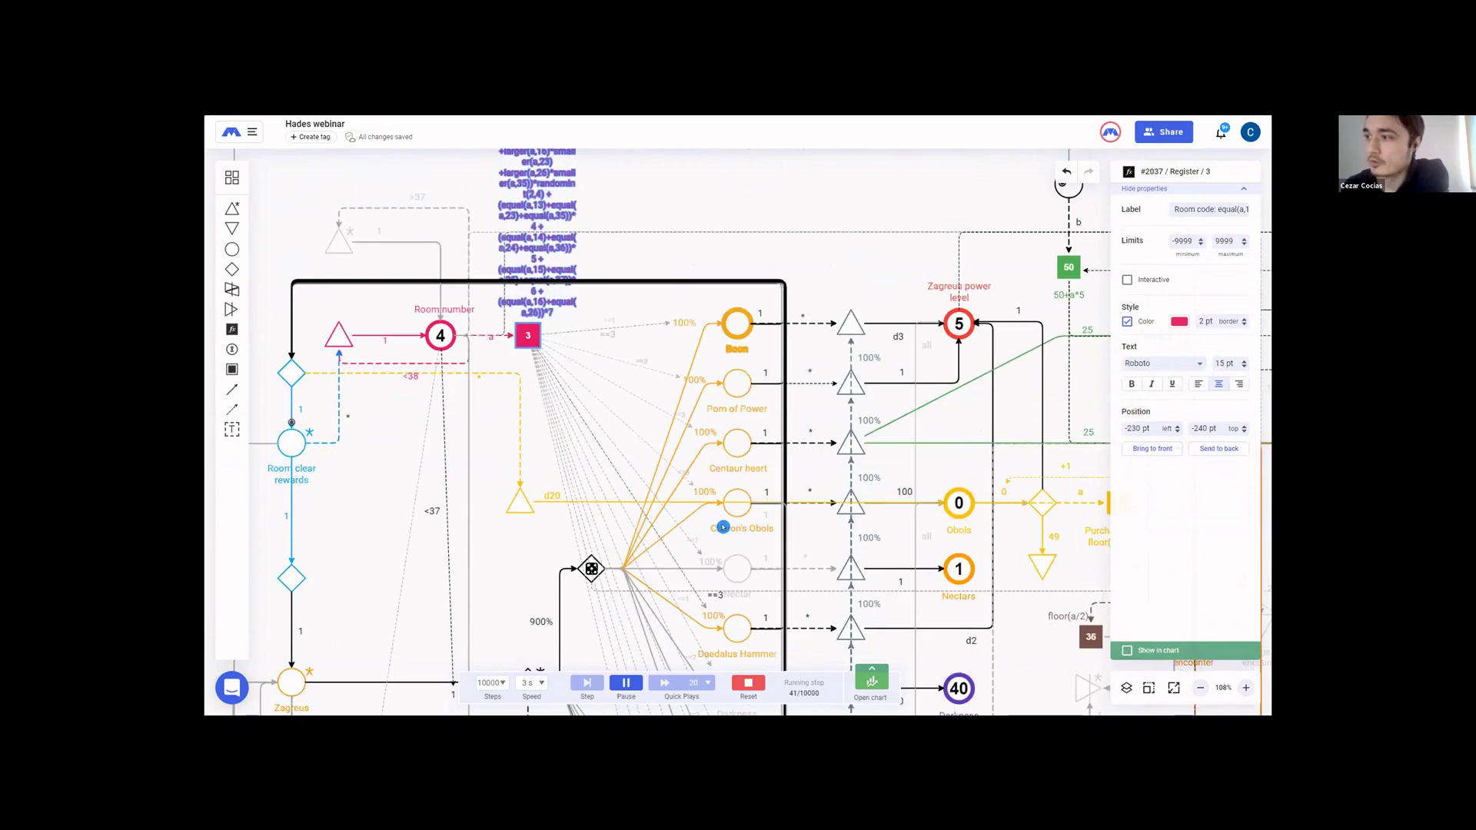
scroll(722, 567, "up", 3)
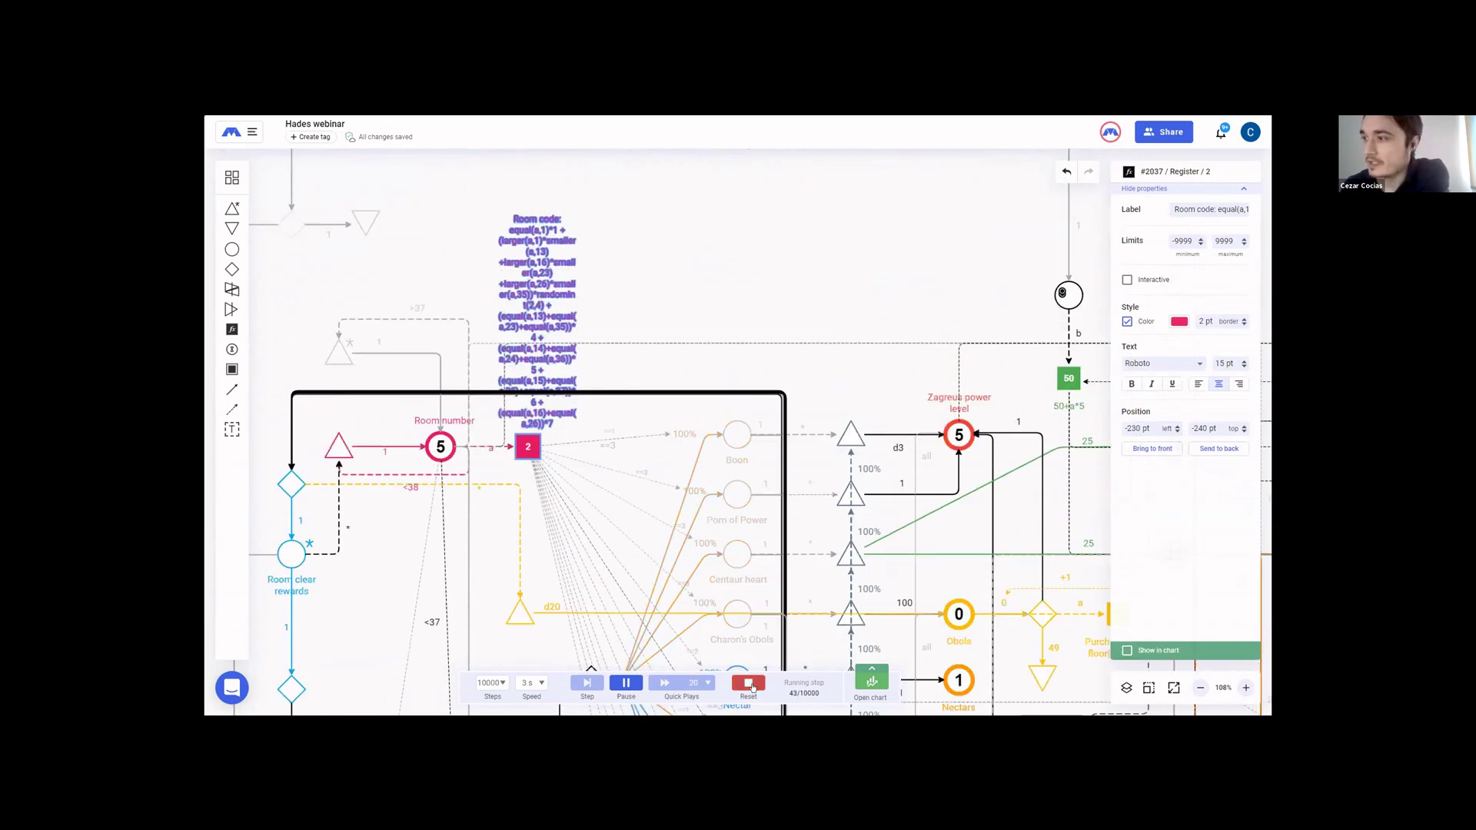
left_click(745, 681)
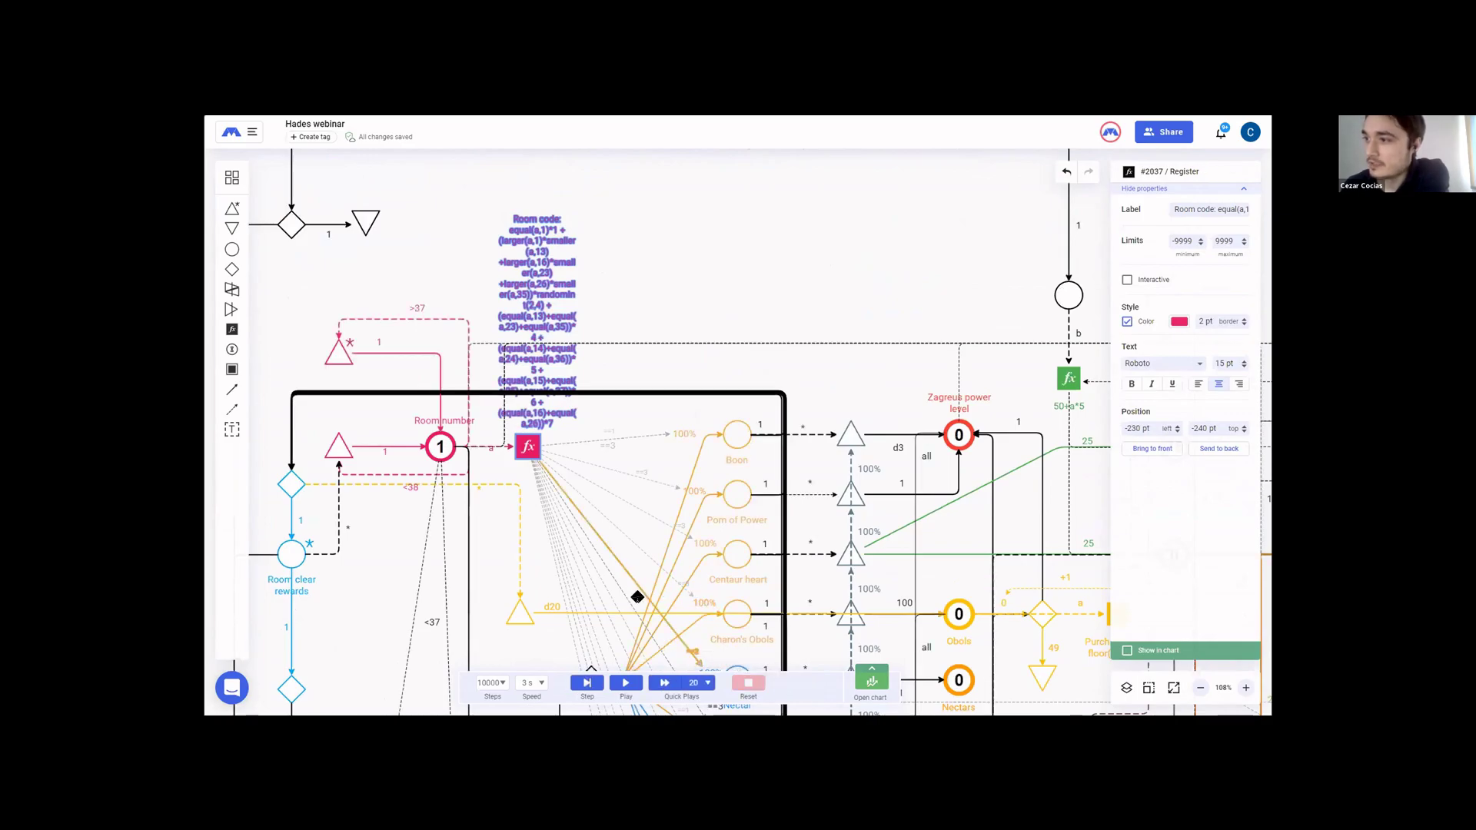
- Replay the simulation from the first room, following the Boon and Daedalus Hammer branches, and deselect the room code register
scroll(636, 597, "down", 1)
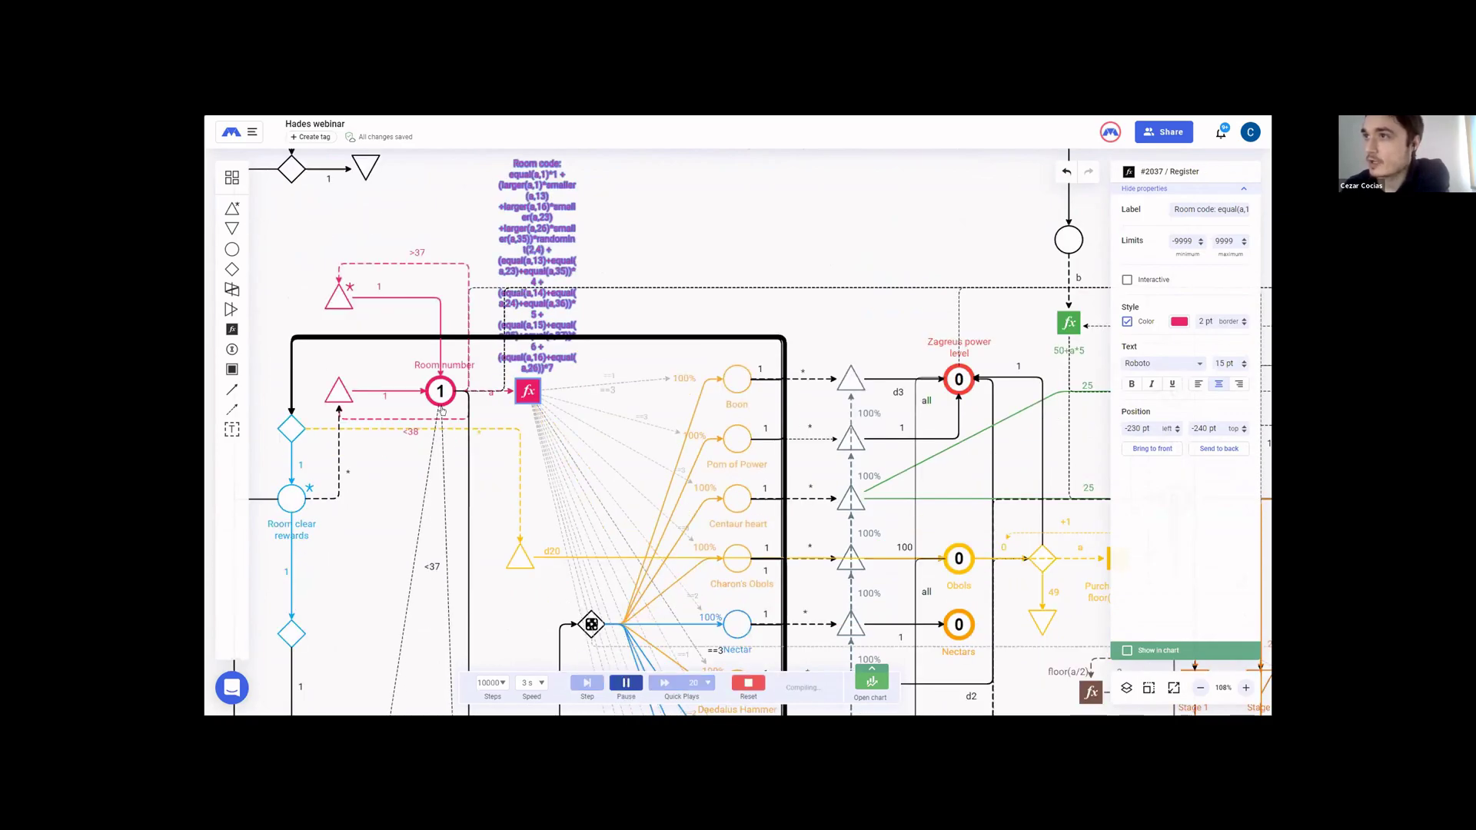
scroll(458, 384, "down", 1)
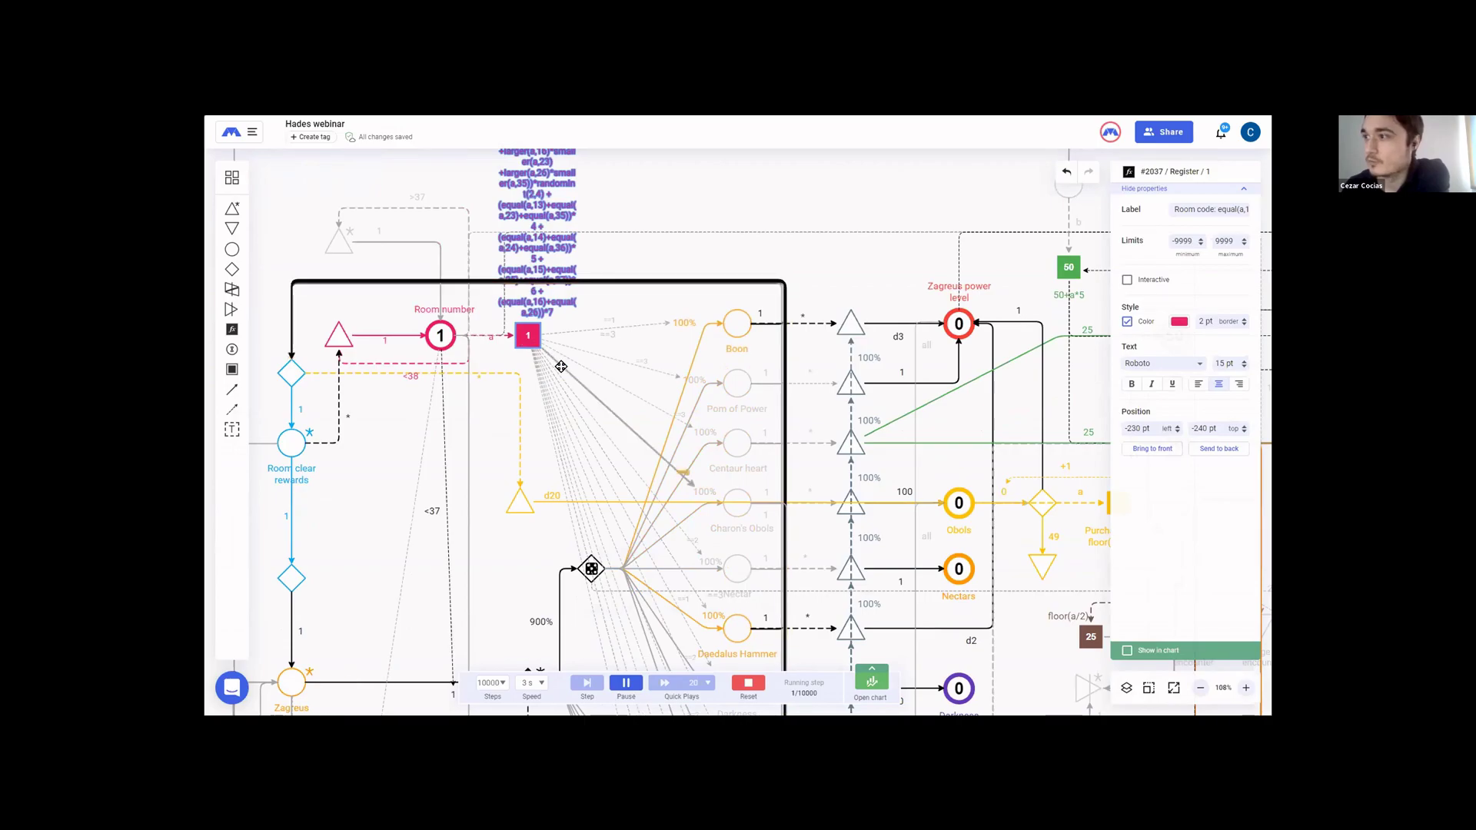
scroll(653, 469, "down", 1)
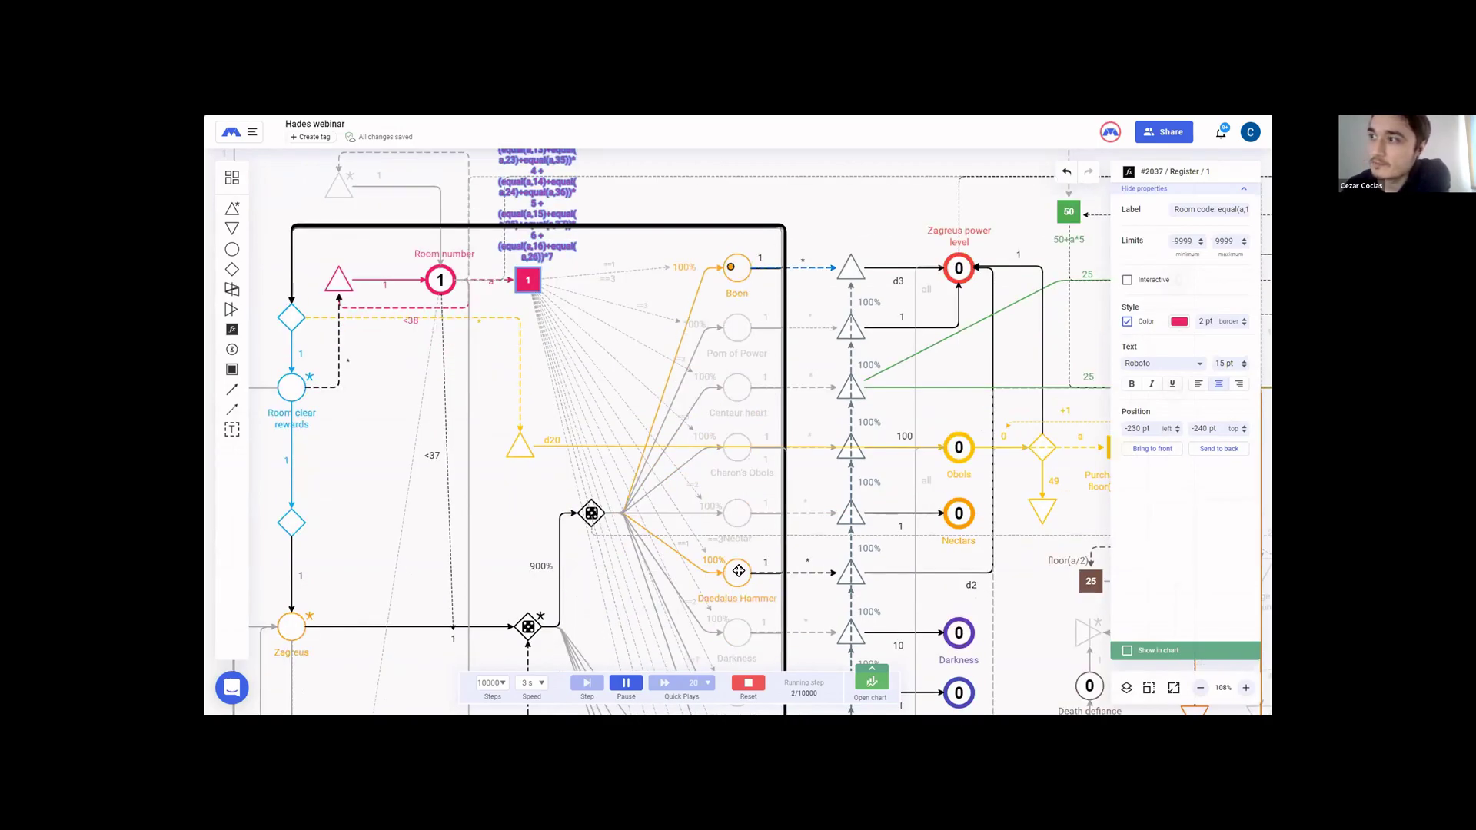
scroll(743, 569, "up", 2)
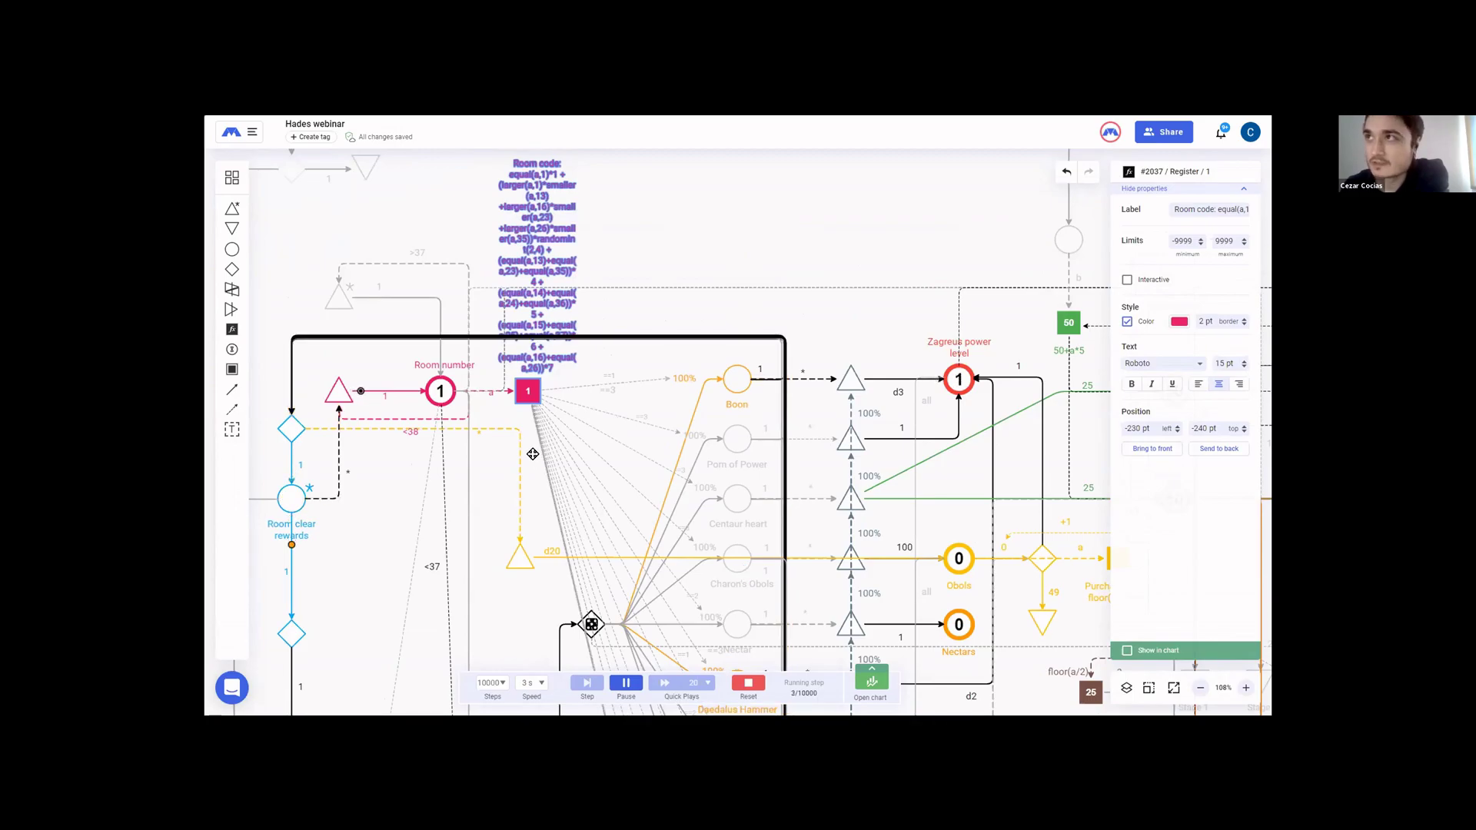
scroll(742, 570, "up", 1)
left_click(613, 241)
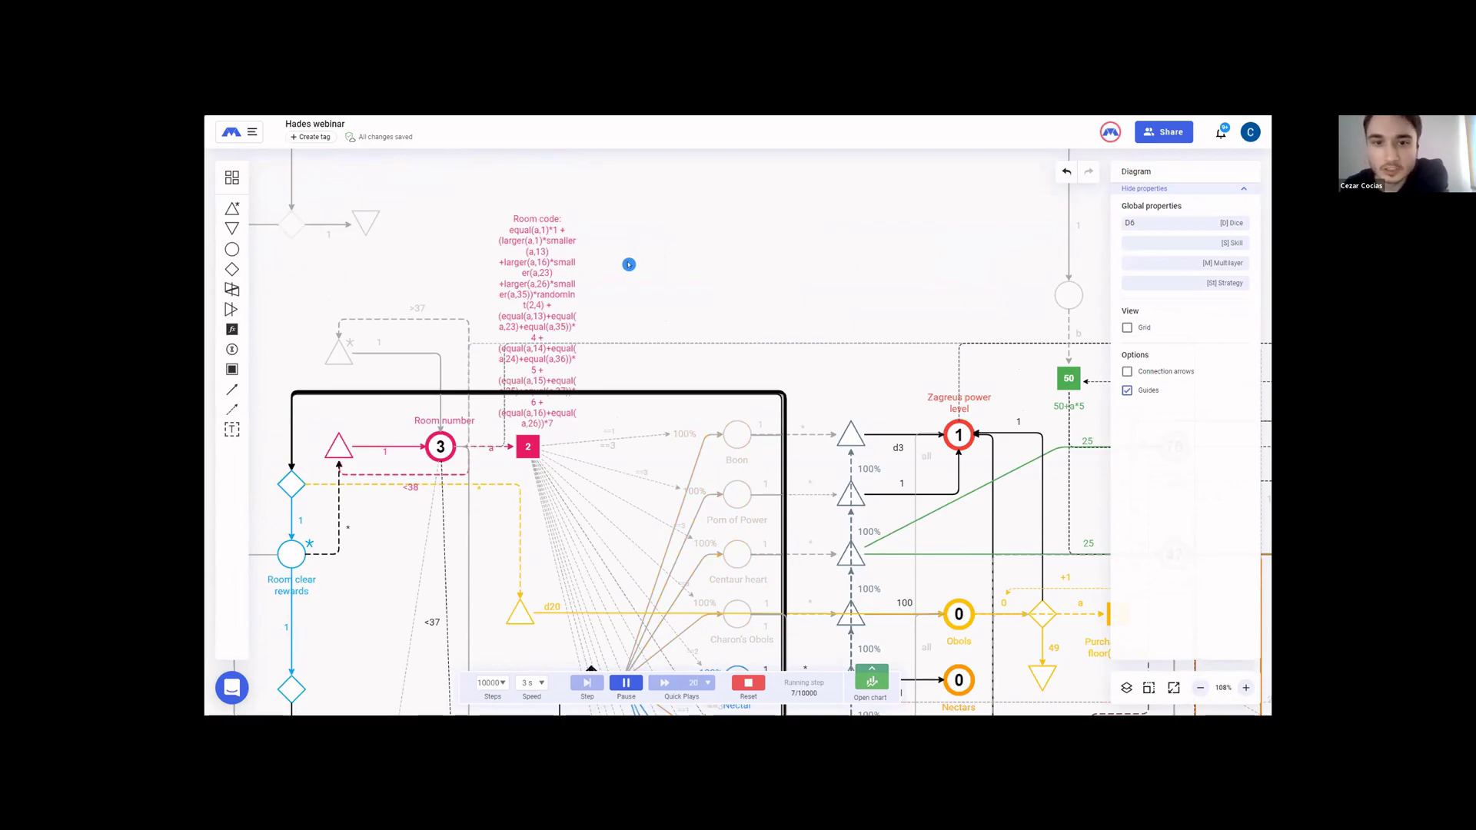
- Follow the running simulation from the Room number pool down the Nectar, Darkness, Chthonic Key and Gemstones branches, and reset it
scroll(634, 284, "down", 1)
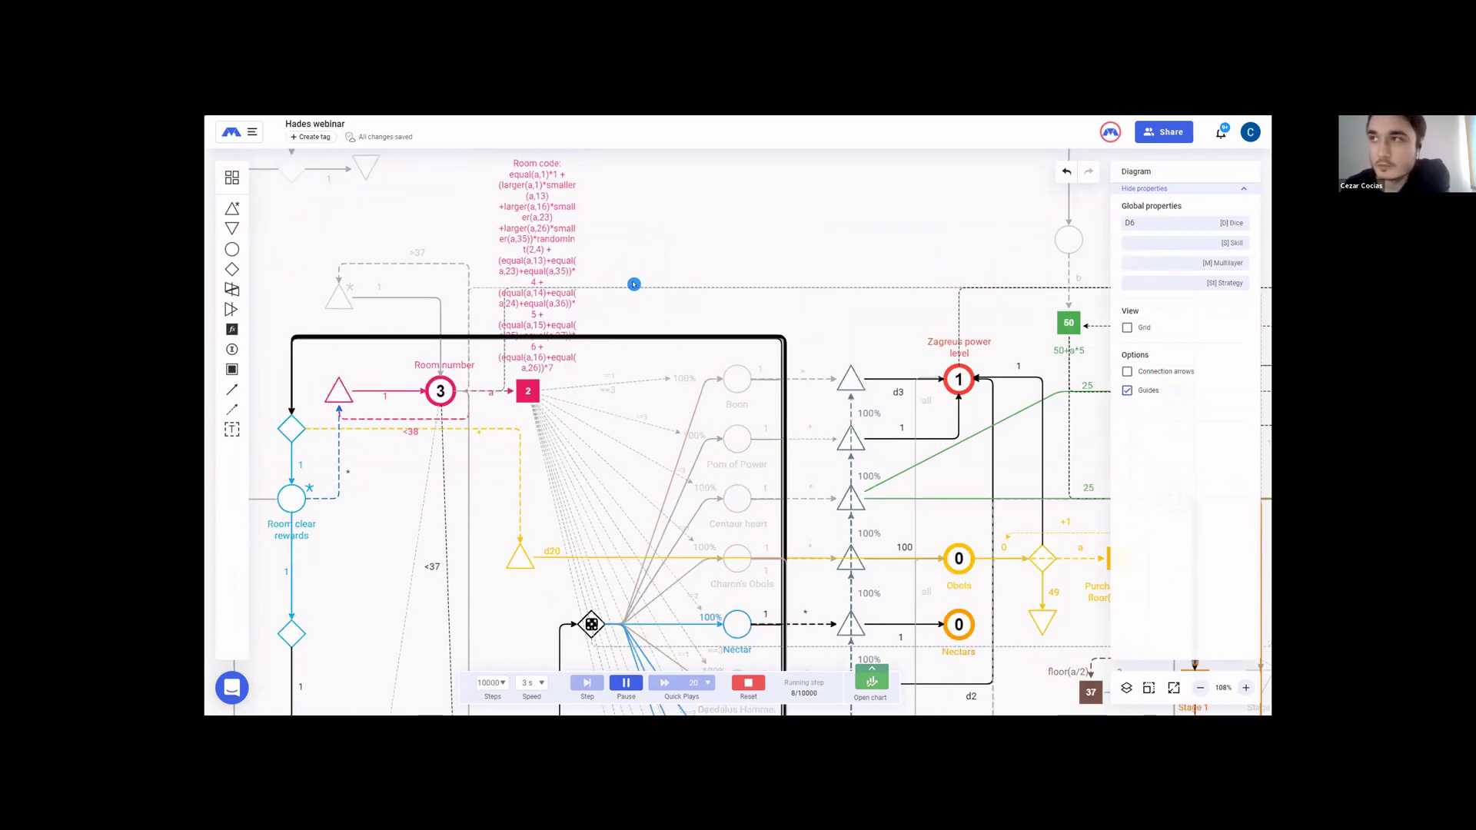
scroll(633, 281, "down", 1)
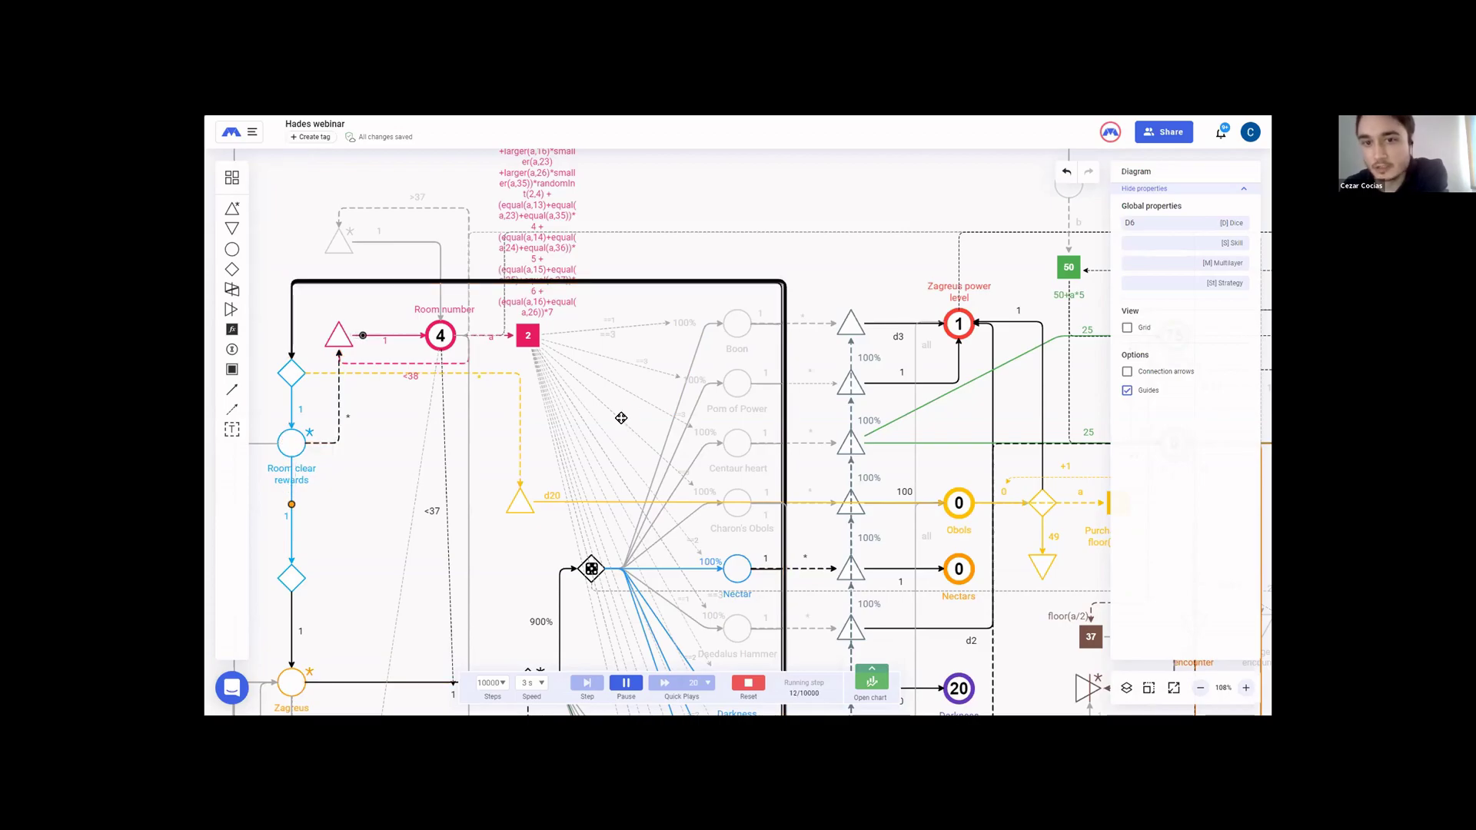
scroll(628, 415, "down", 1)
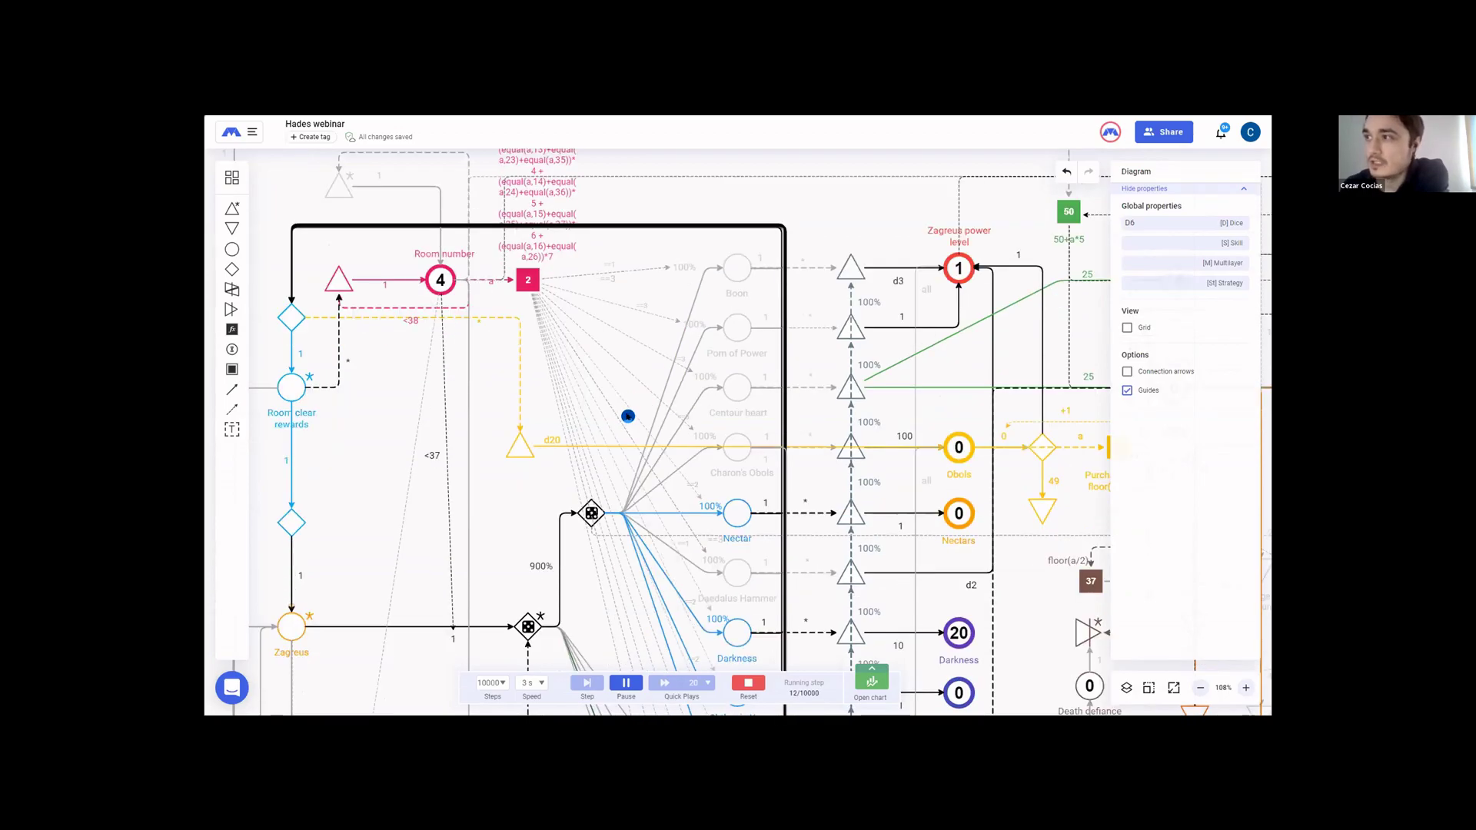
scroll(628, 416, "down", 2)
scroll(628, 416, "up", 1)
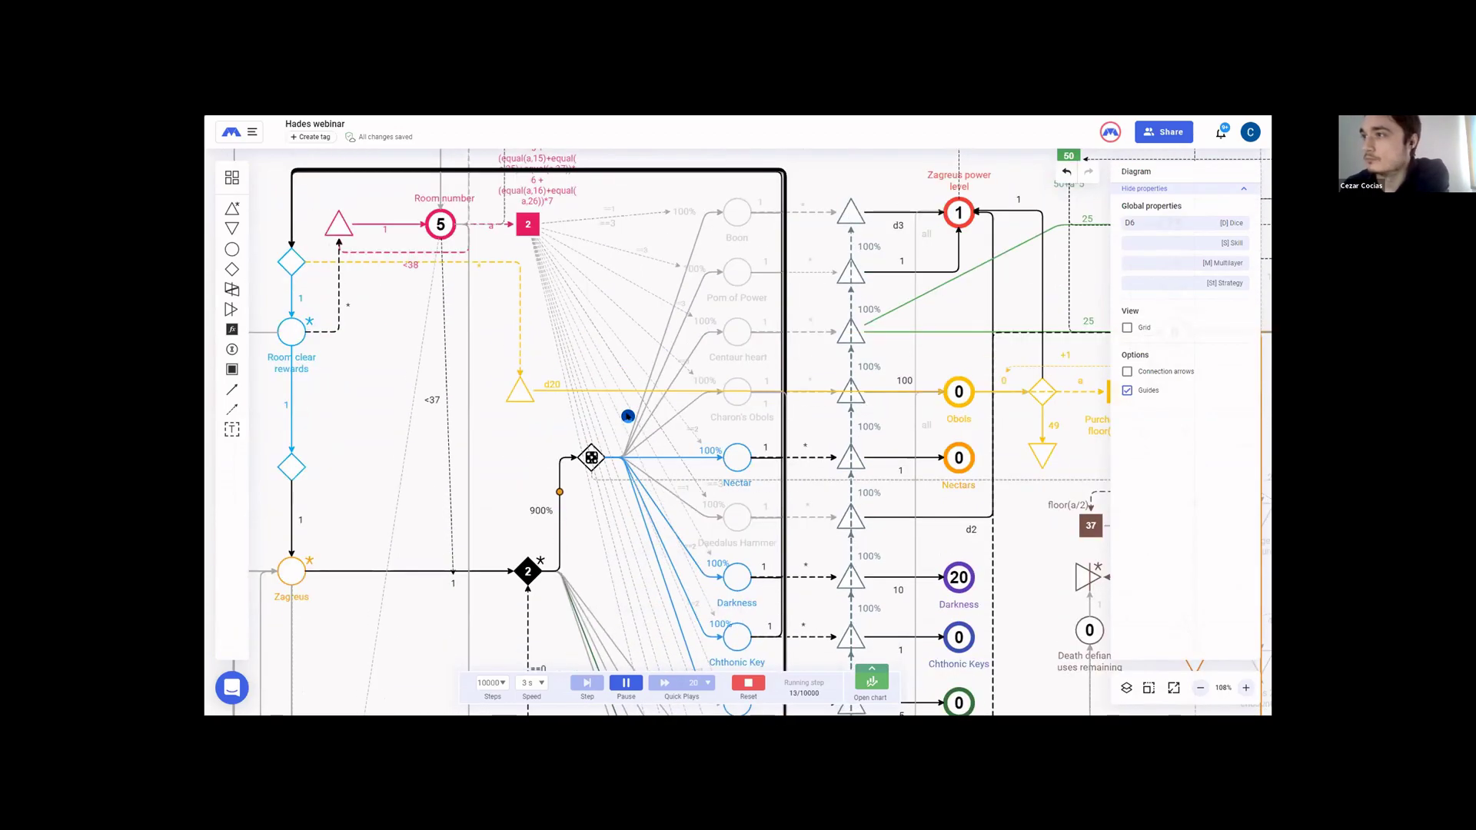
scroll(628, 416, "down", 1)
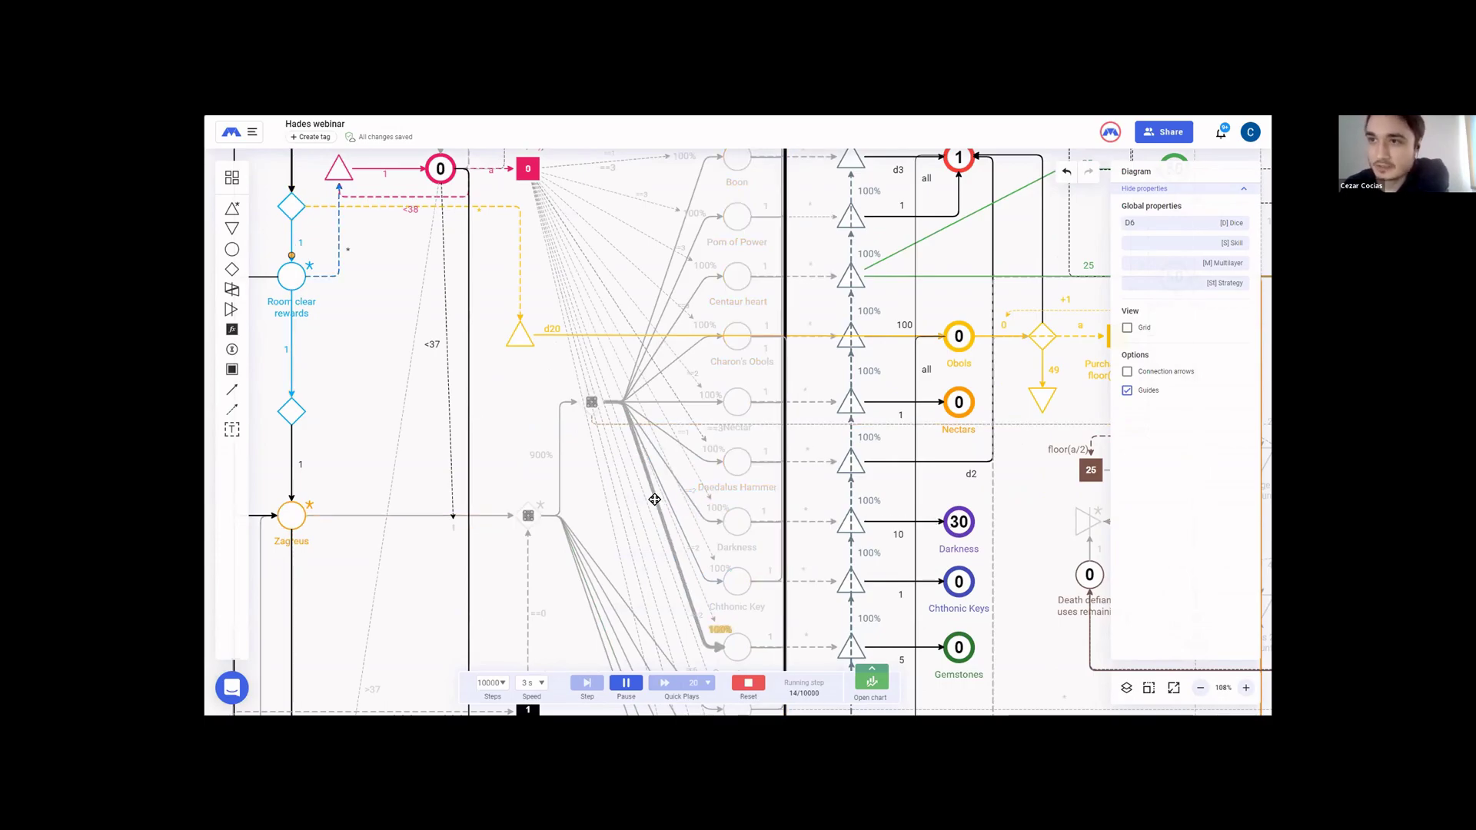
scroll(663, 504, "up", 1)
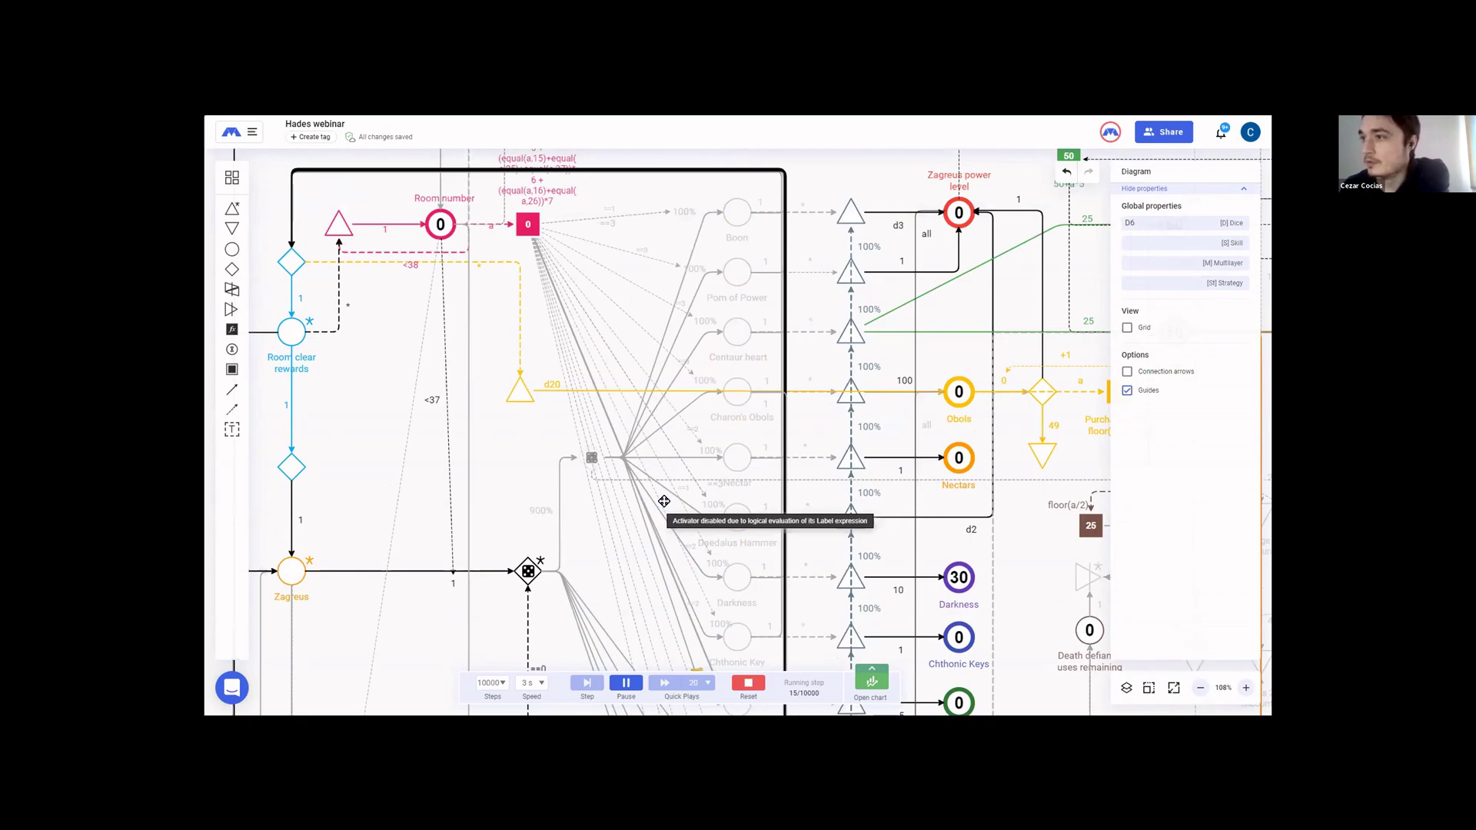
scroll(663, 501, "down", 2)
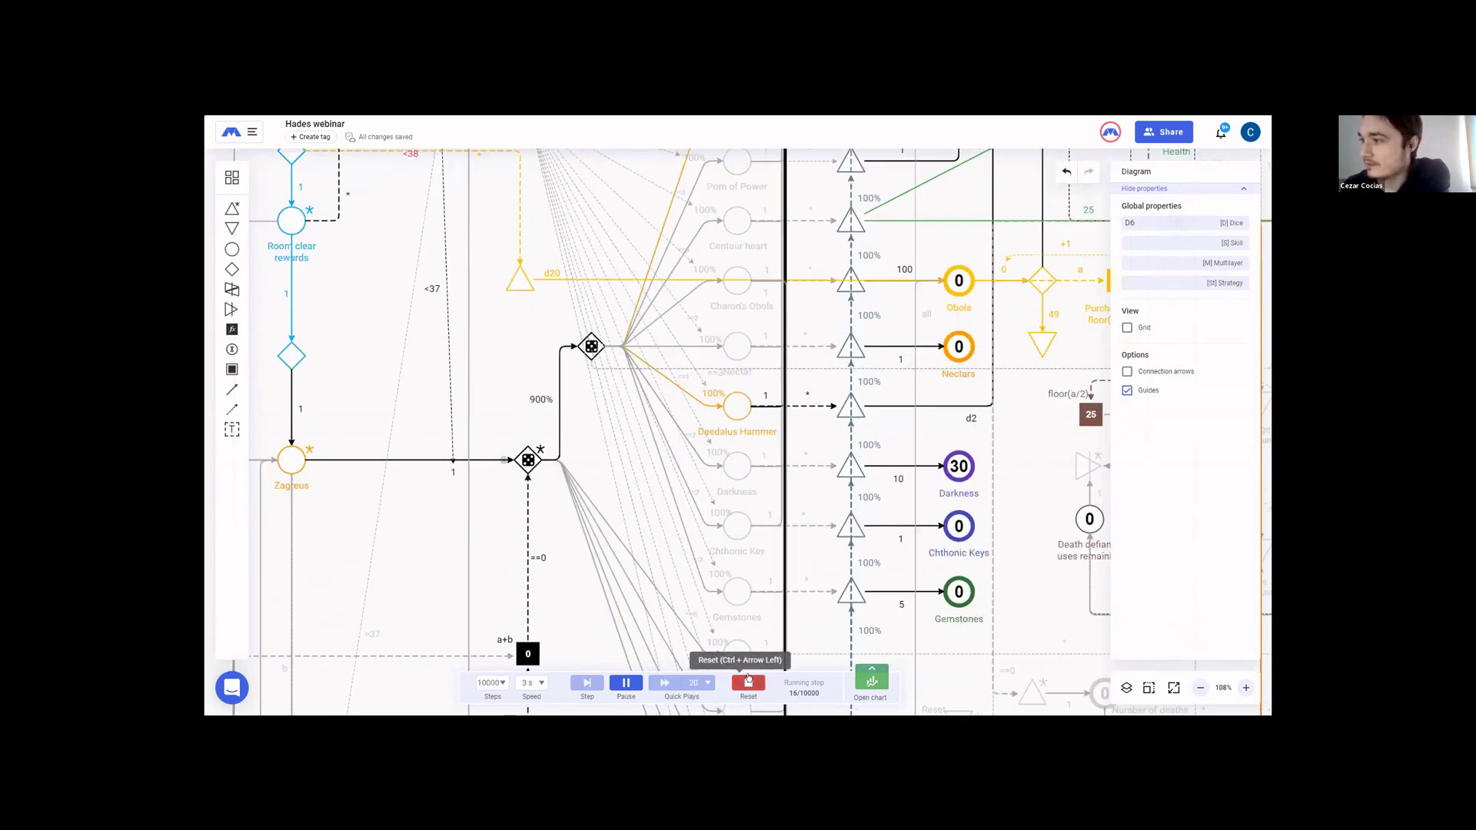
left_click(748, 682)
- Set the starting resources of the Room number pool to 13
scroll(595, 477, "up", 3)
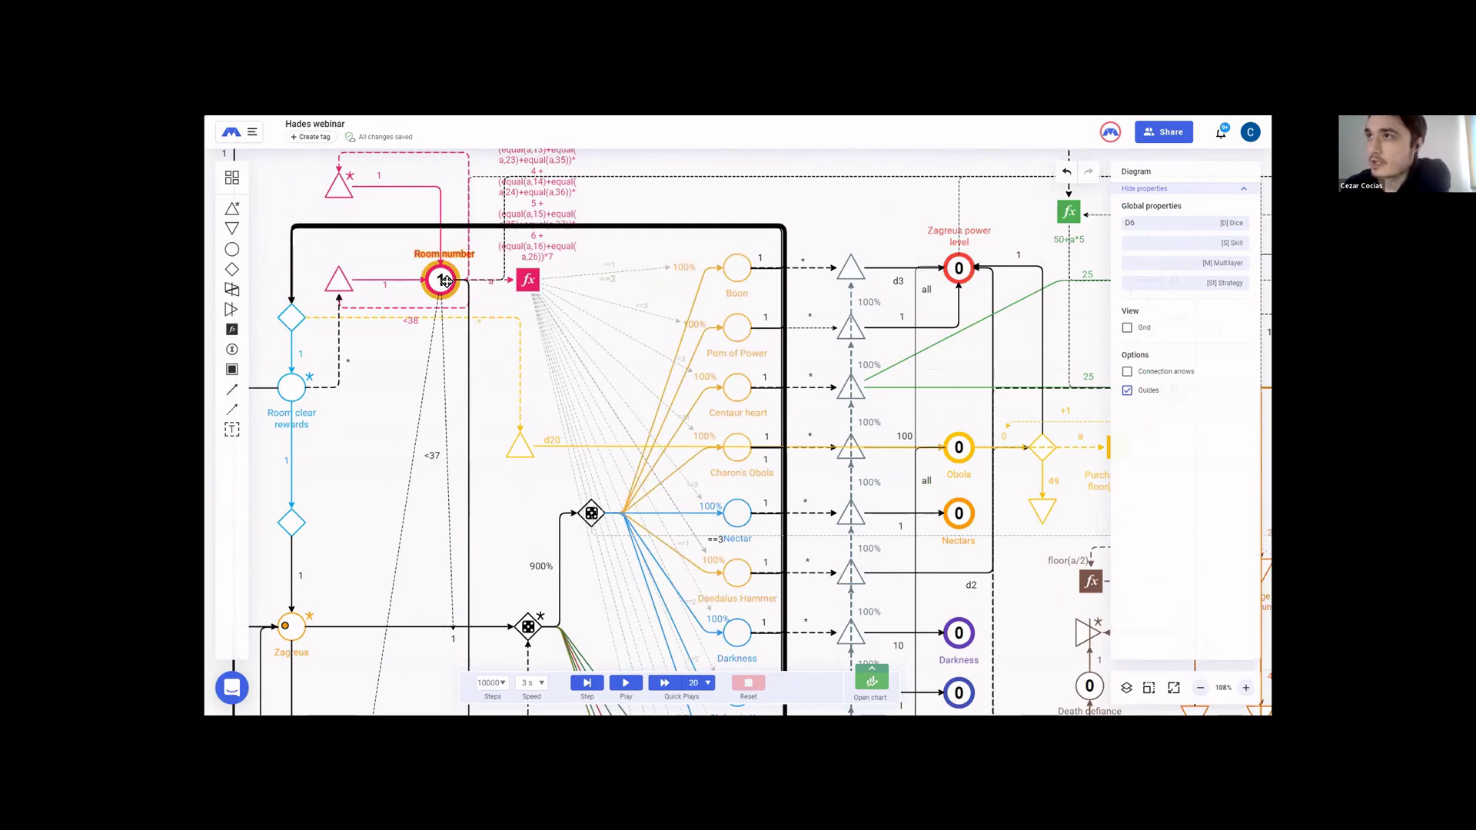
left_click(443, 280)
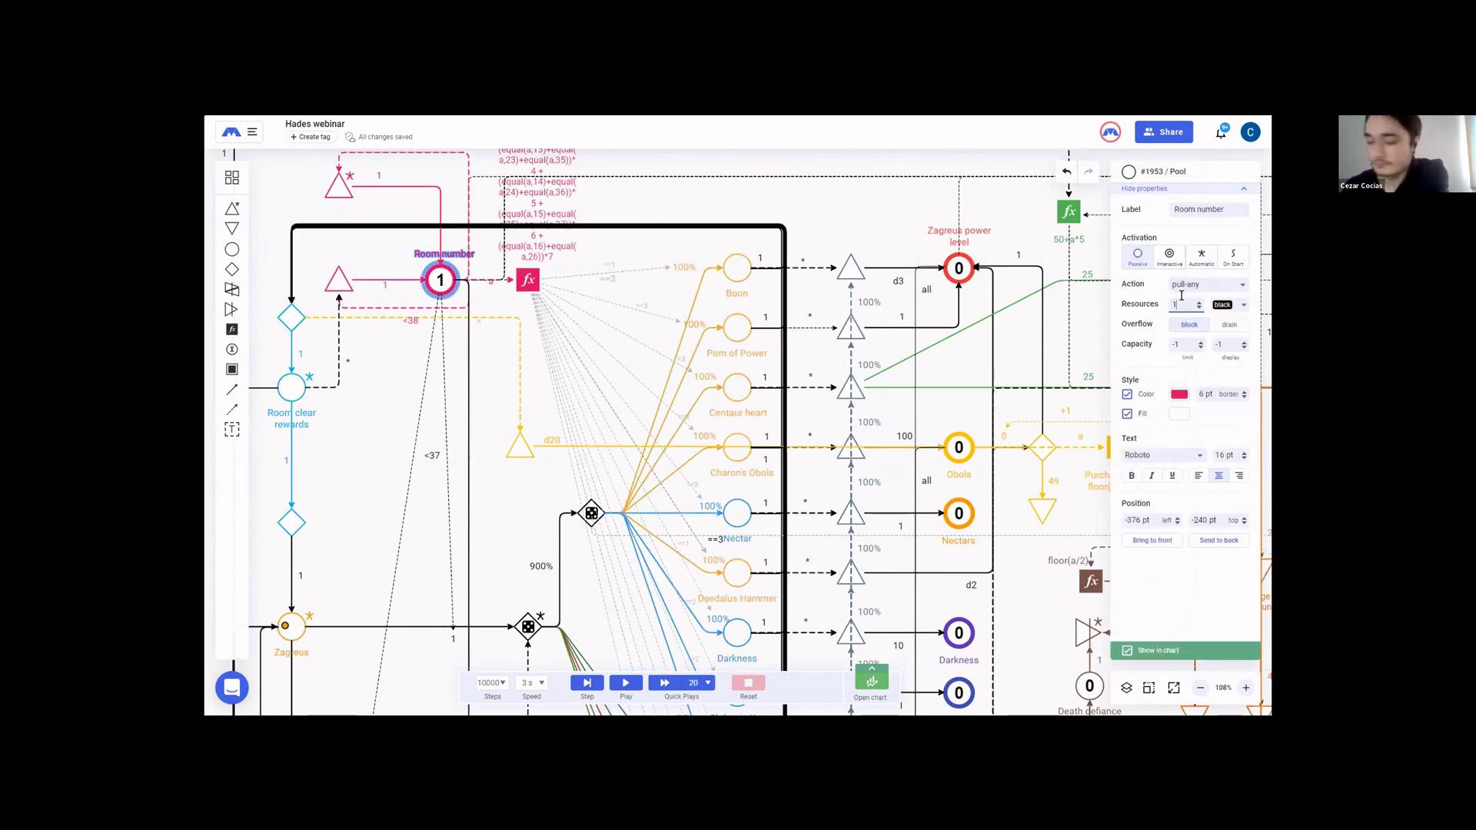
type("3")
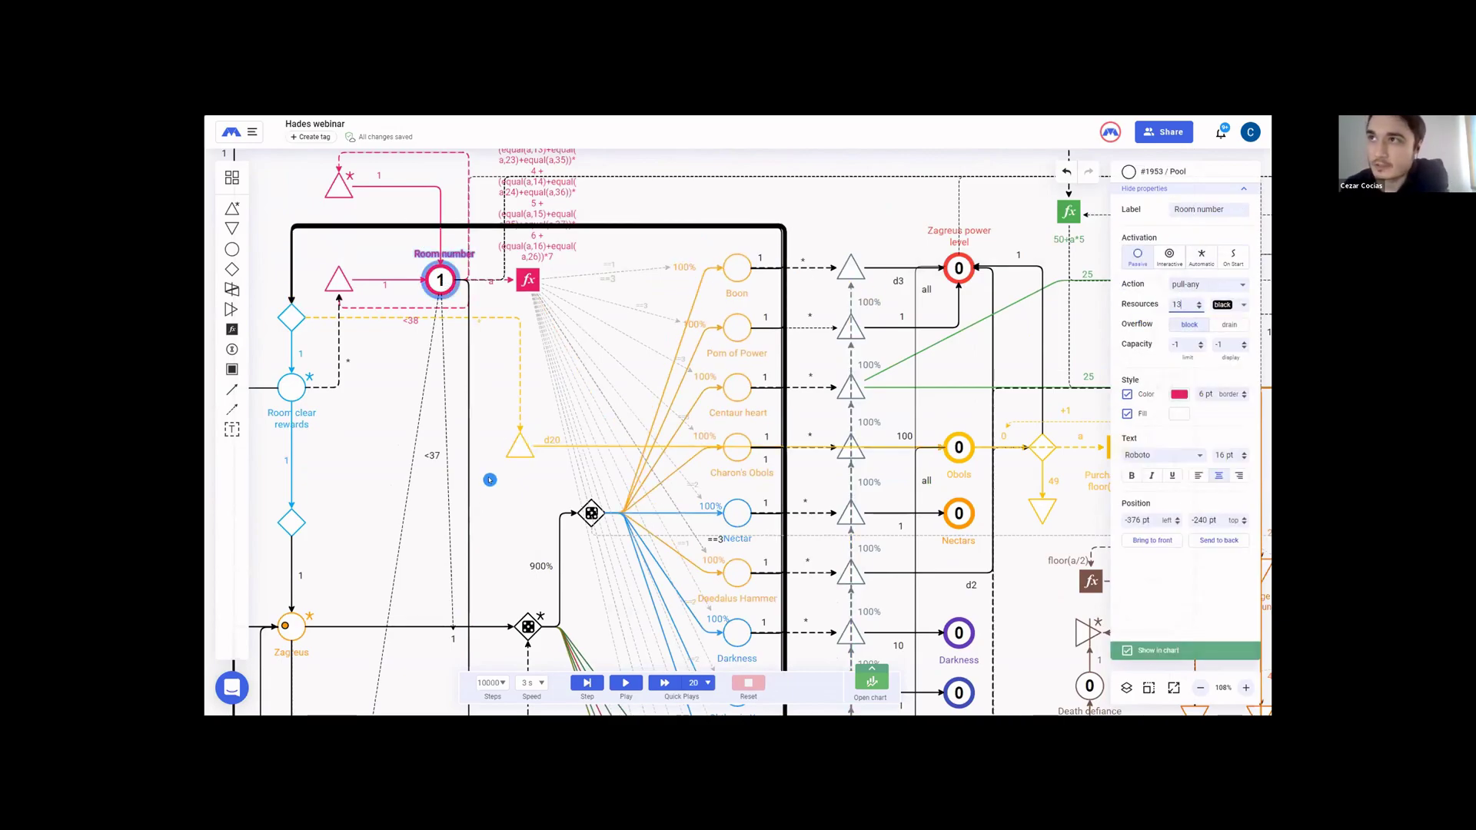
left_click(500, 477)
- Play the simulation from room 13 and follow it through Charon's Shop back to the Room number pool
scroll(487, 437, "down", 2)
scroll(548, 587, "down", 2)
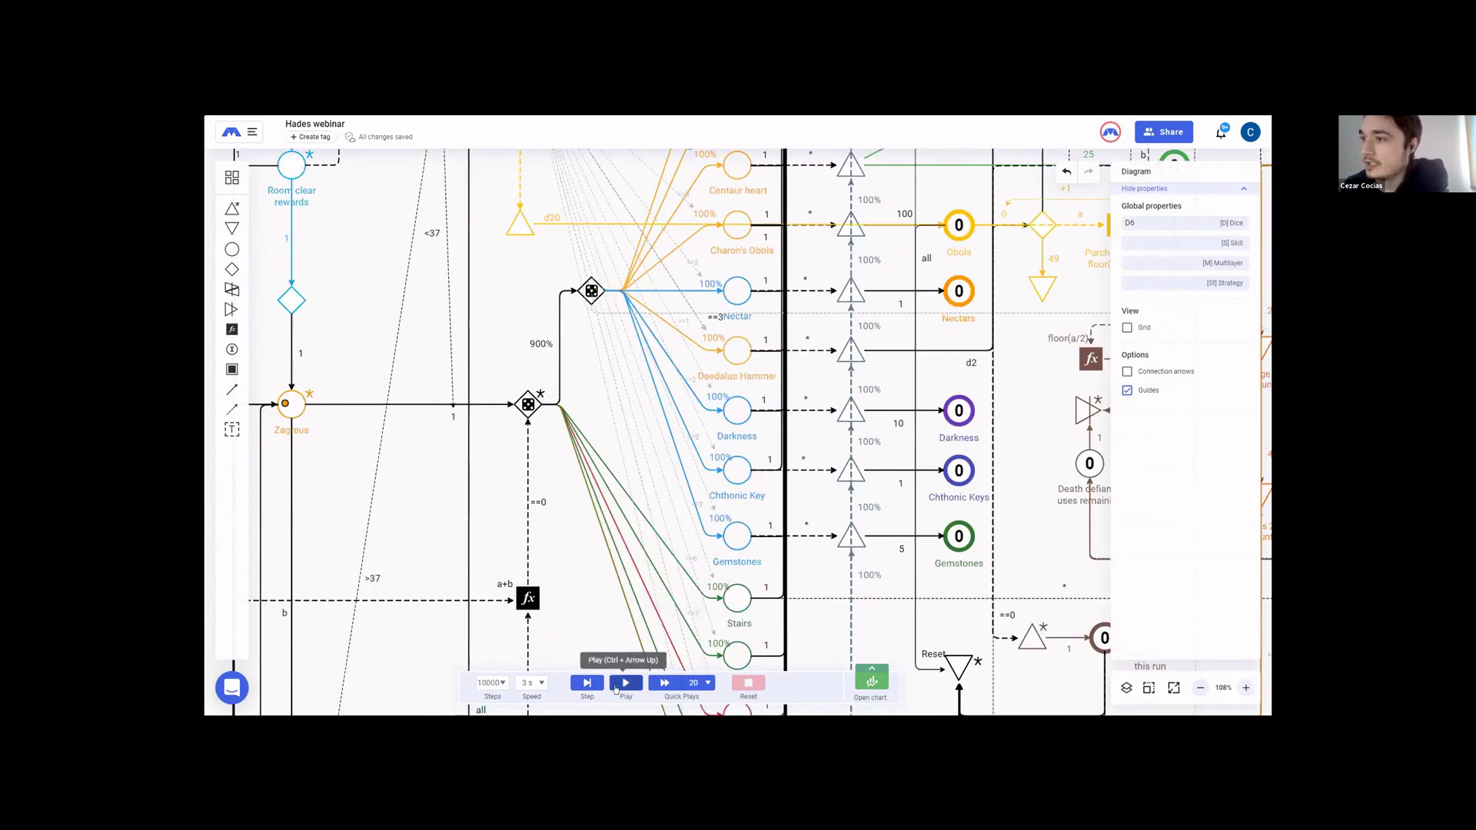
left_click(626, 682)
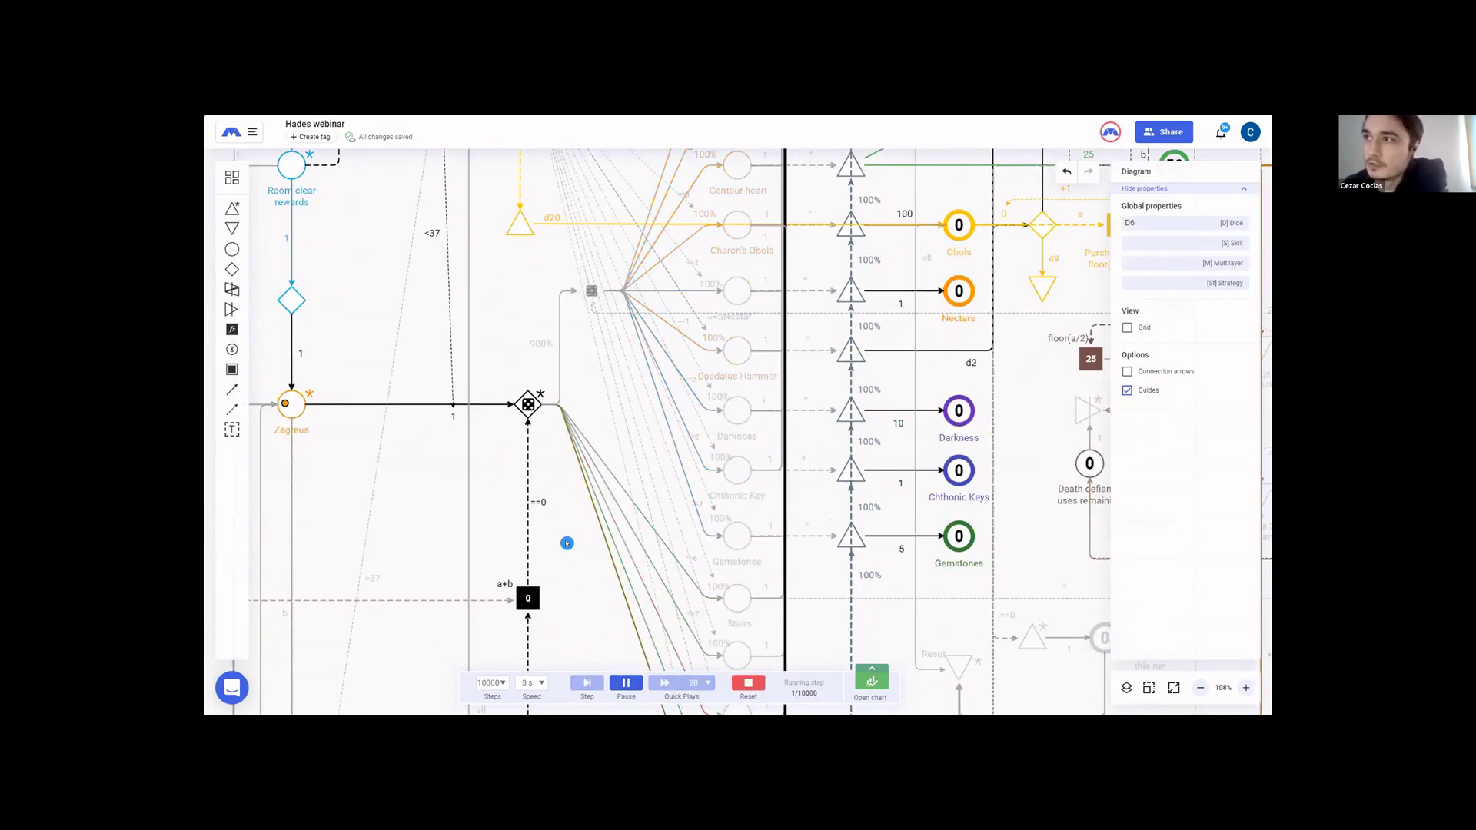
scroll(569, 530, "down", 4)
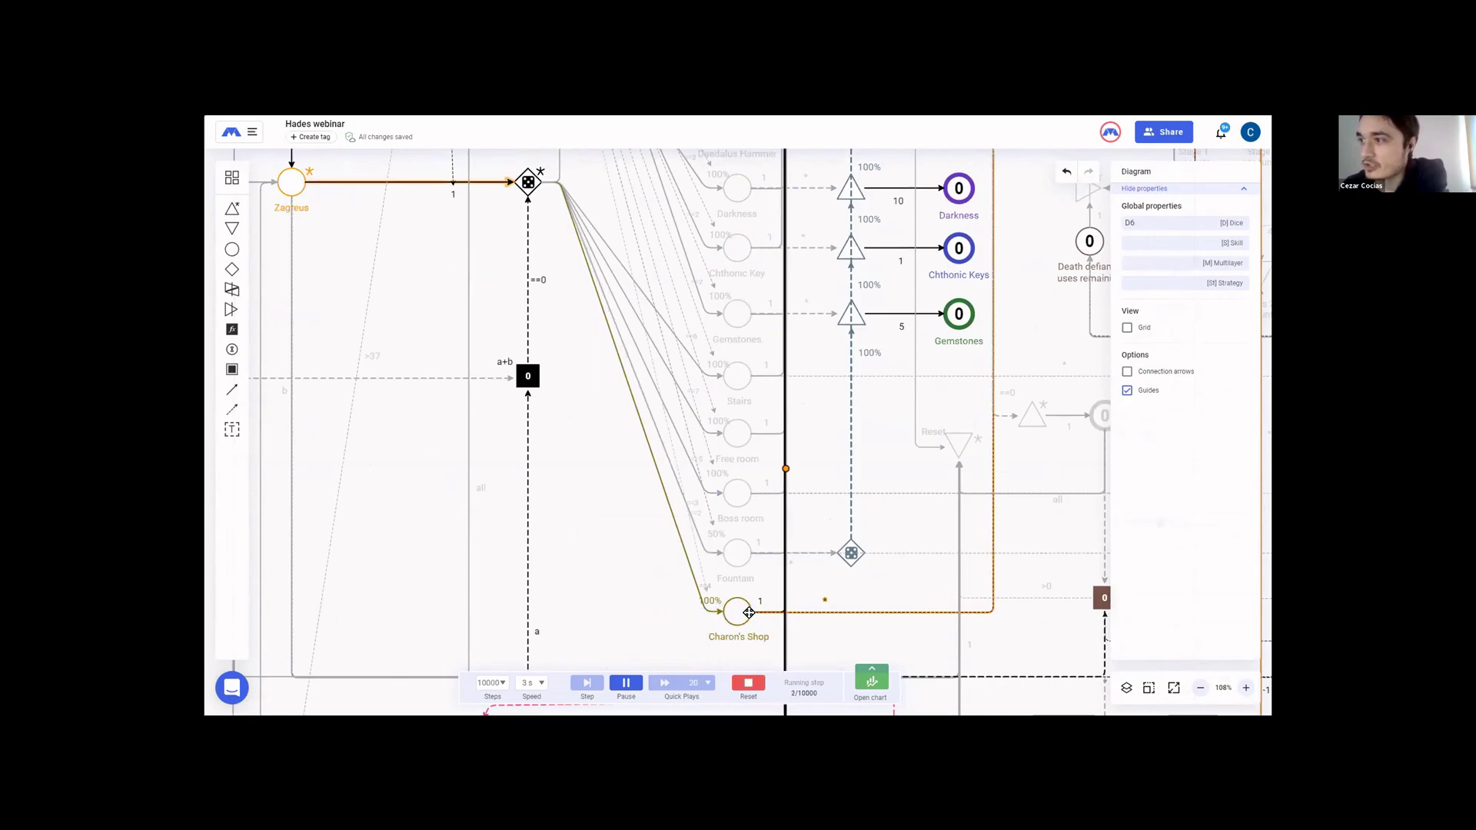
scroll(625, 554, "up", 2)
scroll(625, 554, "up", 6)
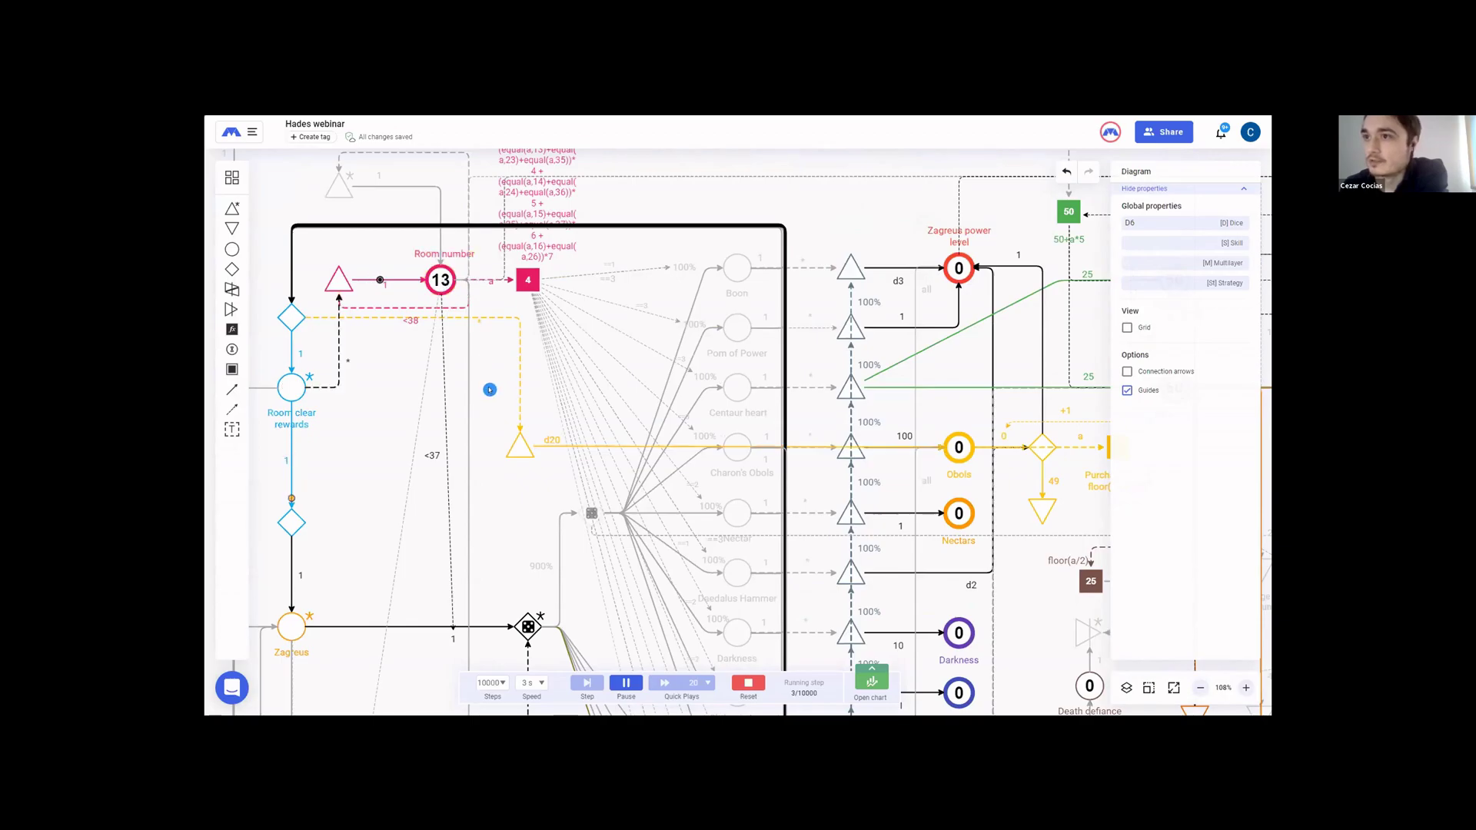
- Follow the run through the Boss room and back up to the Room number pool, and reset the simulation
scroll(488, 362, "down", 1)
scroll(522, 356, "down", 2)
scroll(523, 355, "down", 5)
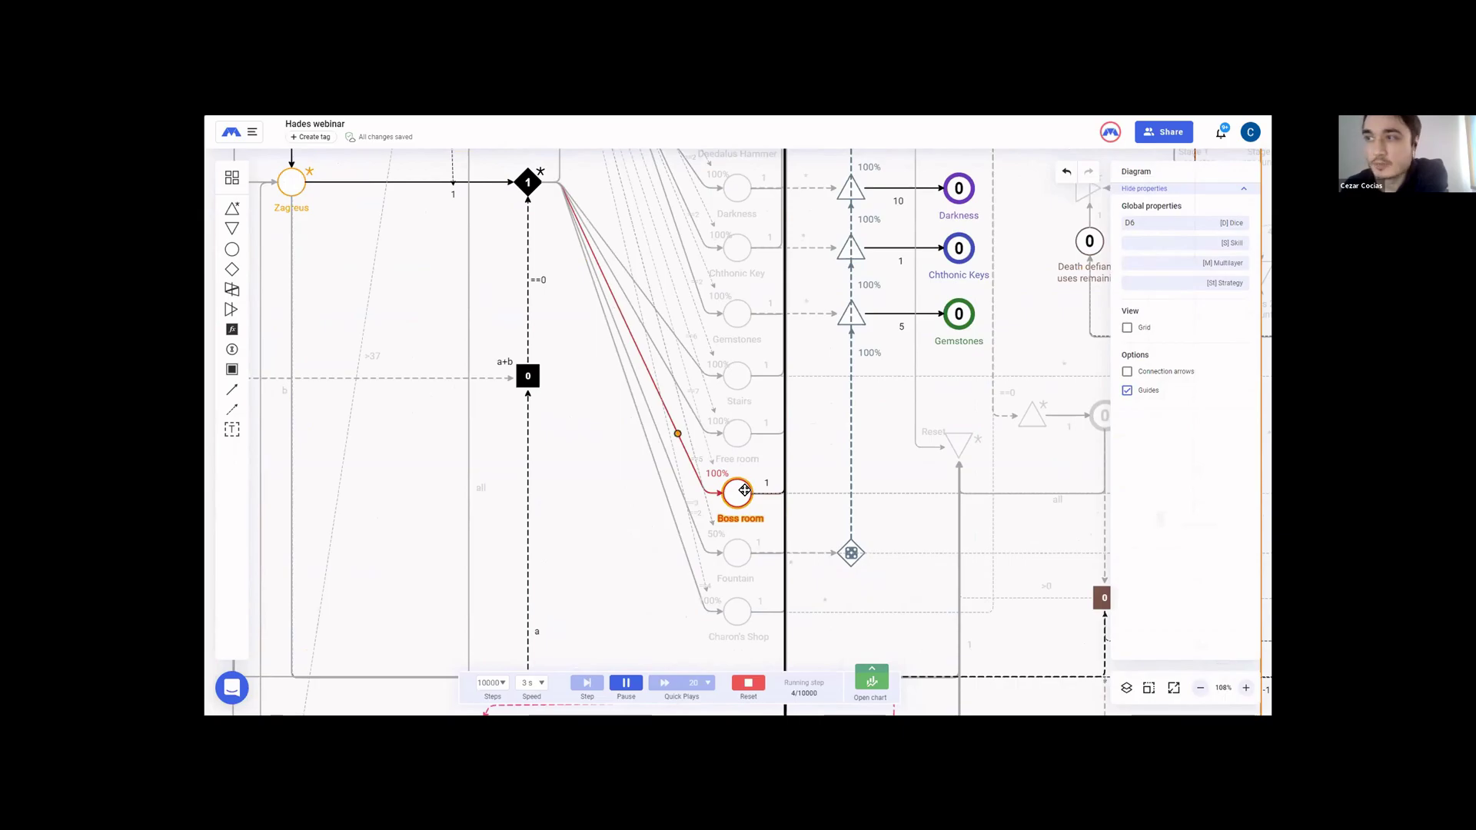
scroll(744, 522, "up", 4)
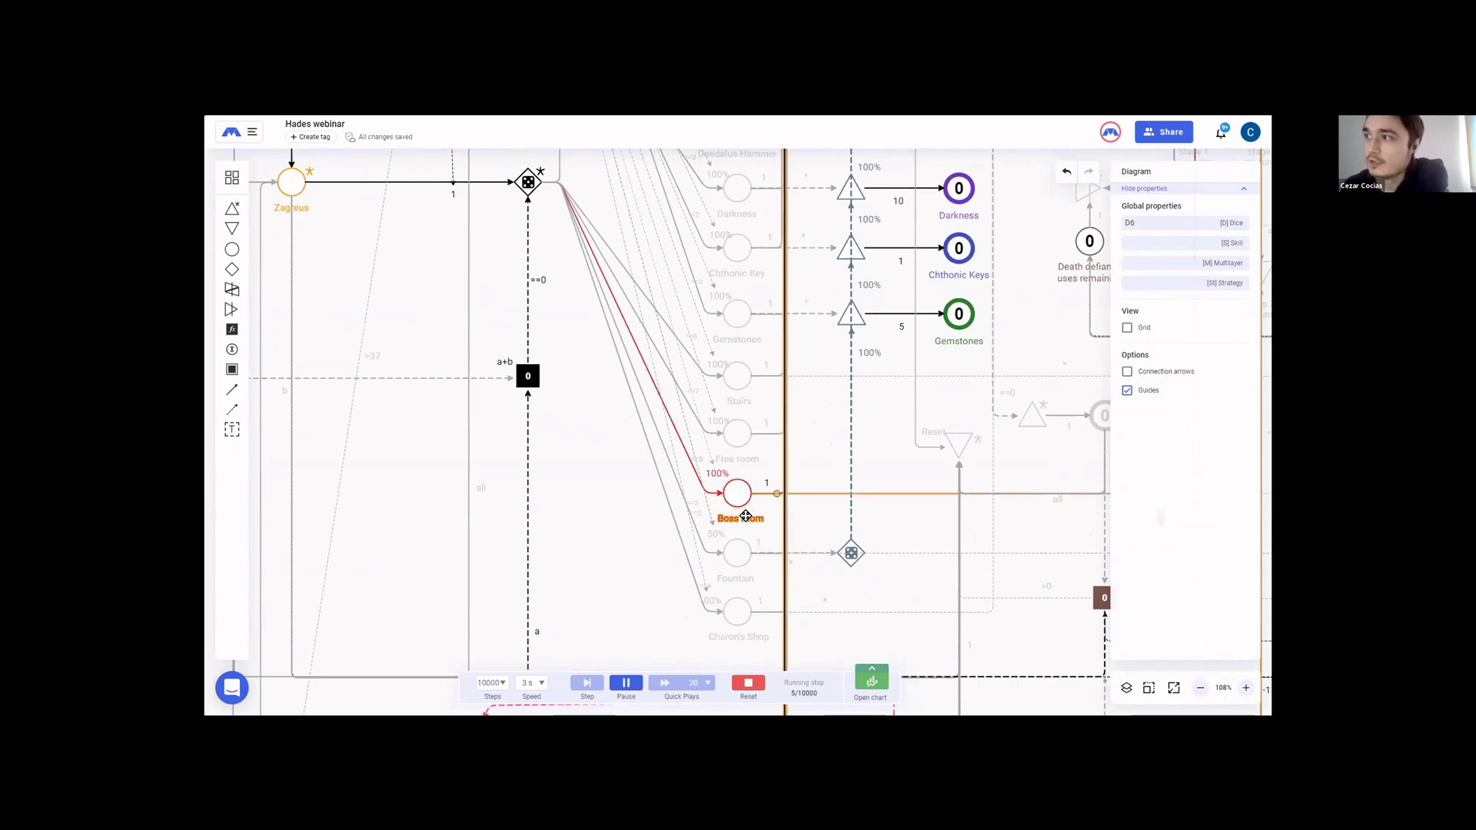
scroll(744, 522, "up", 2)
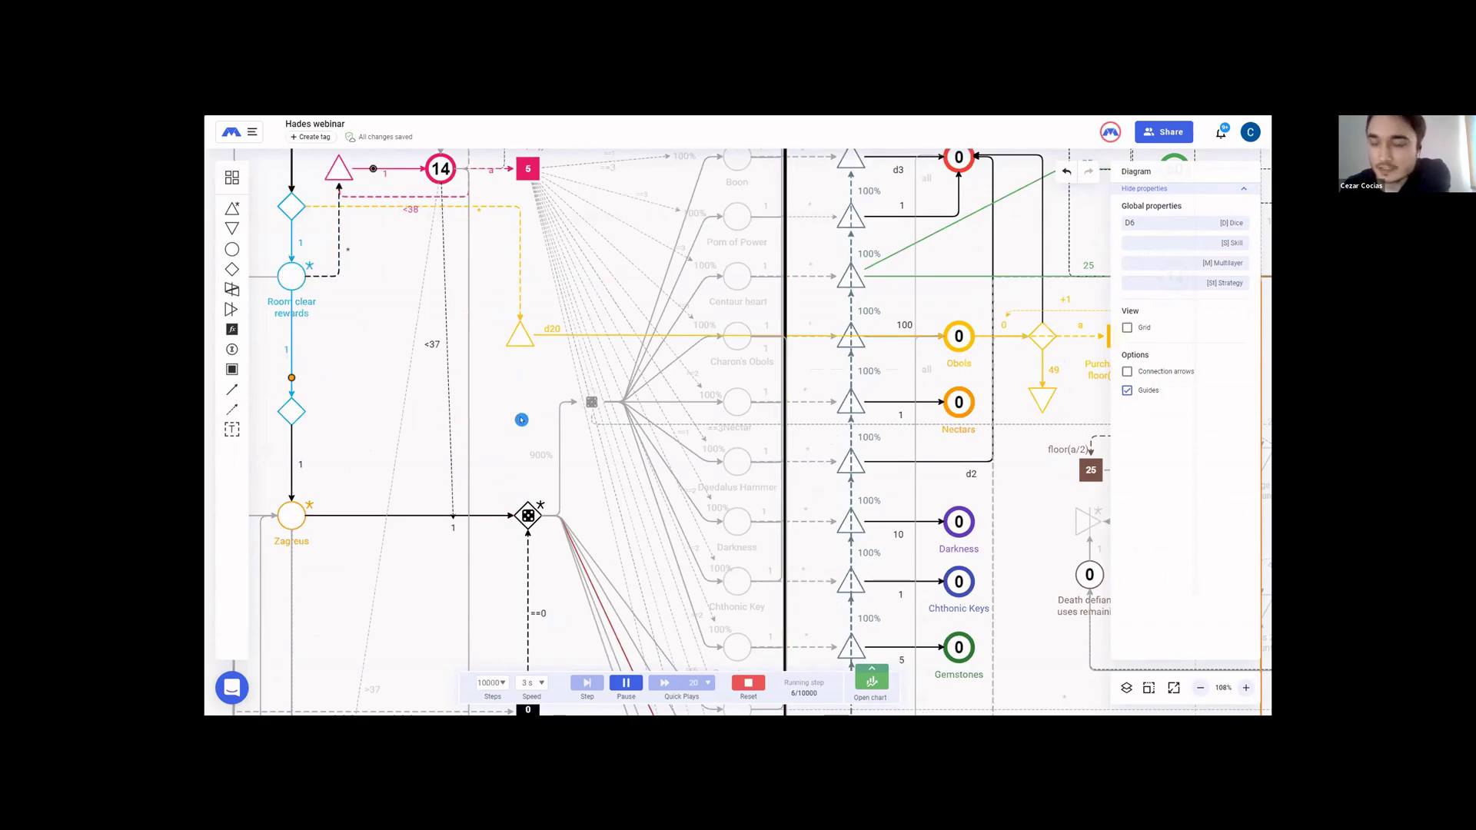
scroll(584, 488, "down", 1)
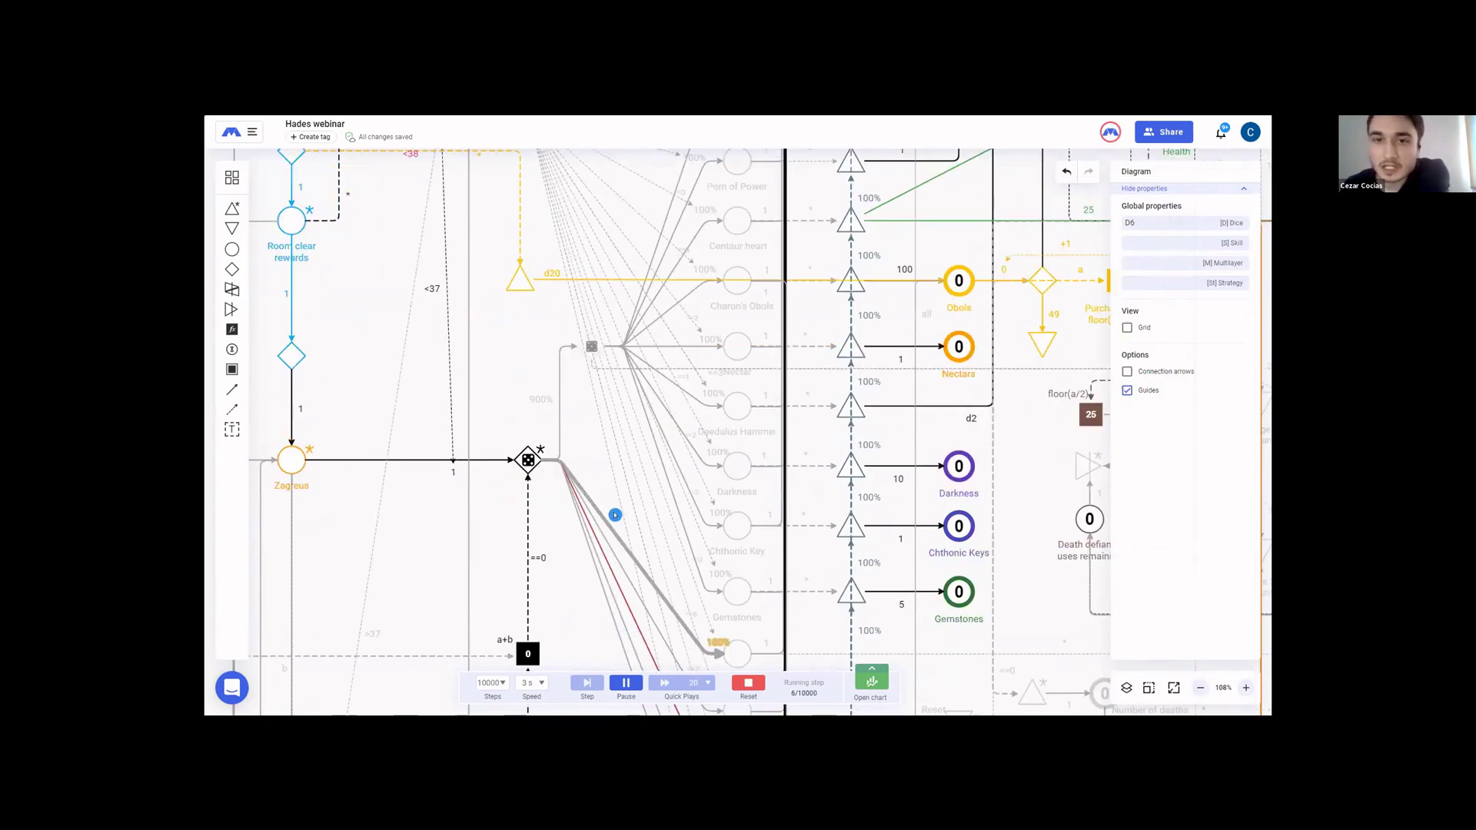
scroll(550, 541, "up", 3)
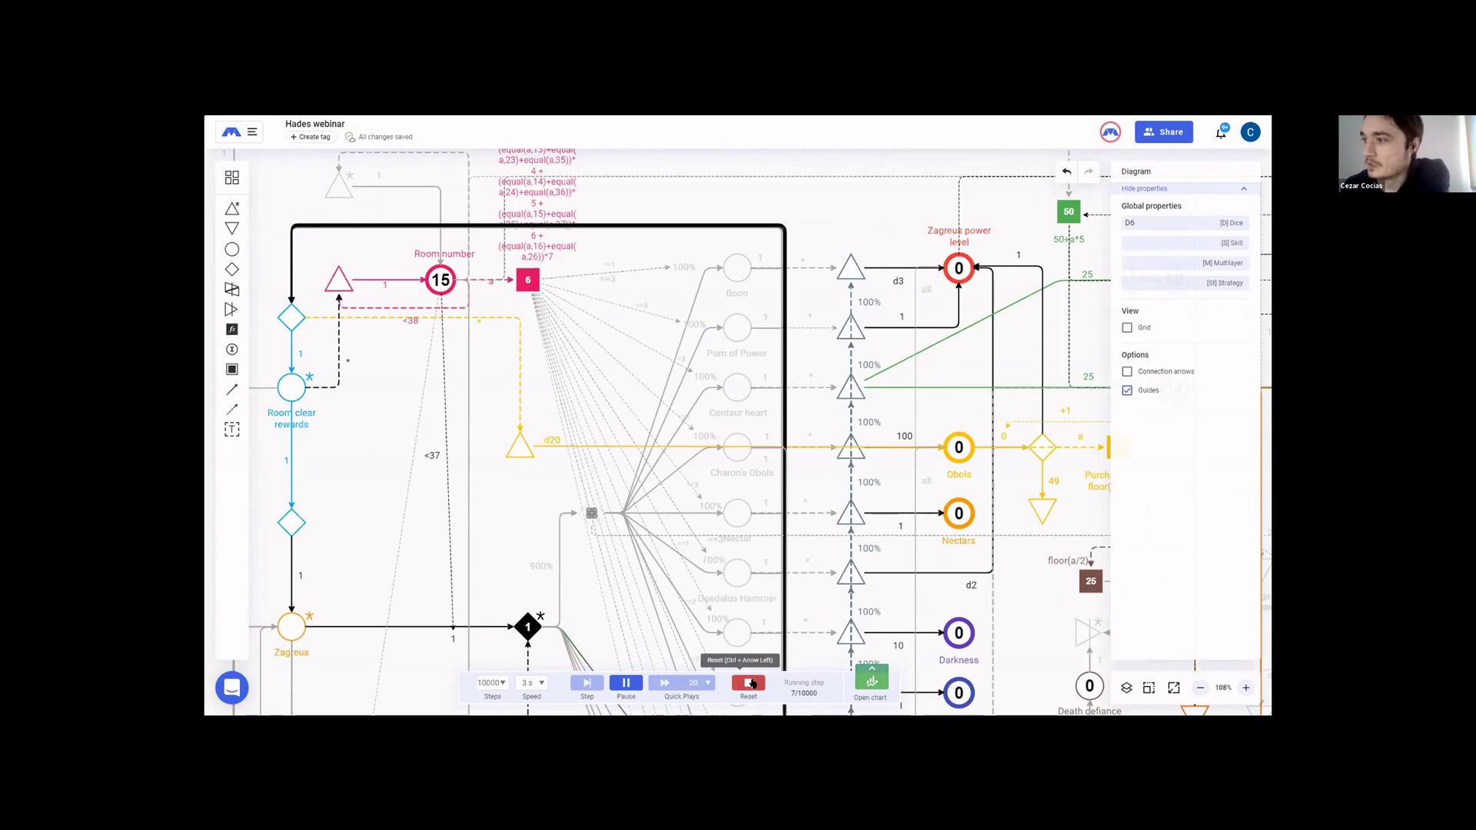
left_click(748, 682)
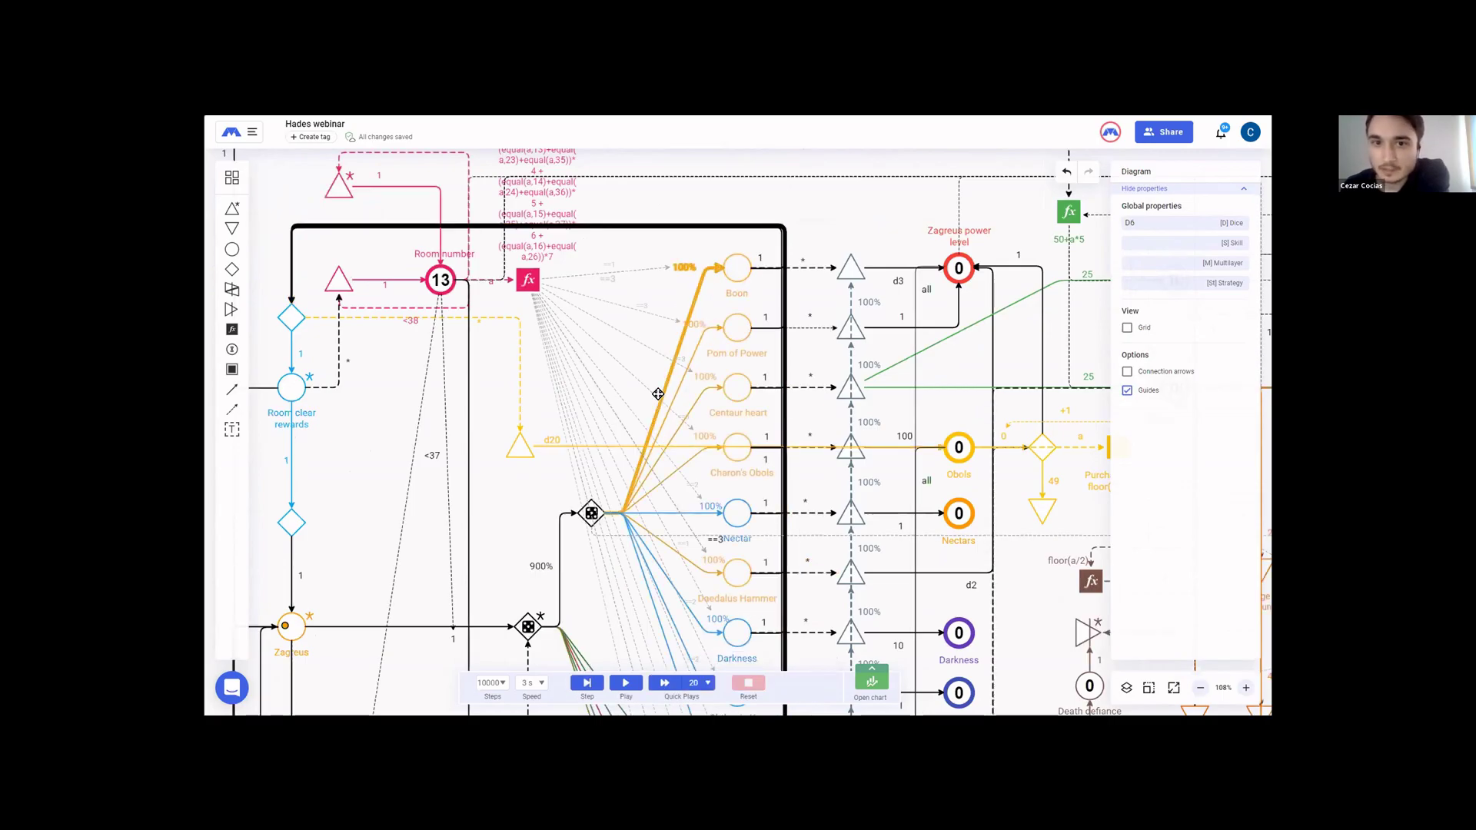
- Set the starting resources of the Room number pool back to 1
left_click(439, 279)
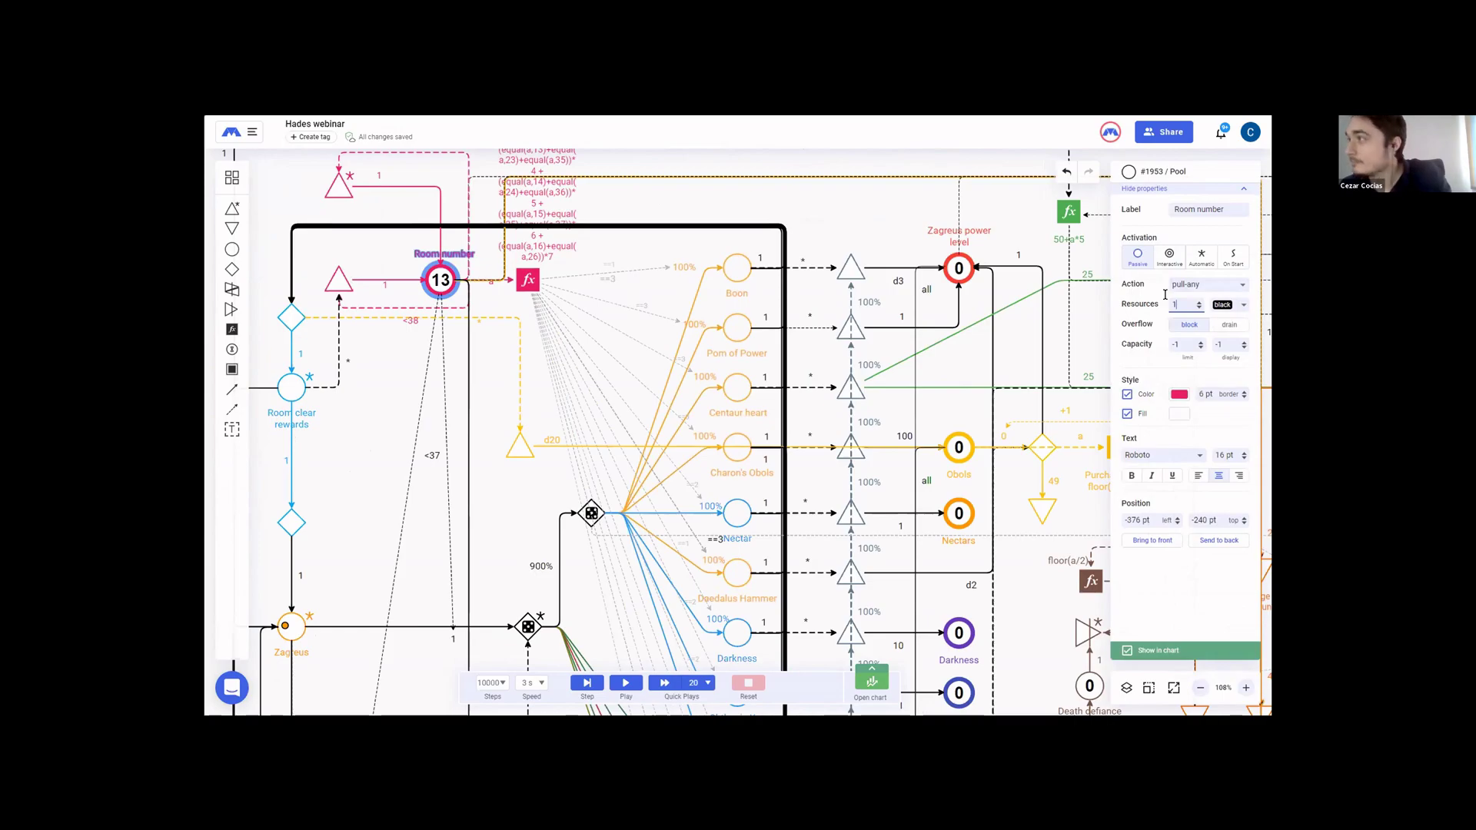
left_click(519, 493)
- Examine the reward branches from Boon down to Stairs and Free room, along with the resource pools they feed
left_click_drag(505, 469, 420, 432)
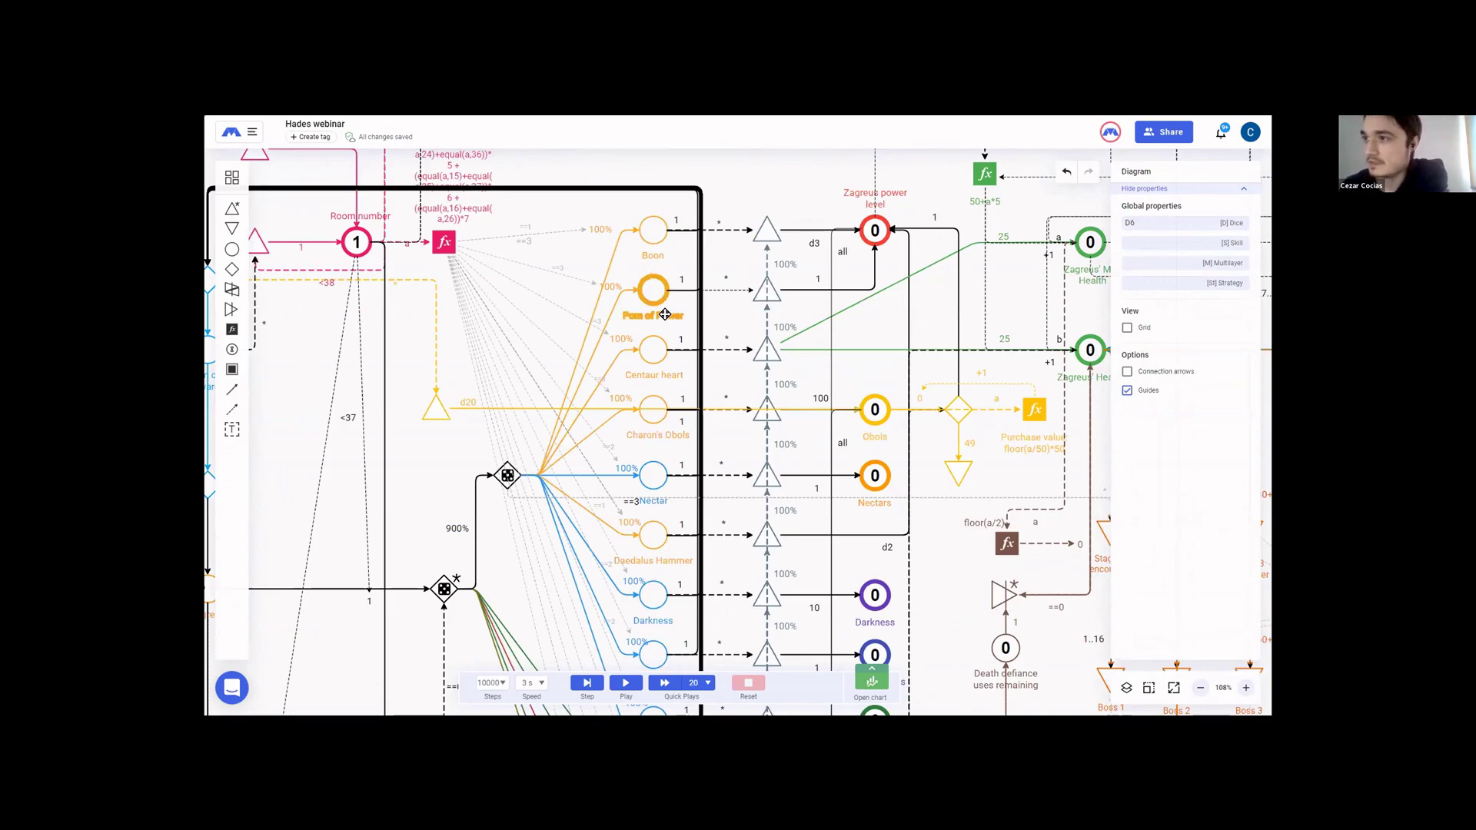
scroll(661, 307, "down", 1)
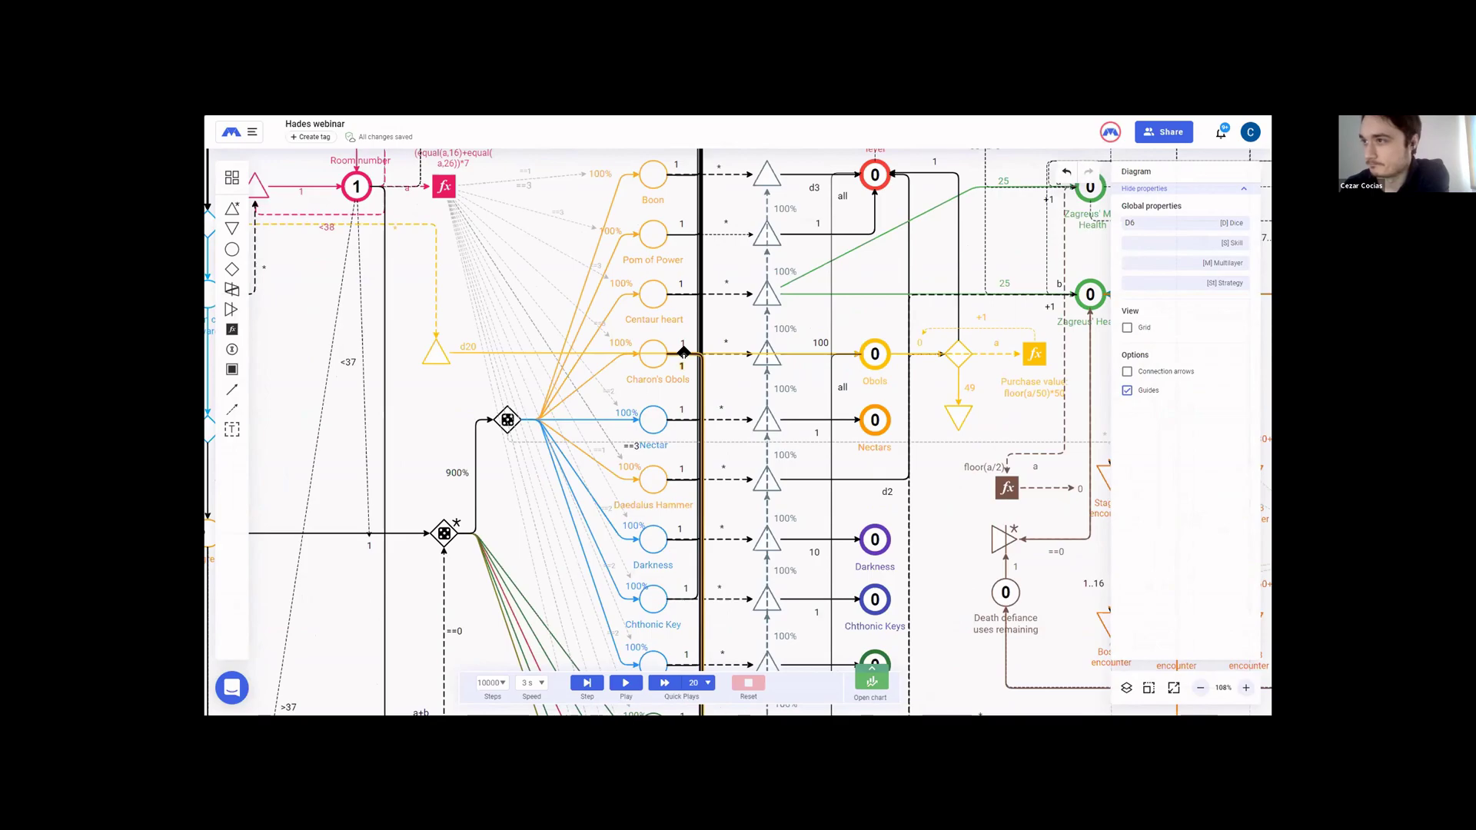
scroll(510, 444, "down", 3)
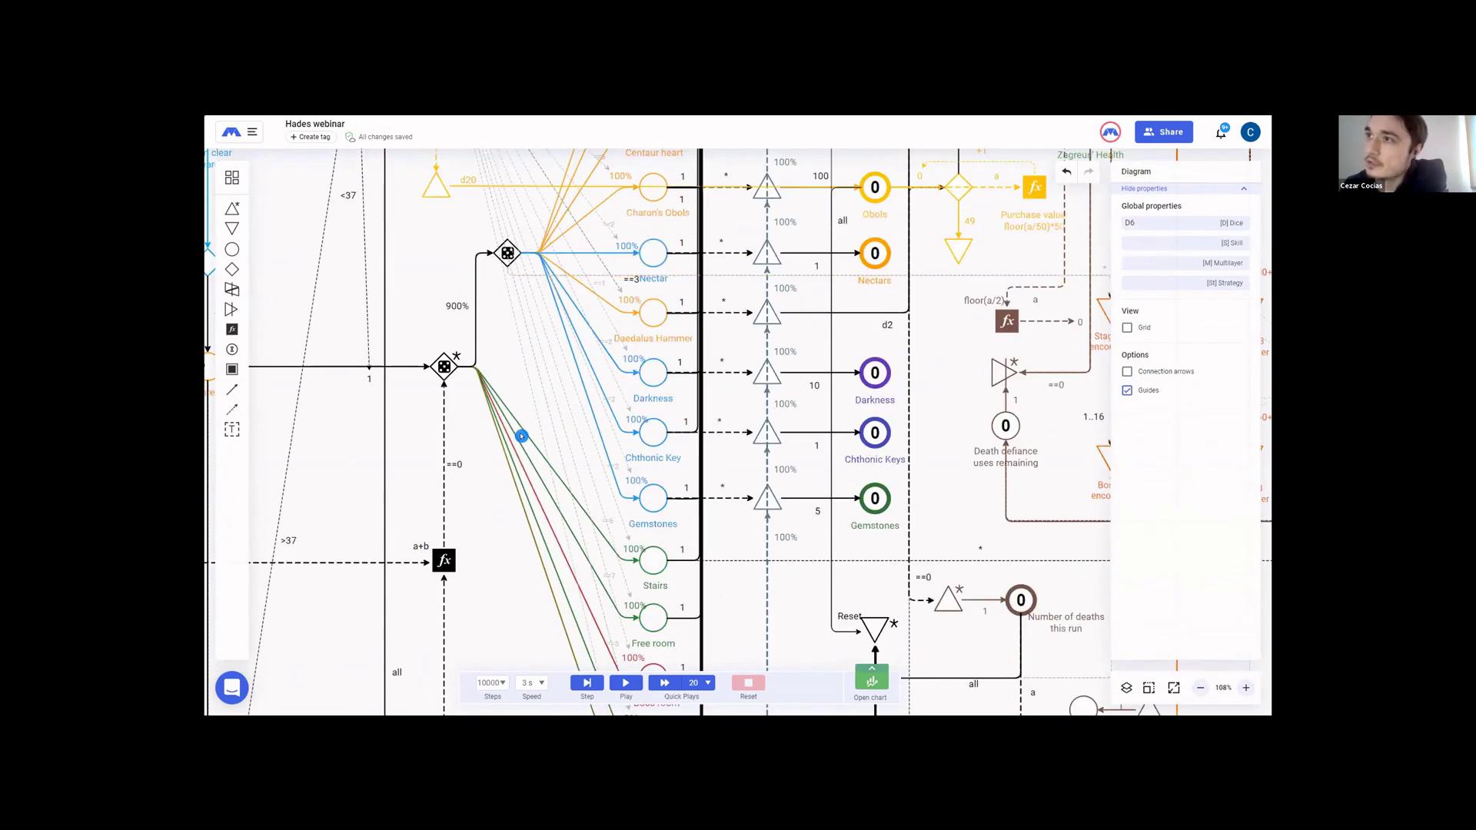
scroll(521, 436, "up", 1)
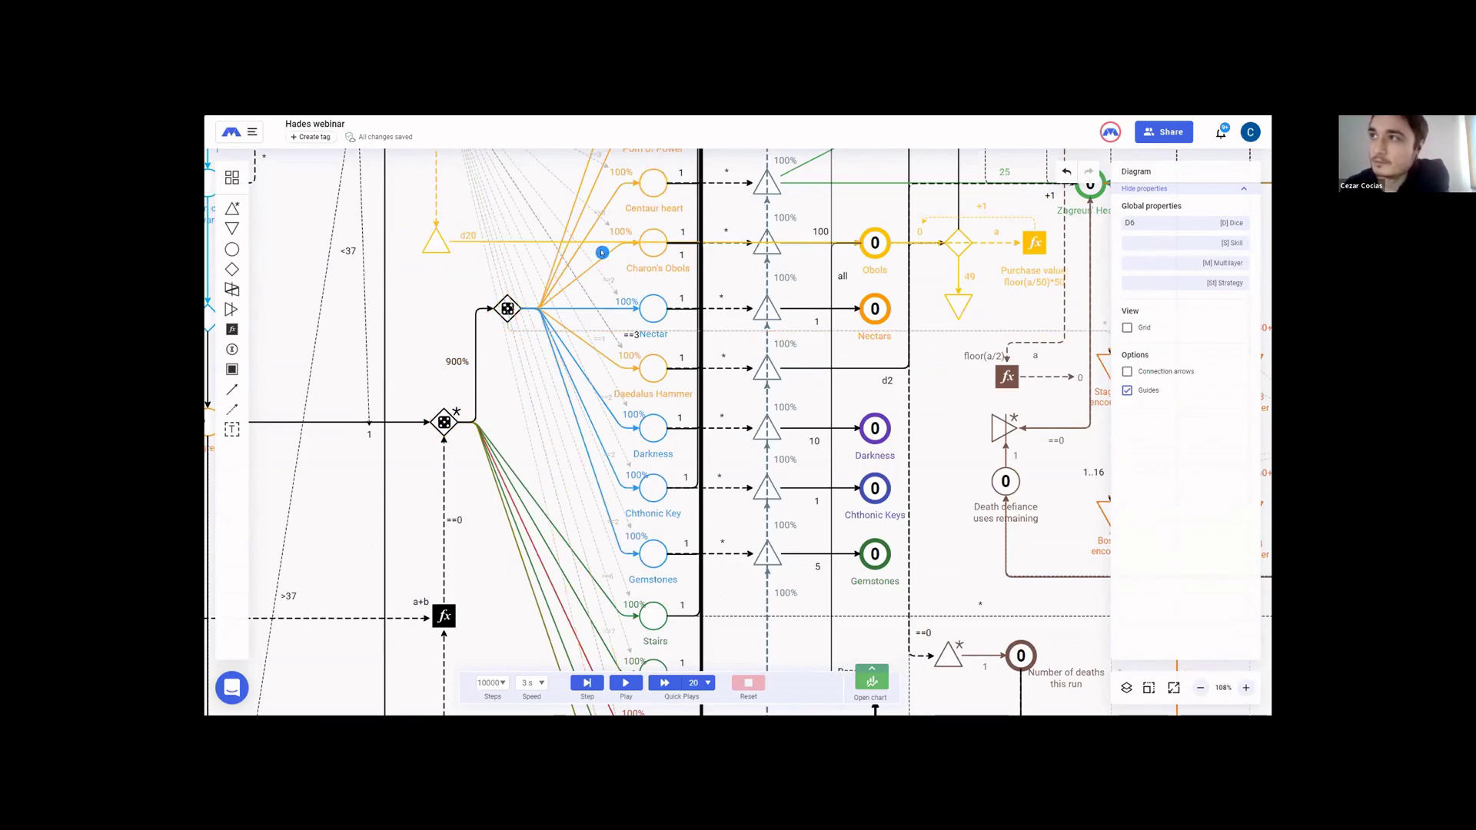
scroll(721, 452, "up", 1)
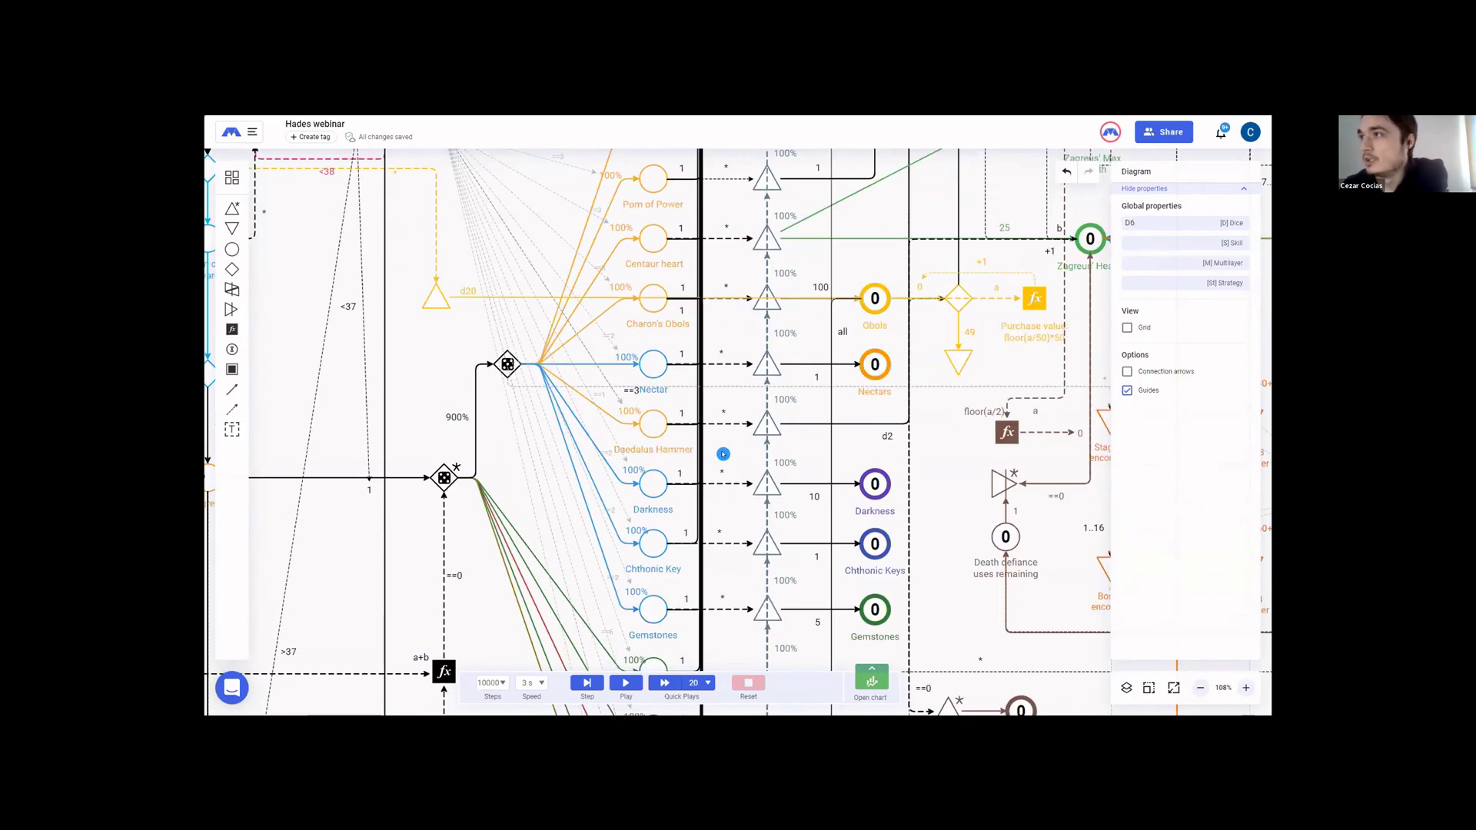
- Examine how the reward branches connect to the resource pools, Zagreus' Health and the Stage and Boss encounters
scroll(933, 477, "right", 4)
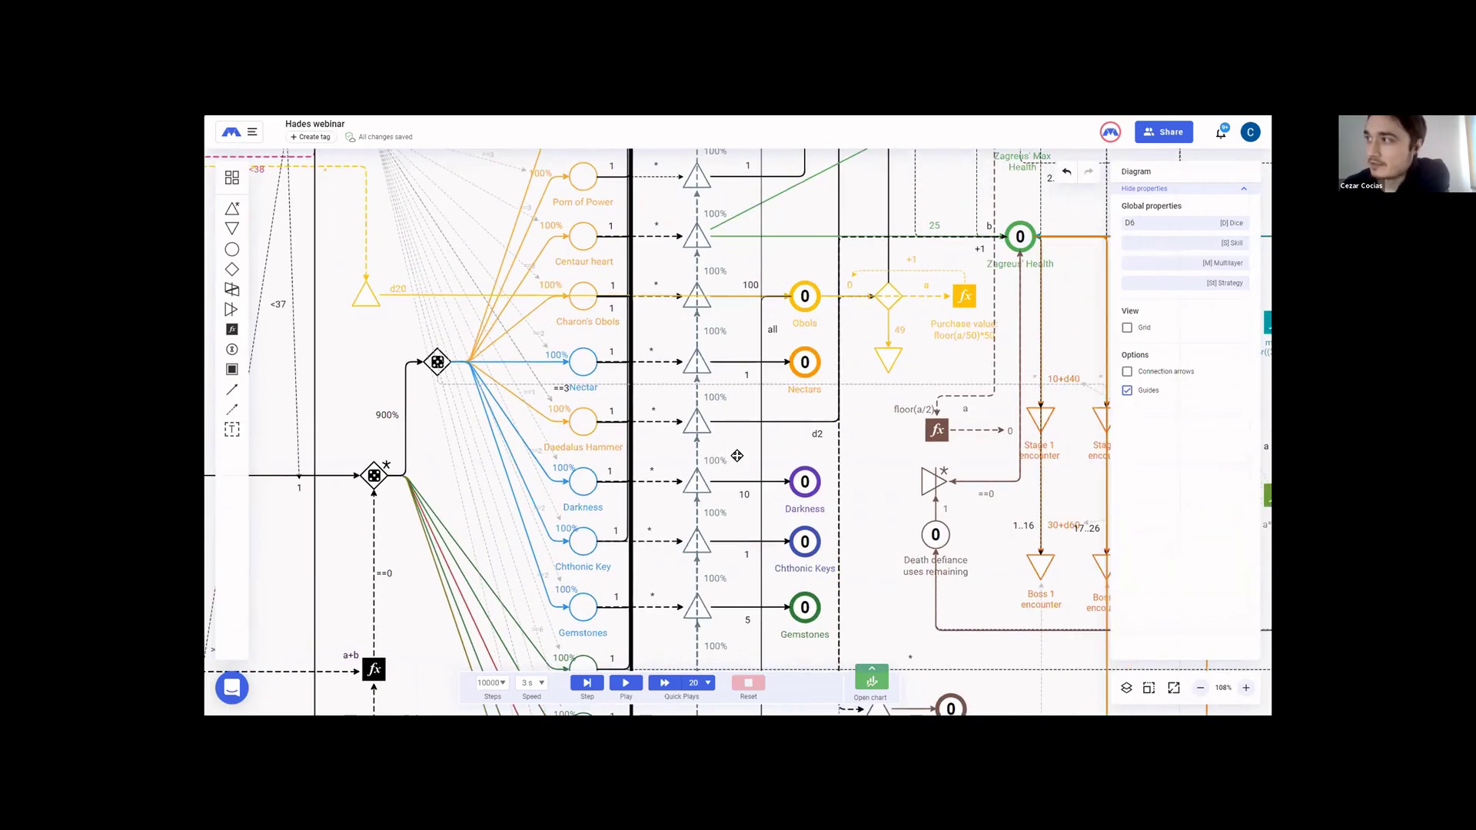
scroll(874, 539, "right", 2)
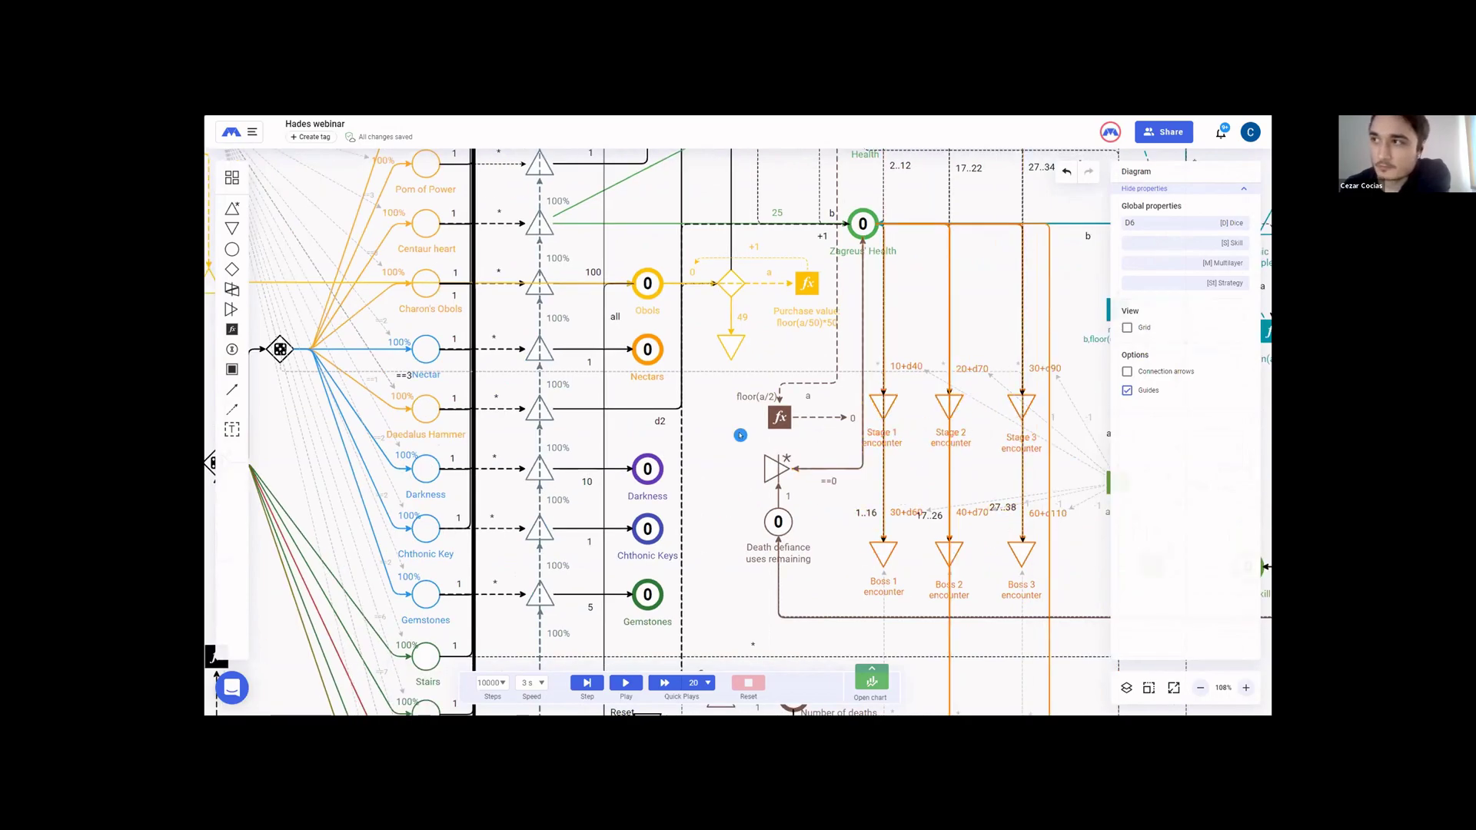
scroll(767, 444, "left", 3)
scroll(766, 445, "up", 2)
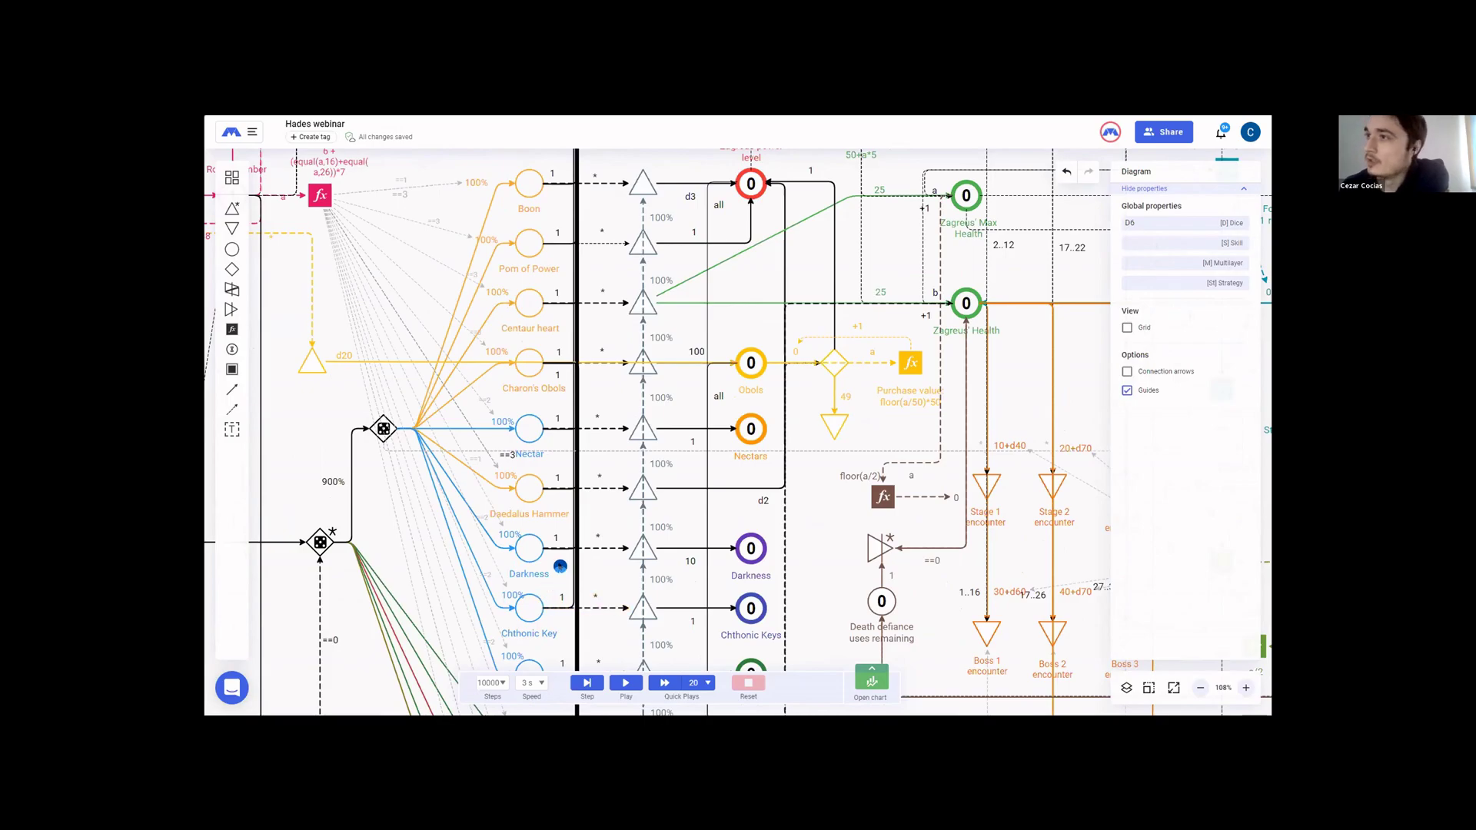
scroll(560, 567, "up", 1)
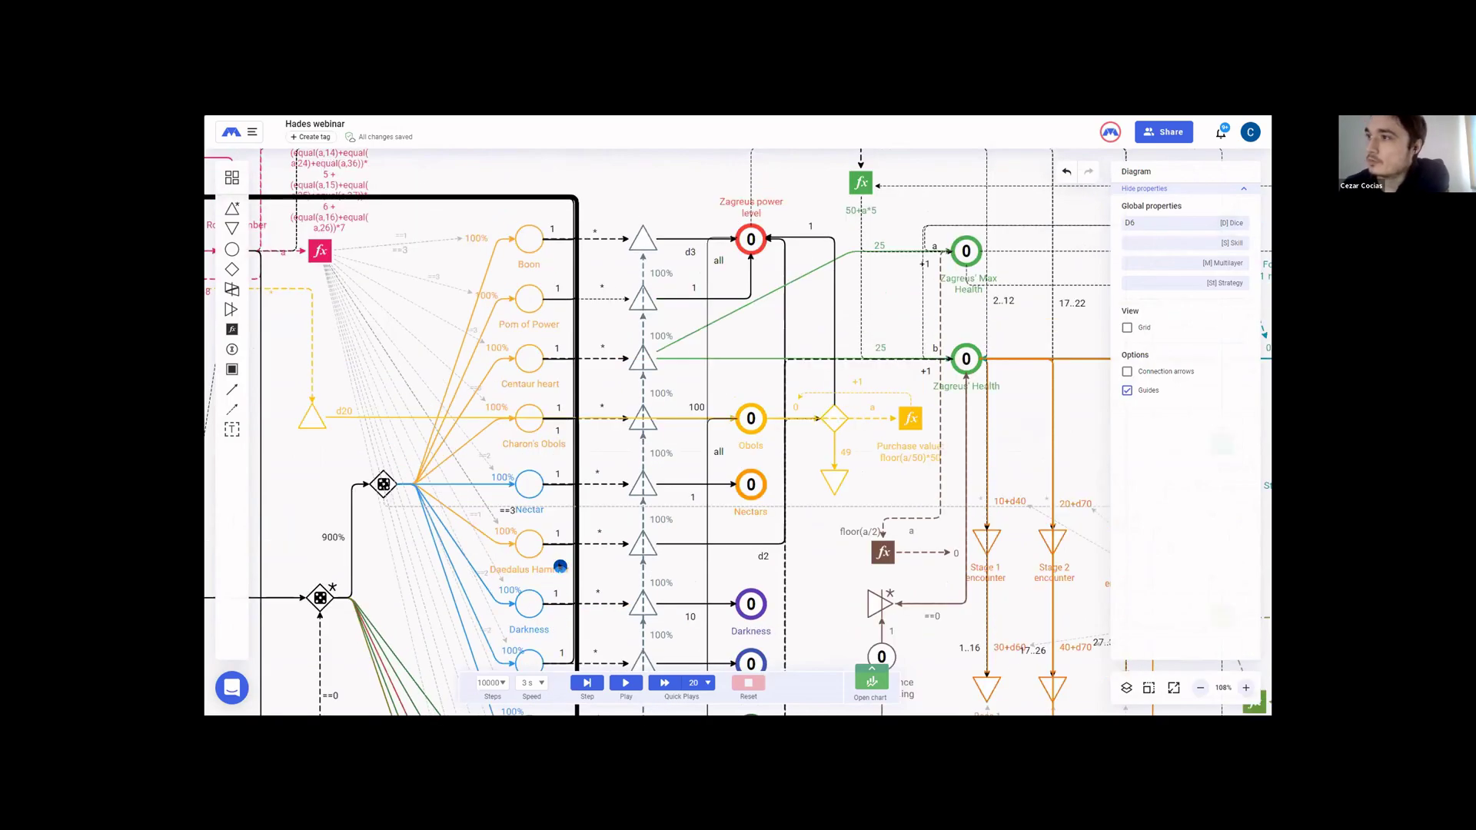
scroll(559, 567, "down", 1)
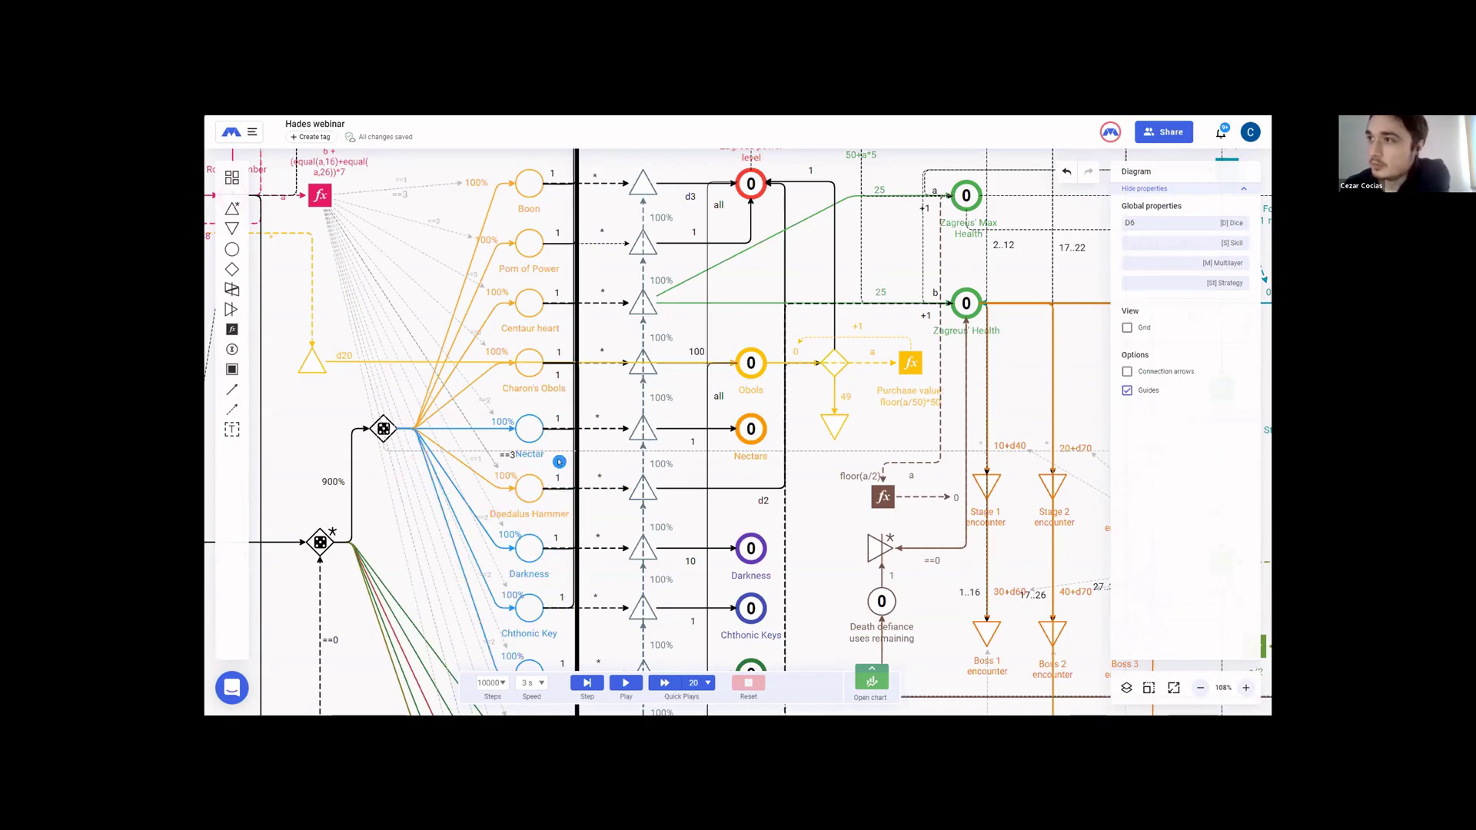
left_click(553, 452)
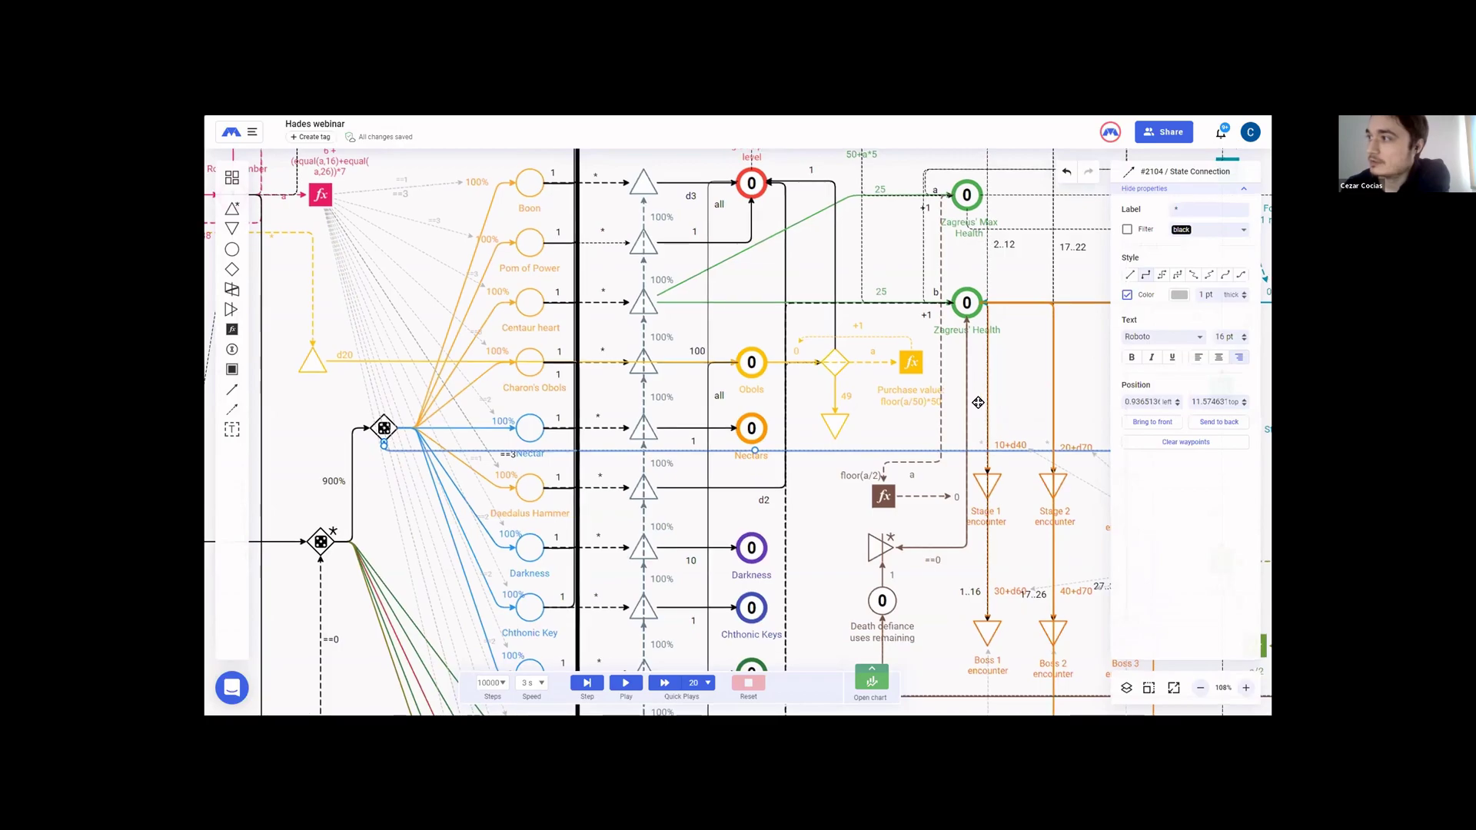
left_click_drag(977, 402, 918, 404)
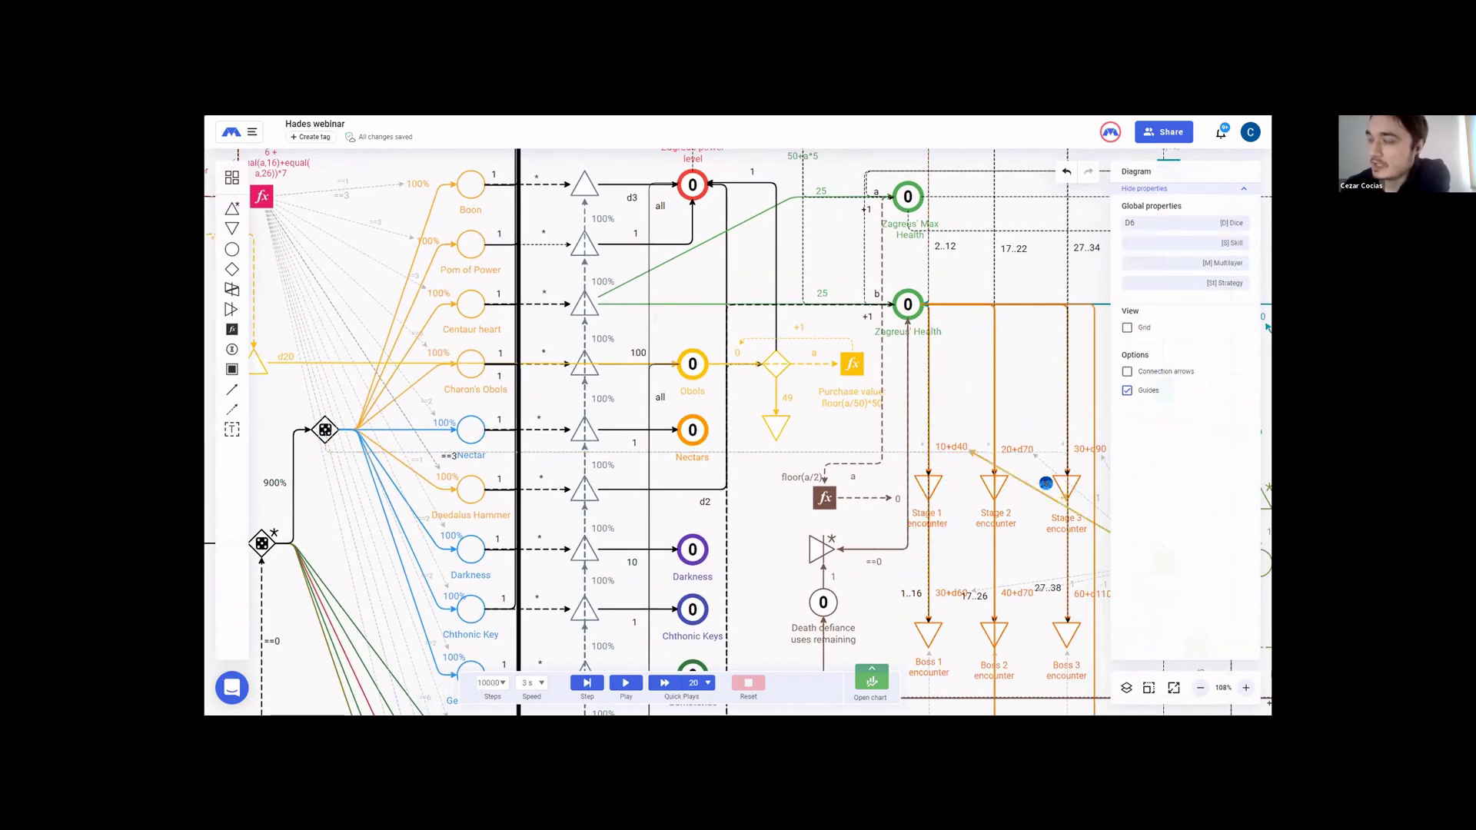
left_click_drag(483, 429, 551, 434)
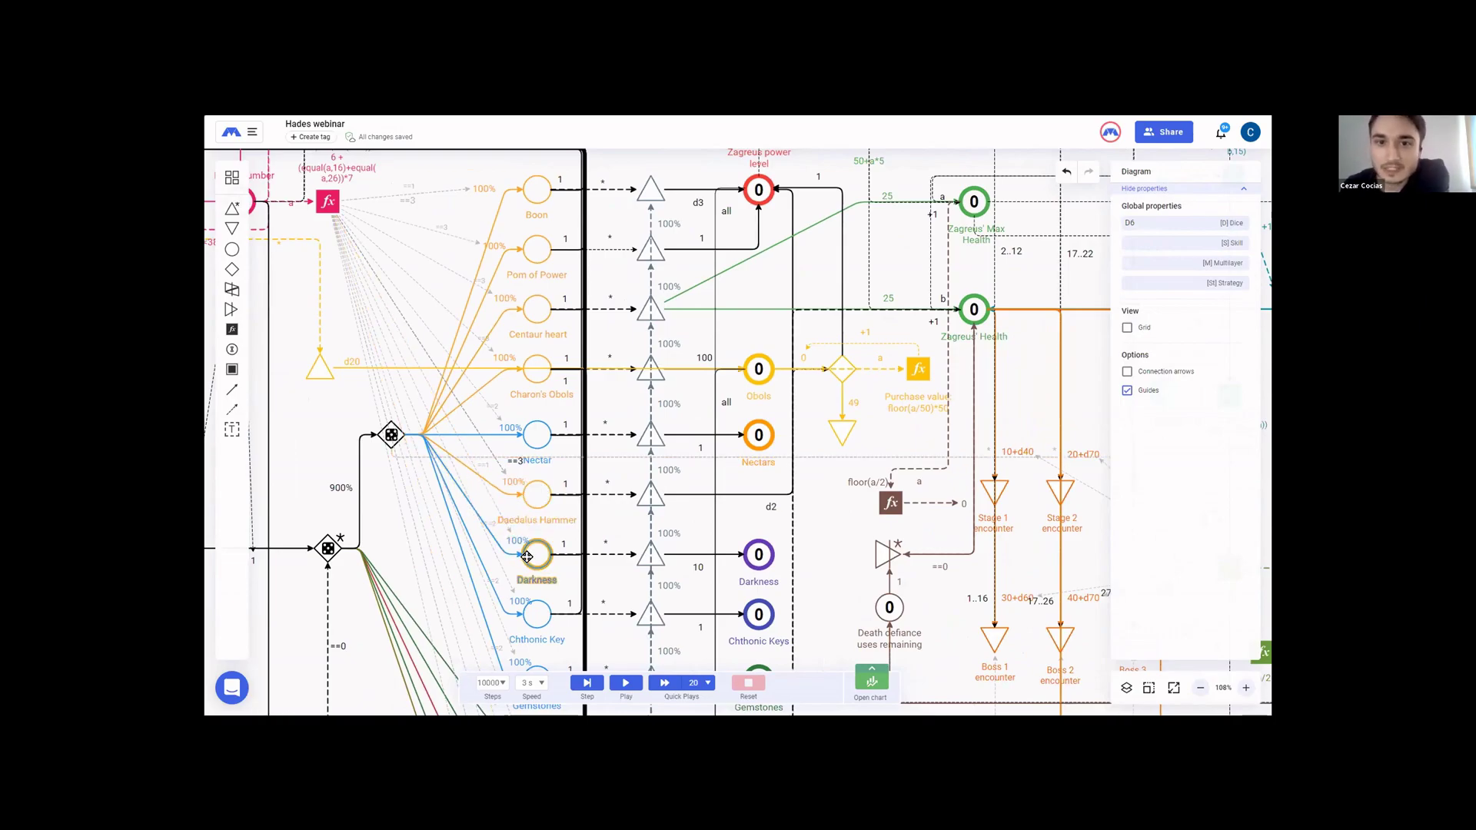
- Examine the Darkness, Chthonic Keys, Gemstones, Nectars and Zagreus power level pools and the rewards that feed them
scroll(544, 557, "up", 1)
scroll(549, 560, "down", 1)
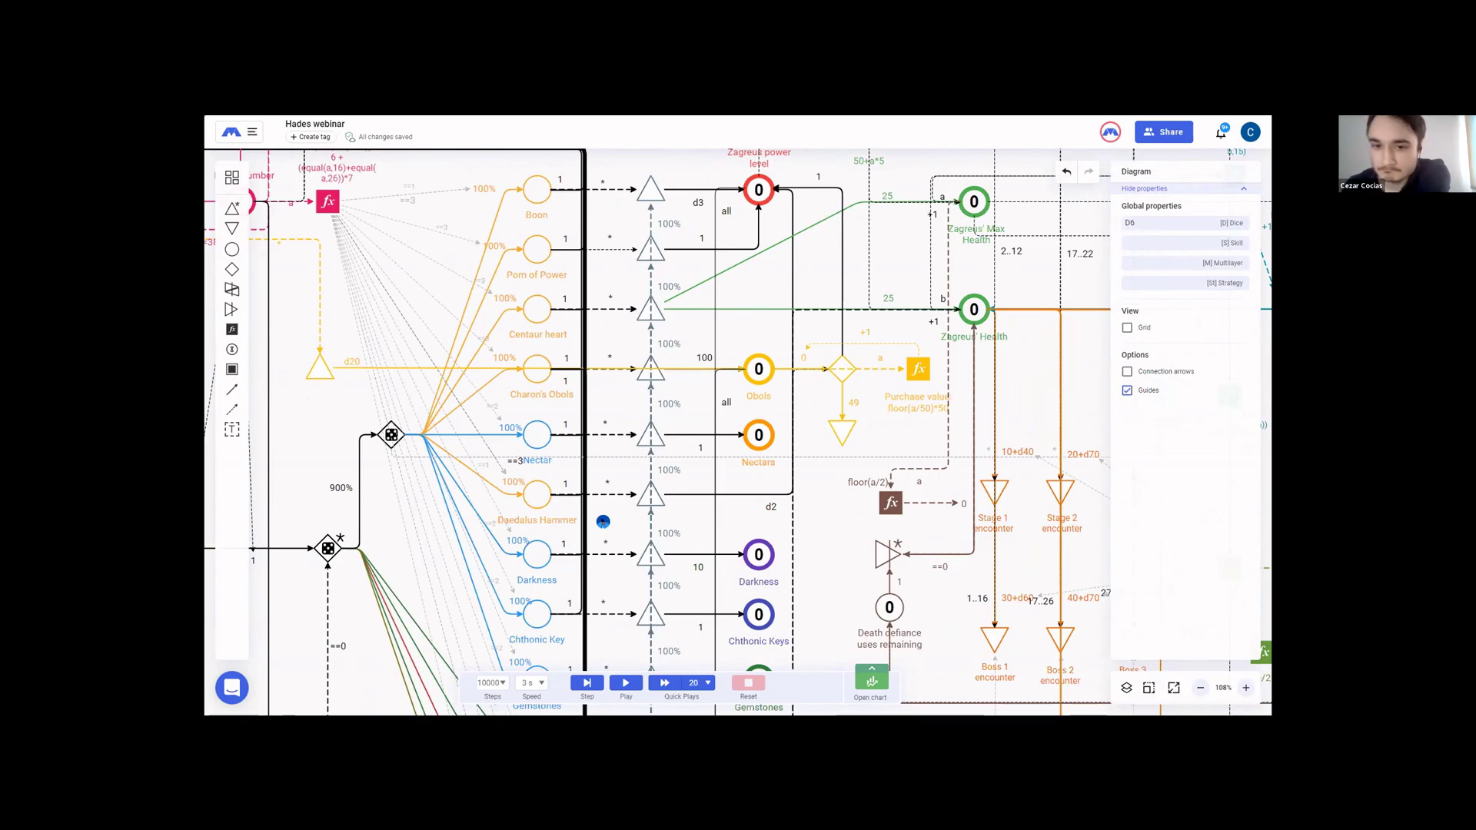
left_click_drag(603, 522, 564, 540)
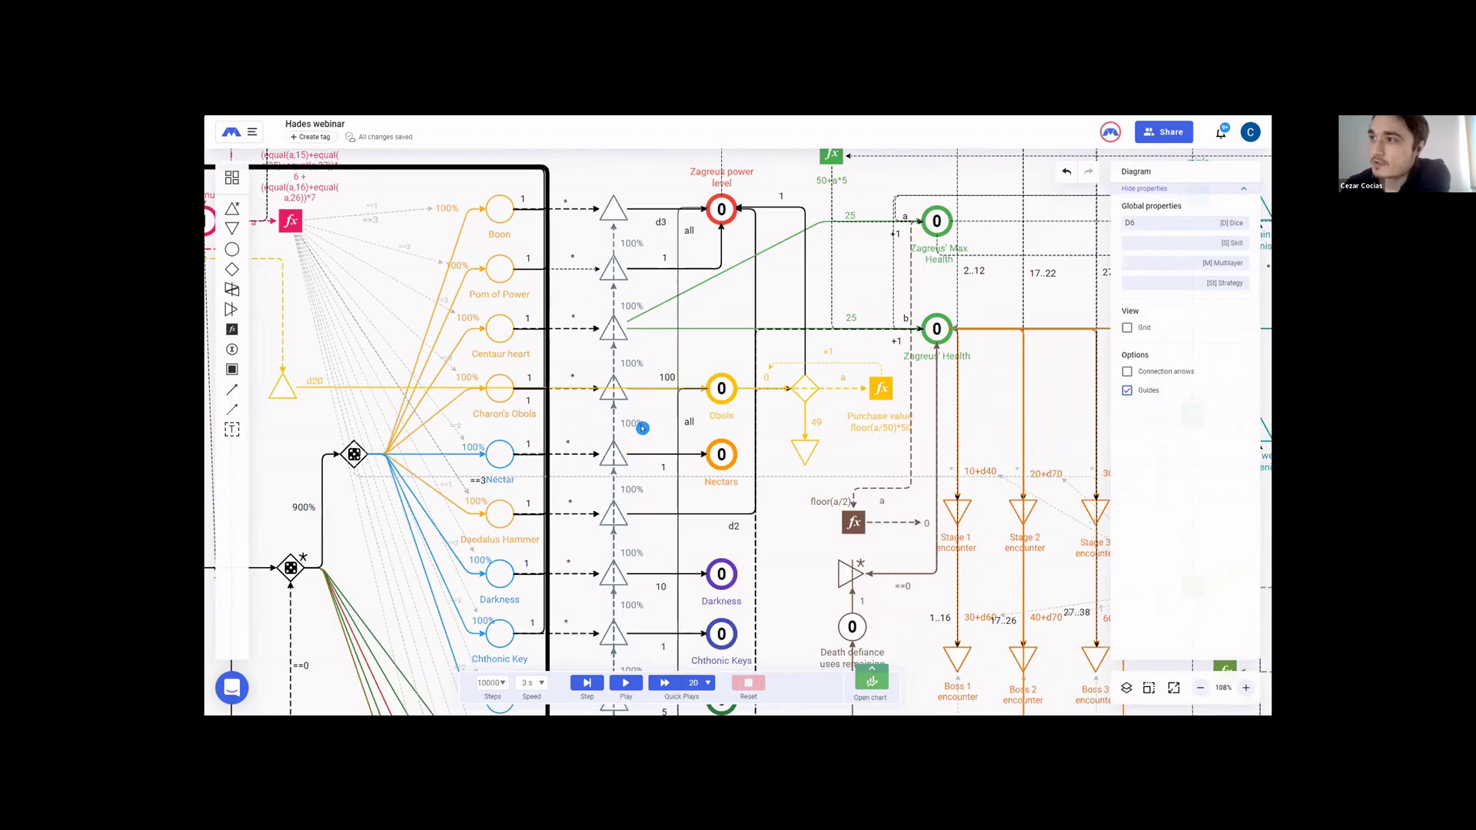
scroll(642, 422, "down", 3)
scroll(595, 538, "up", 3)
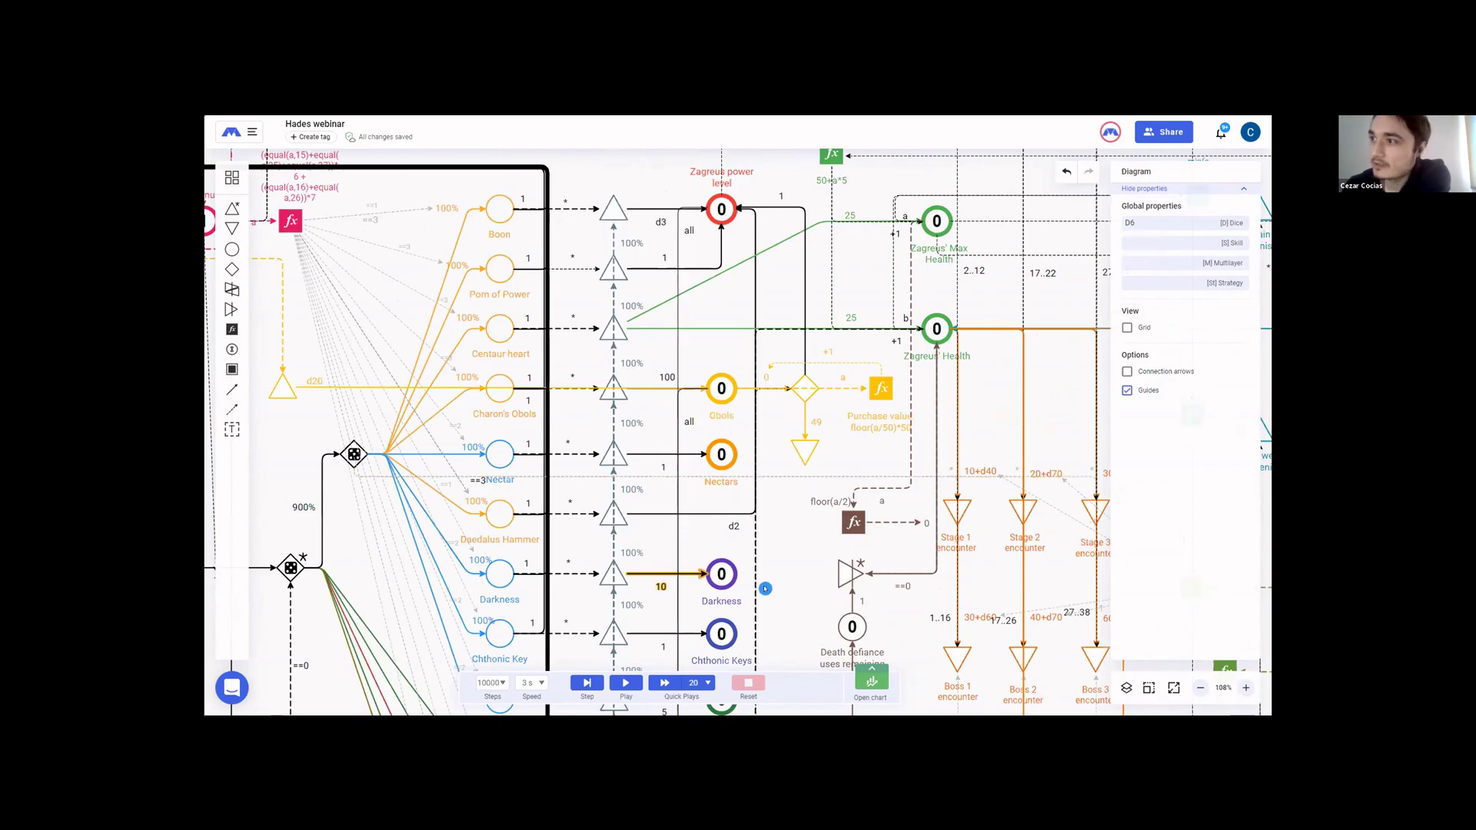
scroll(761, 588, "down", 2)
scroll(738, 588, "up", 2)
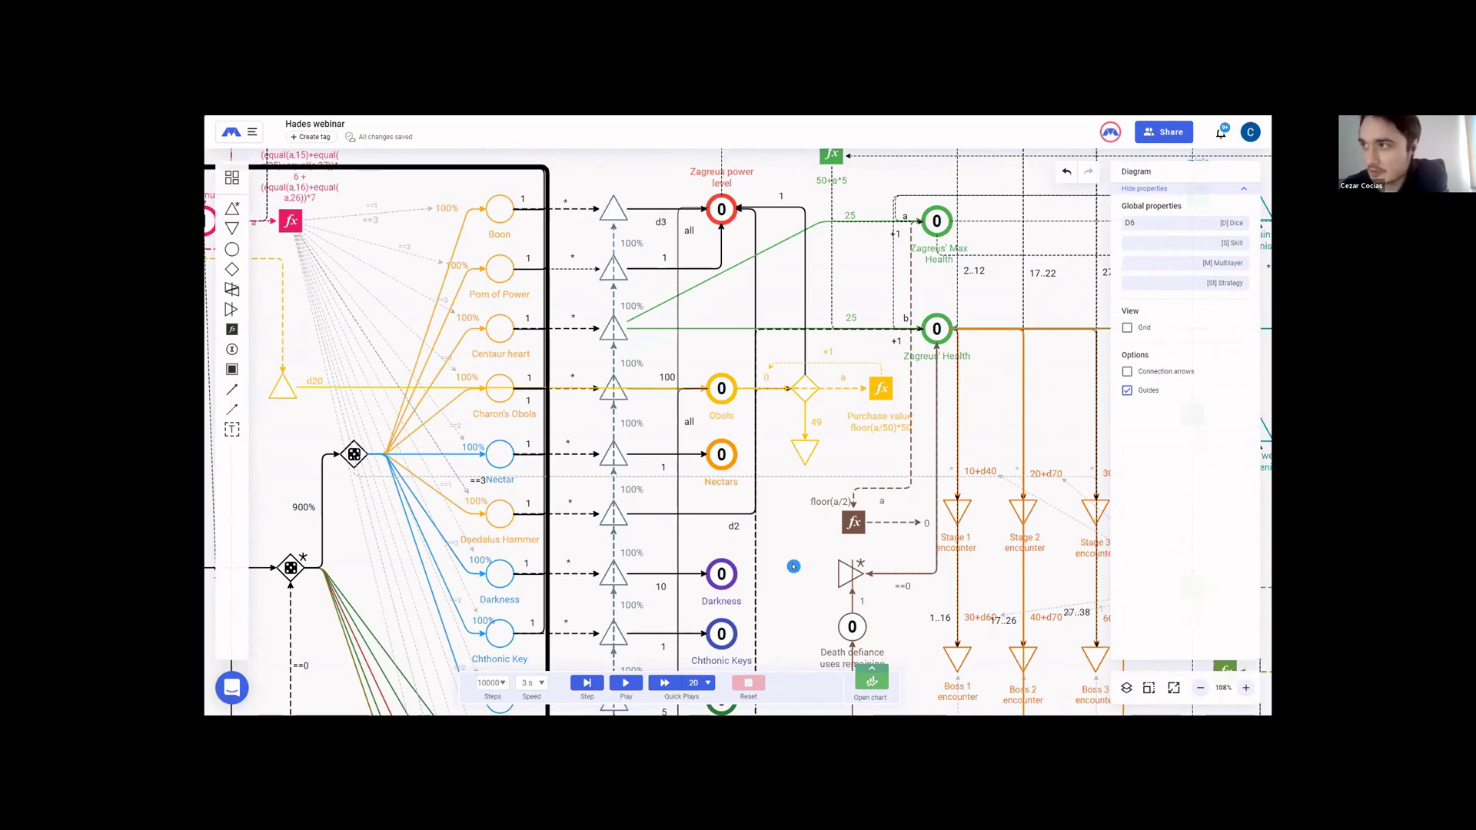
scroll(793, 566, "down", 1)
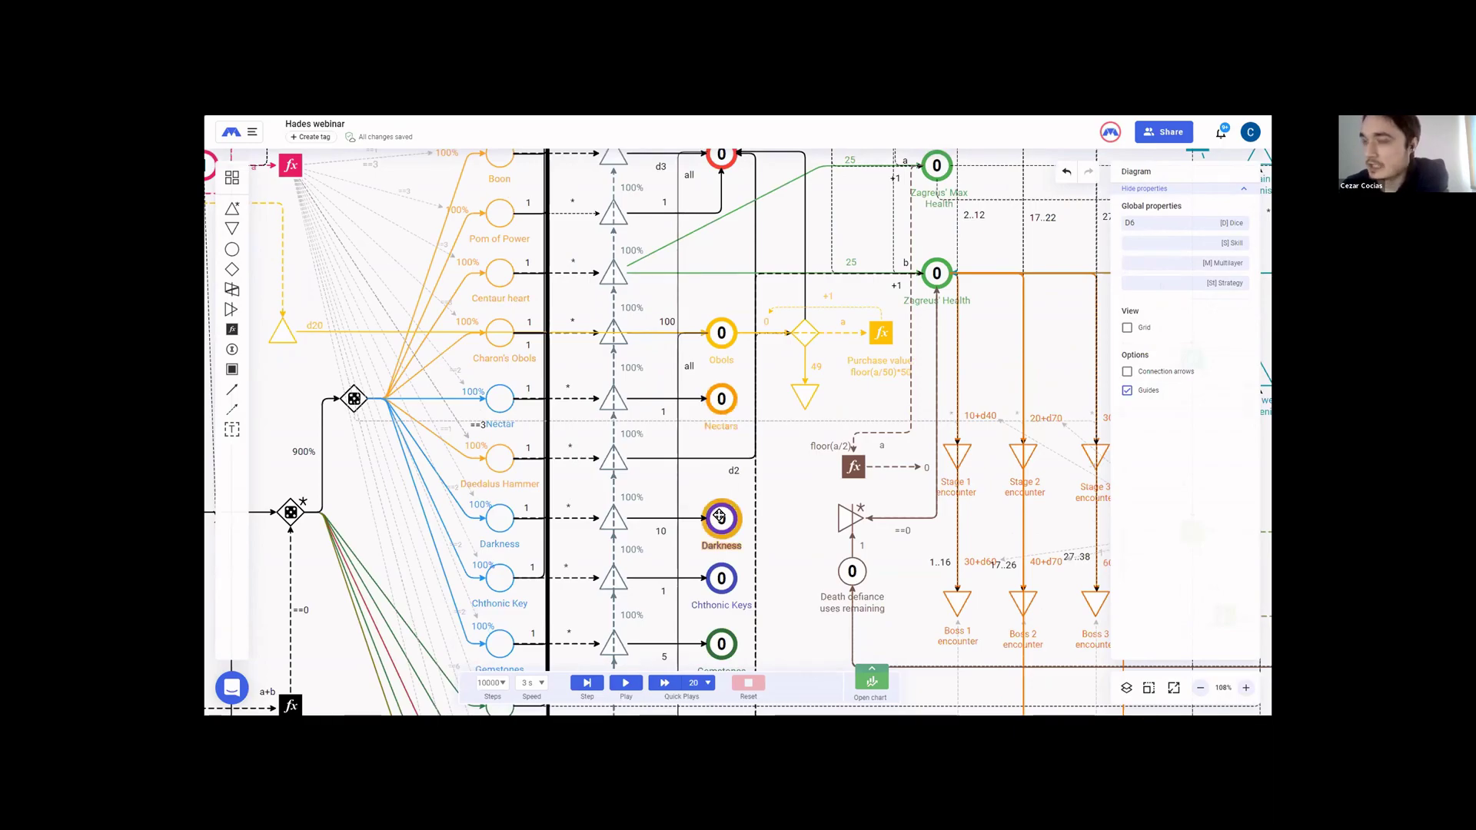
scroll(721, 523, "down", 1)
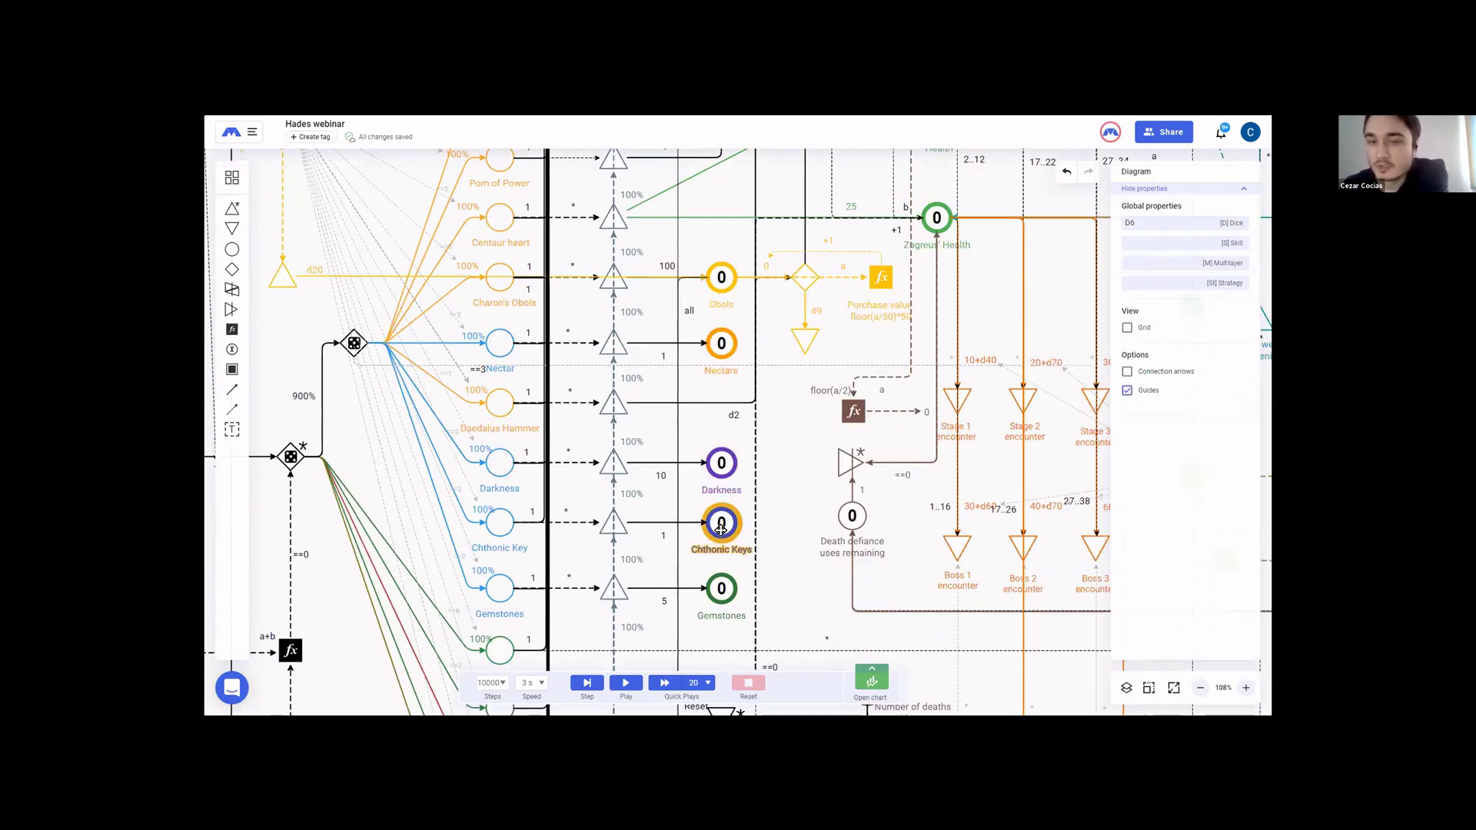
scroll(720, 529, "down", 1)
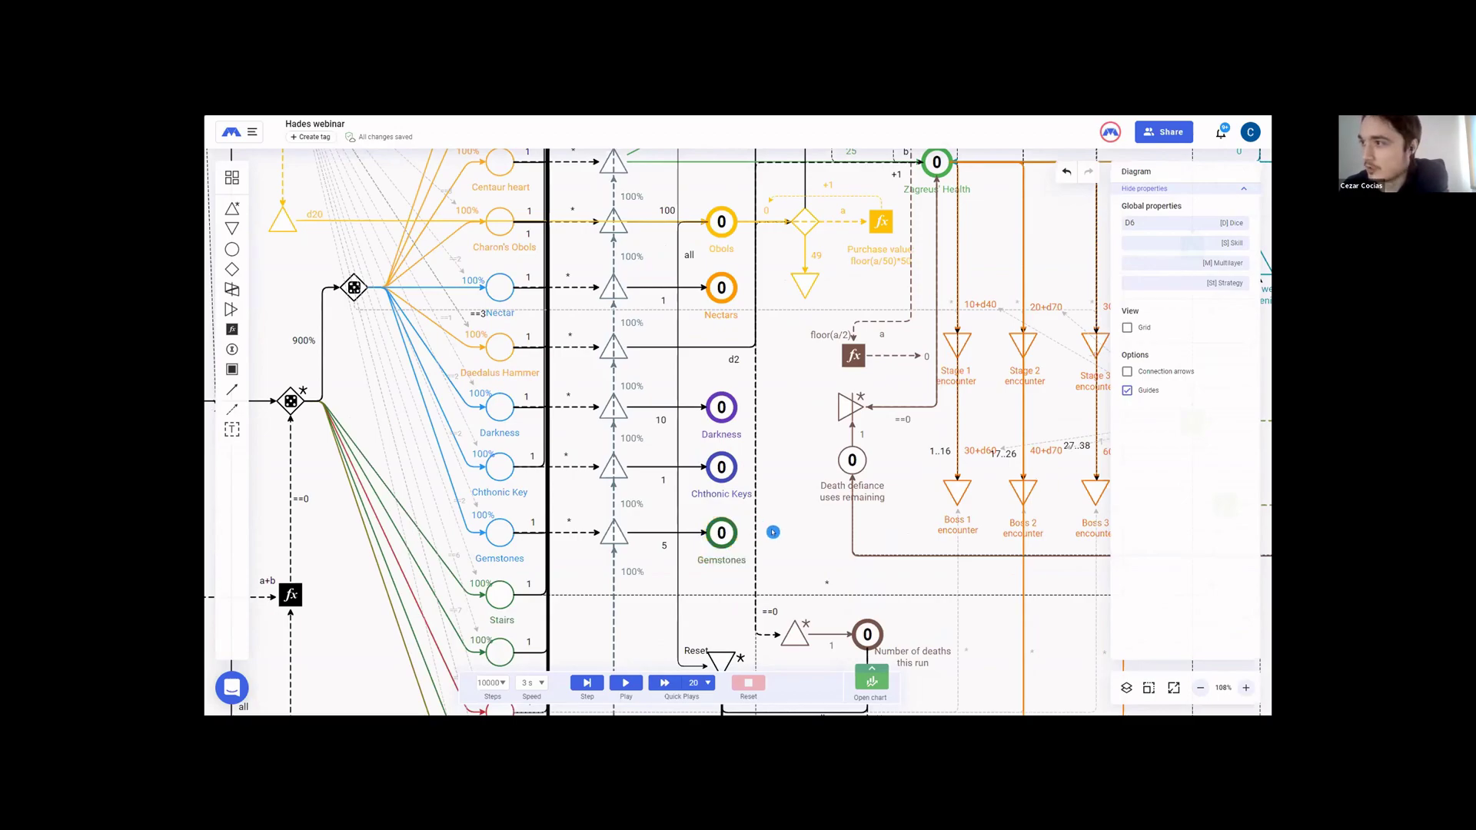
scroll(772, 532, "up", 1)
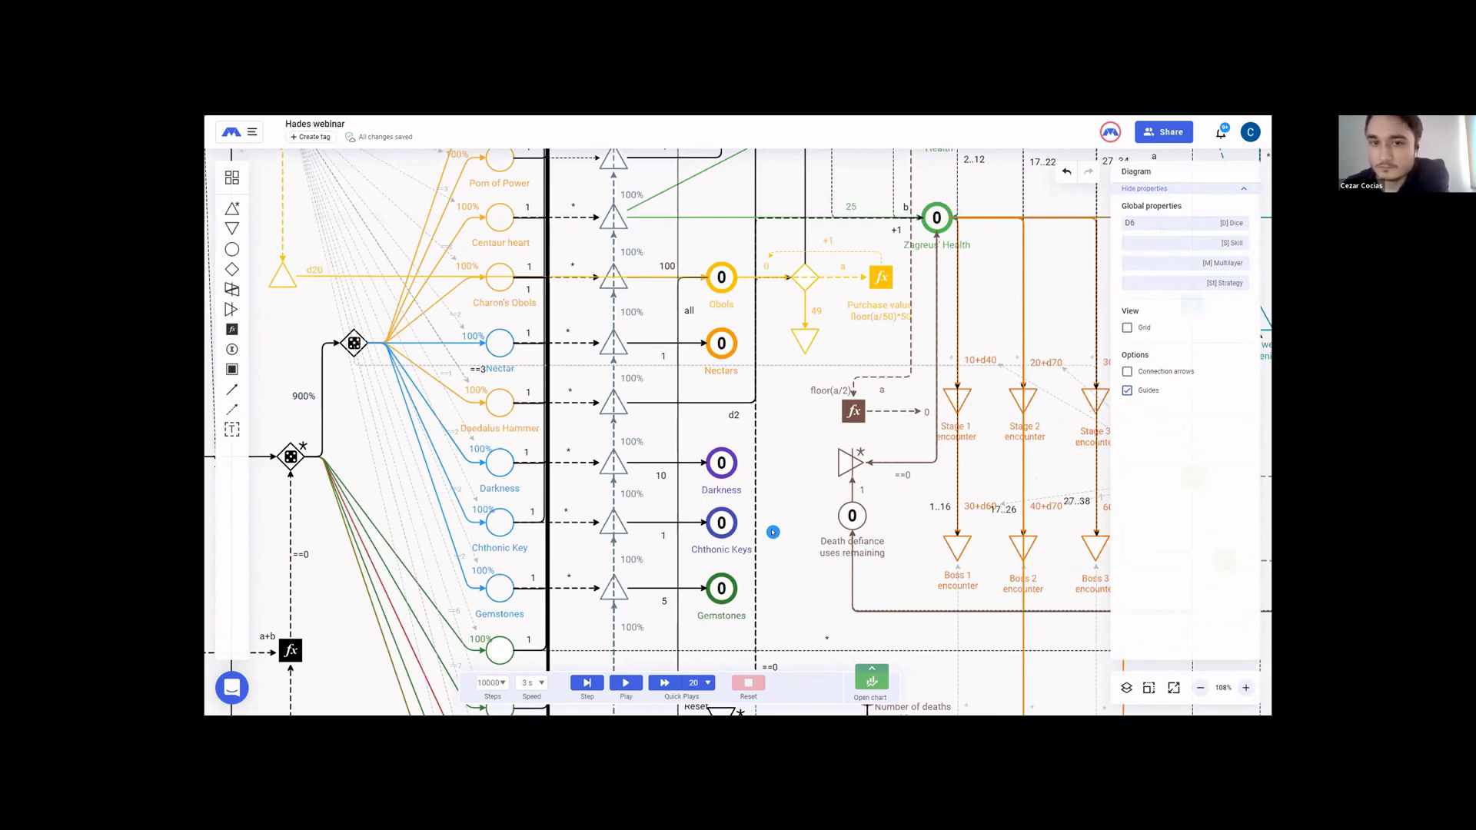
scroll(768, 550, "up", 1)
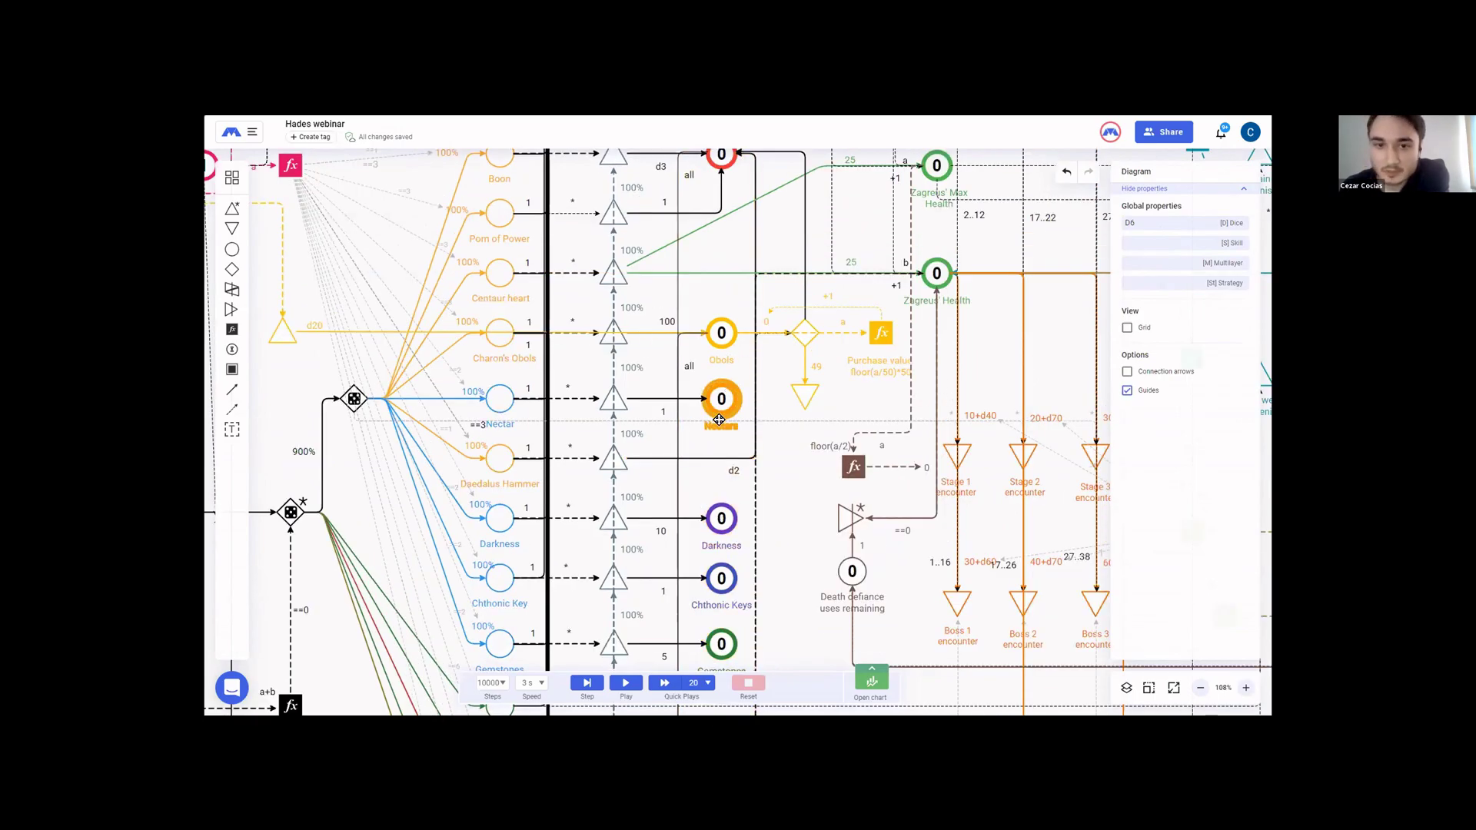
scroll(771, 524, "up", 1)
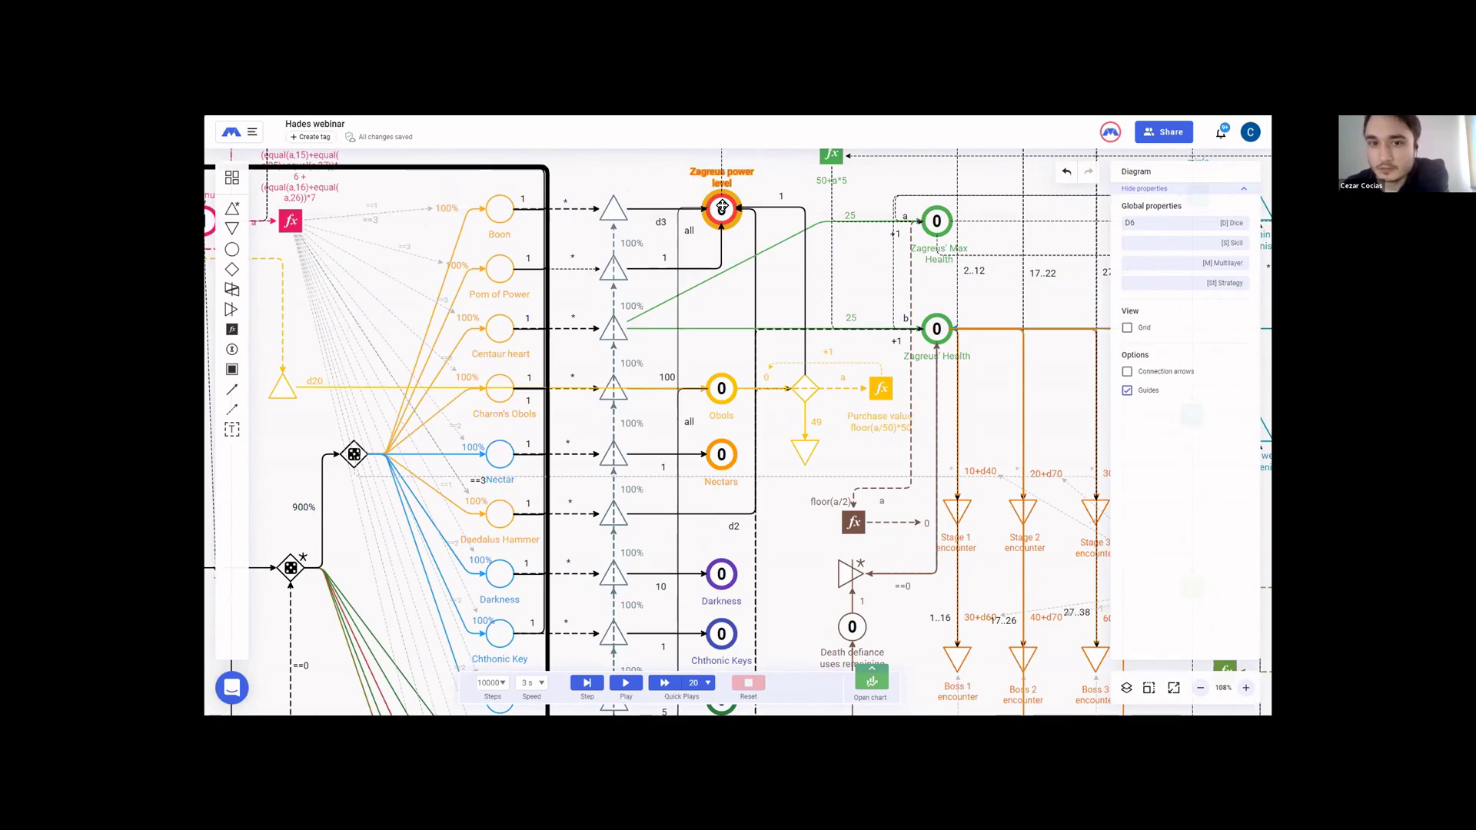
scroll(727, 349, "up", 1)
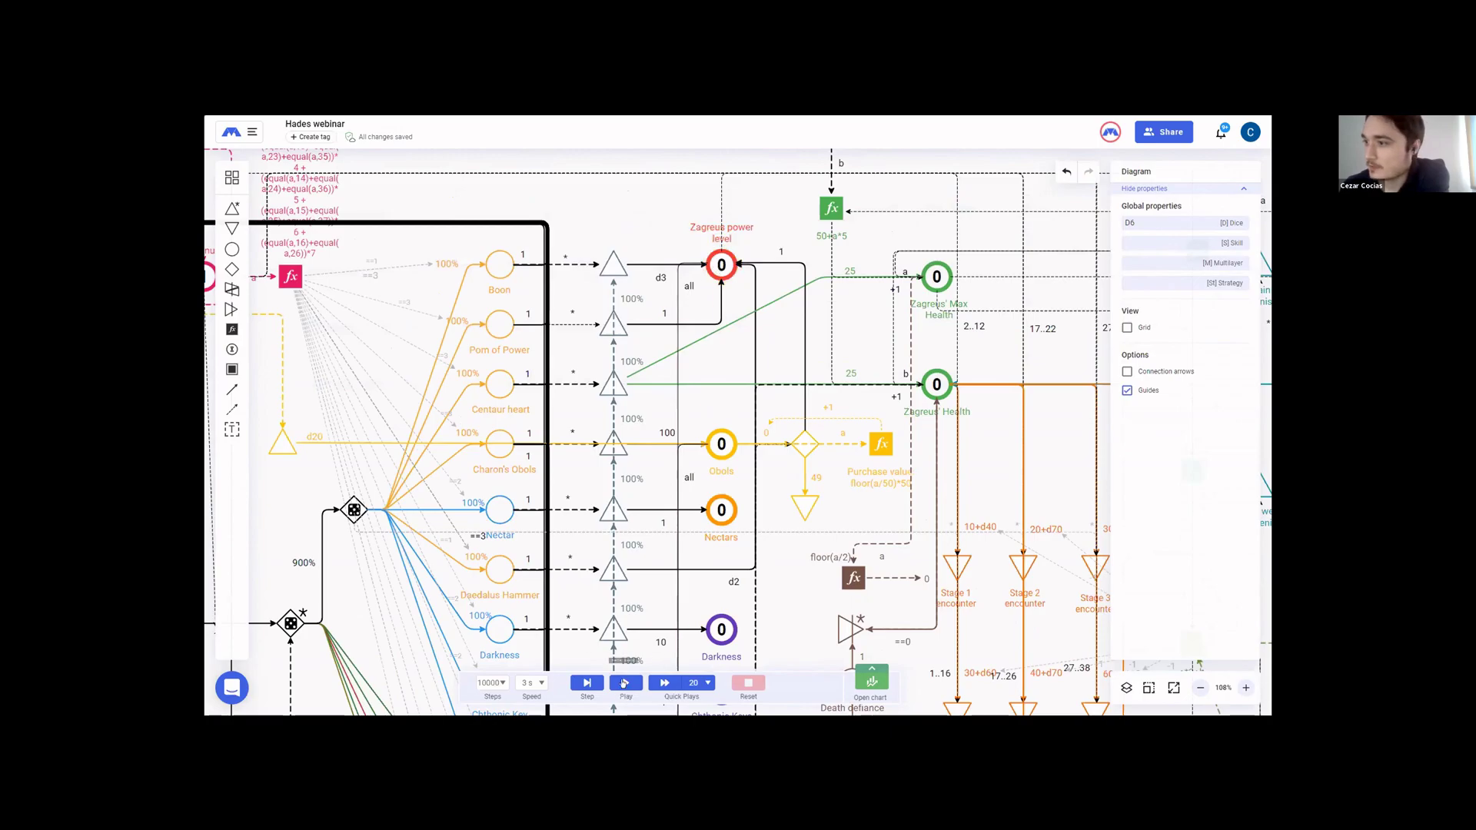
- Play the simulation and follow it from the Zagreus power level to Zagreus' Health, the encounters and the health replenish sources
key("space")
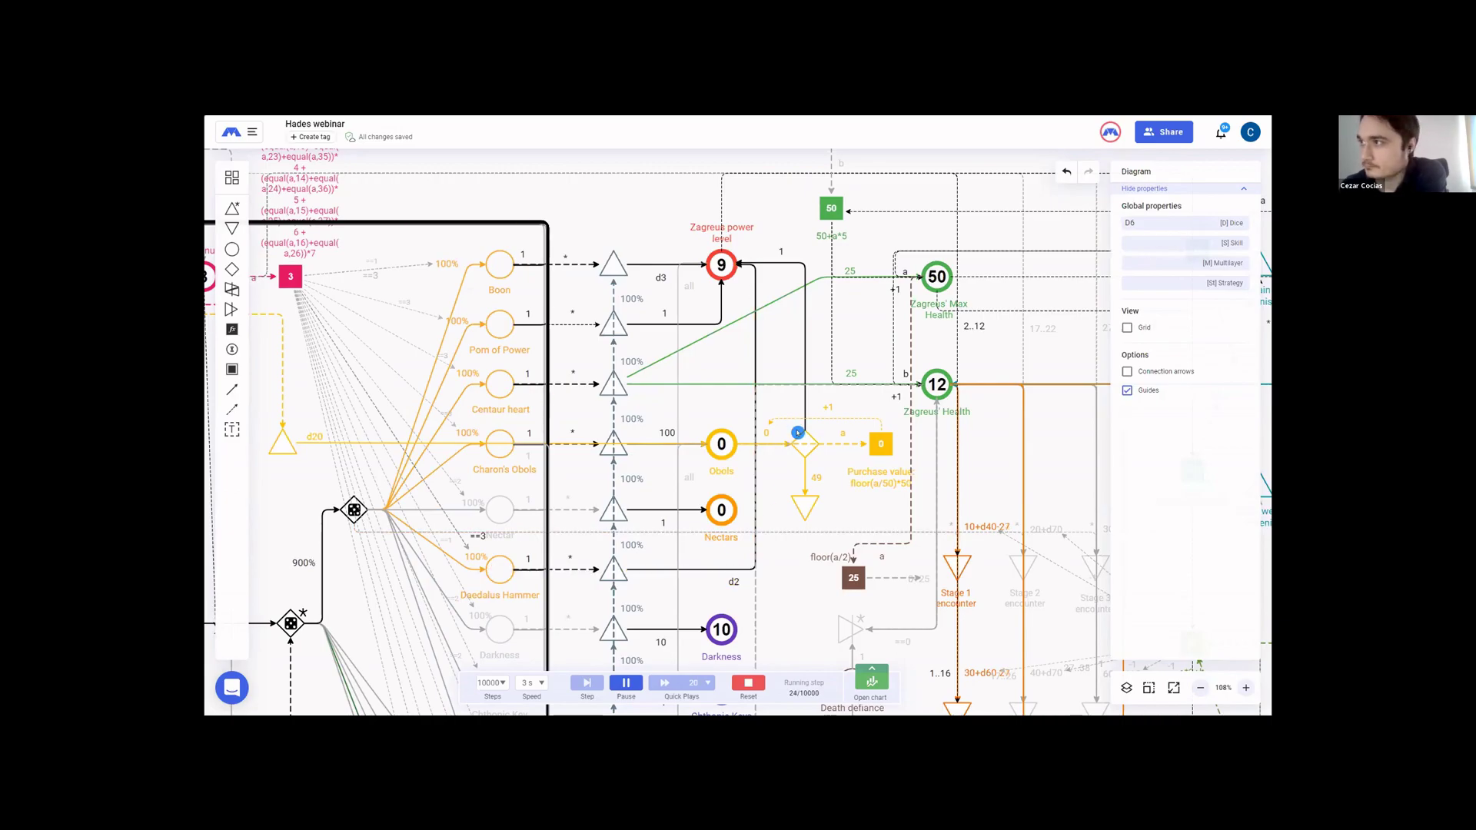
left_click_drag(780, 339, 726, 364)
left_click(674, 292)
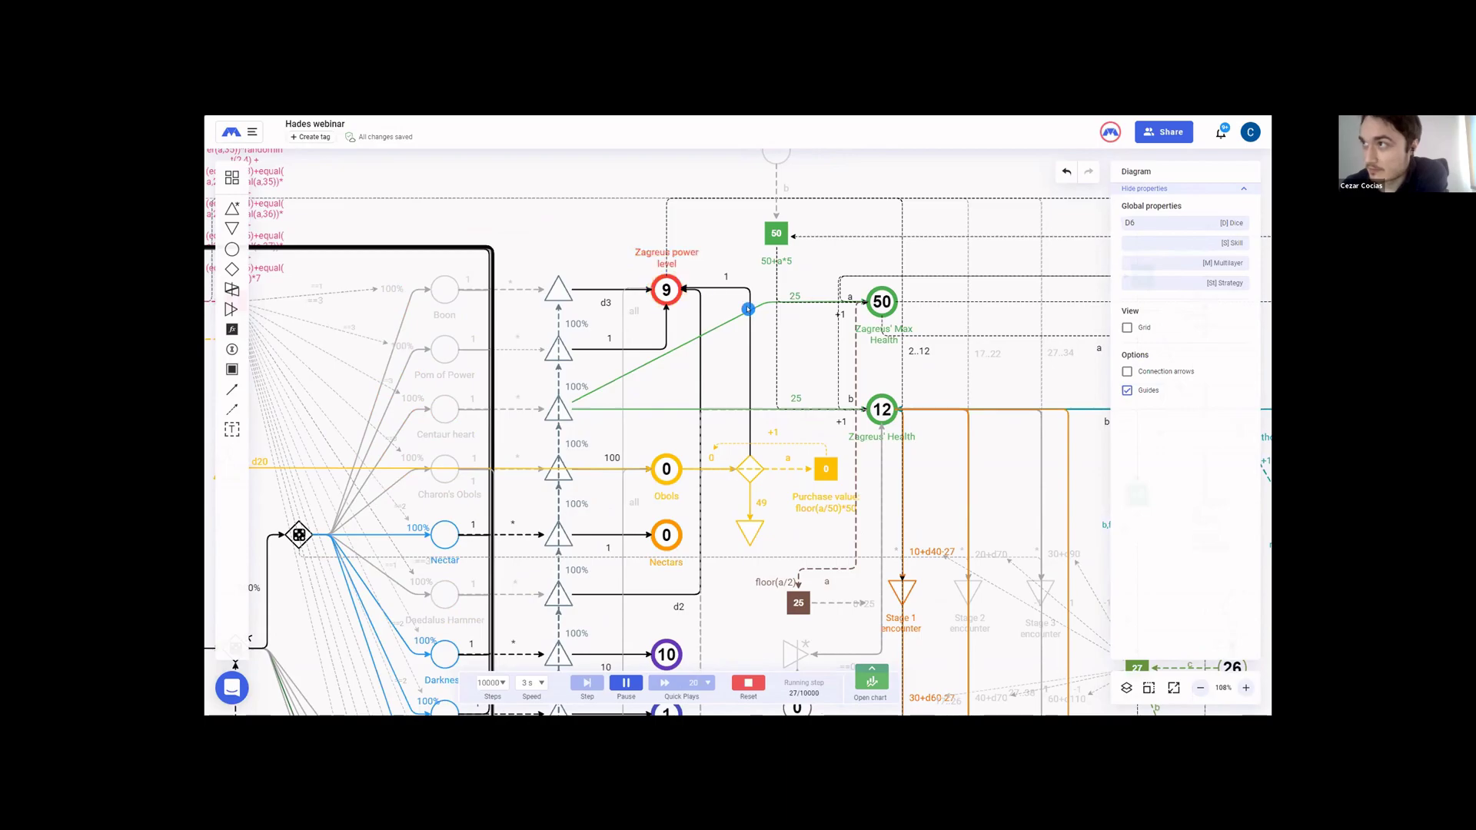
scroll(773, 332, "right", 5)
scroll(773, 332, "down", 2)
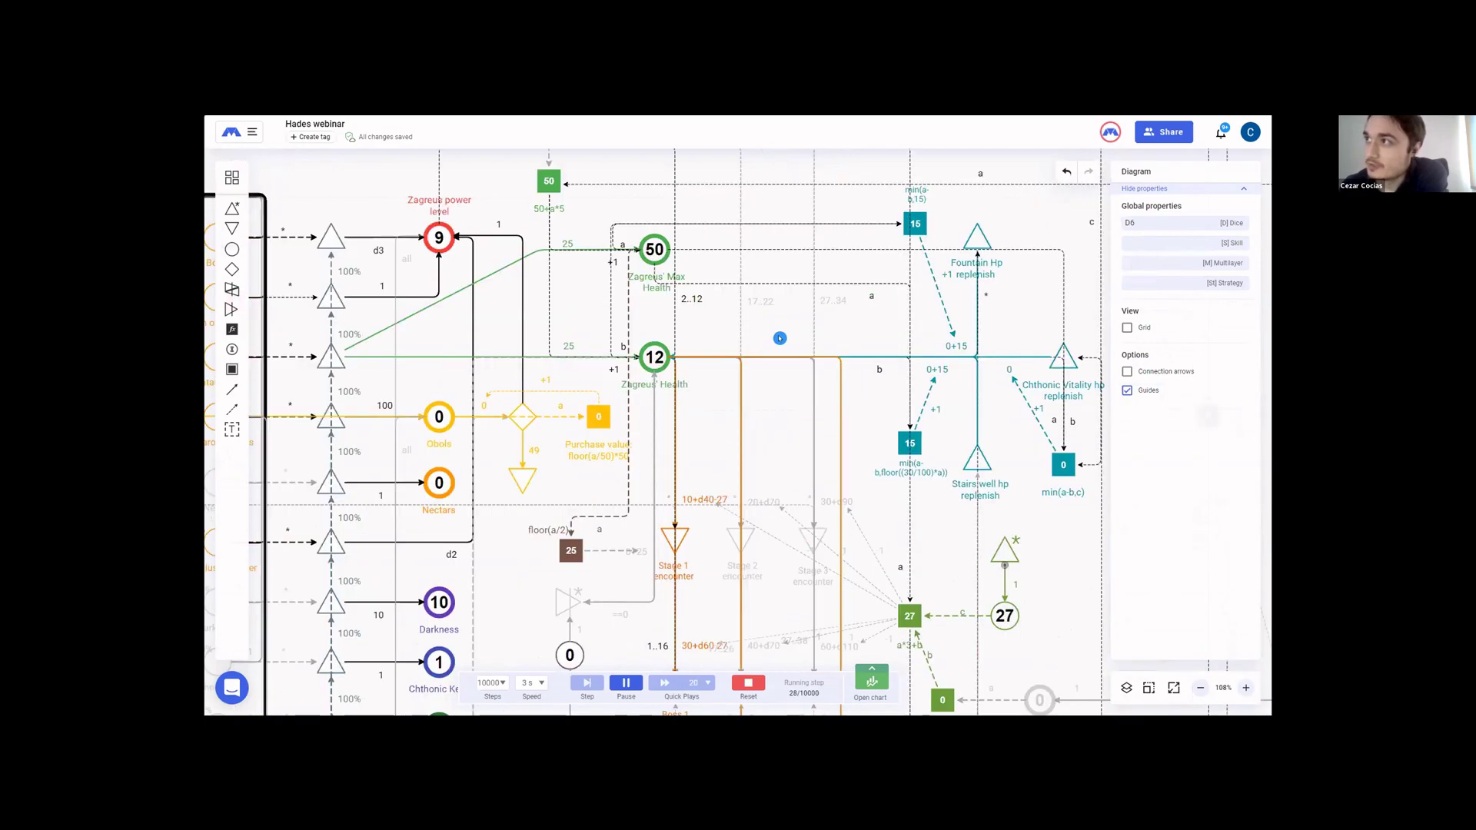
scroll(784, 431, "right", 5)
scroll(784, 431, "down", 2)
scroll(789, 411, "down", 1)
scroll(876, 431, "left", 6)
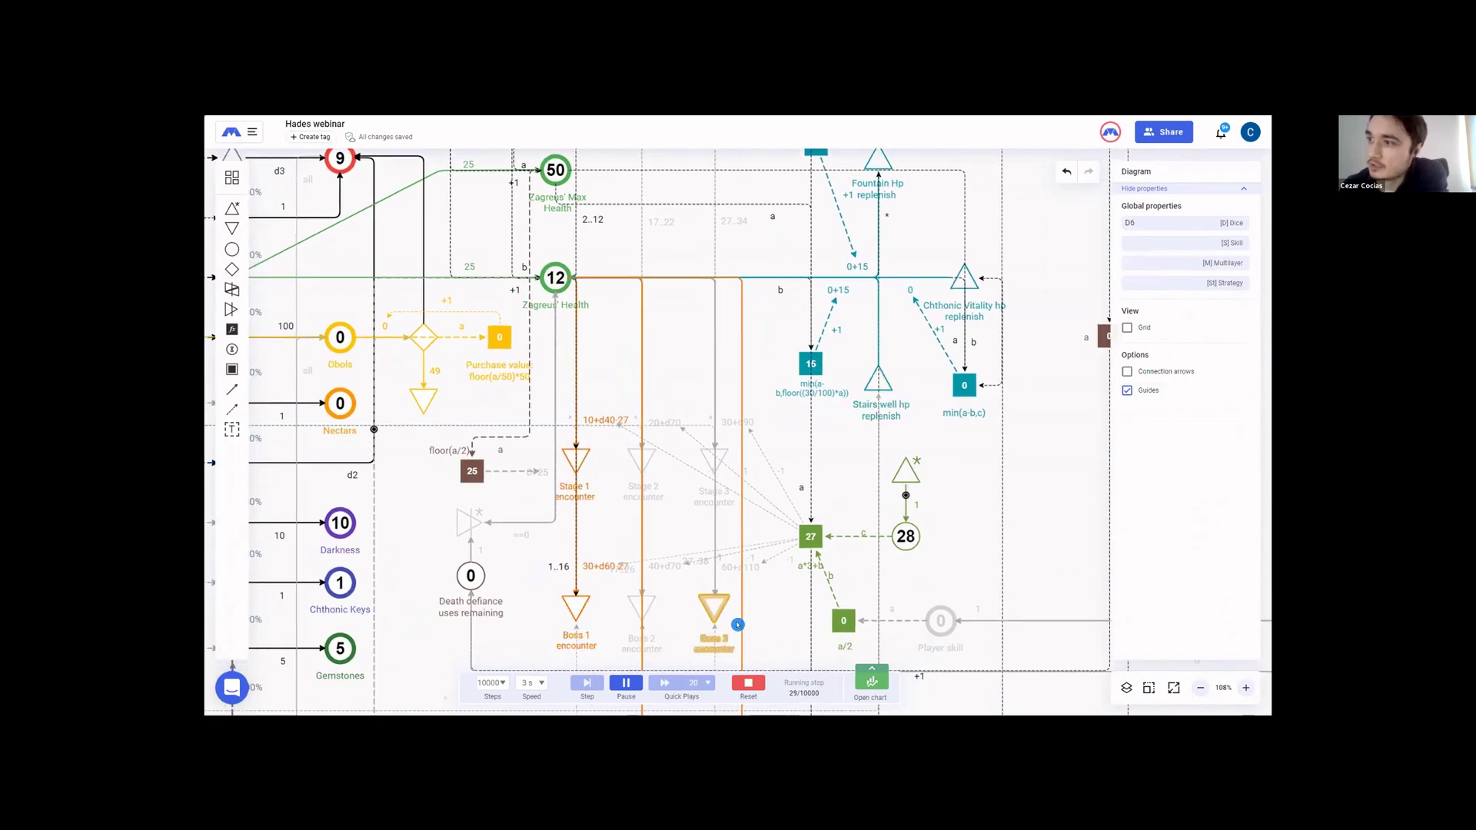
scroll(606, 376, "left", 1)
scroll(606, 375, "up", 1)
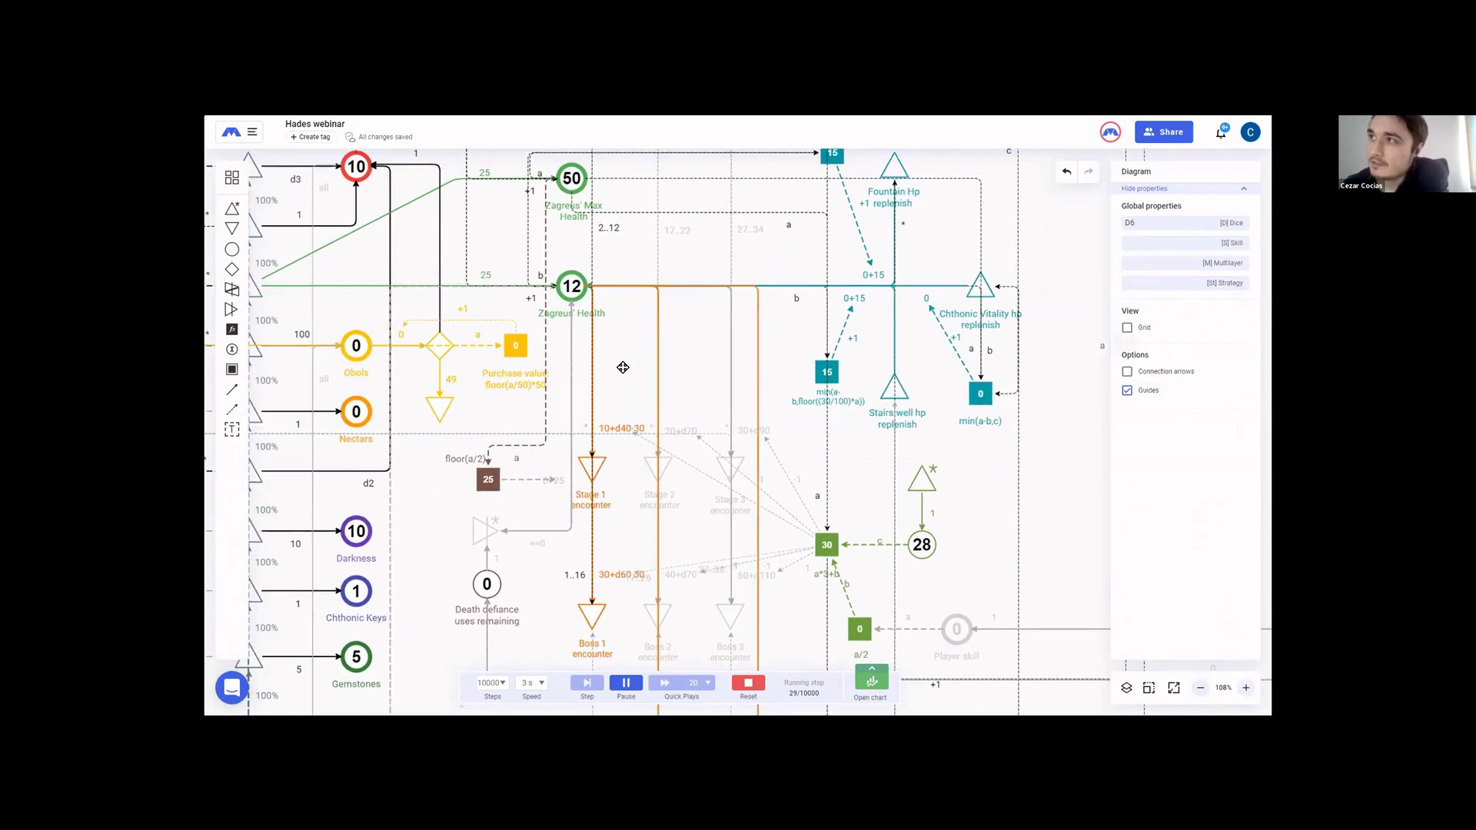
- Follow the run back to the reward branches and across to the Stage and Boss encounters, and reset the simulation
left_click_drag(338, 312, 809, 295)
left_click_drag(434, 300, 714, 303)
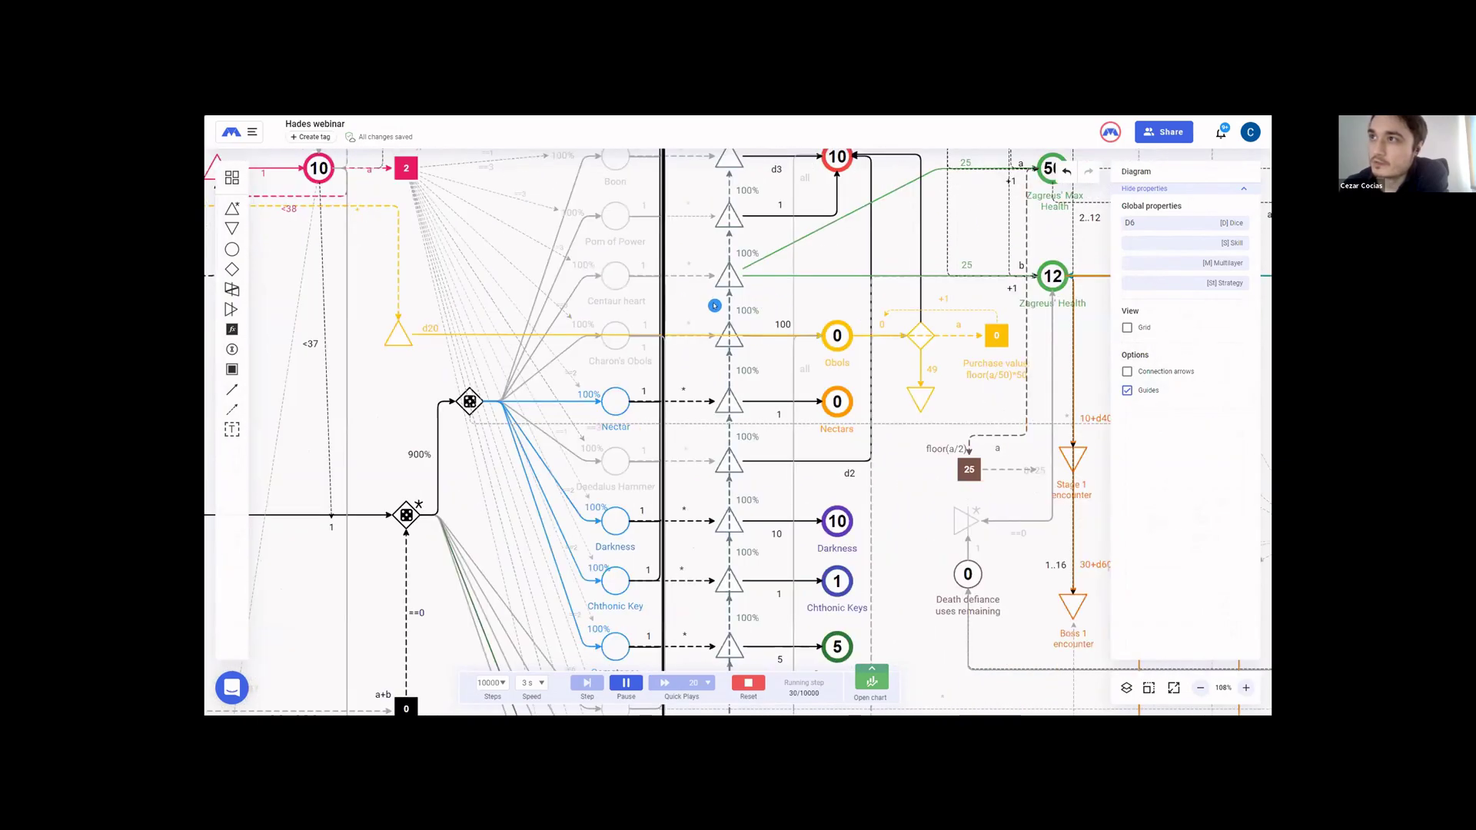
mouse_move(567, 290)
left_mouse_down()
mouse_move(896, 323)
mouse_move(834, 375)
mouse_move(428, 333)
left_mouse_up()
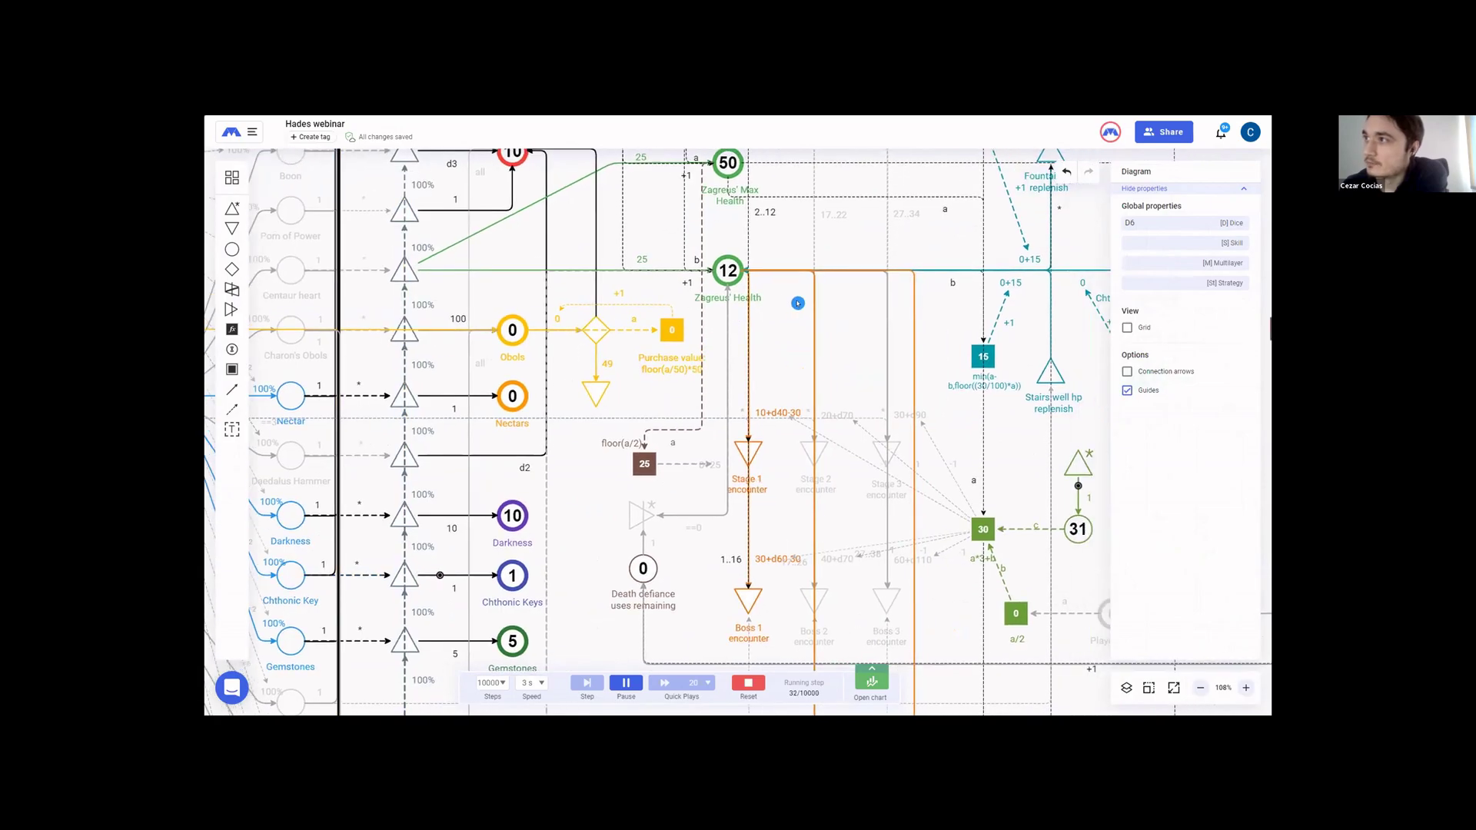
left_click_drag(781, 306, 715, 305)
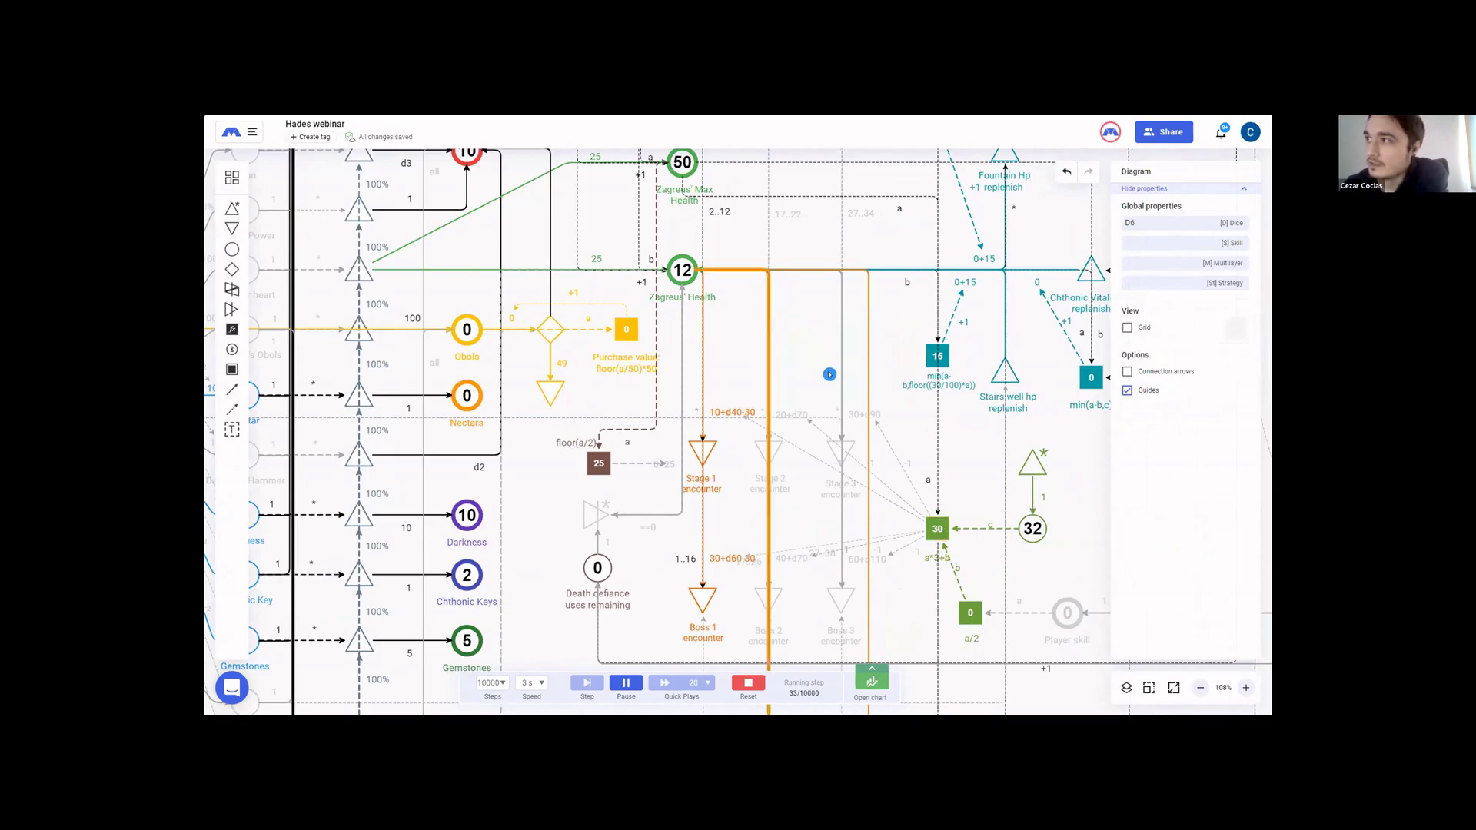
left_click_drag(807, 352, 833, 391)
left_click(743, 680)
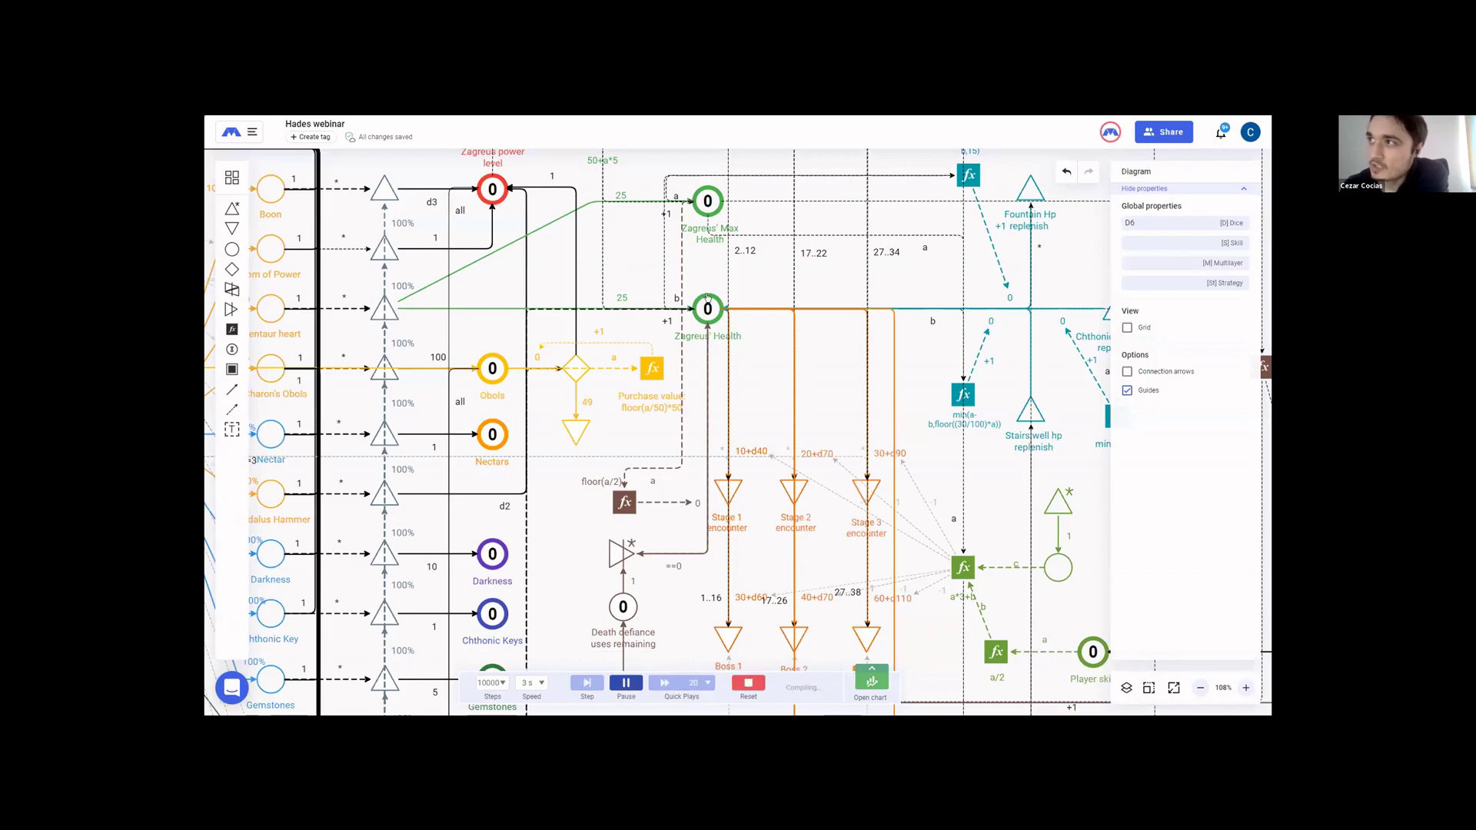
- Rerun the simulation while inspecting the Stage 1 encounter drain and its 10+d40 connection from Zagreus' Health, and reset it
left_click(735, 480)
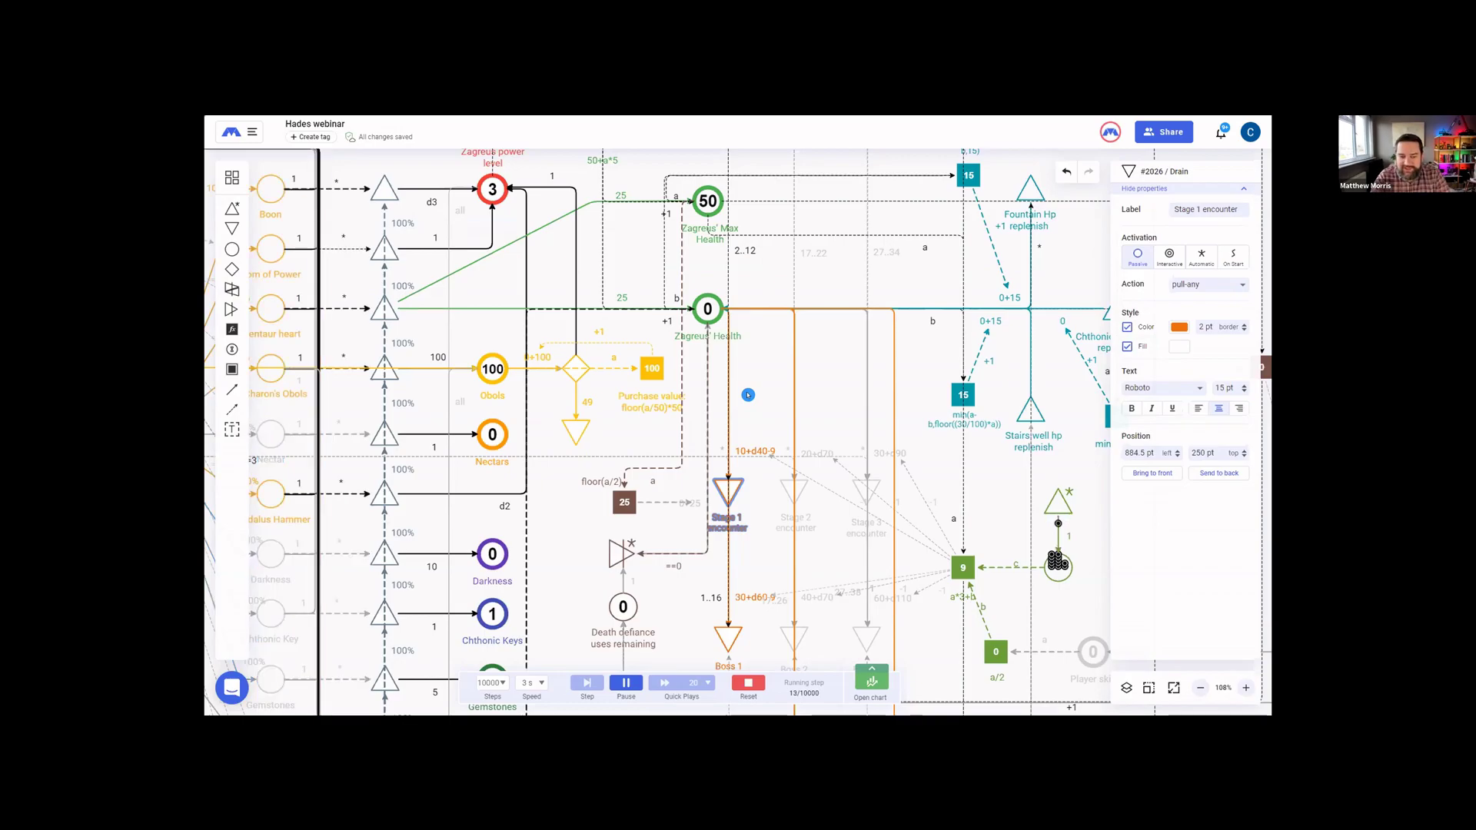
left_click_drag(749, 382, 761, 383)
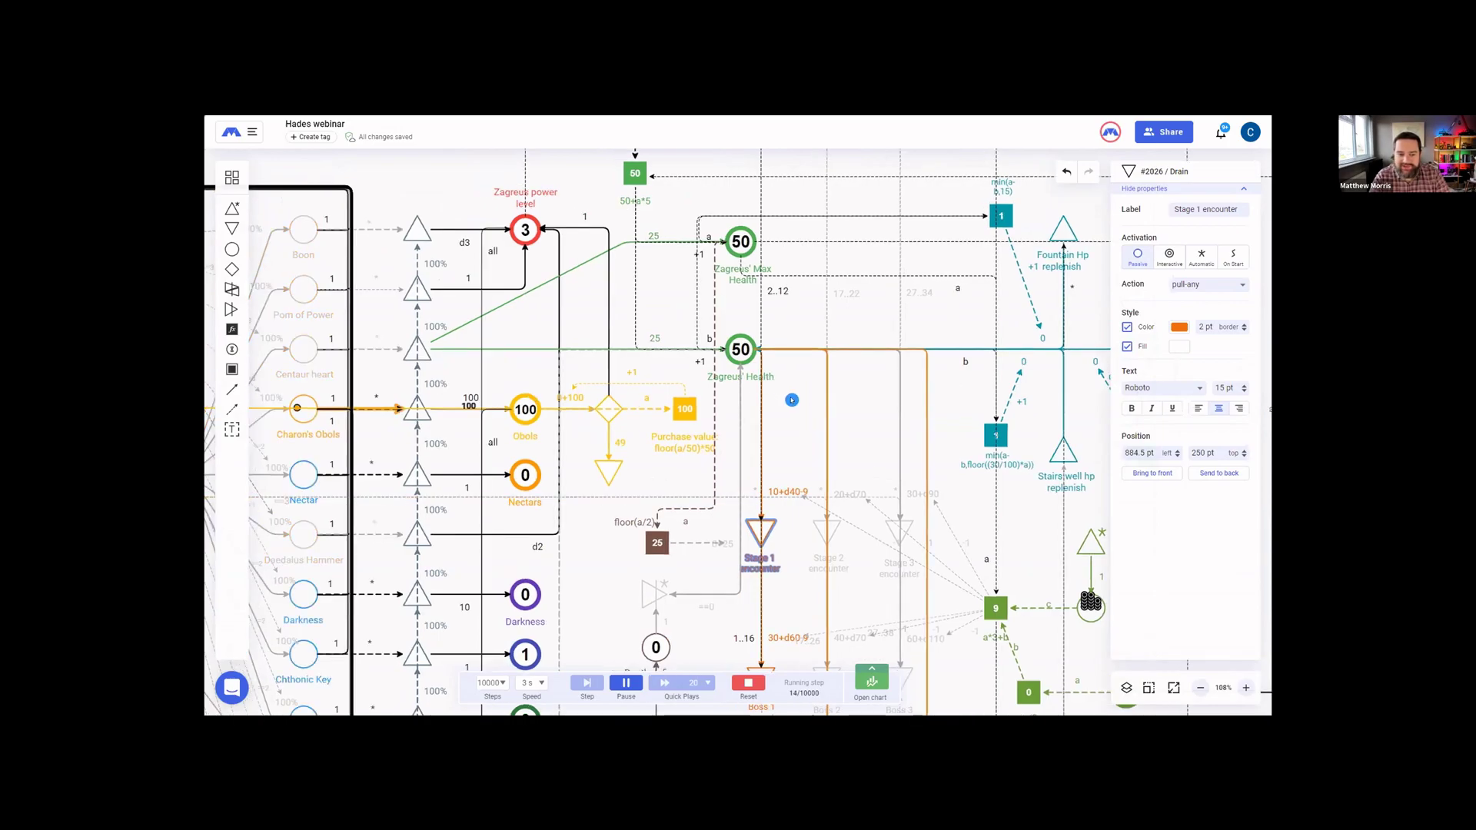
left_click_drag(771, 402, 775, 406)
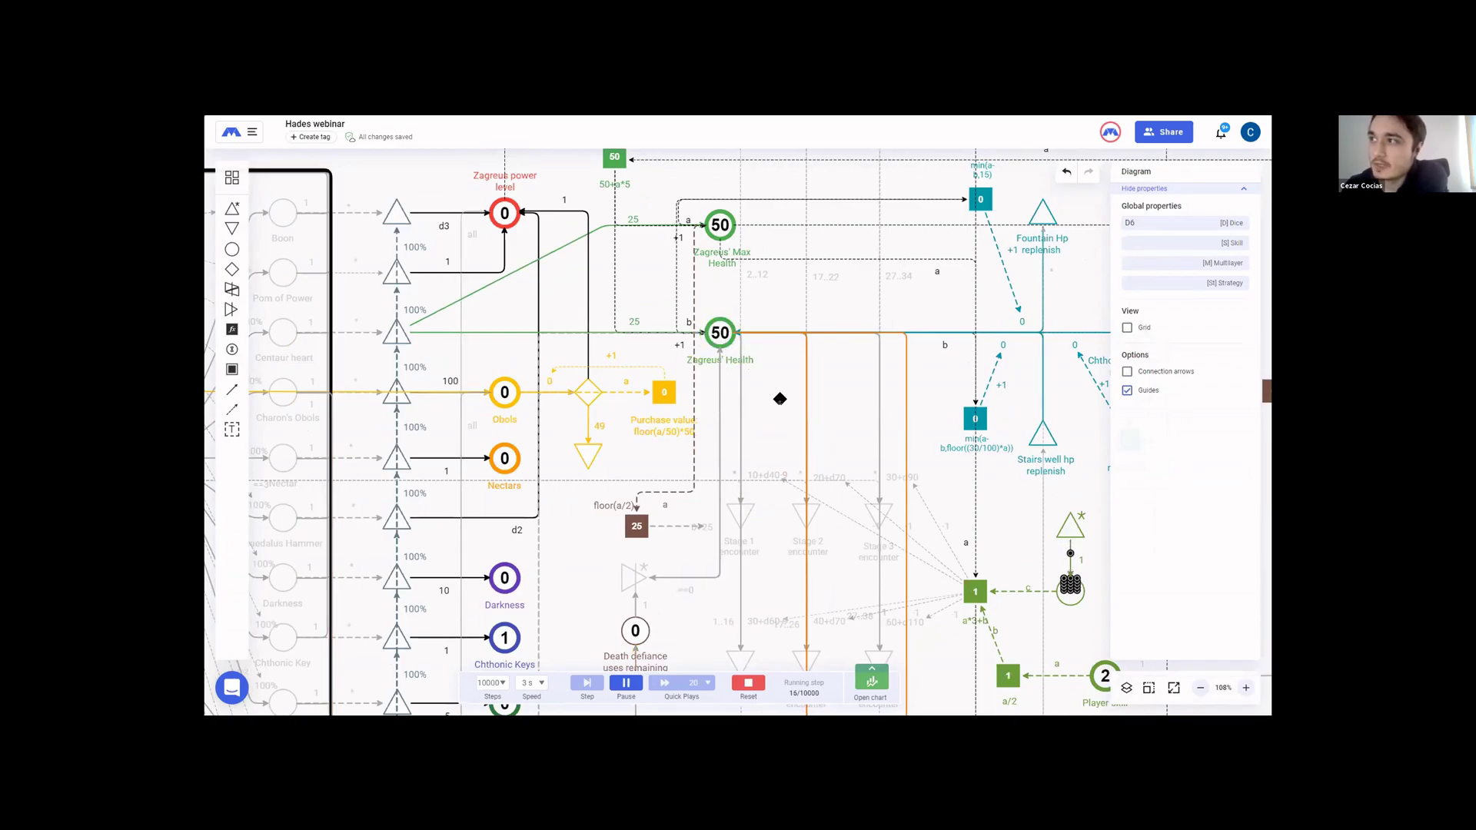
left_click_drag(780, 399, 726, 381)
left_click(711, 456)
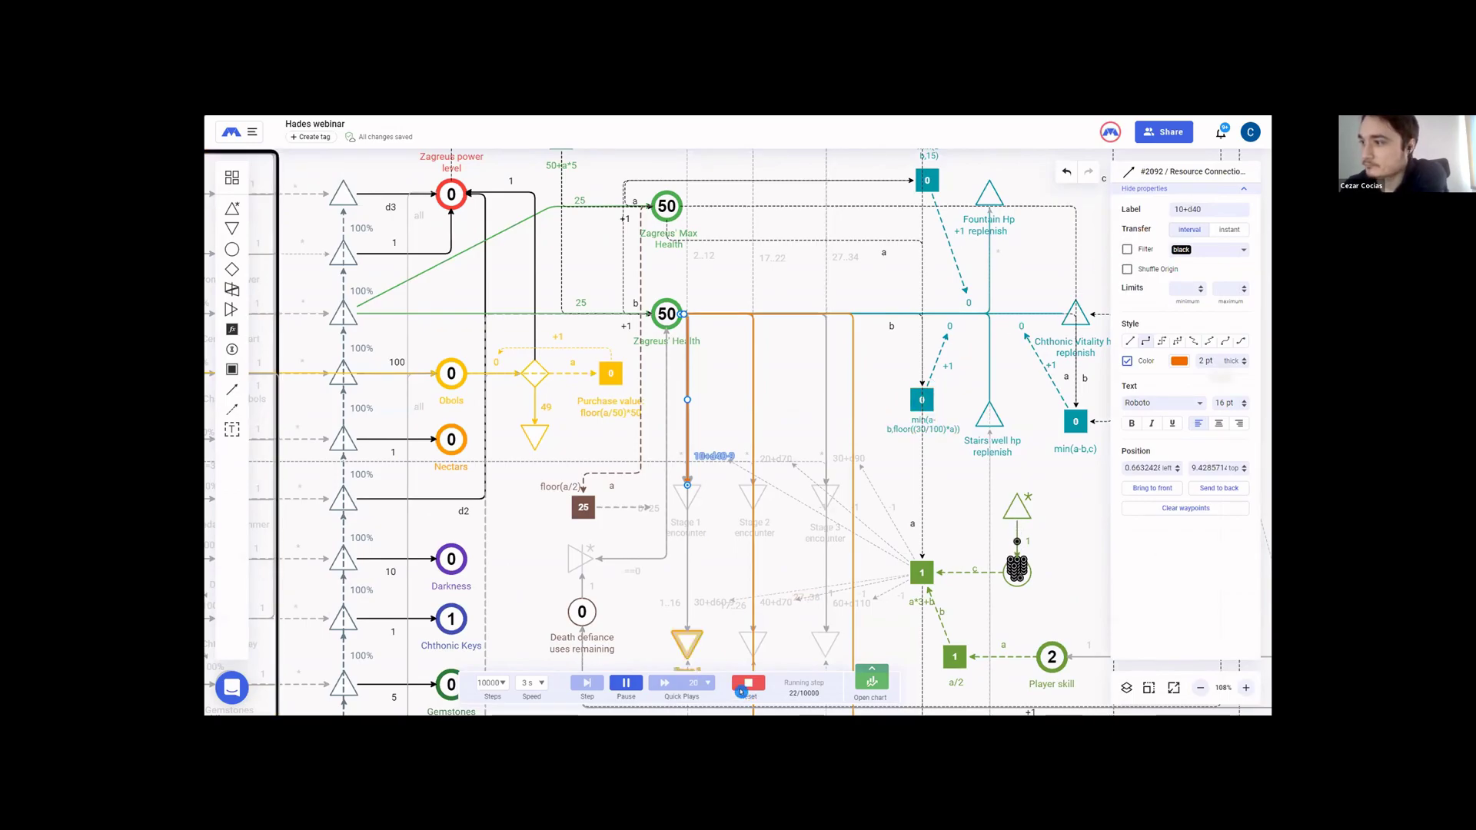
left_click(746, 683)
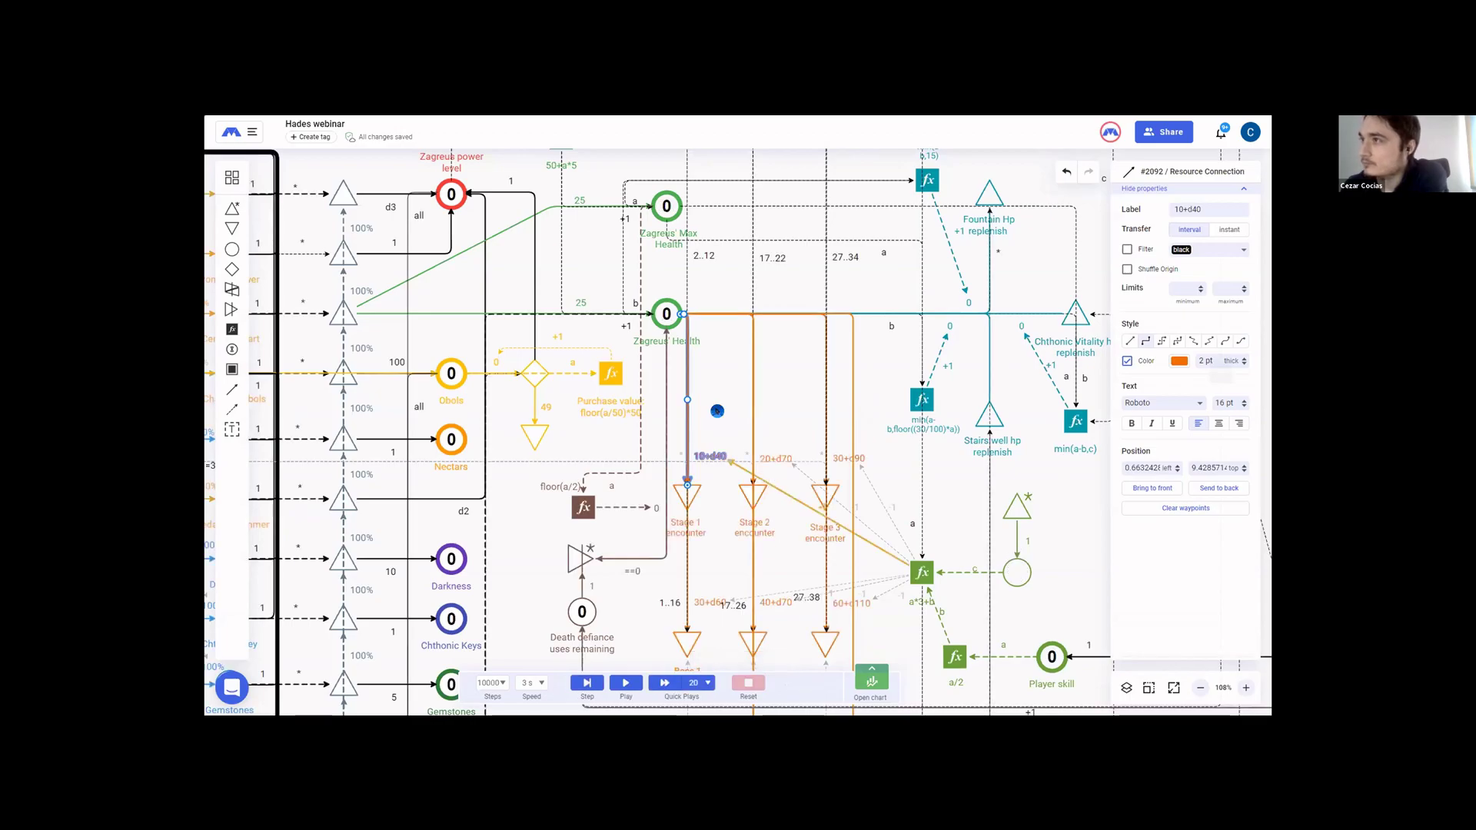
- Play the simulation and follow how the a*3+b register and the room counter affect the Stage 1 encounter drain from Zagreus' Health
left_click(626, 682)
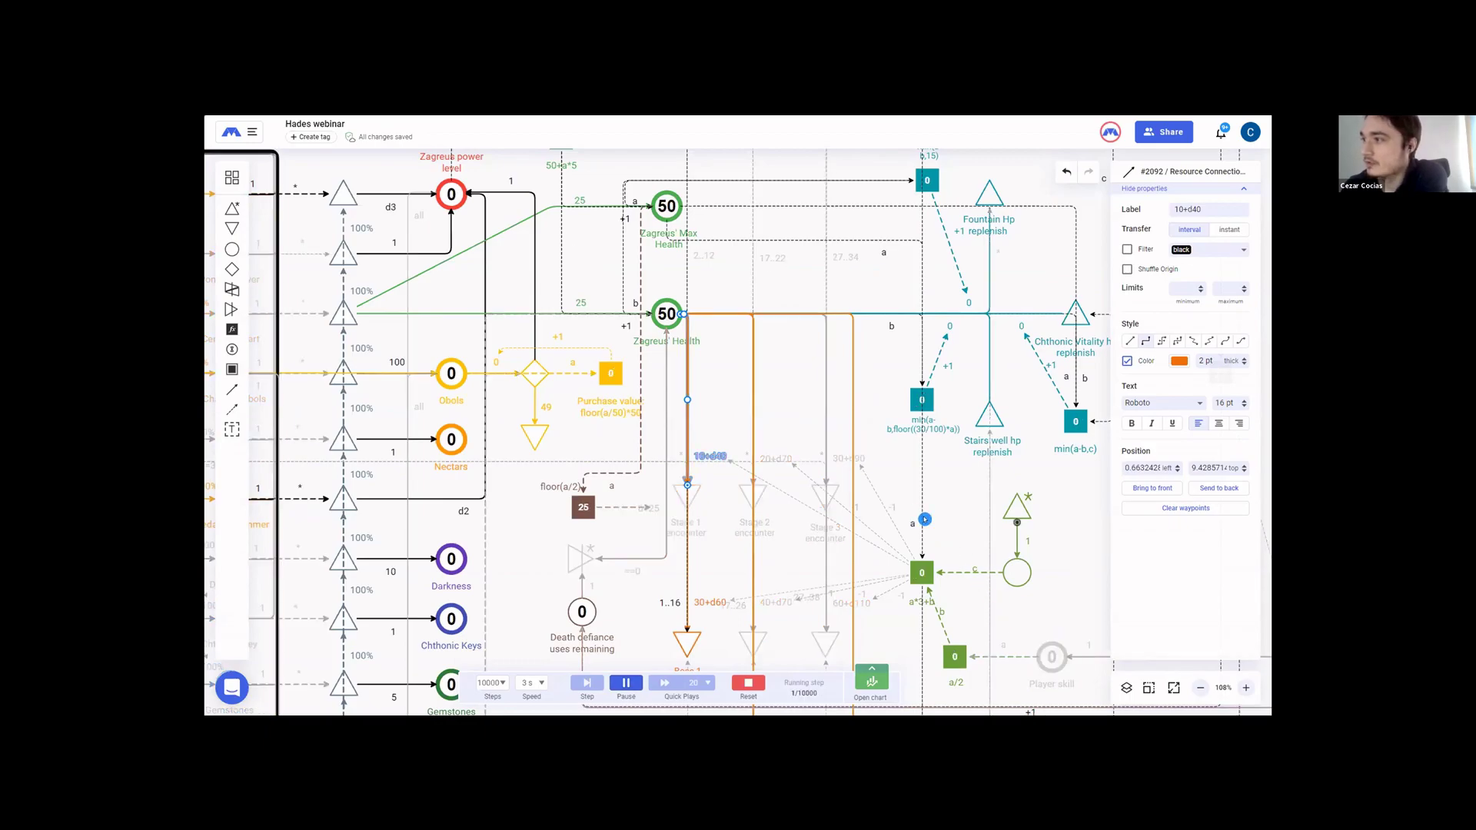
mouse_move(968, 507)
left_mouse_down()
mouse_move(837, 418)
mouse_move(795, 481)
left_mouse_up()
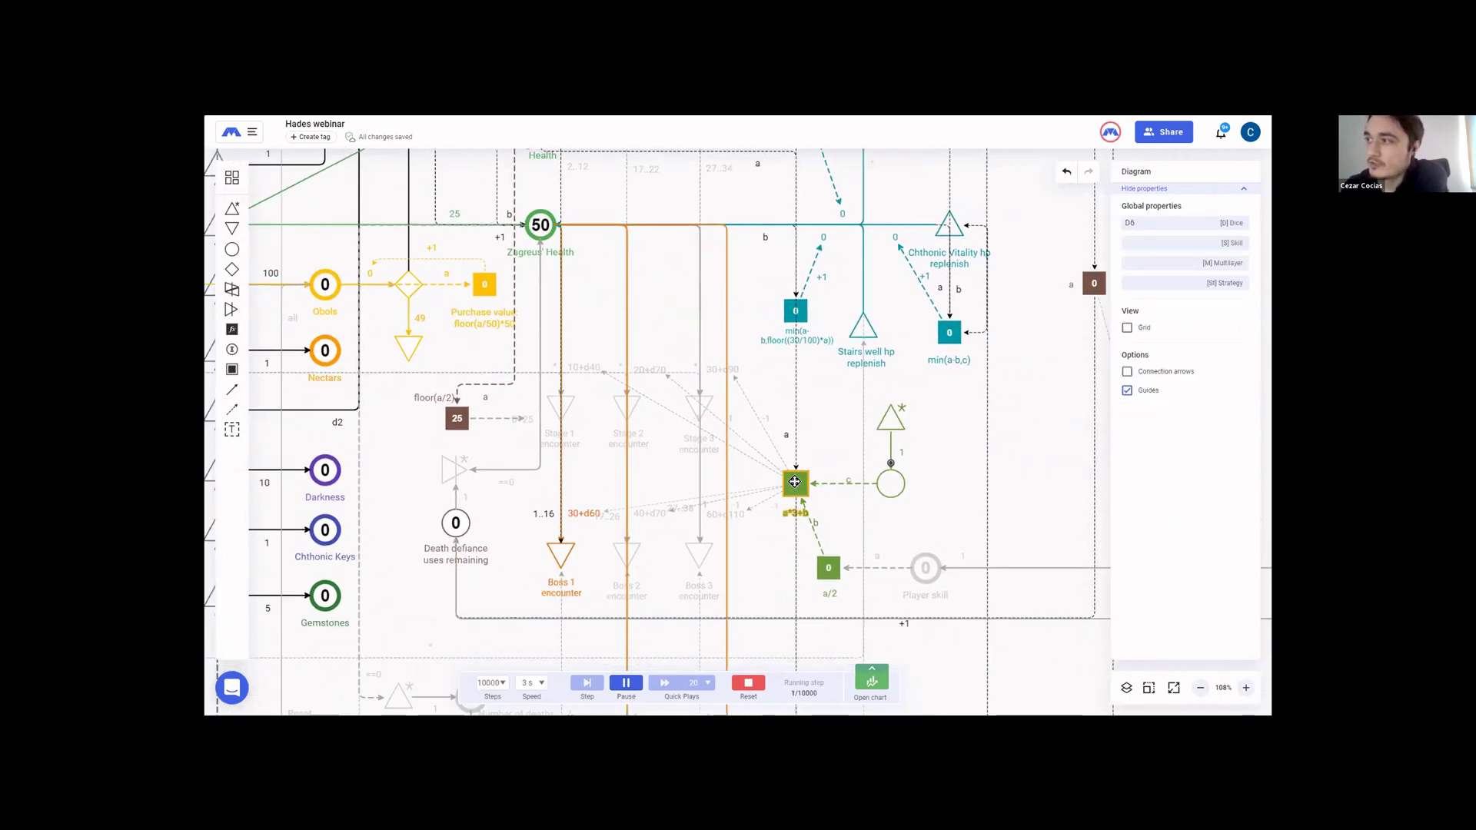
scroll(771, 398, "up", 2)
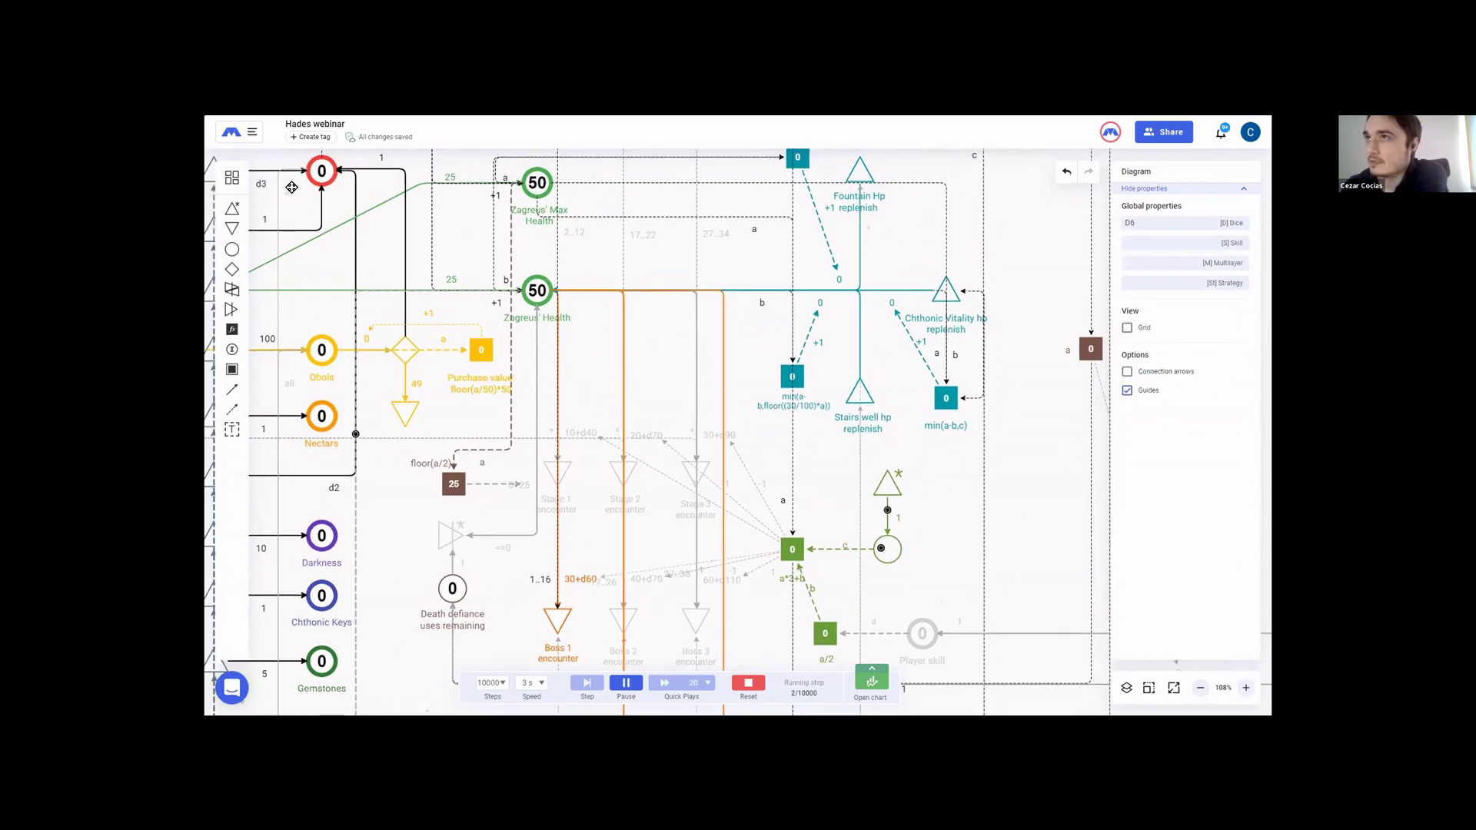
left_click_drag(808, 482, 781, 461)
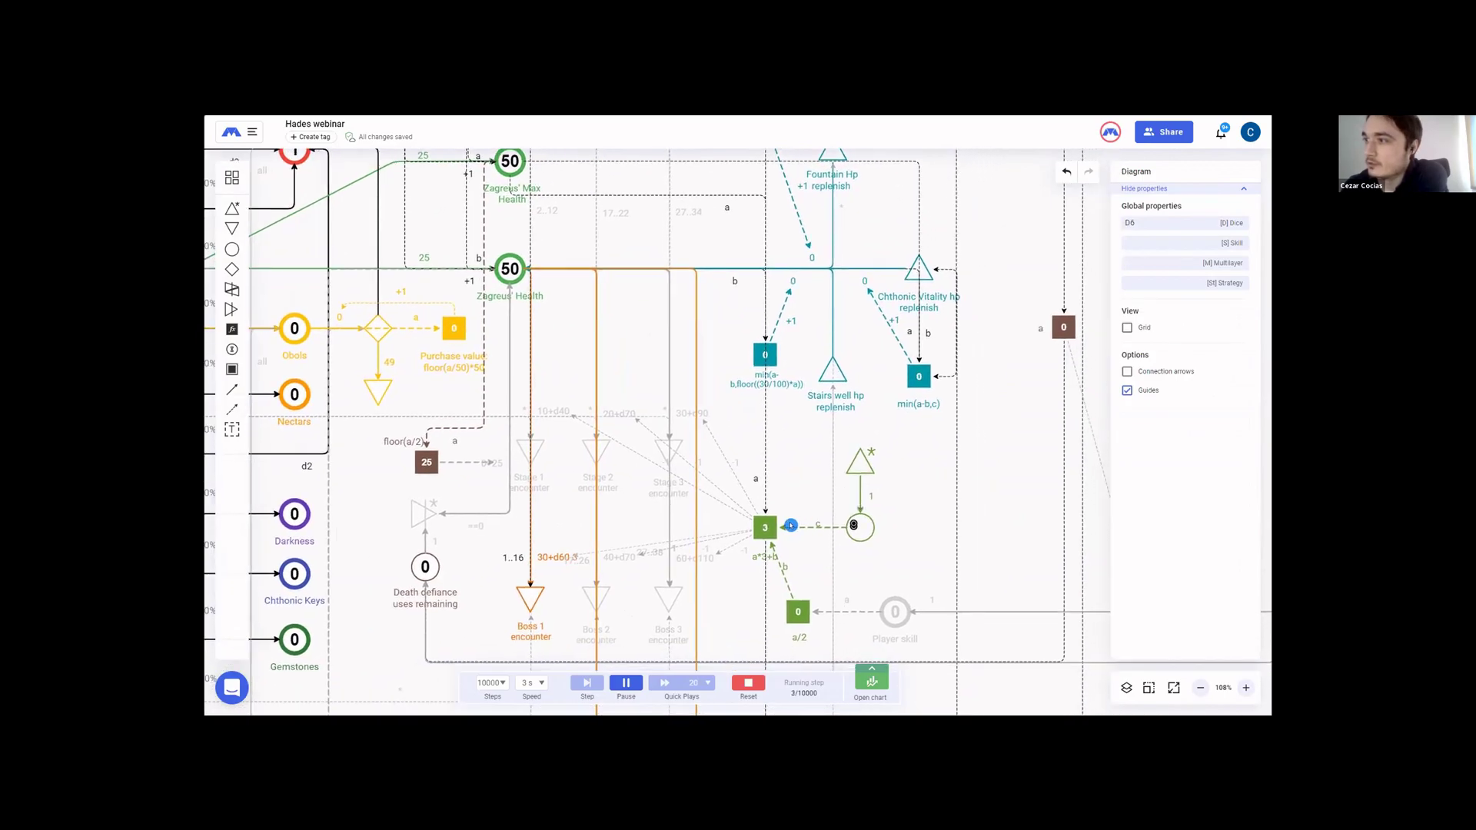
left_click(551, 409)
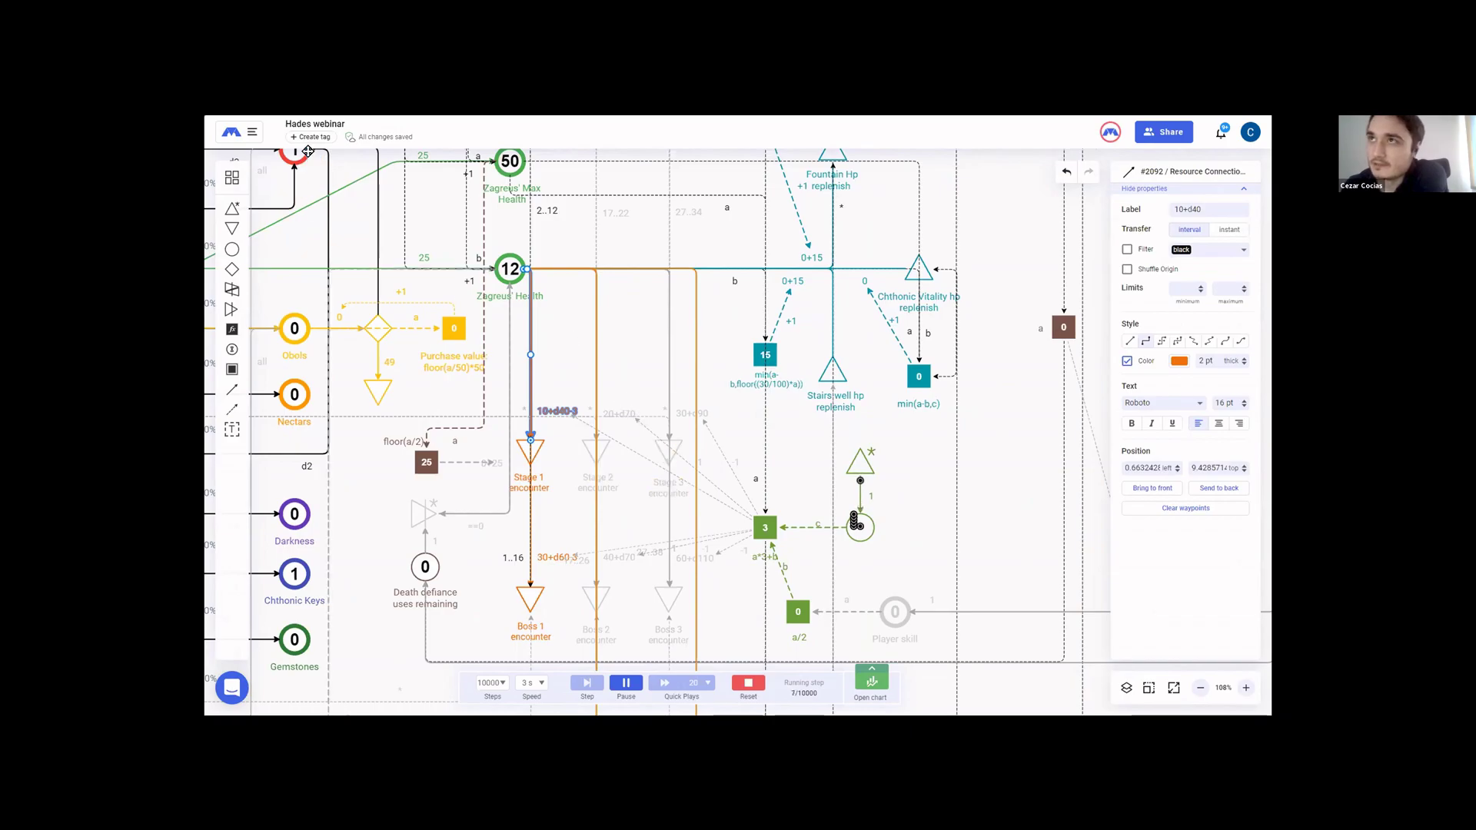
left_click_drag(926, 553, 892, 540)
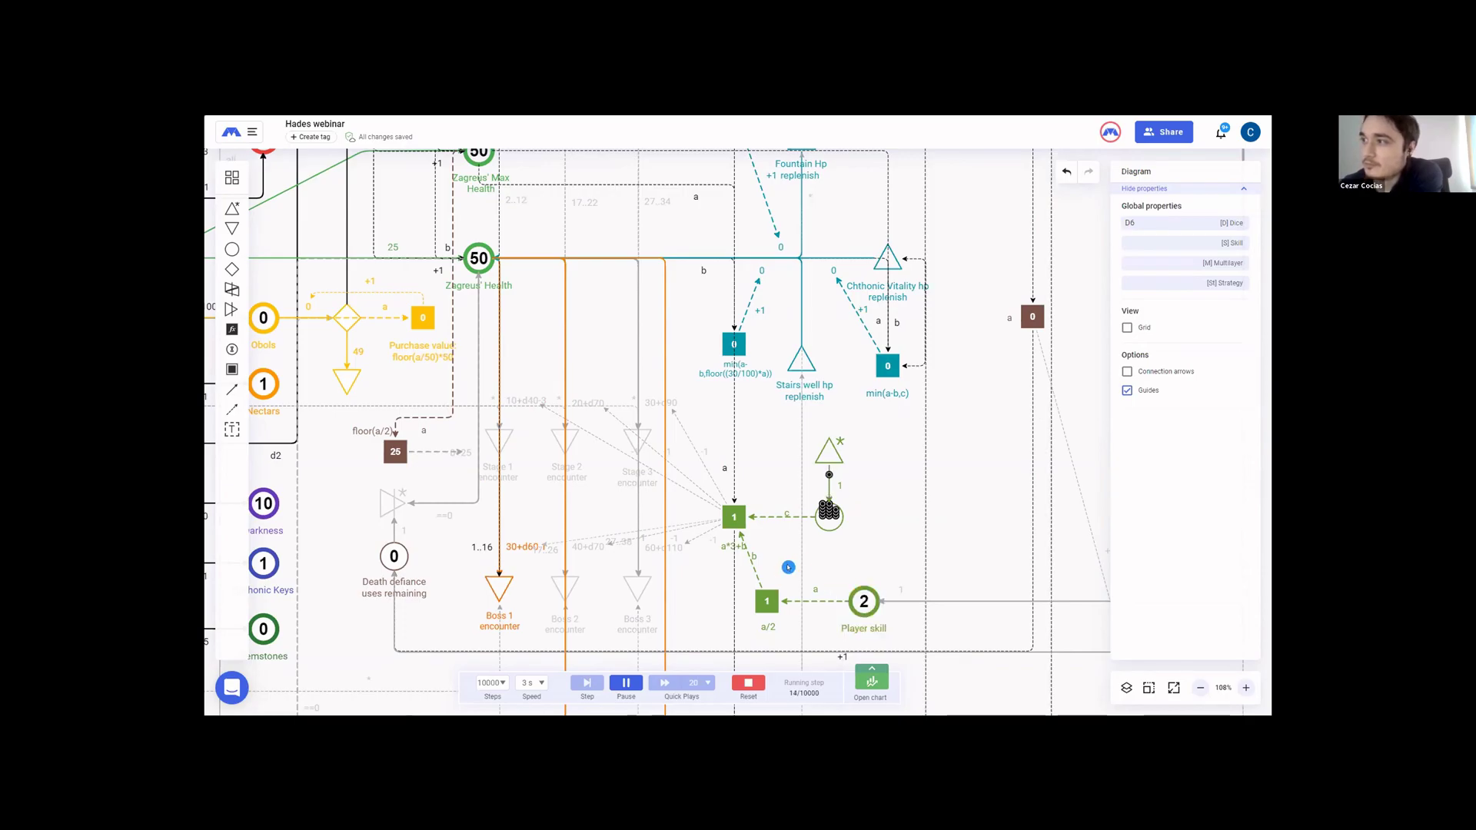
- Follow the run across Zagreus' Health, the Stage and Boss encounters, the replenish sources and the player skill registers, and reset the simulation
left_click_drag(637, 317, 660, 394)
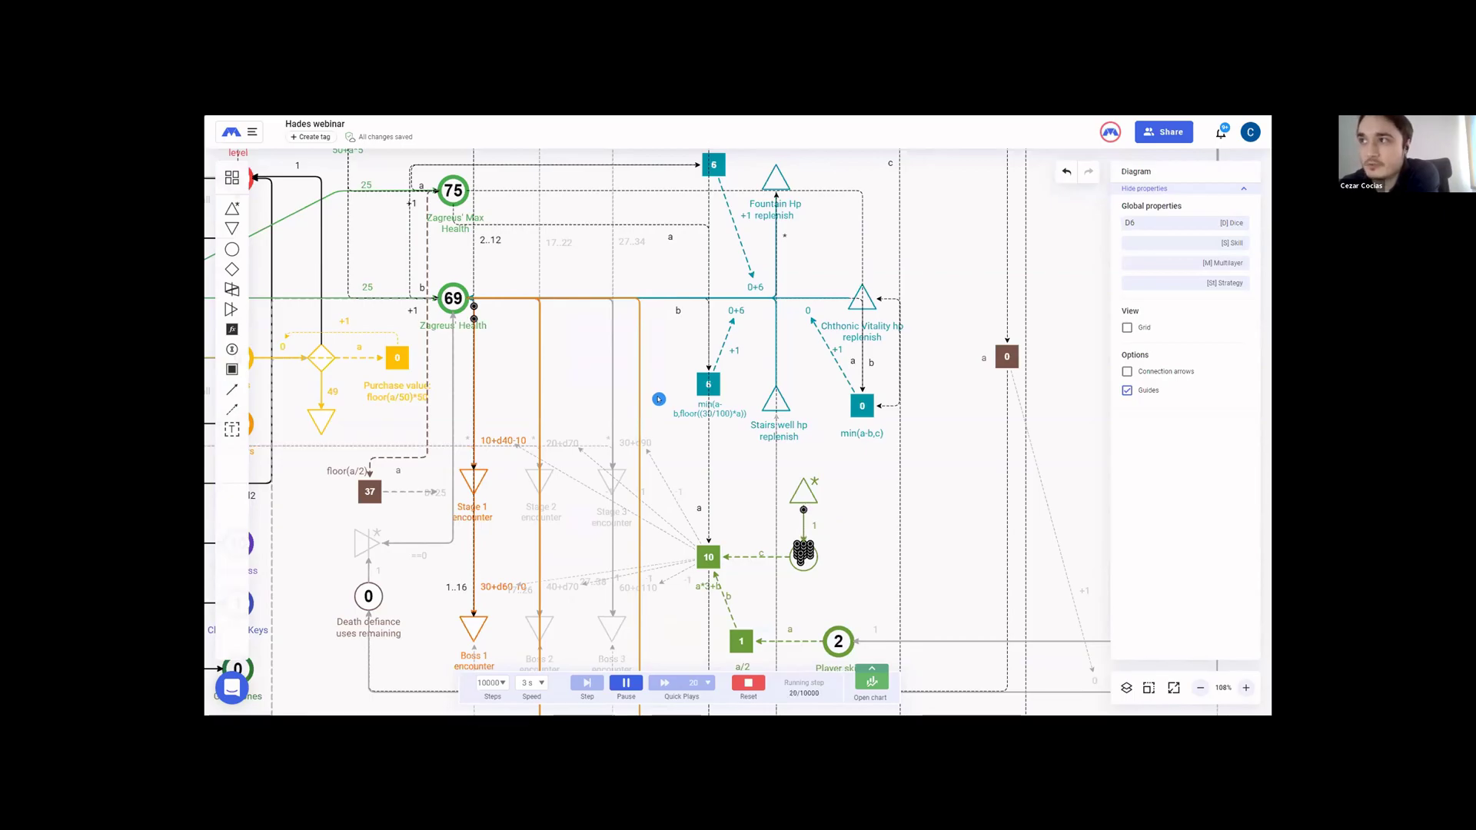
left_click_drag(667, 399, 740, 397)
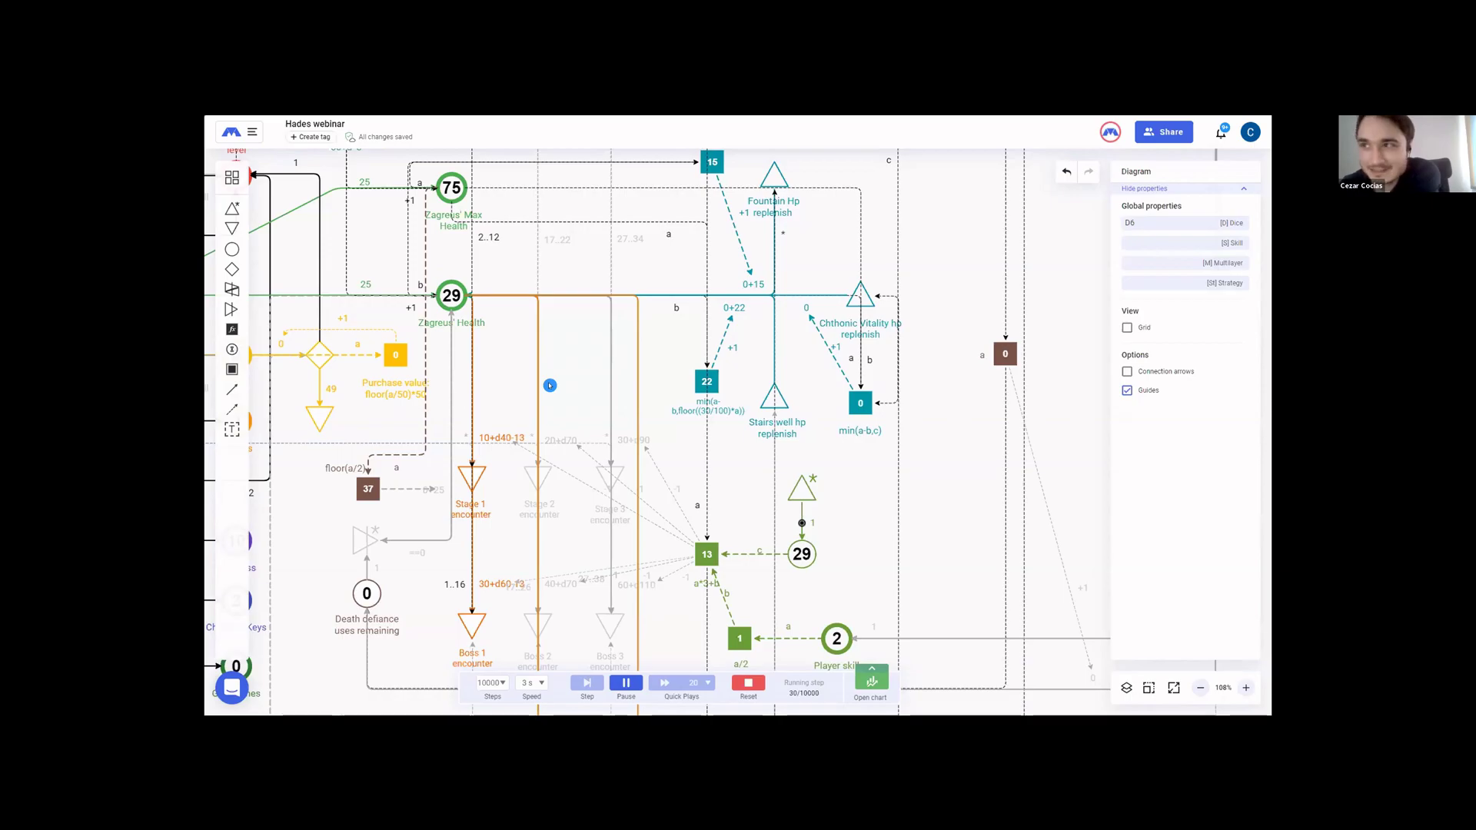
left_click_drag(574, 388, 629, 379)
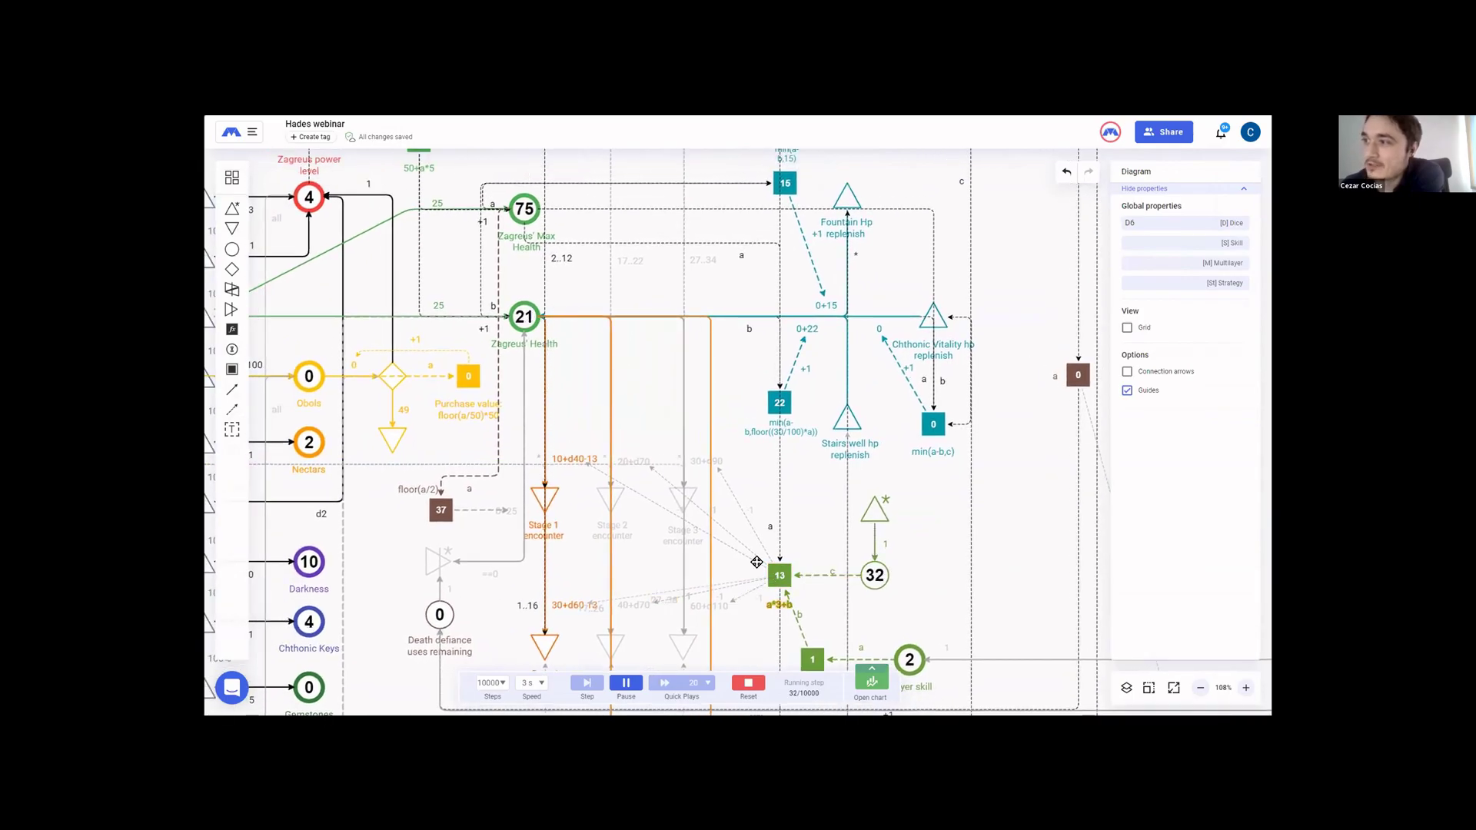
left_click_drag(580, 401, 762, 397)
left_click(751, 685)
- Examine the Chthonic Vitality, Death Defiance and Thick Skin pools, their threshold registers and their links to the health section
scroll(435, 571, "right", 5)
scroll(435, 571, "up", 3)
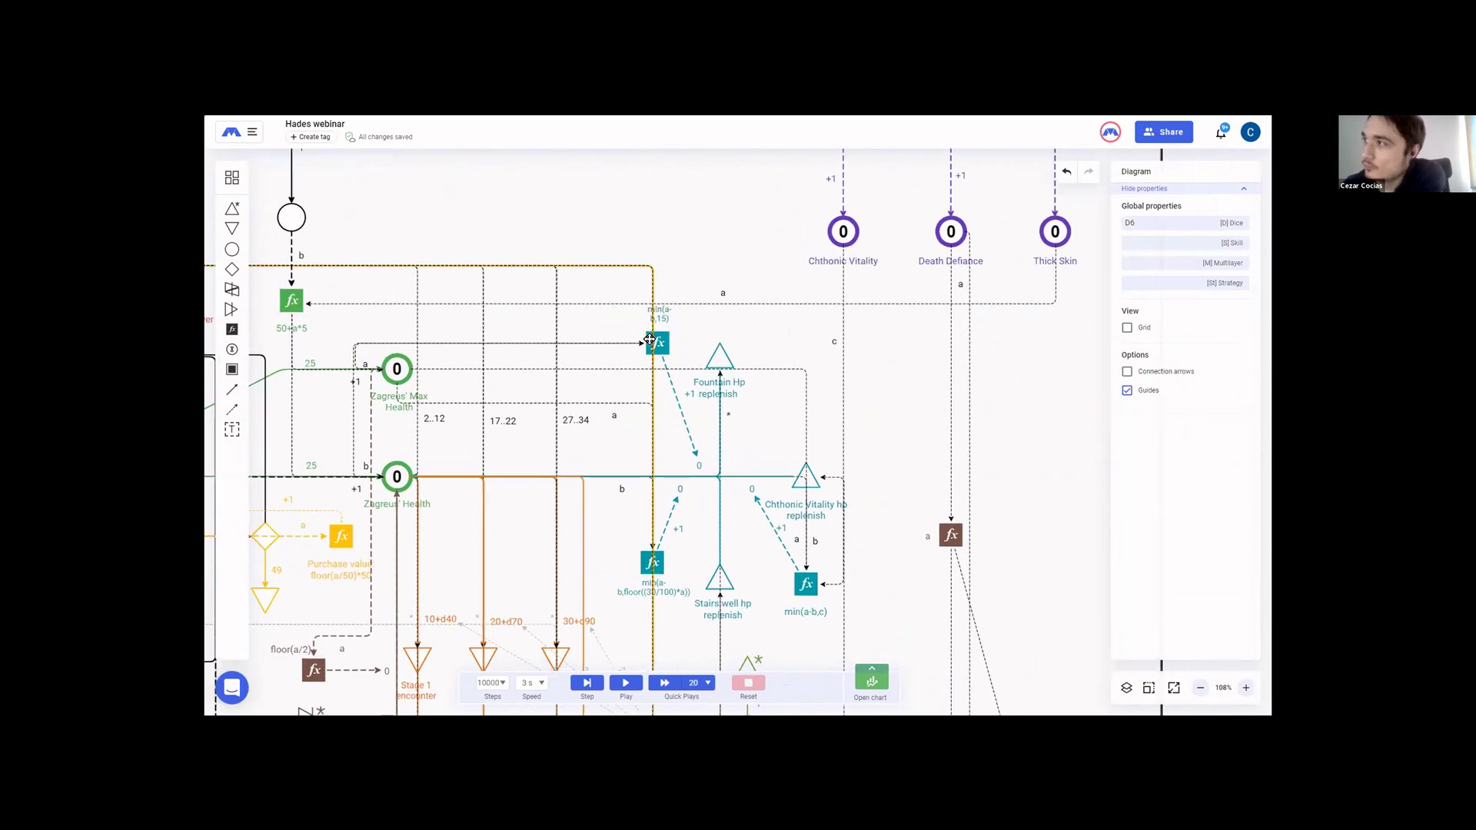
left_click_drag(964, 323, 848, 441)
left_click_drag(521, 614, 686, 314)
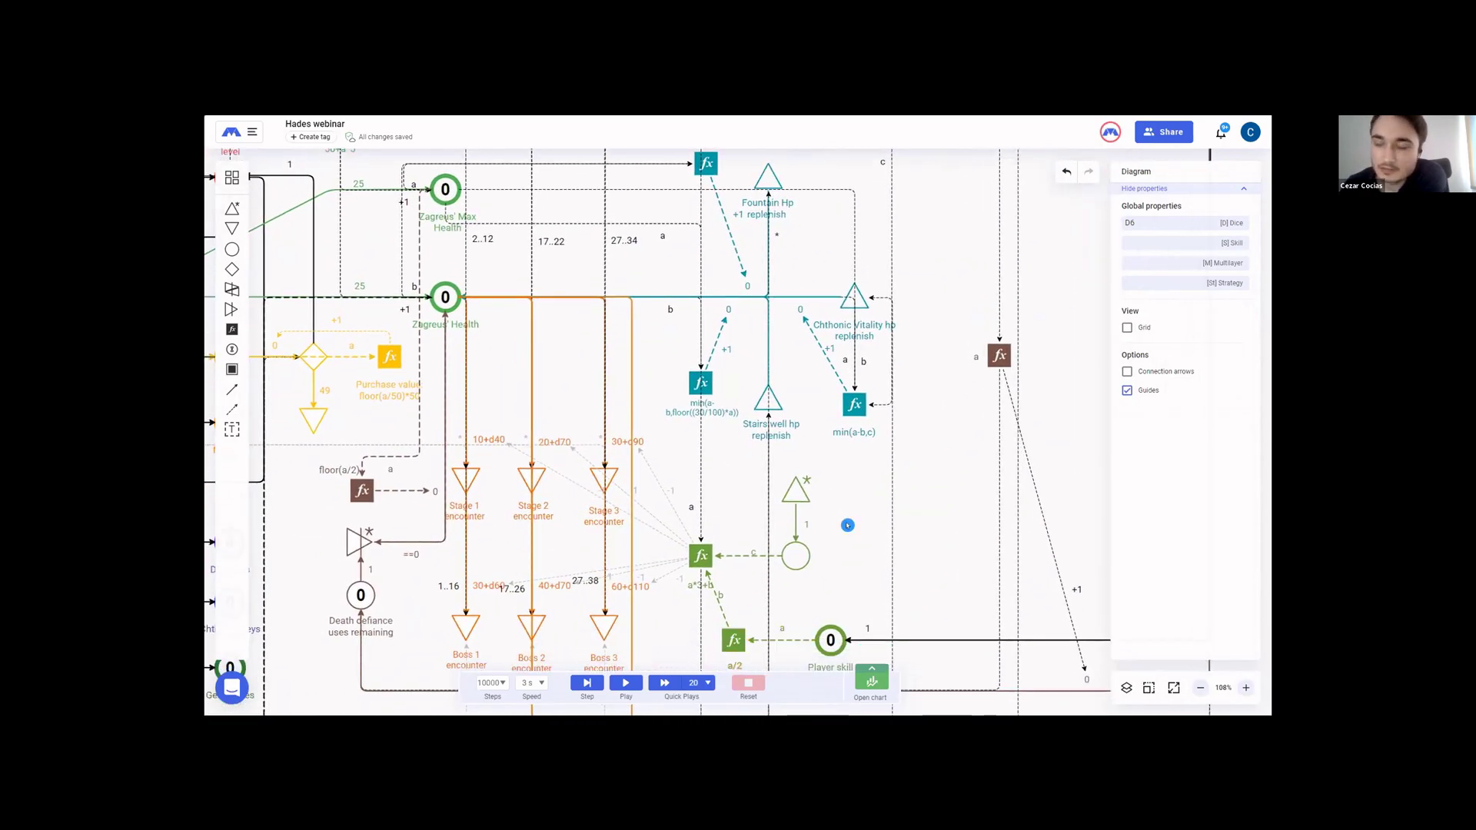
scroll(932, 382, "up", 5)
scroll(932, 382, "right", 3)
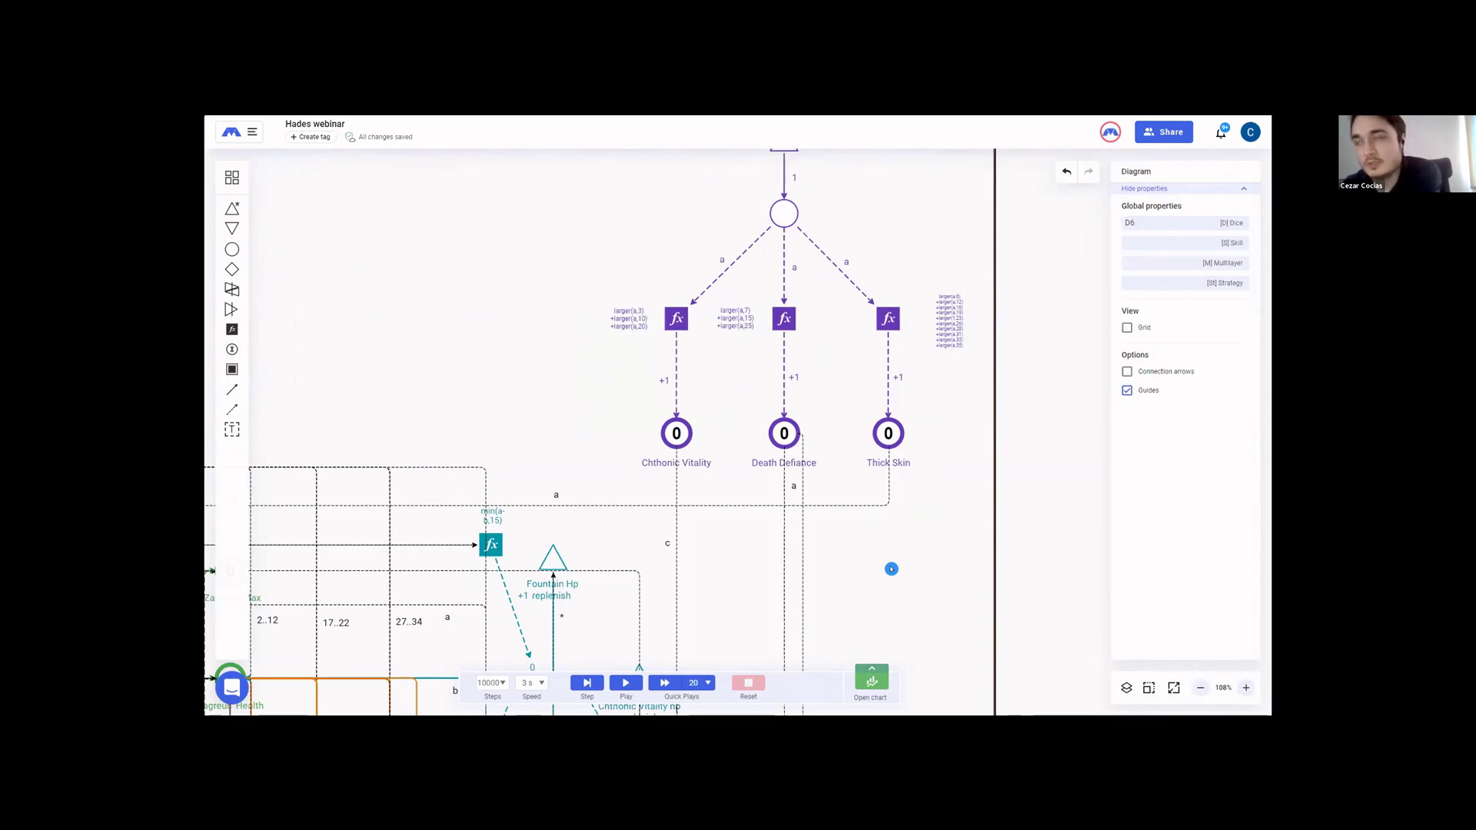
left_click_drag(846, 563, 807, 602)
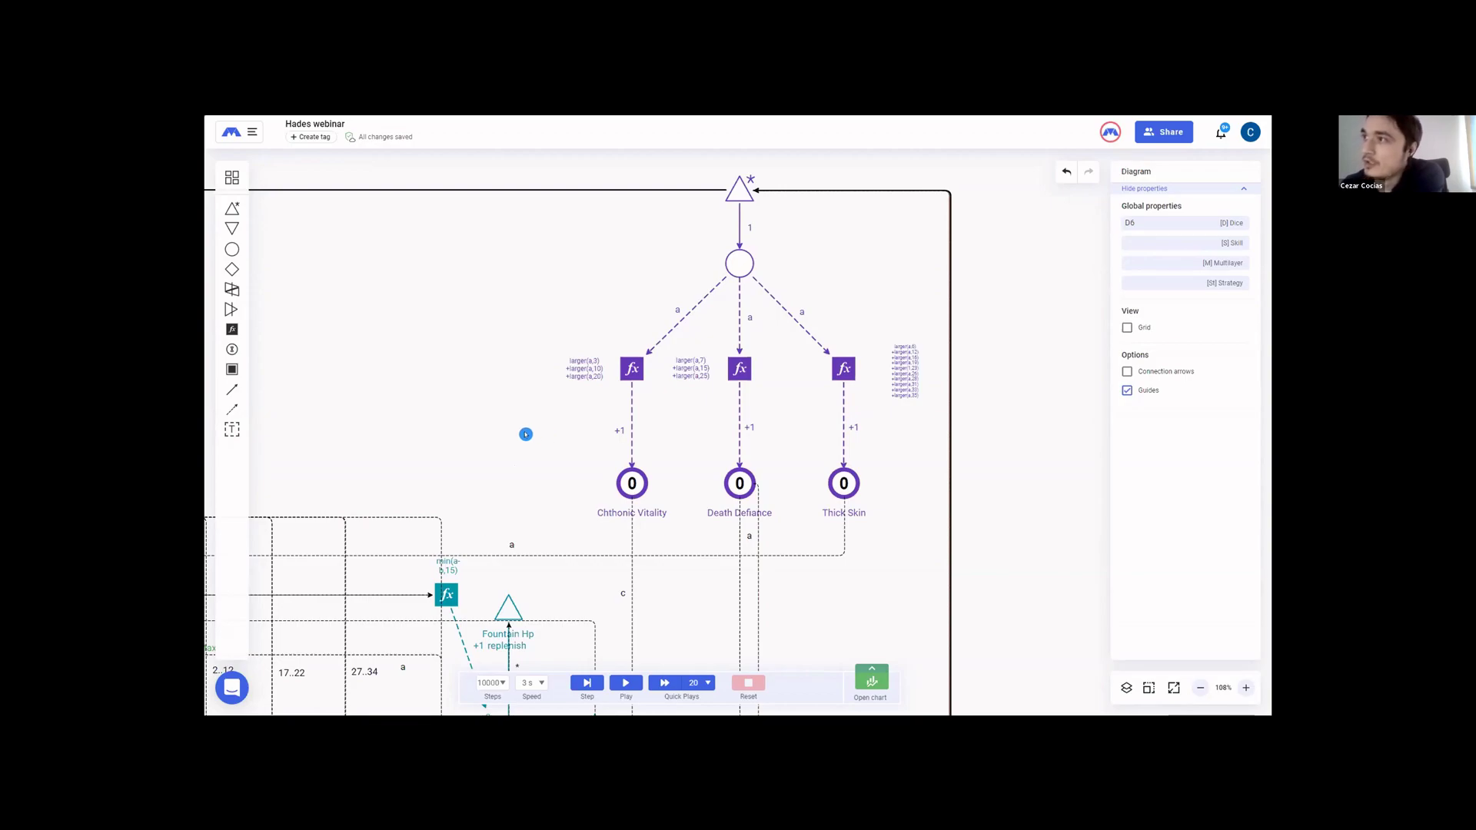
left_click_drag(534, 429, 496, 438)
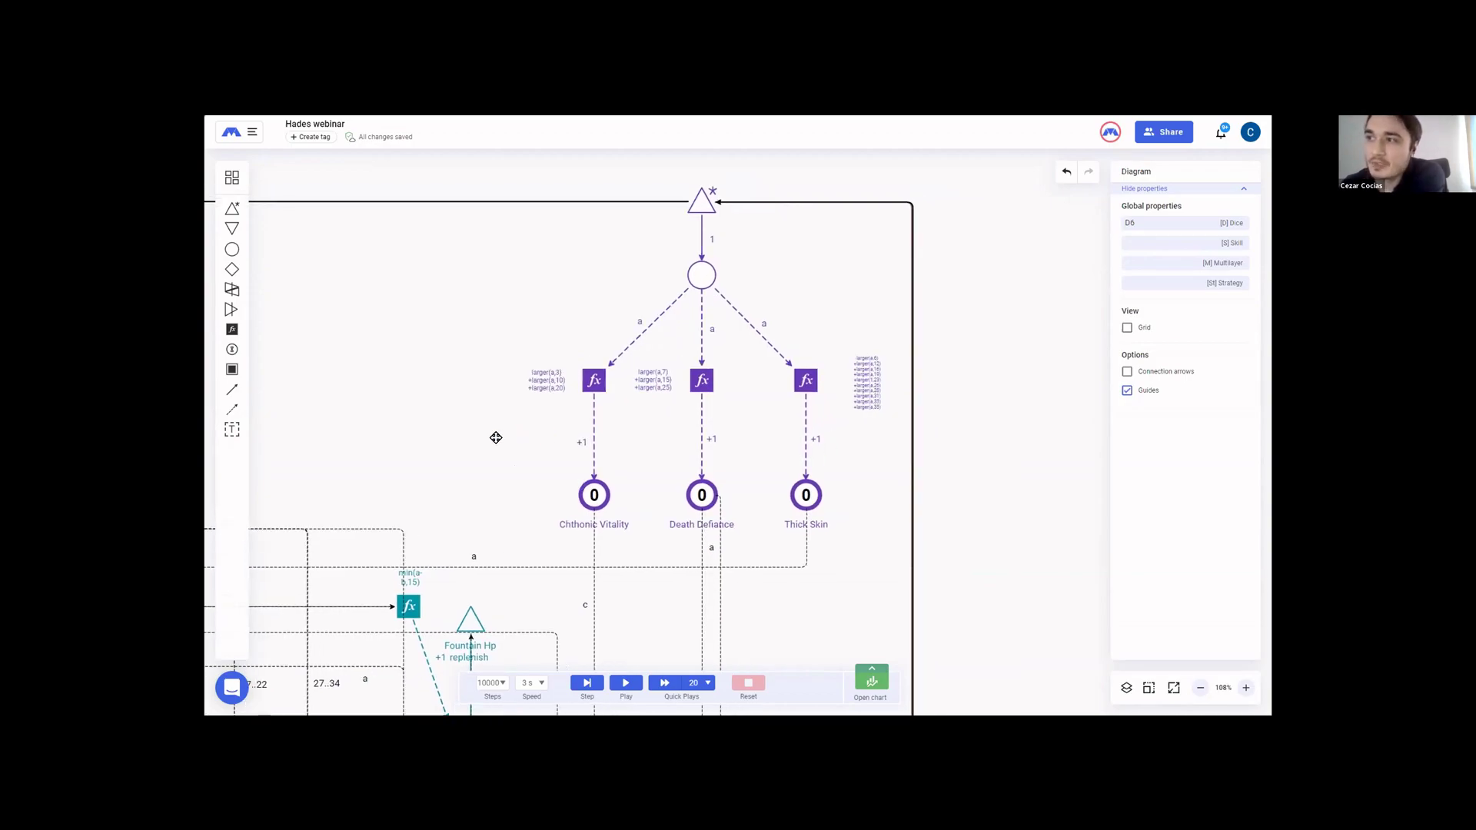
- Enlarge the label text of the register above the Chthonic Vitality pool to 18 pt
left_click(549, 381)
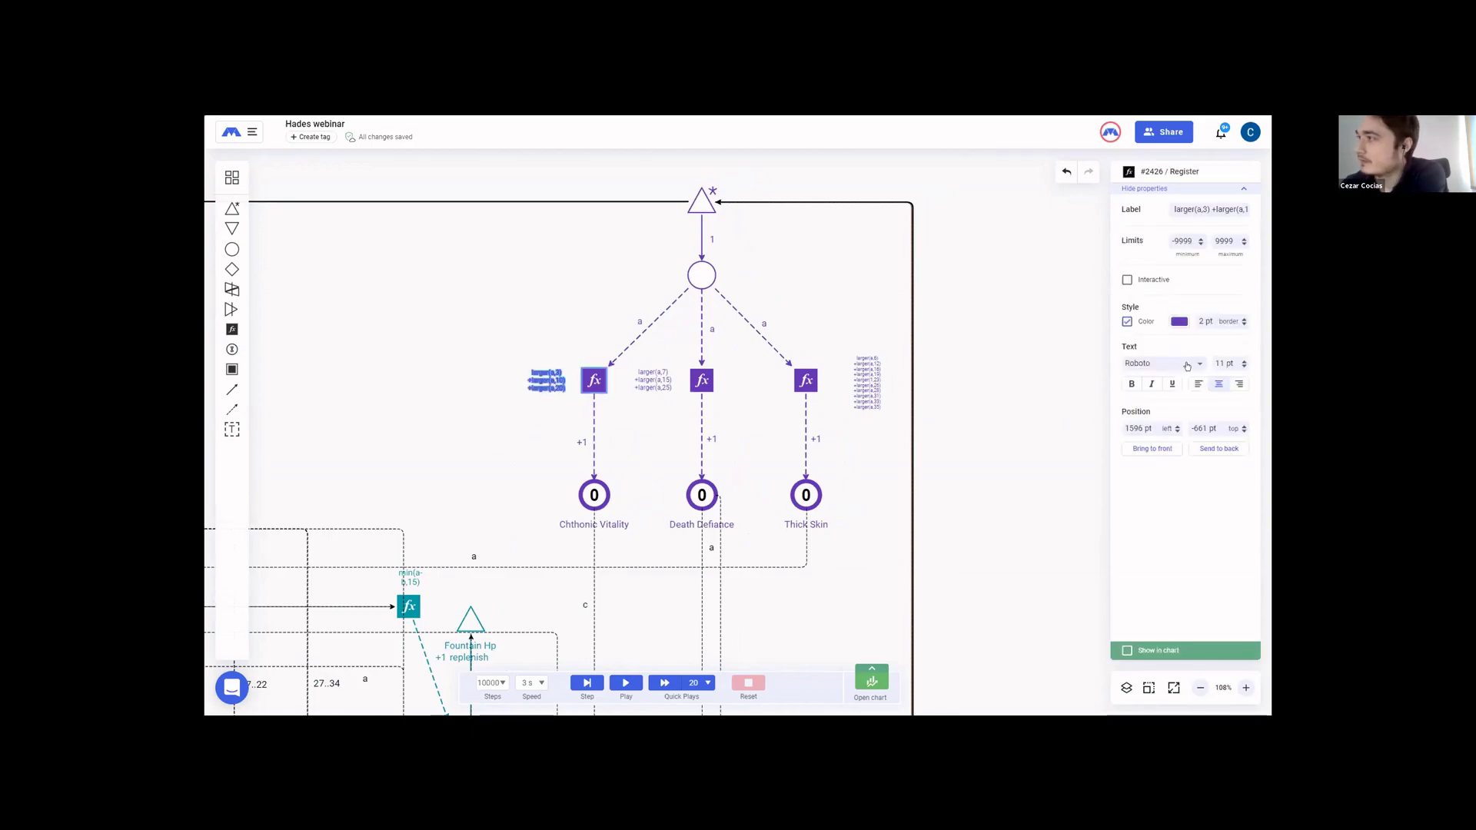
left_click(1242, 363)
left_click(1242, 363)
left_click(1242, 362)
left_click(541, 415)
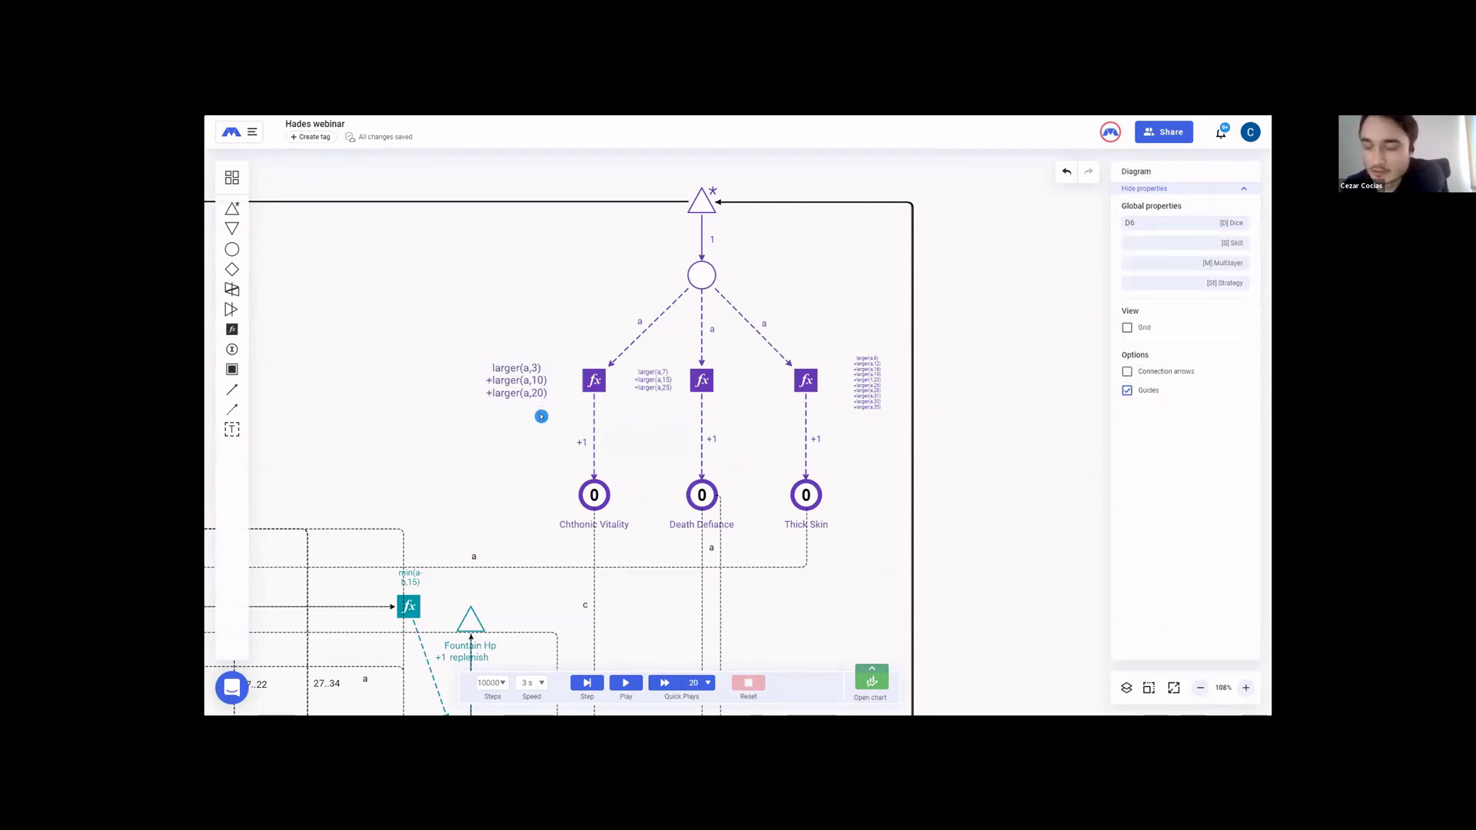
- Trace the path from the Darkness pool past the health section up to the Chthonic Vitality, Death Defiance and Thick Skin registers
left_click_drag(430, 469, 879, 185)
left_click_drag(606, 329, 695, 188)
left_click_drag(599, 393, 672, 312)
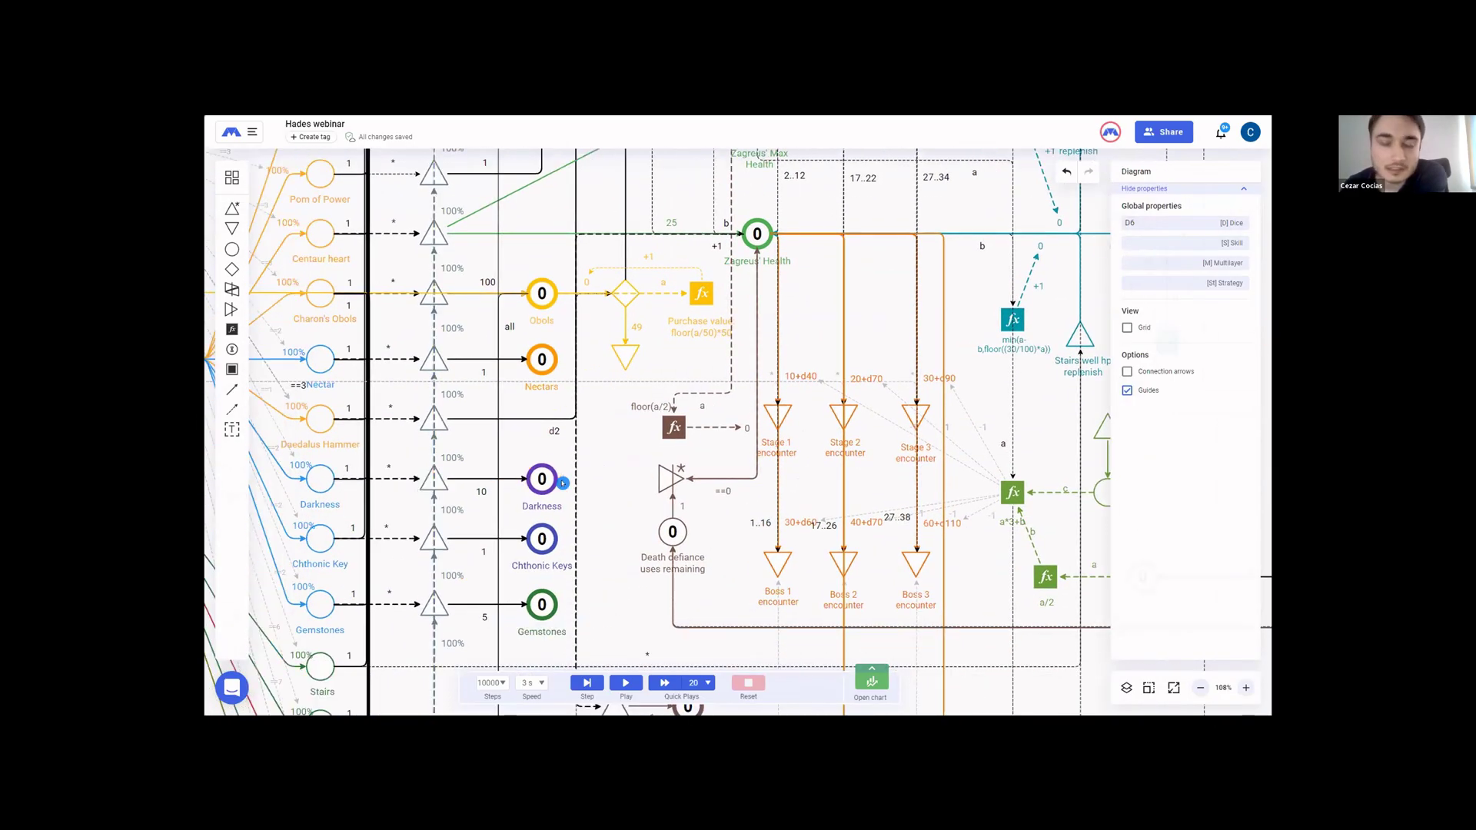
left_click_drag(605, 449, 499, 576)
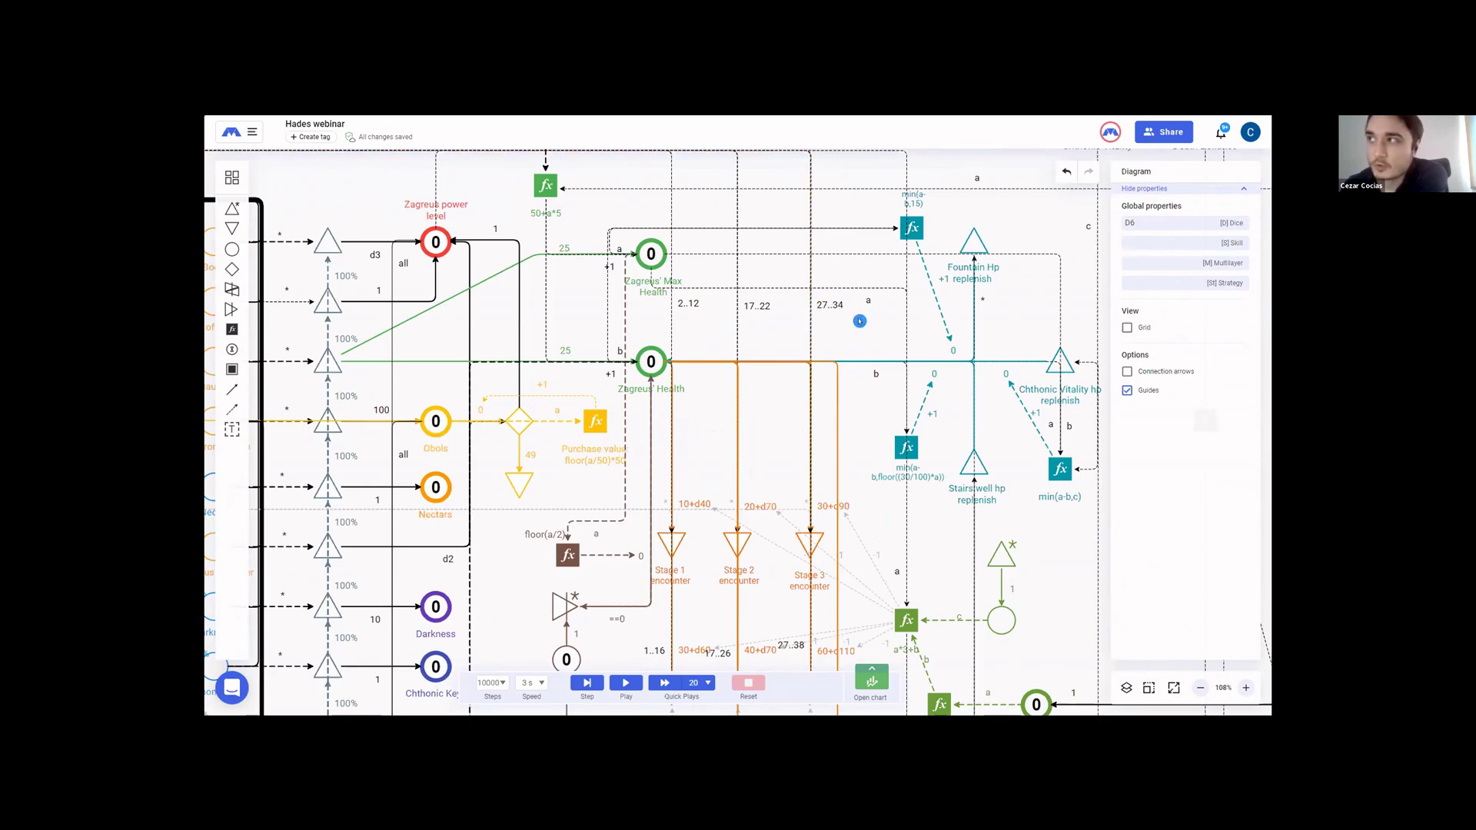
left_click_drag(864, 321, 453, 658)
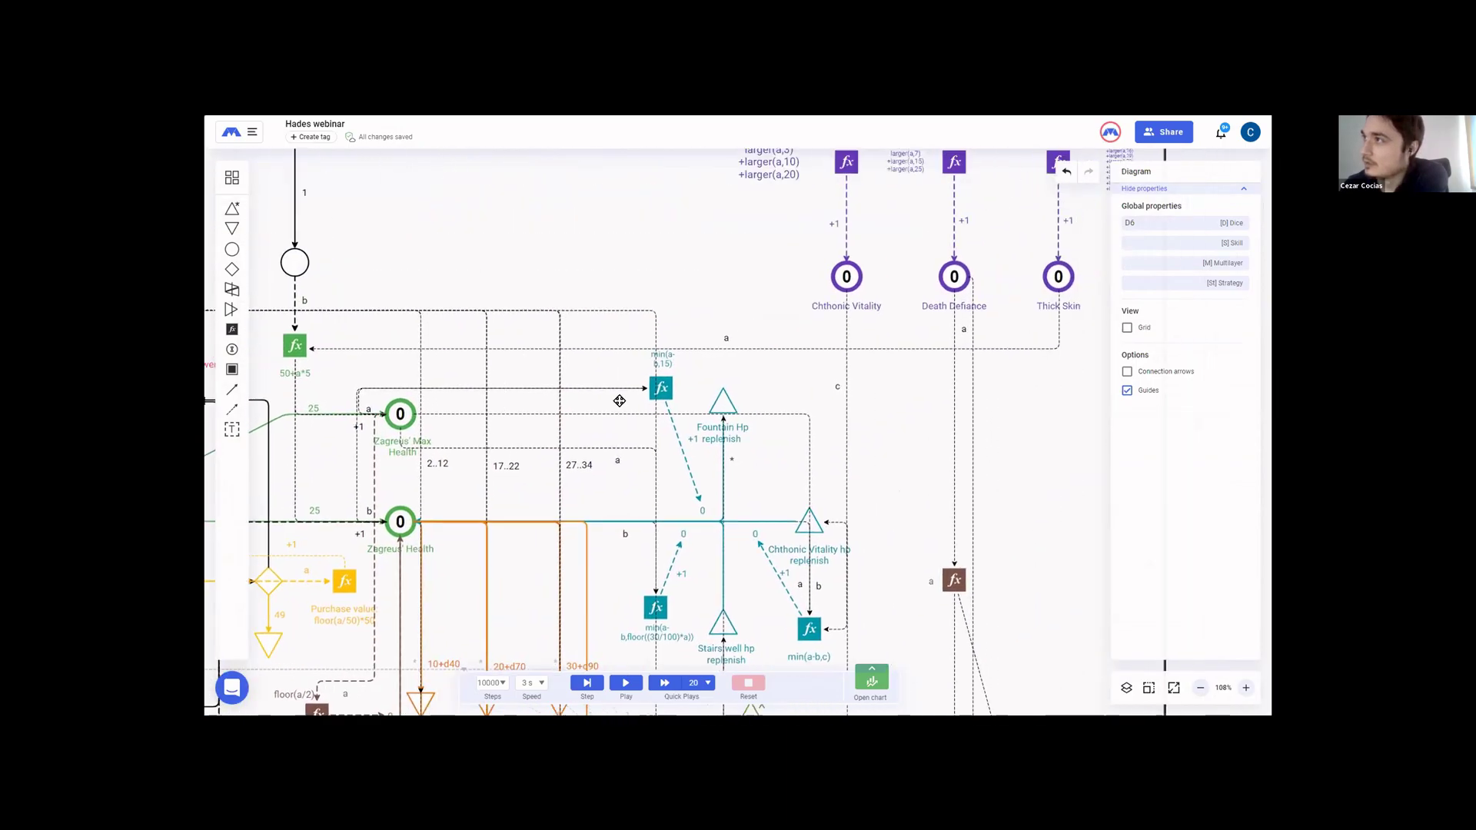
left_click_drag(684, 283, 665, 330)
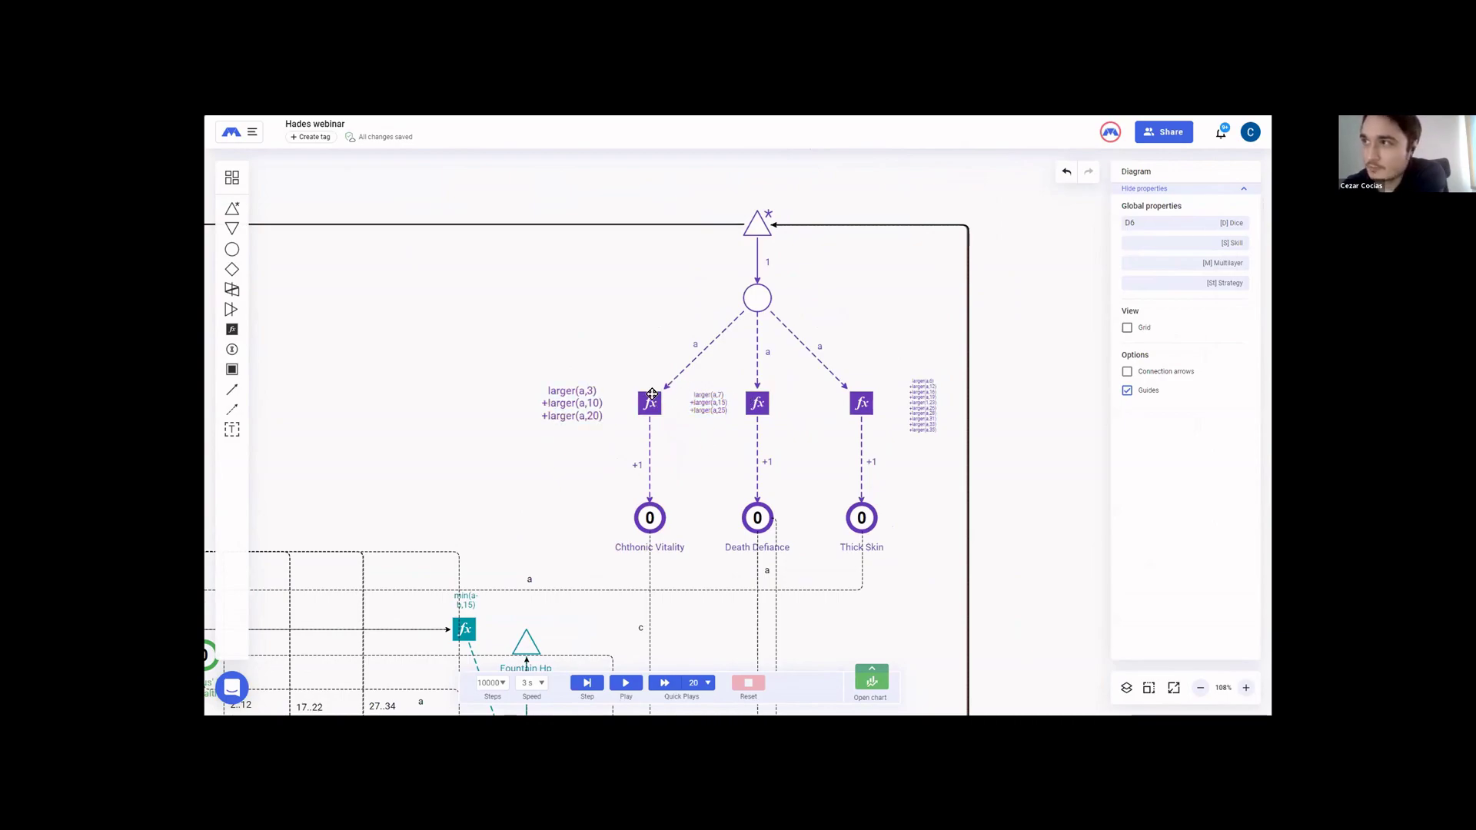
- Set the label text of the Chthonic Vitality register back to 11 pt
left_click(588, 415)
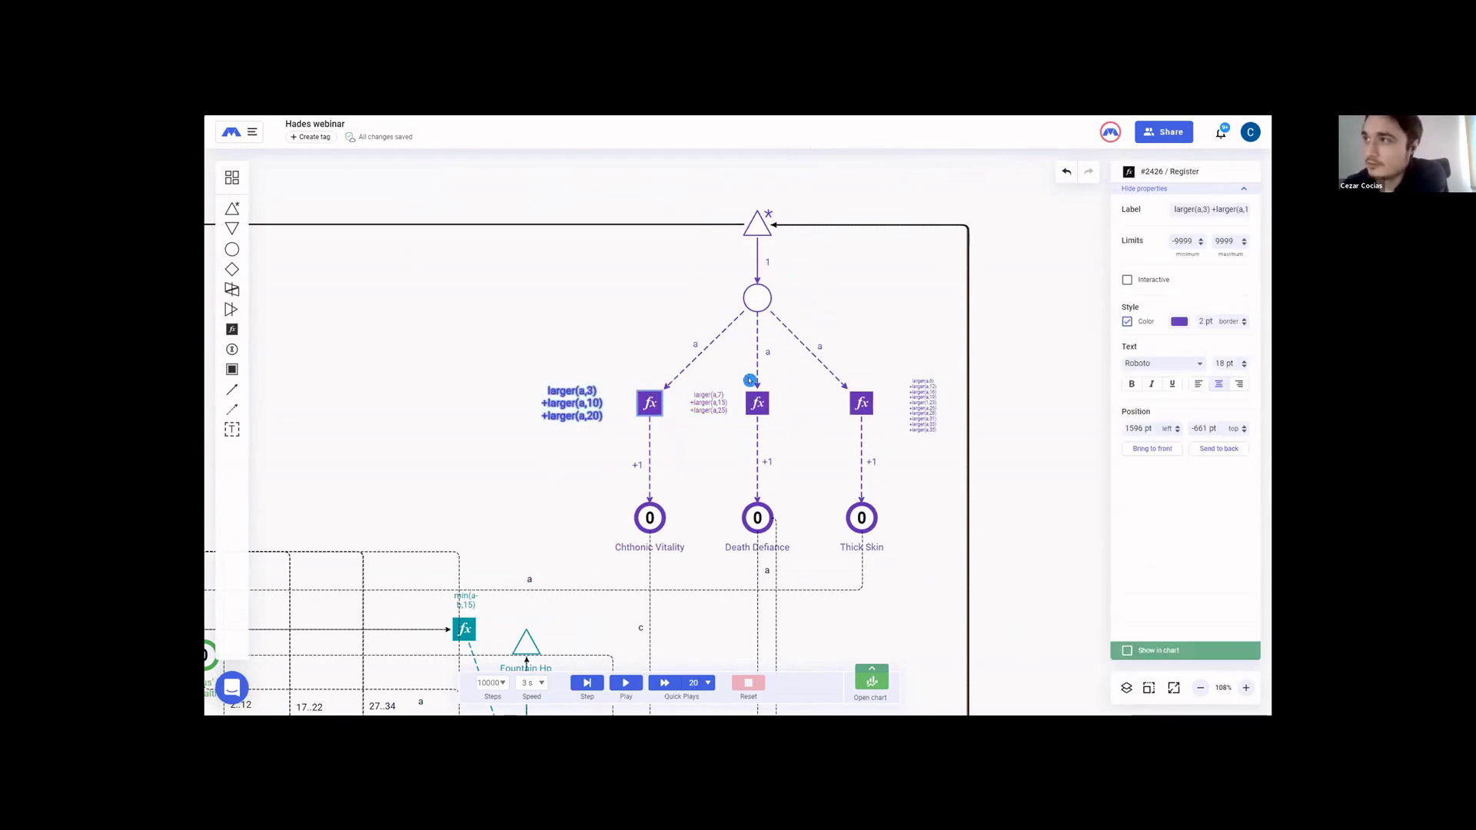
left_click(1243, 367)
left_click(1243, 366)
left_click(1242, 367)
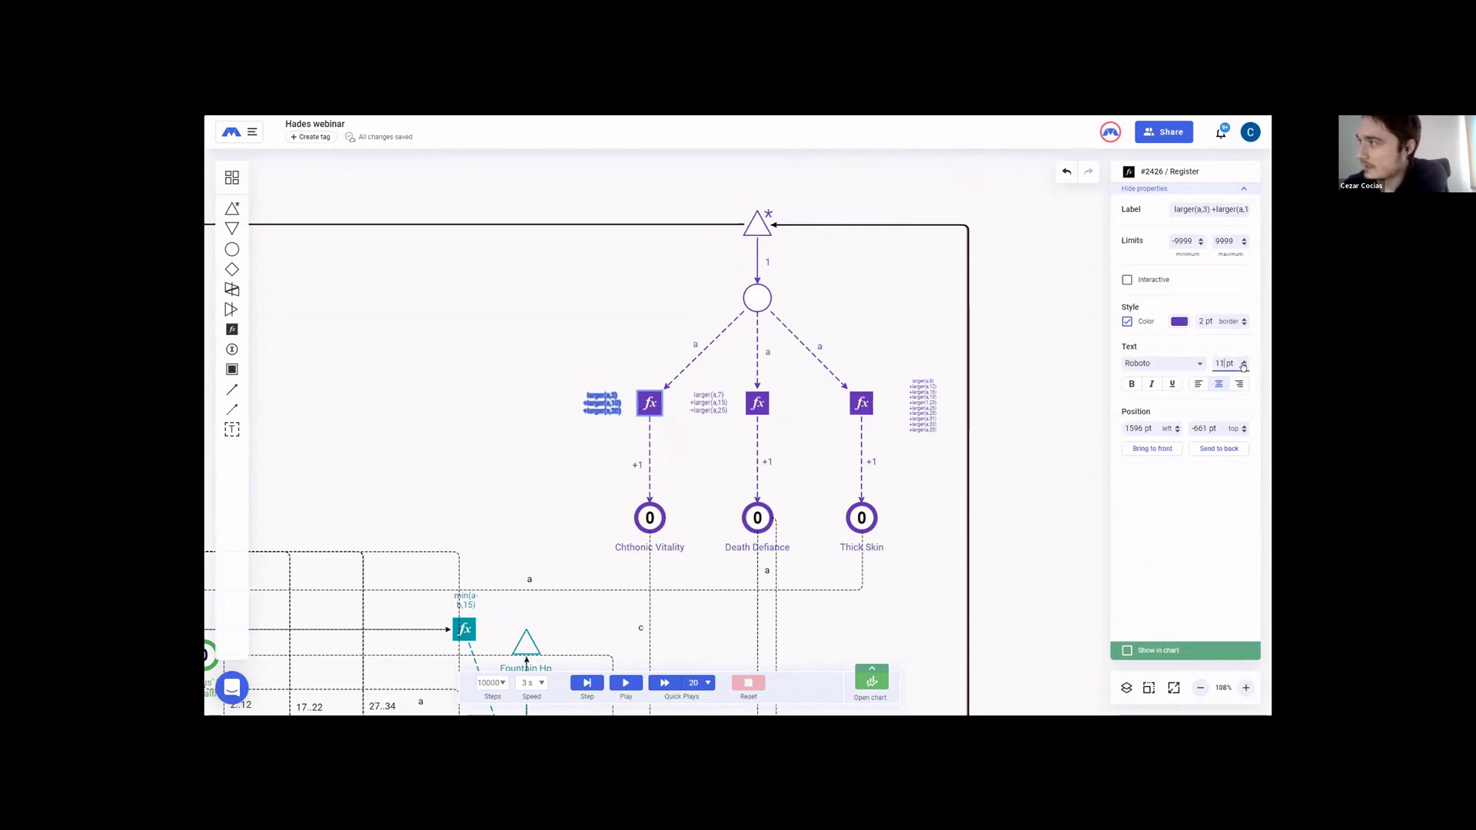
left_click(471, 438)
left_click(713, 461)
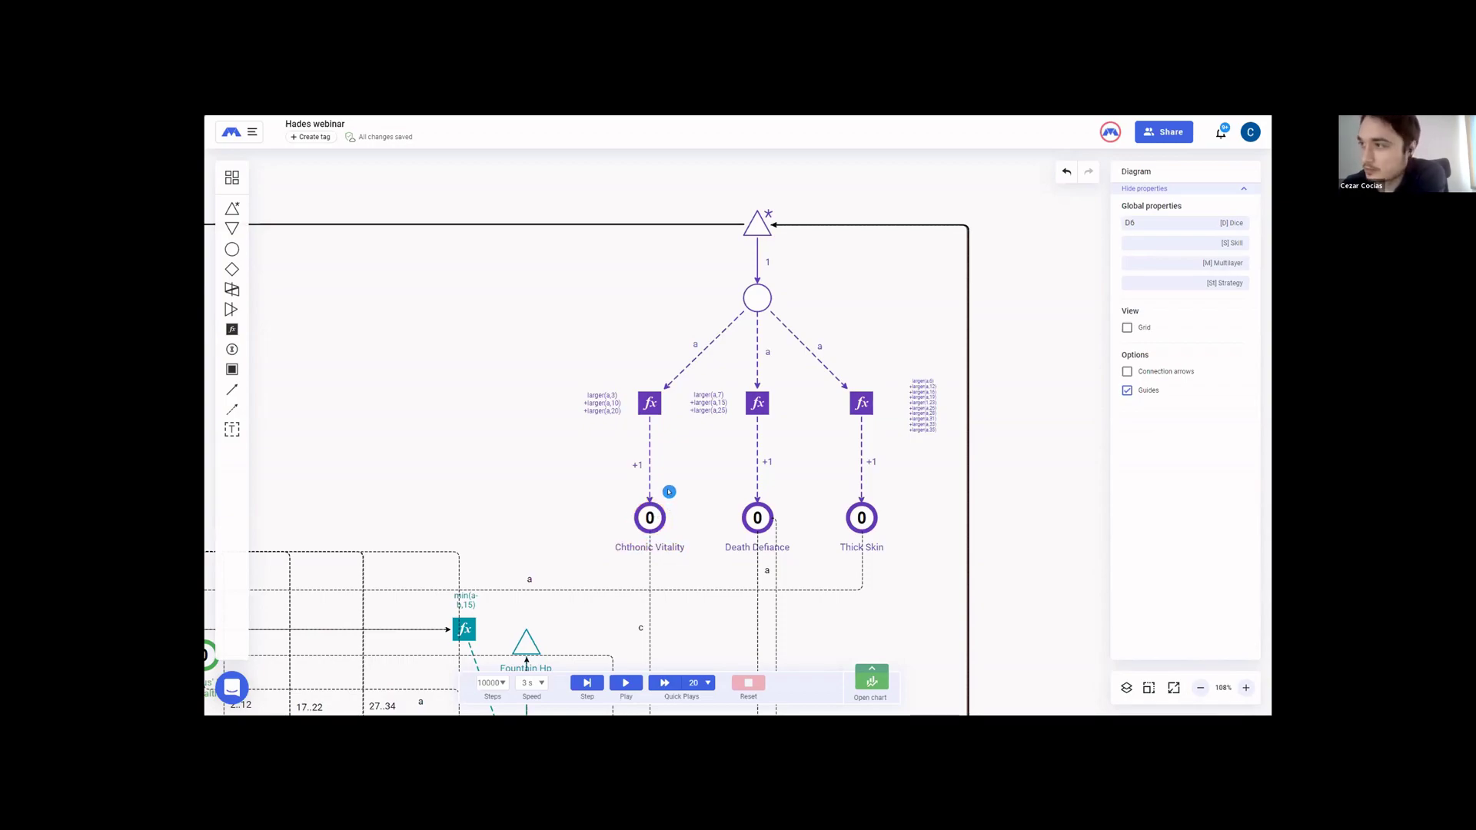
- Run one simulation step, compare Zagreus' health pools with the Chthonic Vitality, Death Defiance and Thick Skin pools, and reset it
left_click_drag(717, 471, 681, 477)
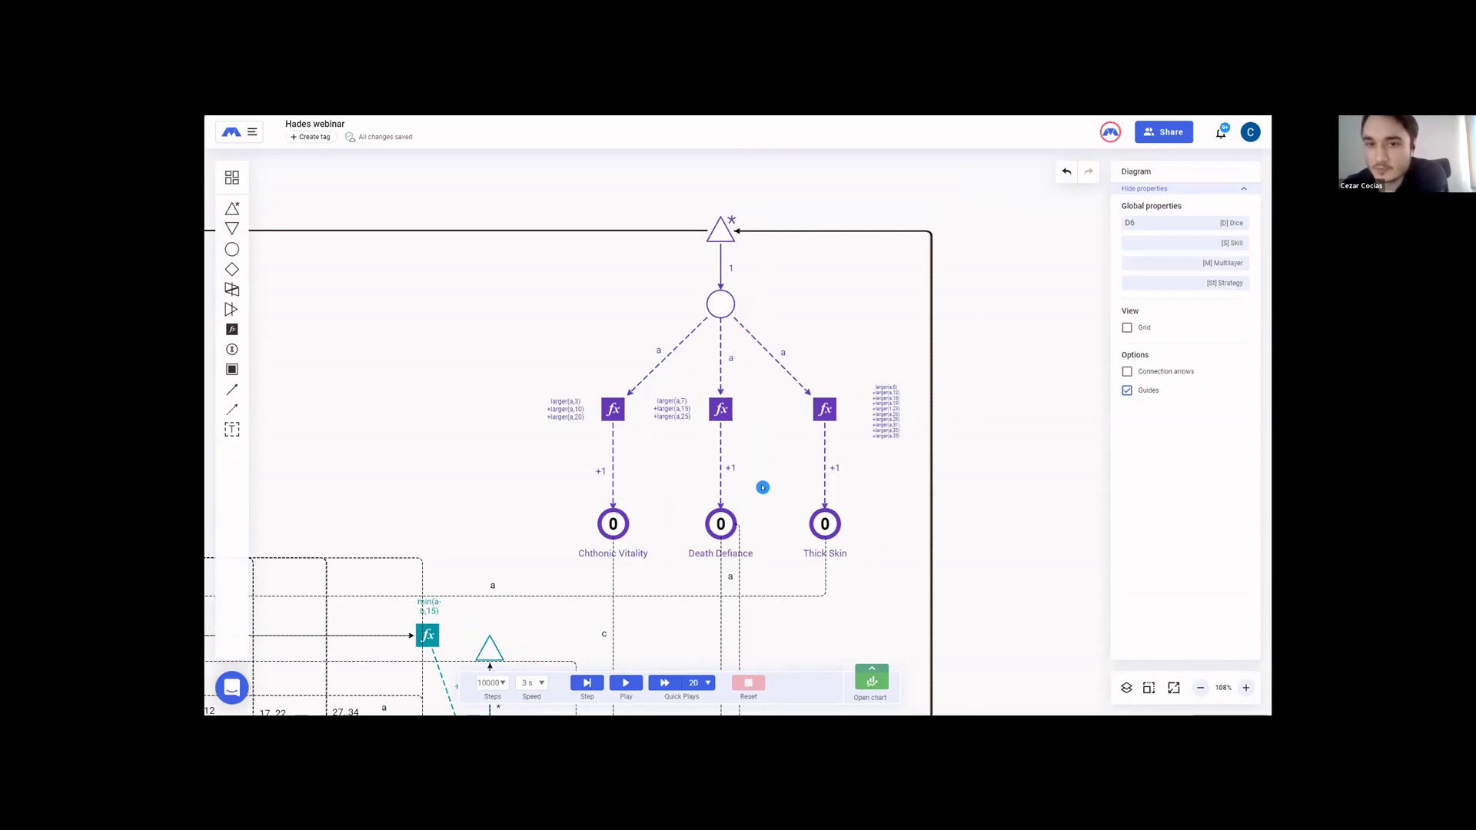
left_click_drag(783, 503, 752, 498)
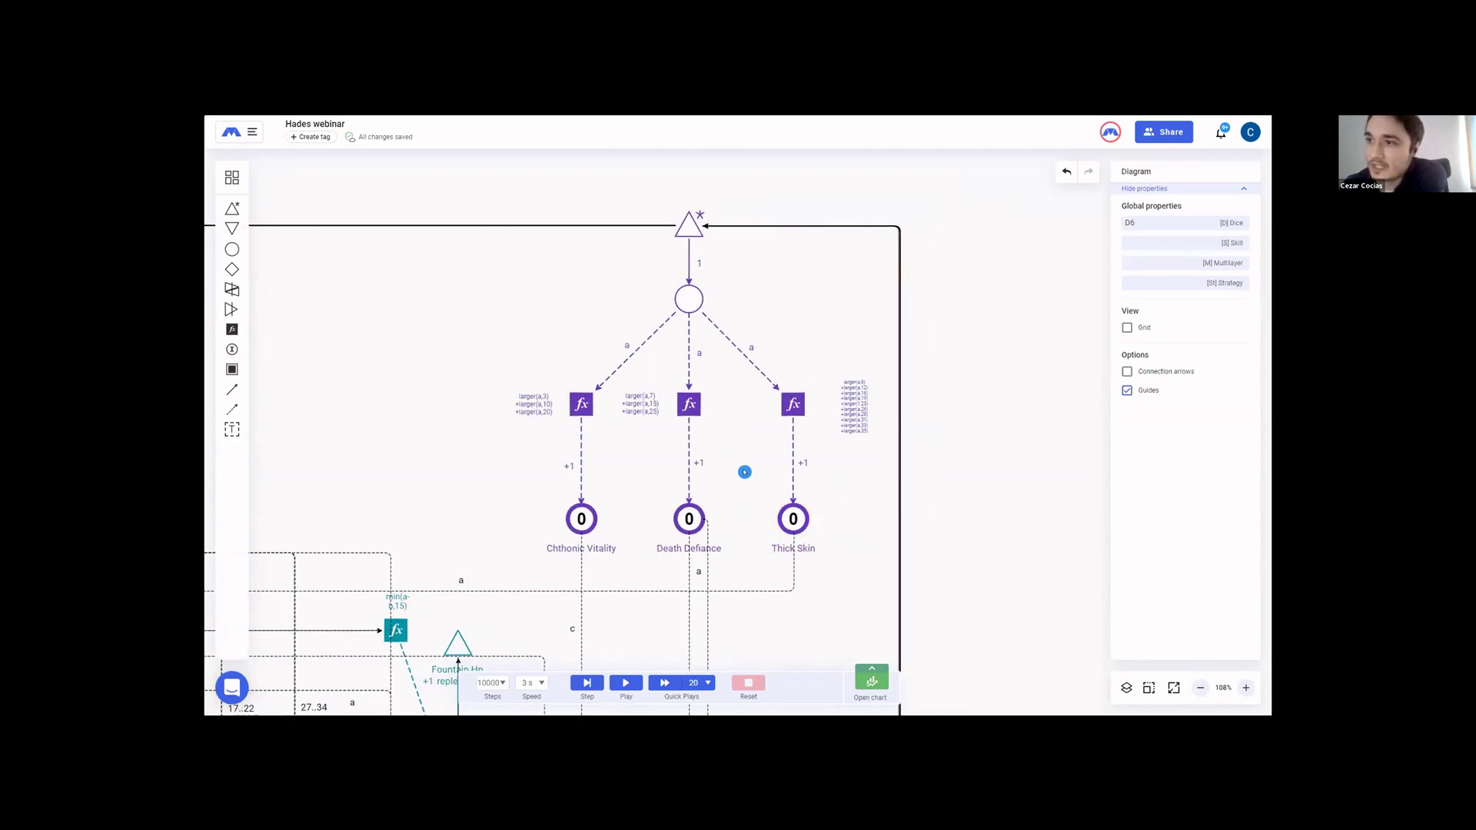
left_click_drag(366, 503, 764, 376)
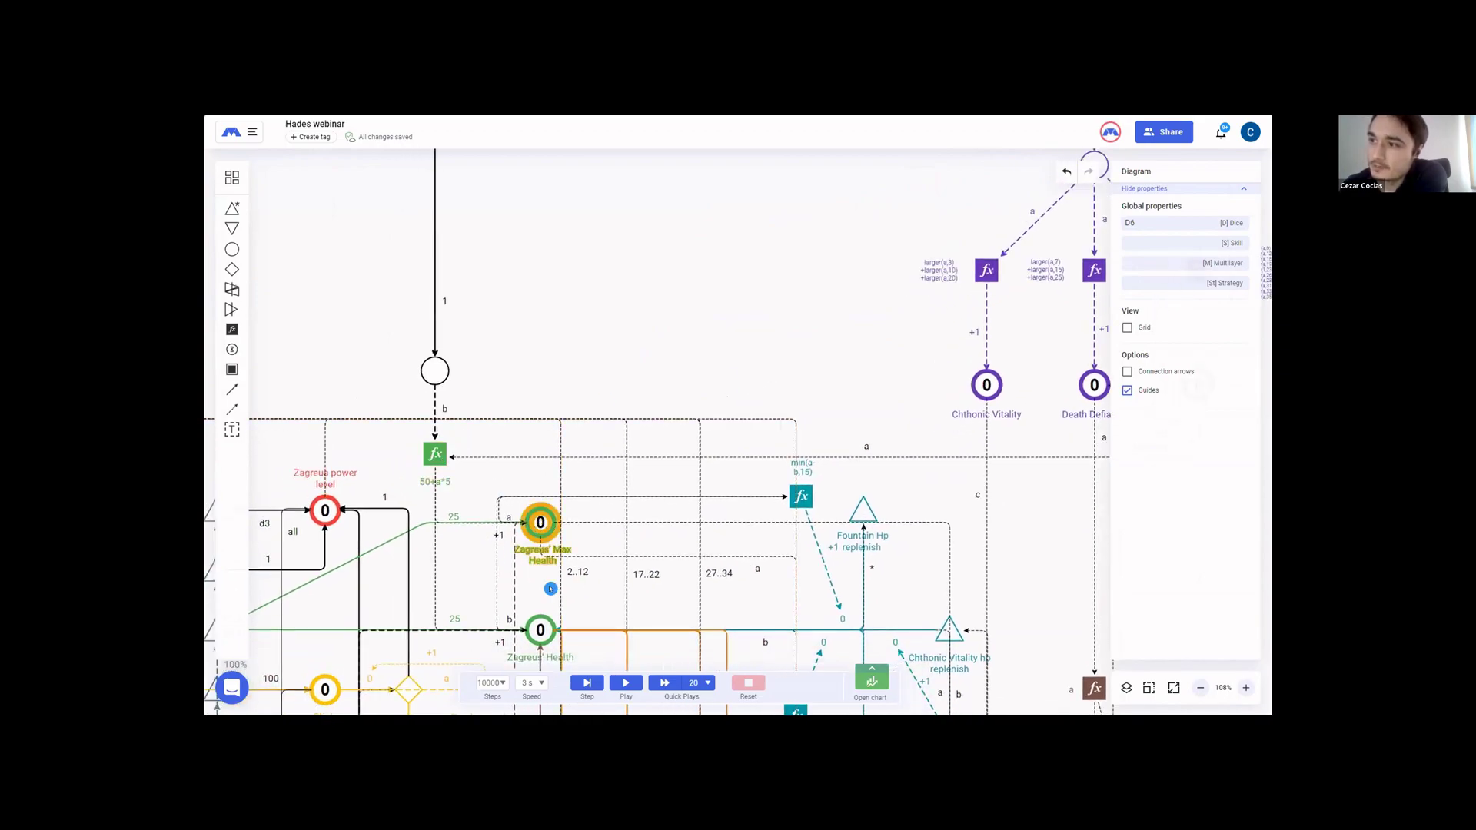
left_click(587, 684)
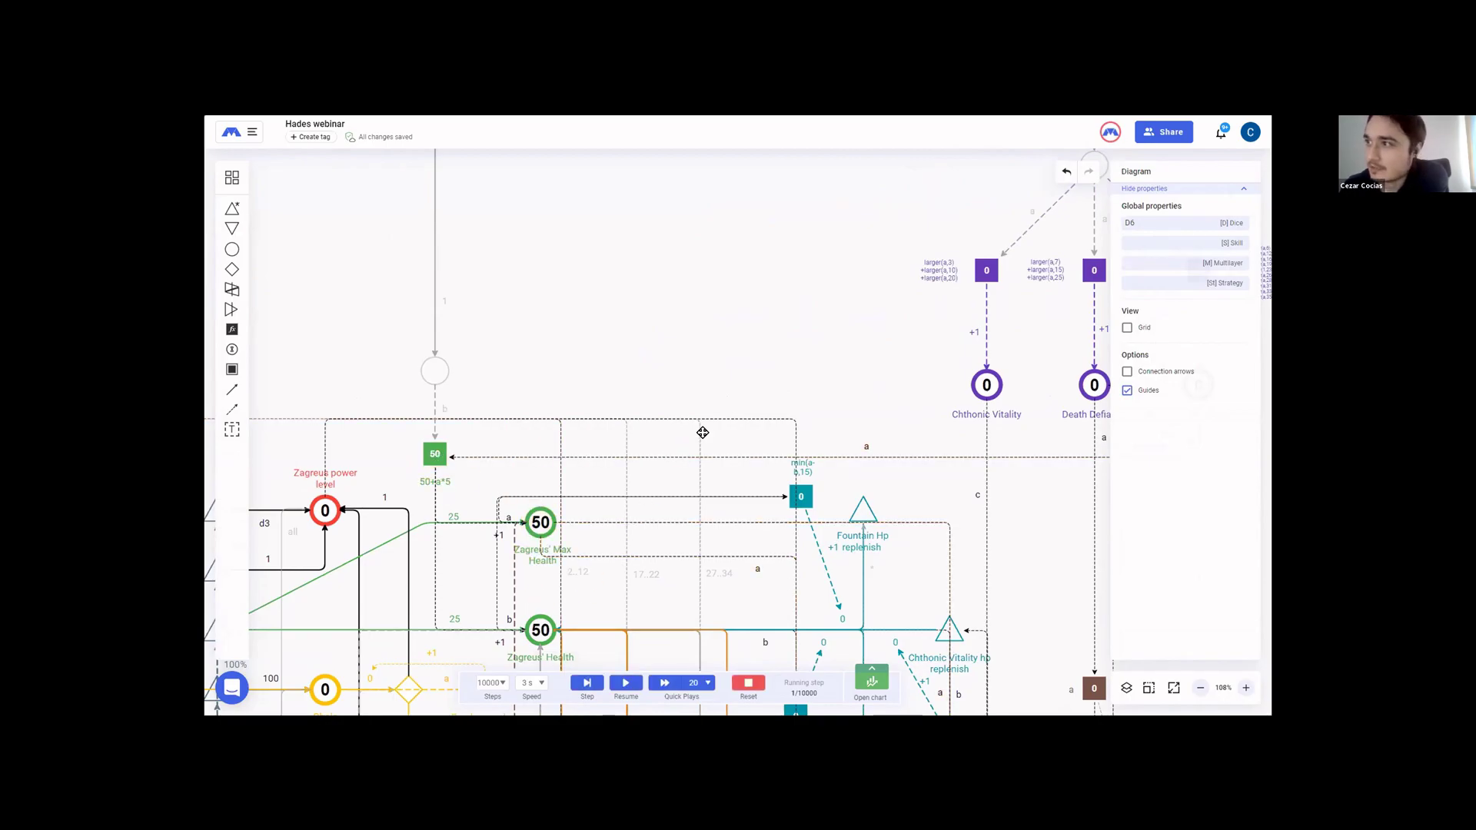
left_click_drag(707, 391, 501, 430)
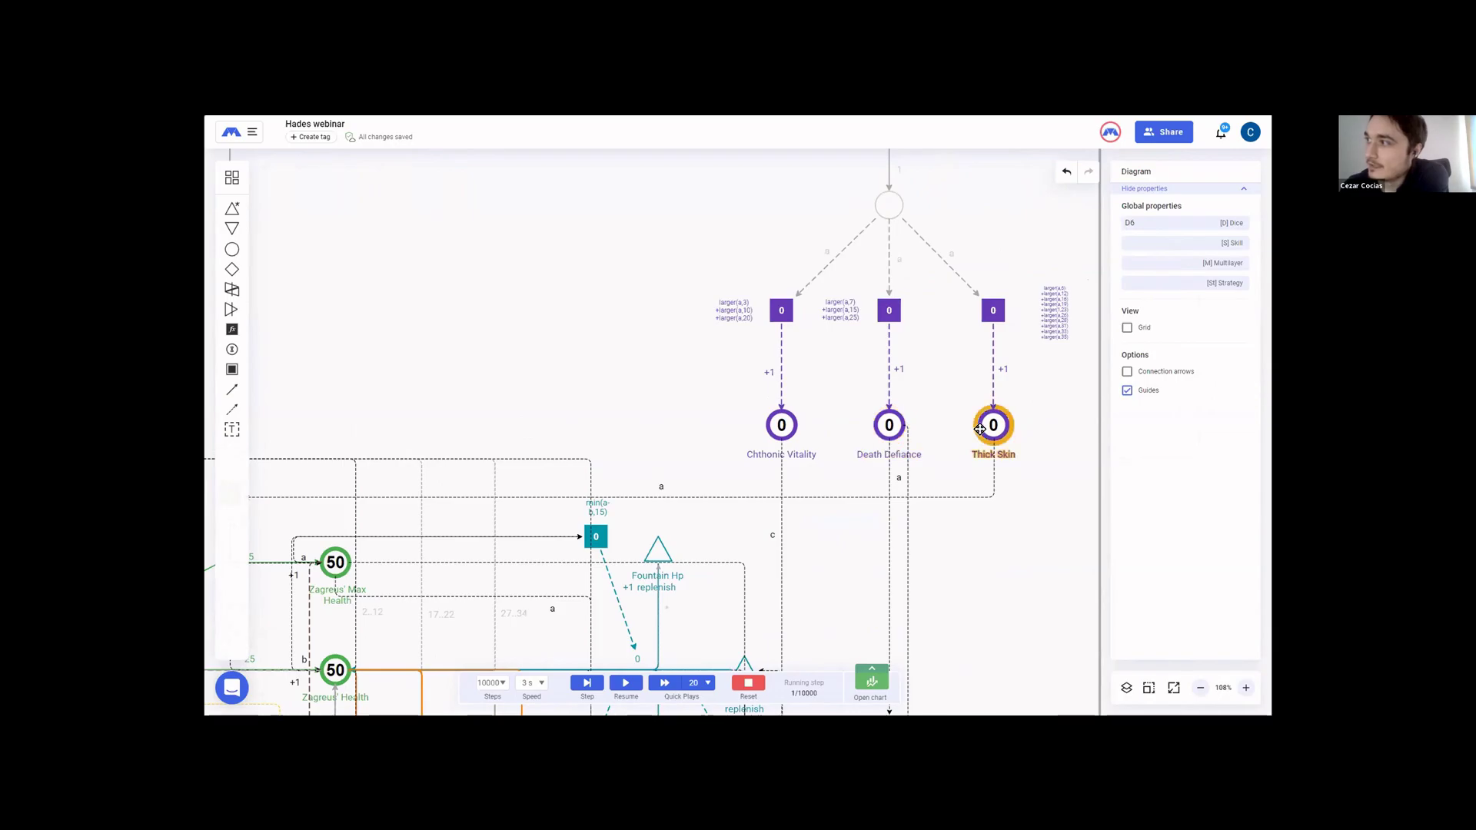
left_click_drag(588, 402, 550, 417)
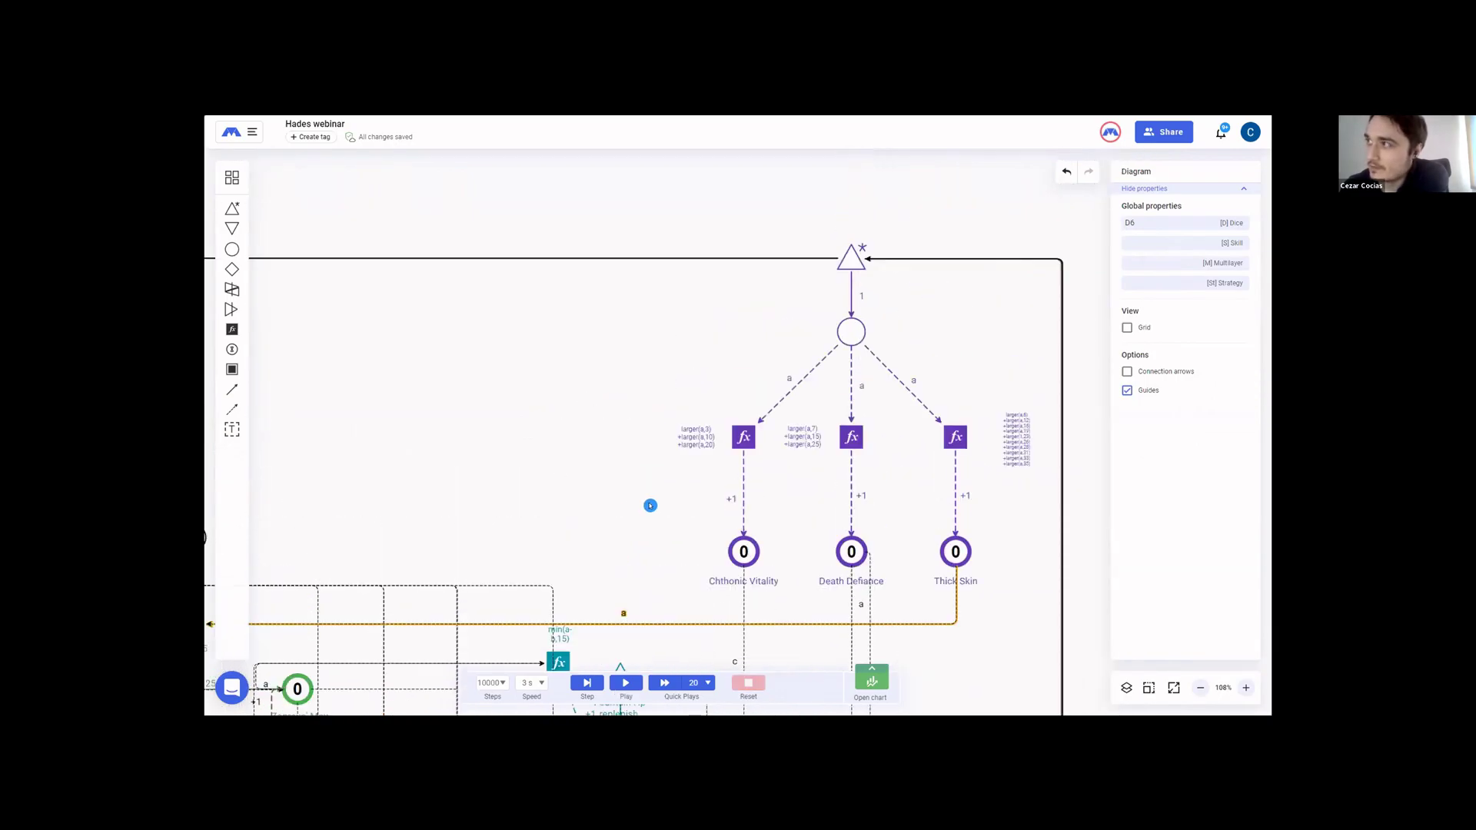
- Set the starting resources of the pool that feeds the three purple upgrade registers to 40
left_click(851, 332)
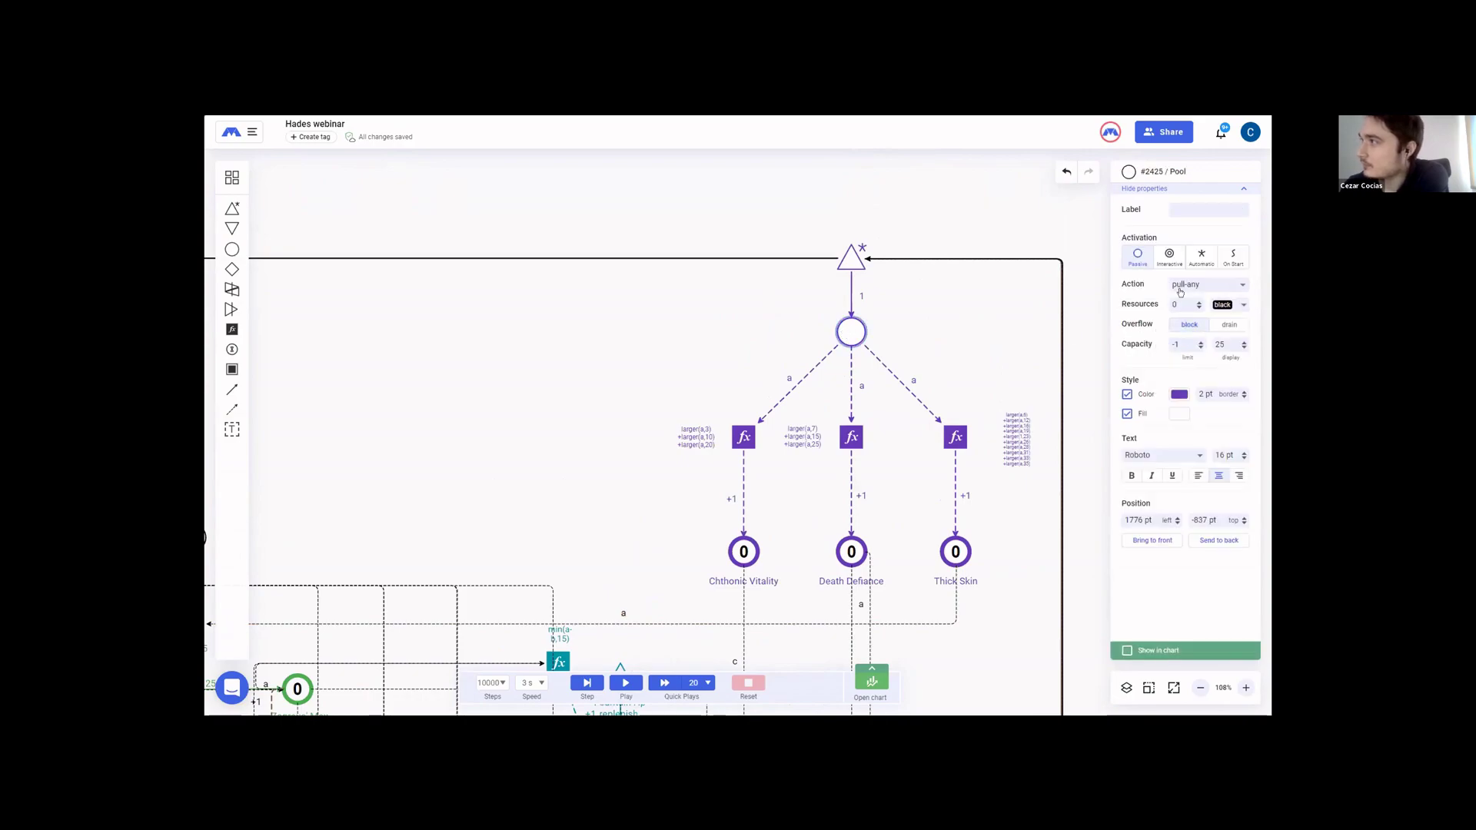
double_click(1180, 303)
type("40")
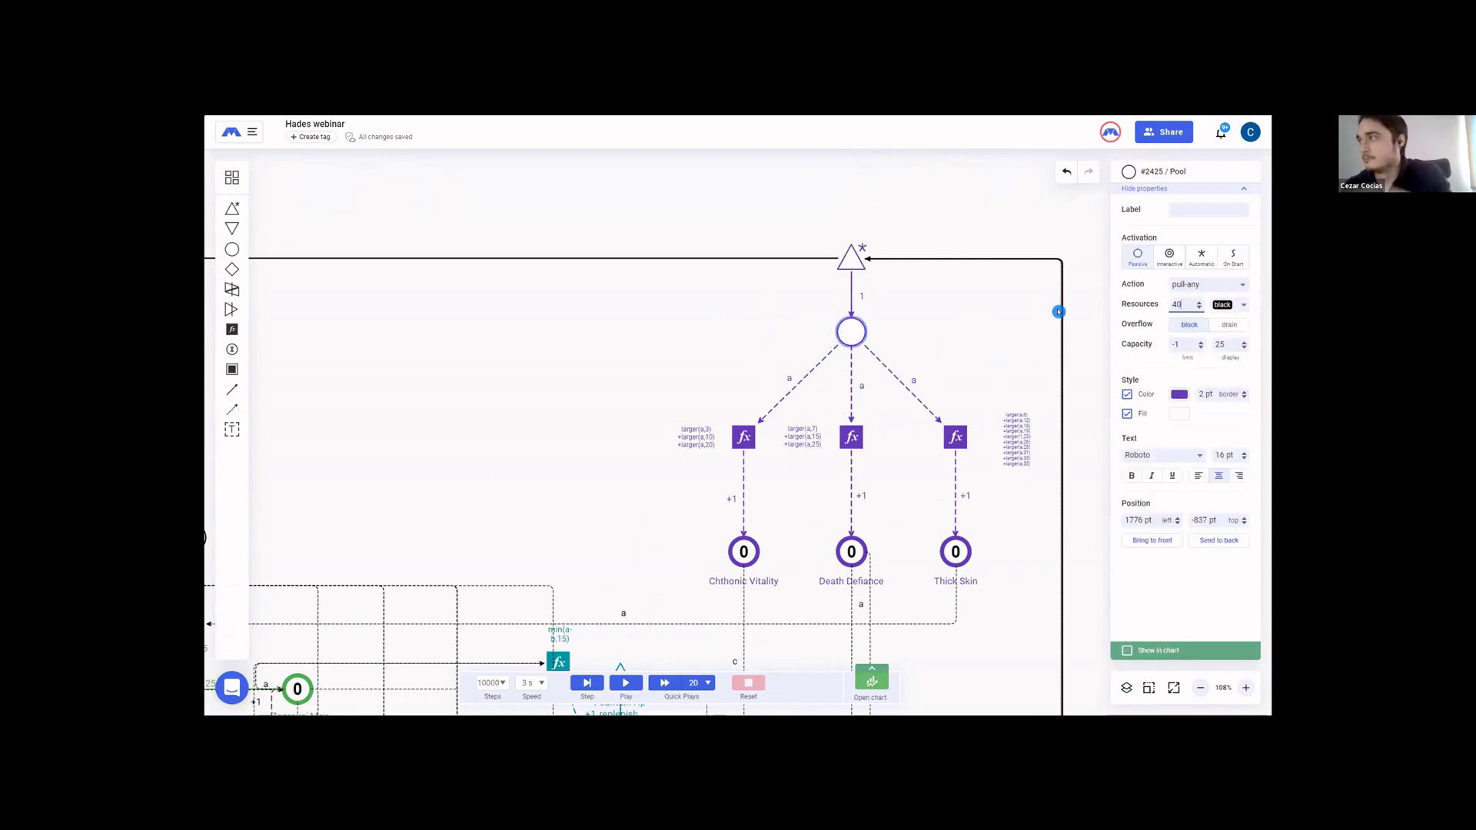
left_click(590, 382)
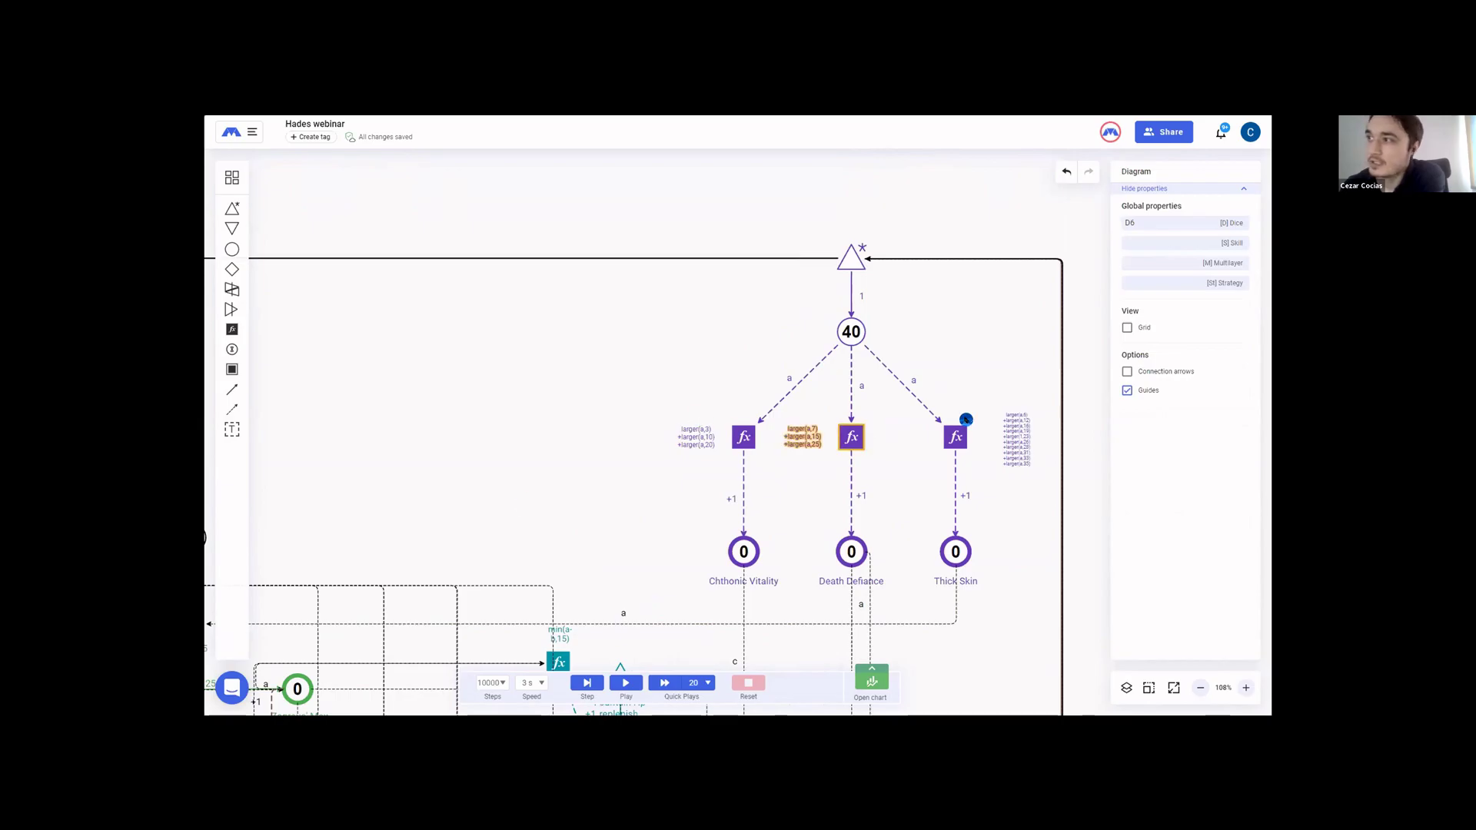
- Run one simulation step and follow the effect of the upgrade pools on Zagreus' Max Health and Zagreus' Health
left_click(587, 680)
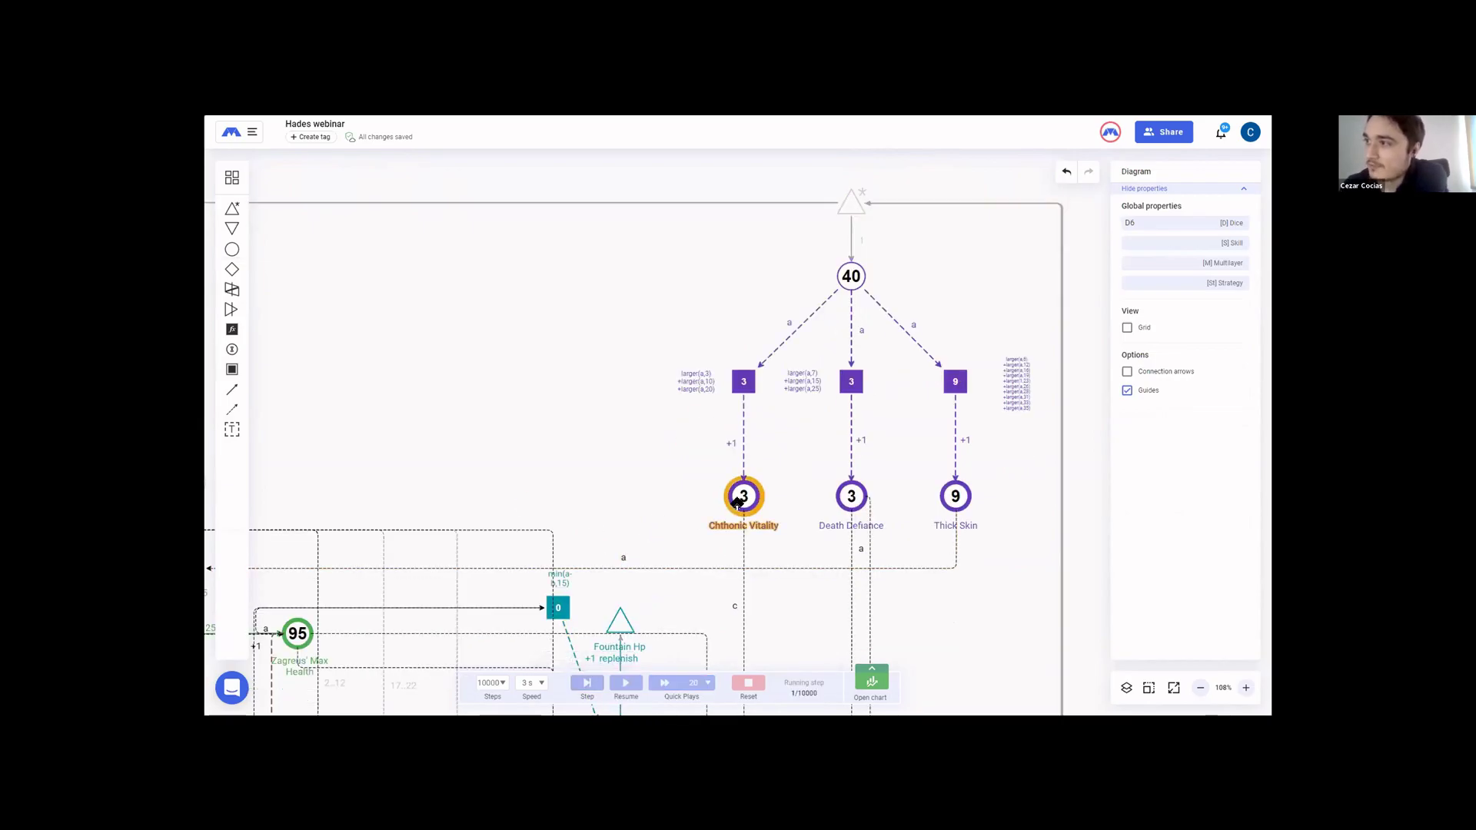
left_click_drag(485, 406, 807, 260)
left_click_drag(833, 312, 572, 336)
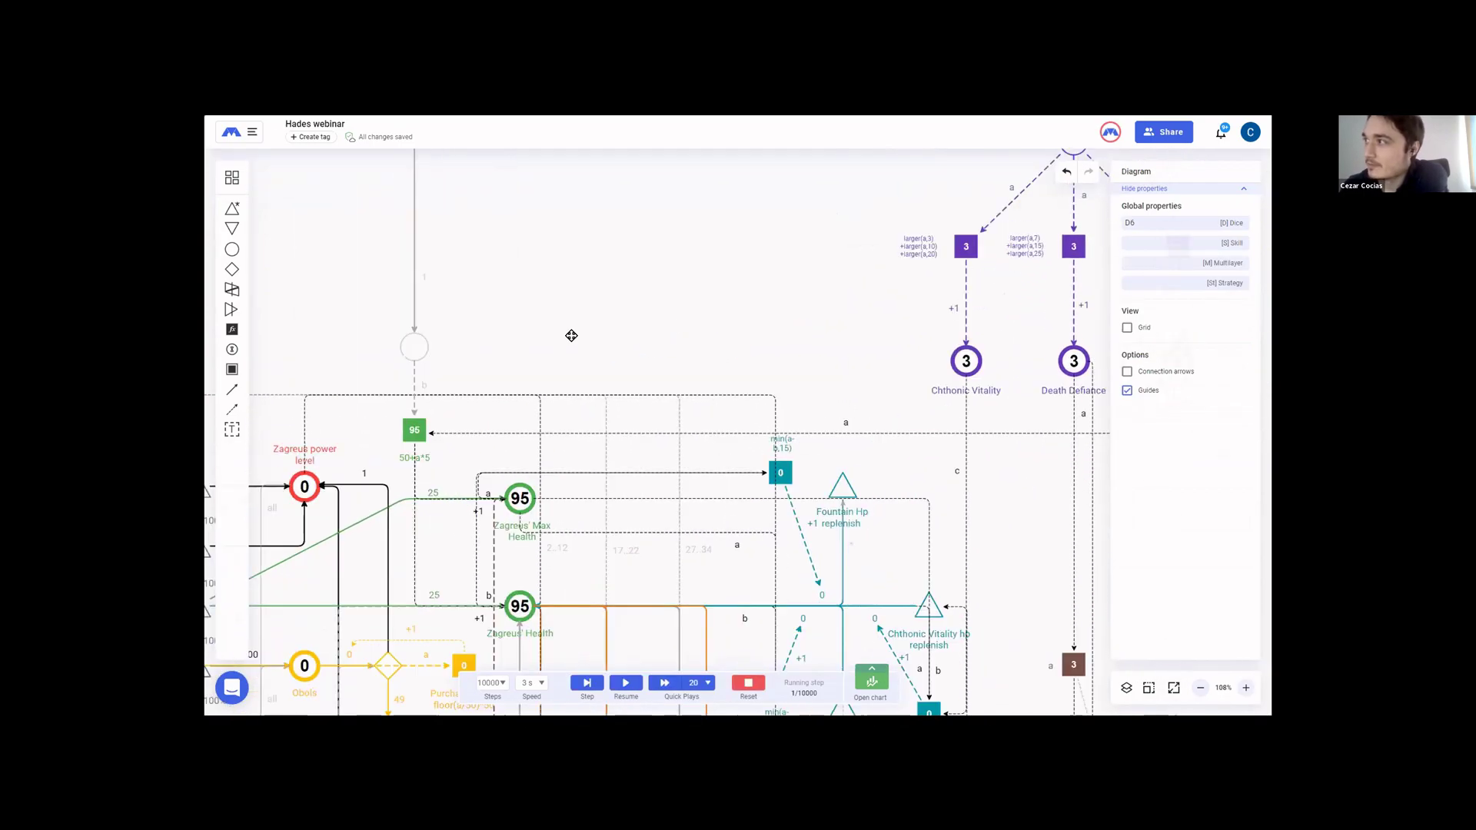
left_click_drag(471, 362, 629, 308)
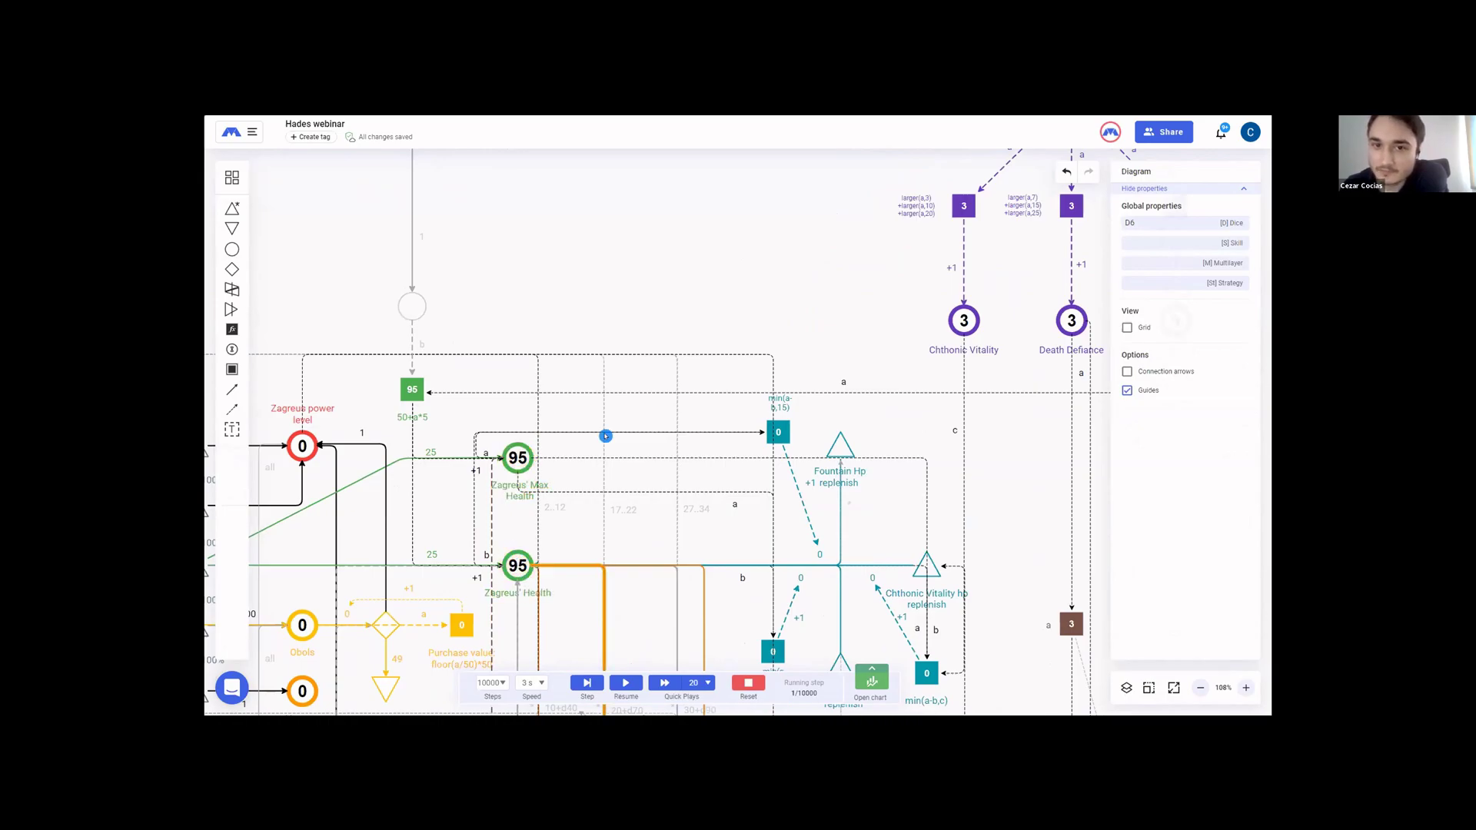
- Reset the simulation and set the starting resources of the pool feeding the three purple upgrade registers to 0
left_click_drag(876, 311, 604, 396)
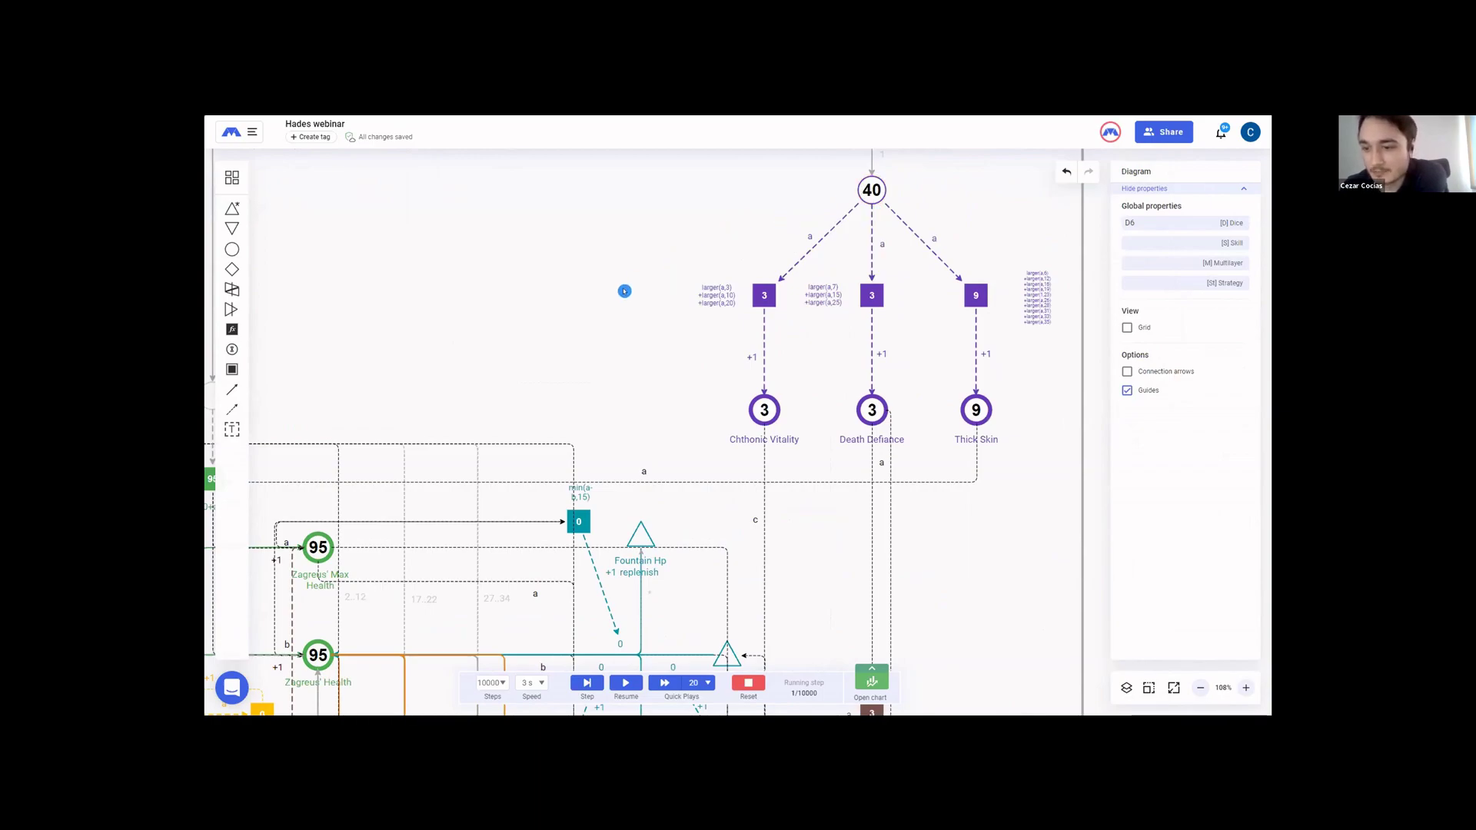
left_click_drag(608, 301, 523, 362)
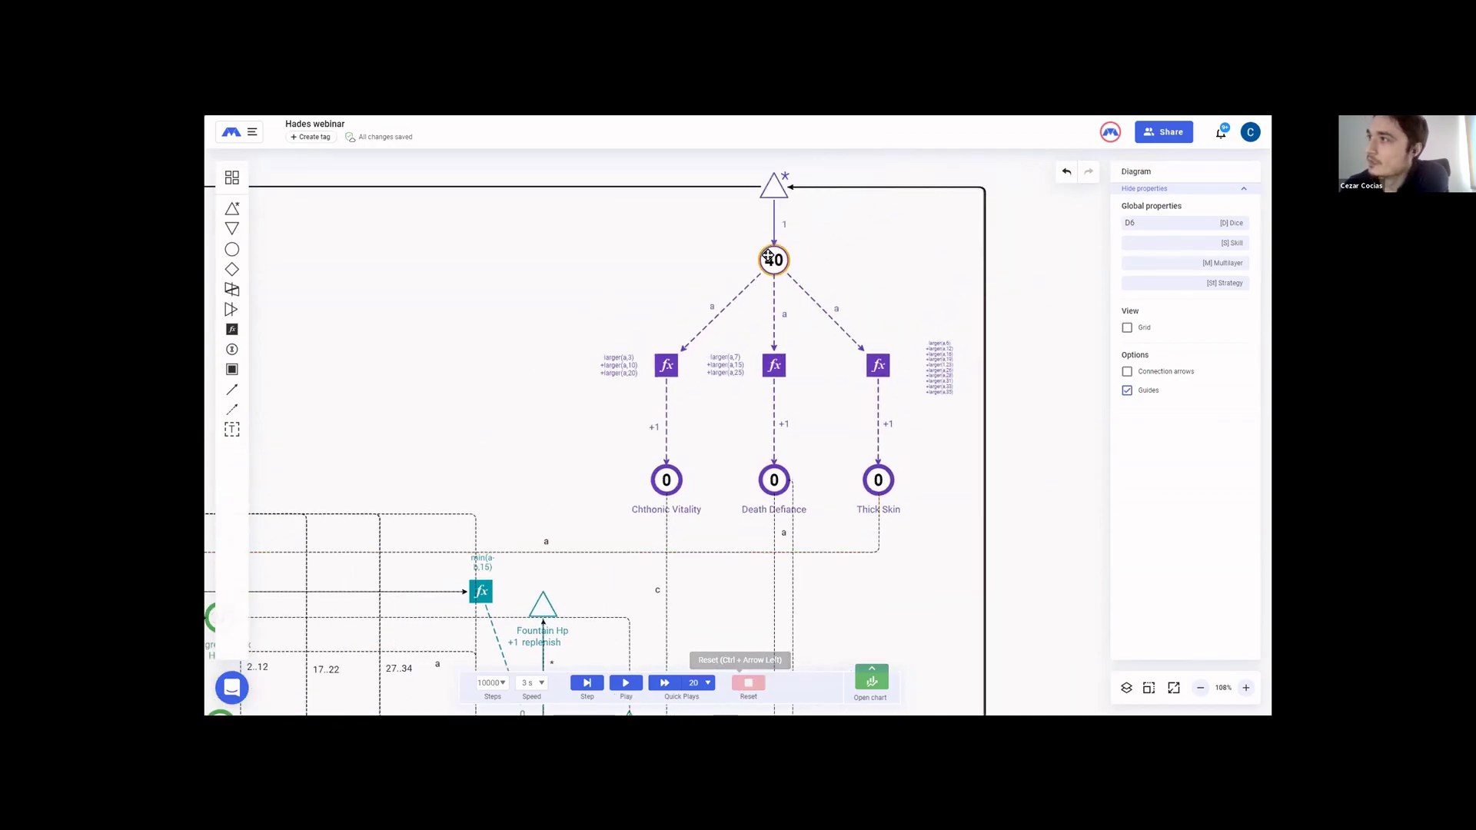
left_click(780, 259)
left_click(1129, 303)
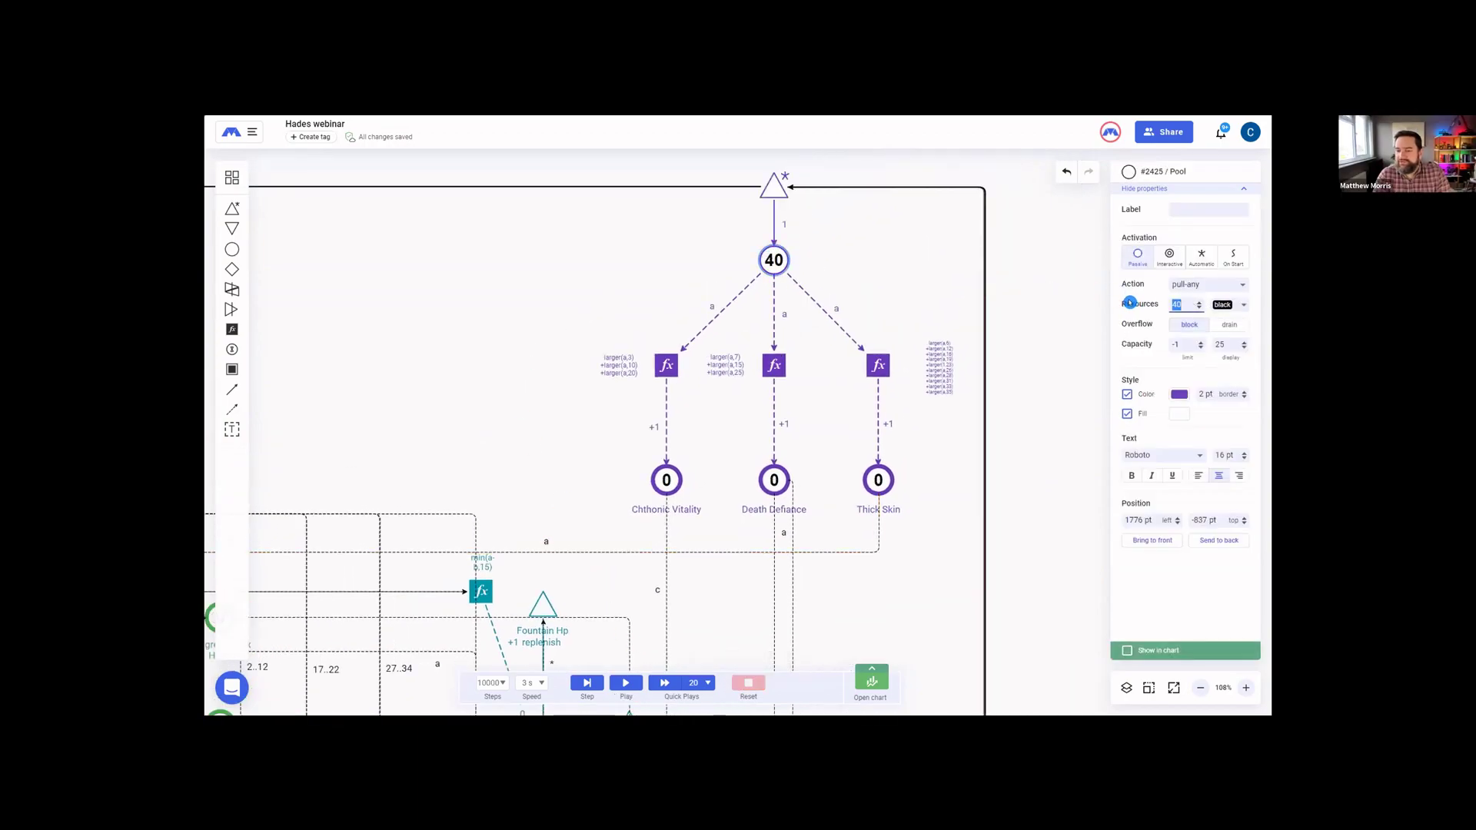
key("BackSpace")
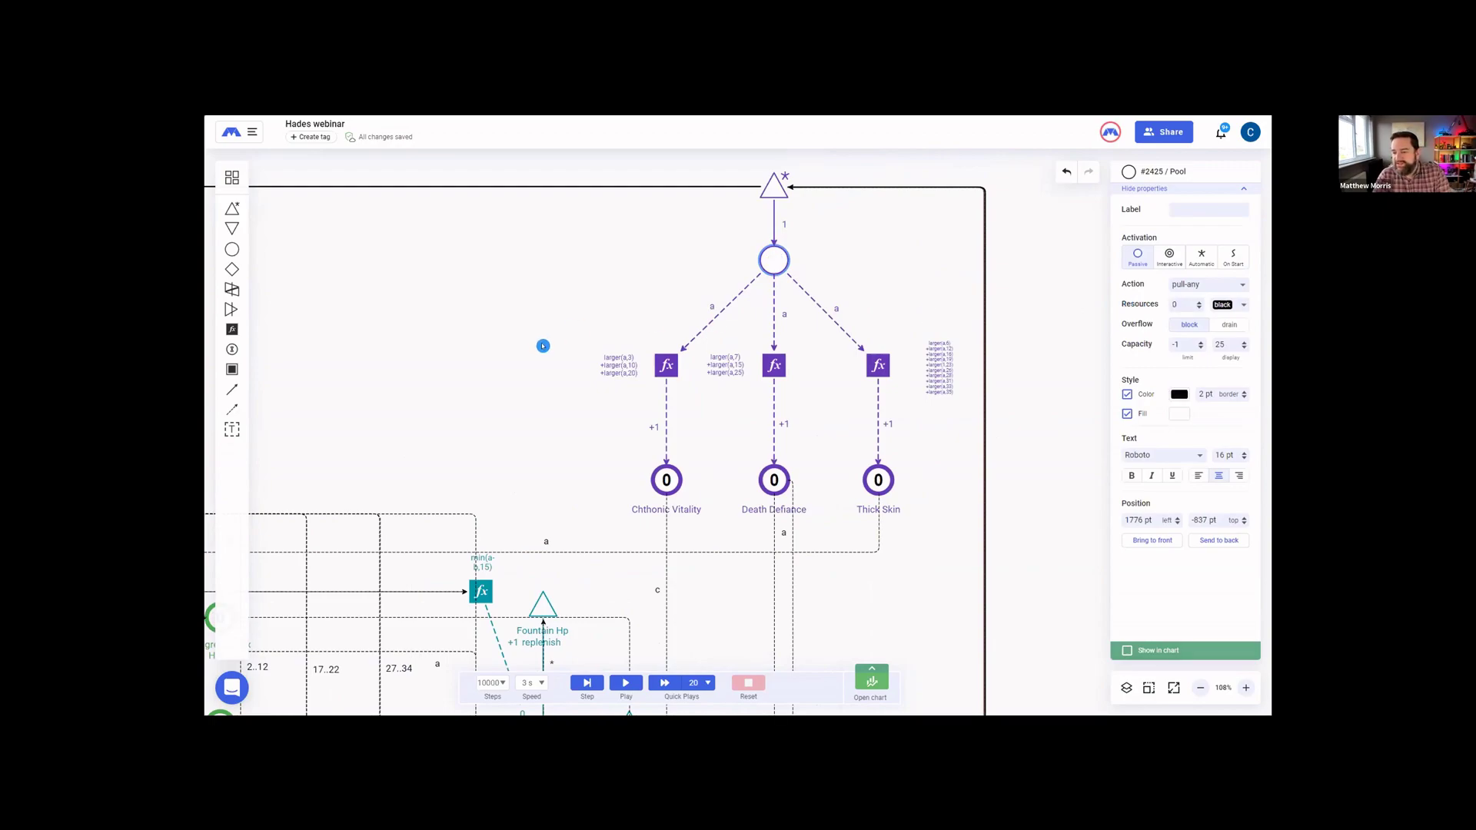
left_click(498, 373)
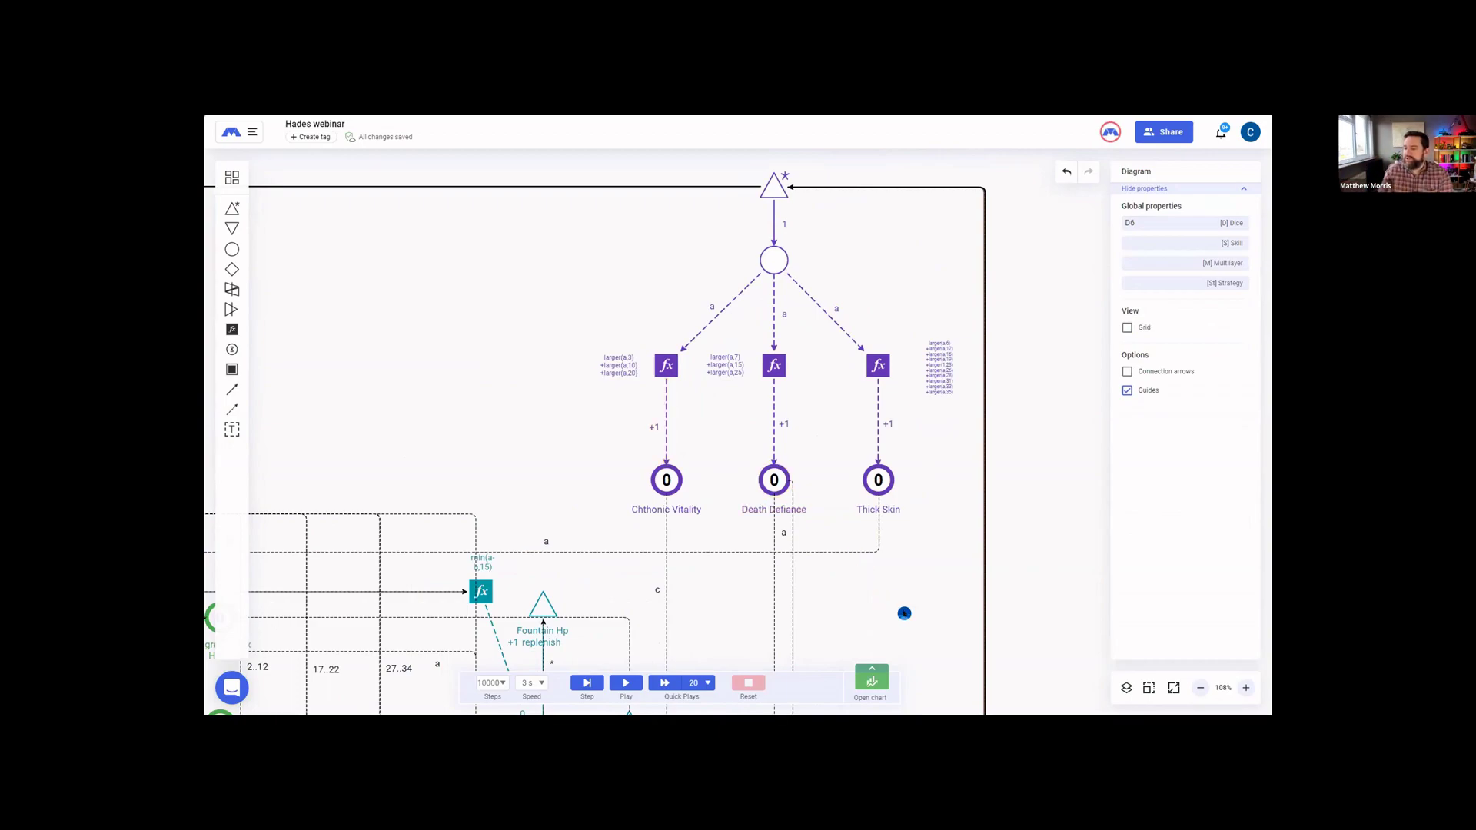
- Fit the whole diagram in view and examine how the central gates distribute rooms into reward pools such as Boon, Nectar and Darkness
left_click(1174, 688)
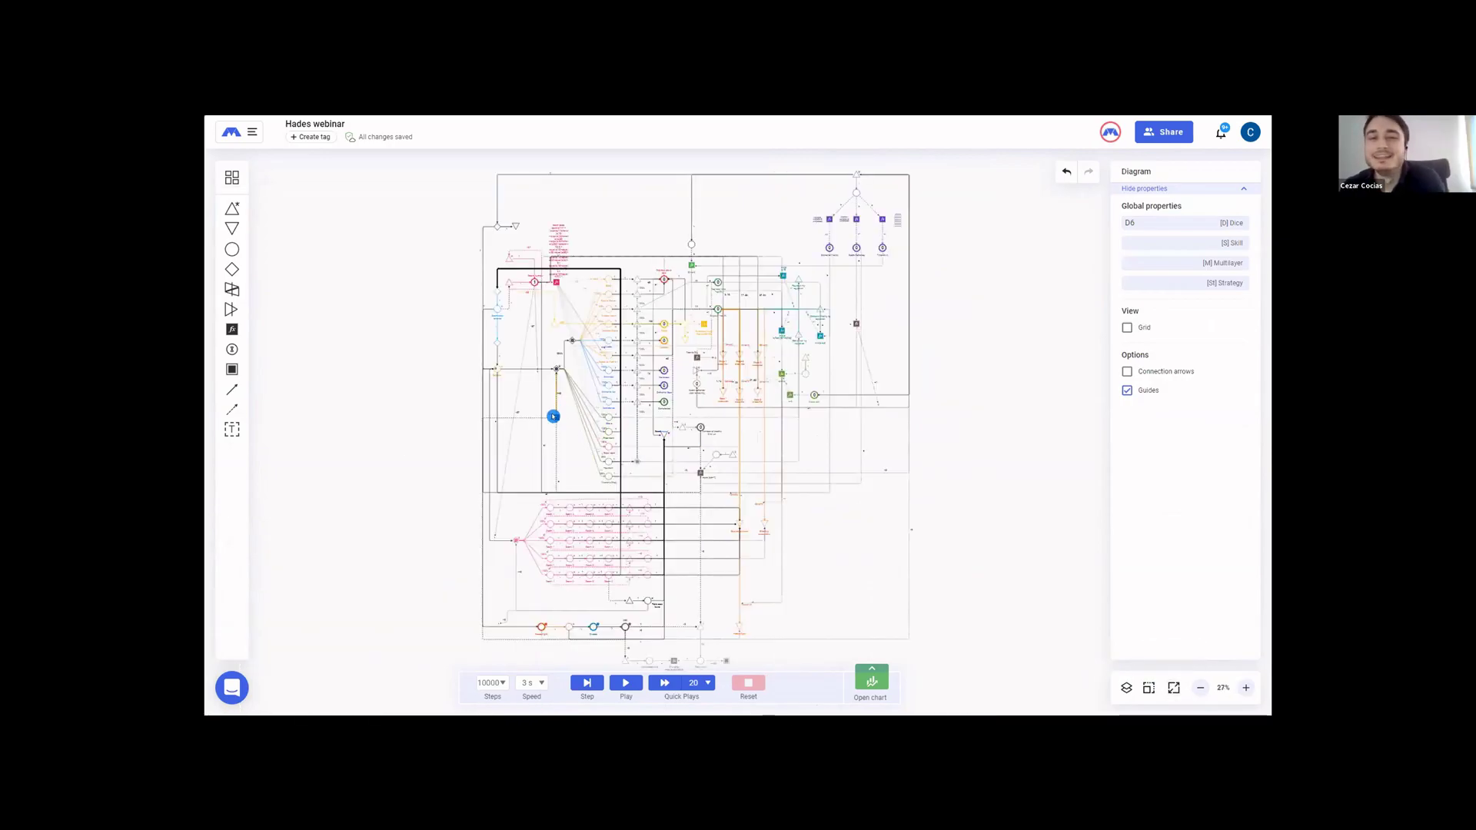
scroll(552, 416, "up", 5)
left_click_drag(576, 417, 548, 504)
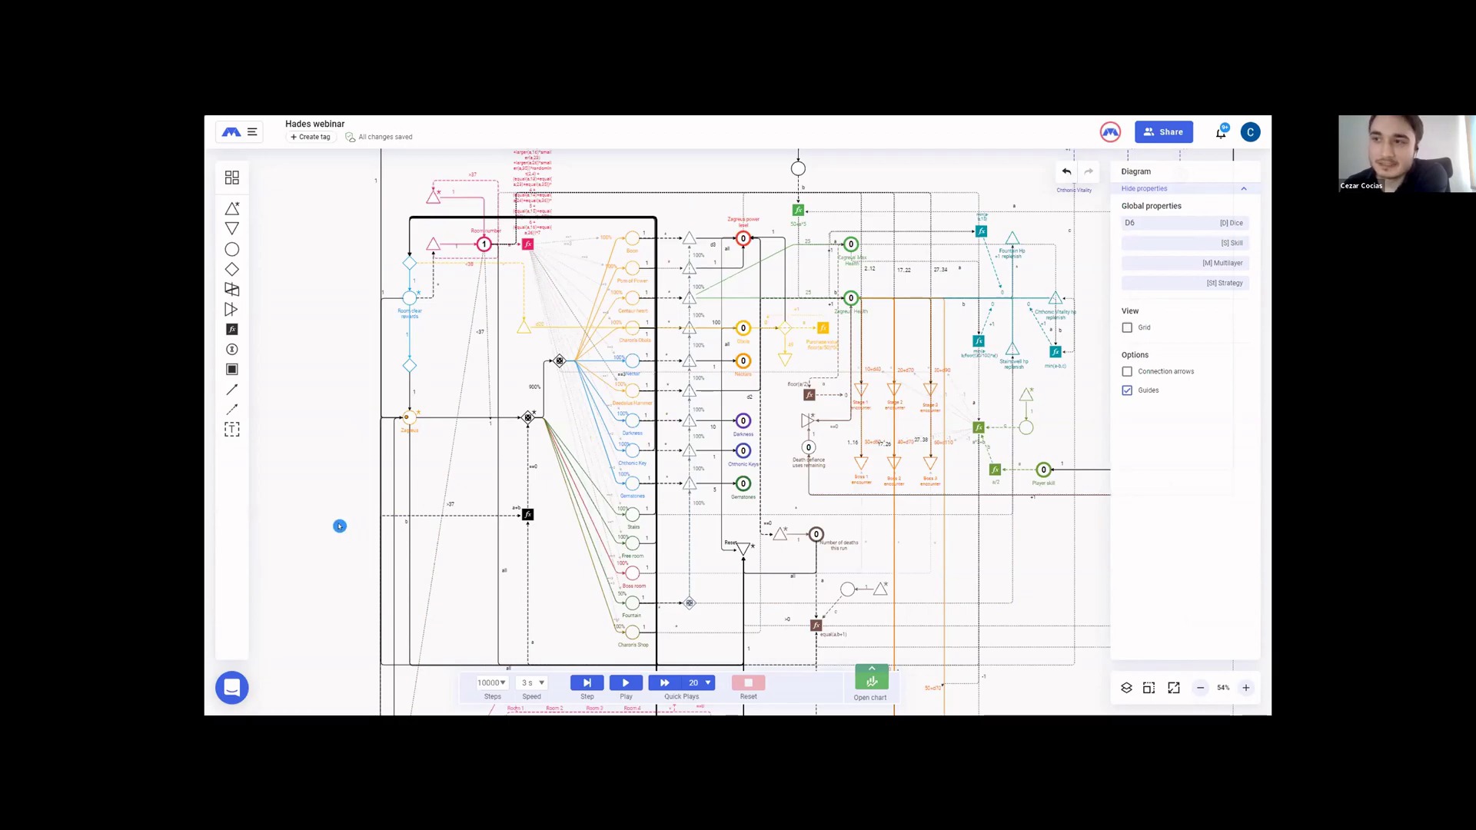
left_click_drag(345, 501, 328, 515)
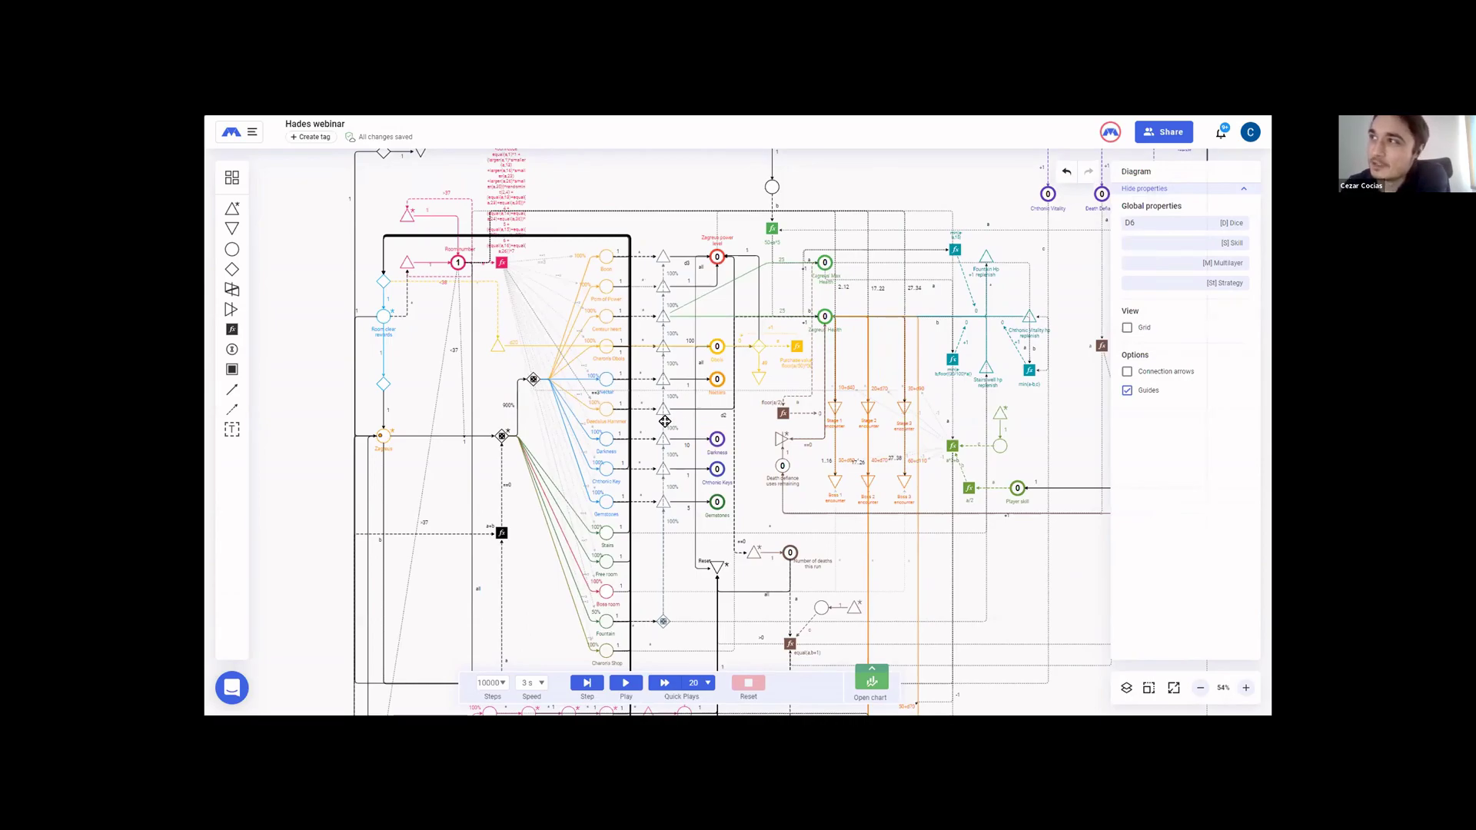
scroll(646, 445, "up", 2)
scroll(646, 446, "down", 1)
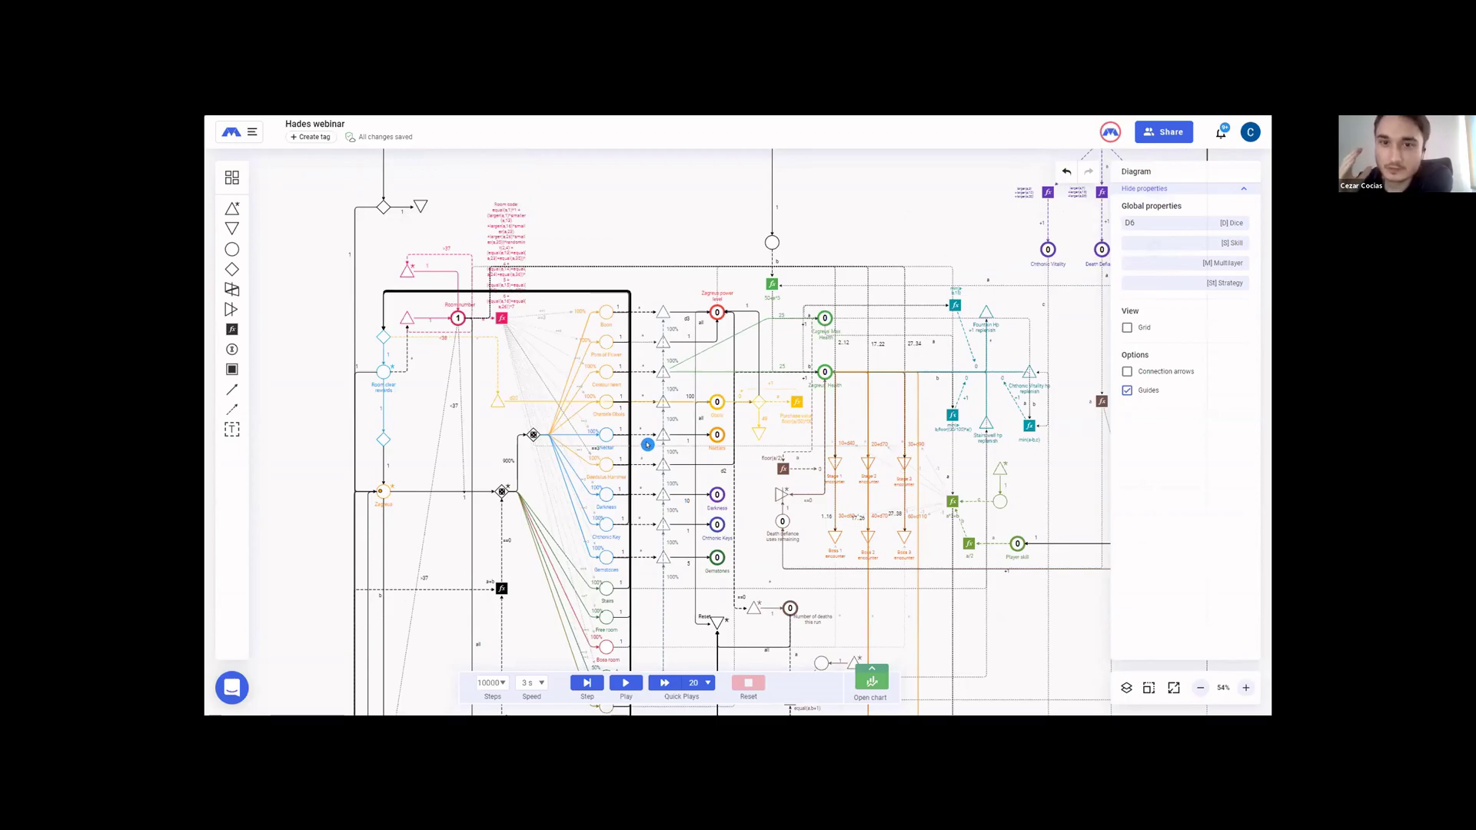
scroll(647, 444, "down", 1)
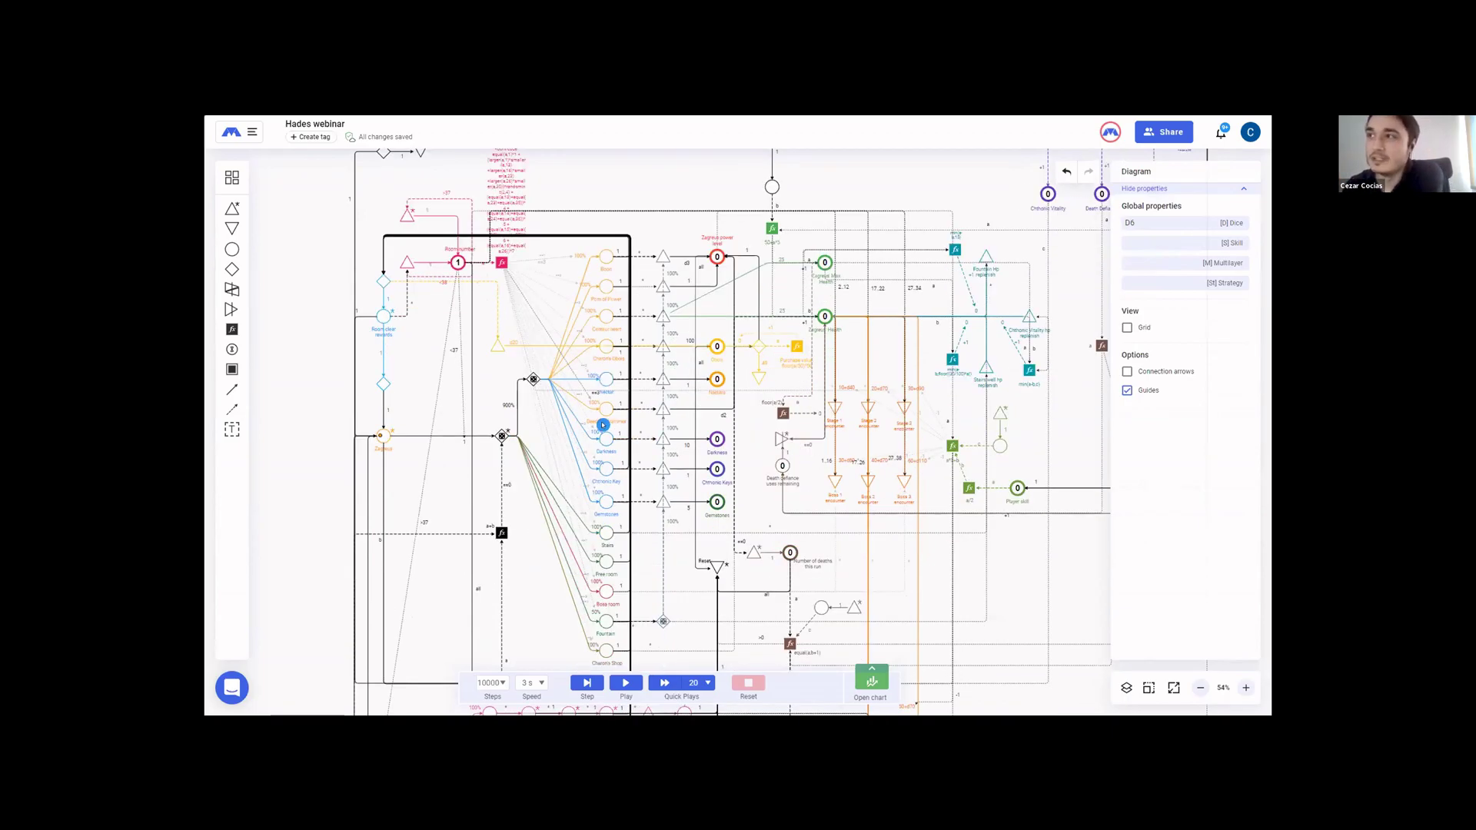
scroll(600, 430, "up", 1)
scroll(575, 331, "down", 1)
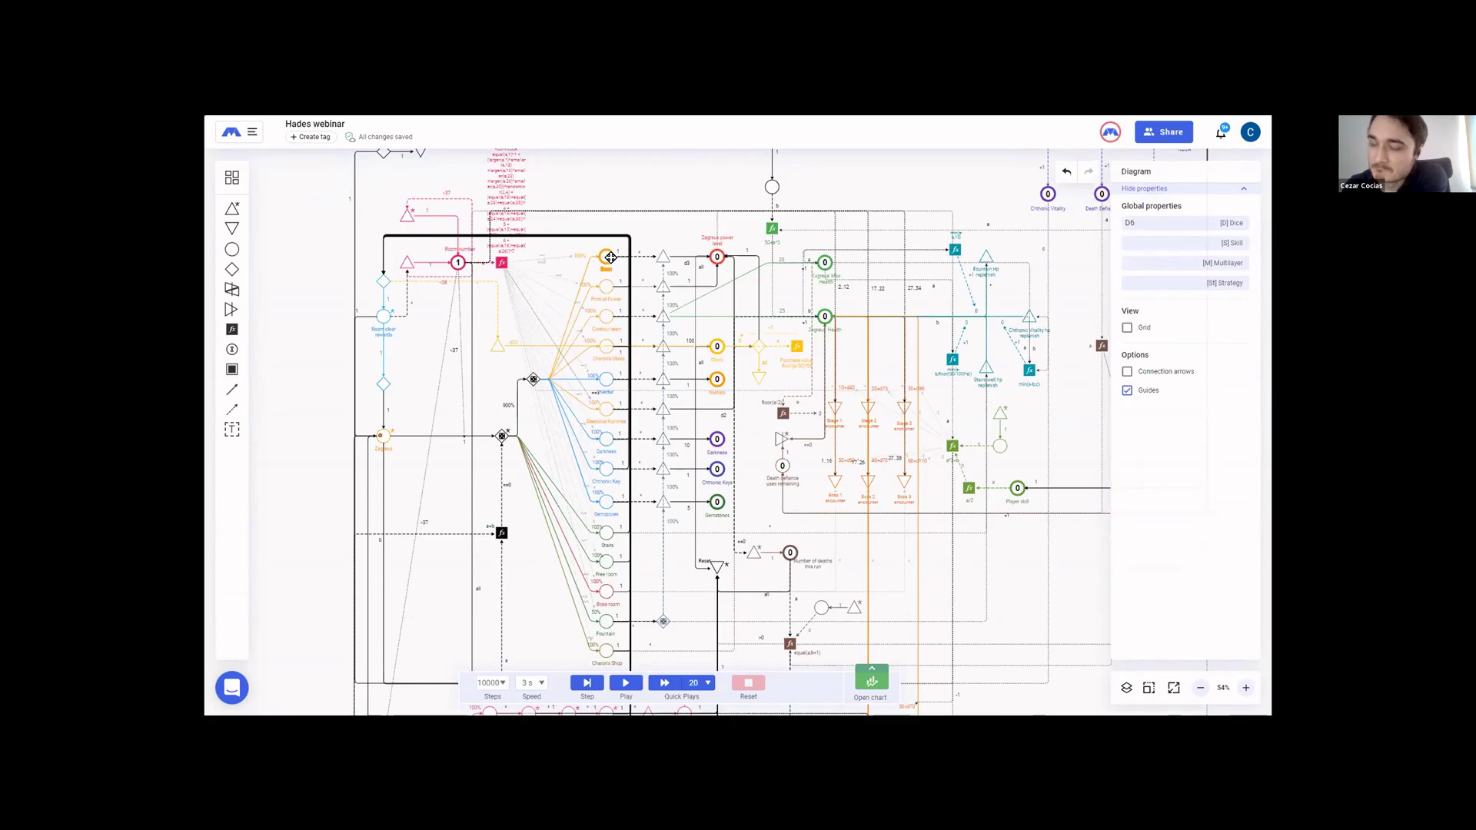
scroll(687, 492, "down", 4)
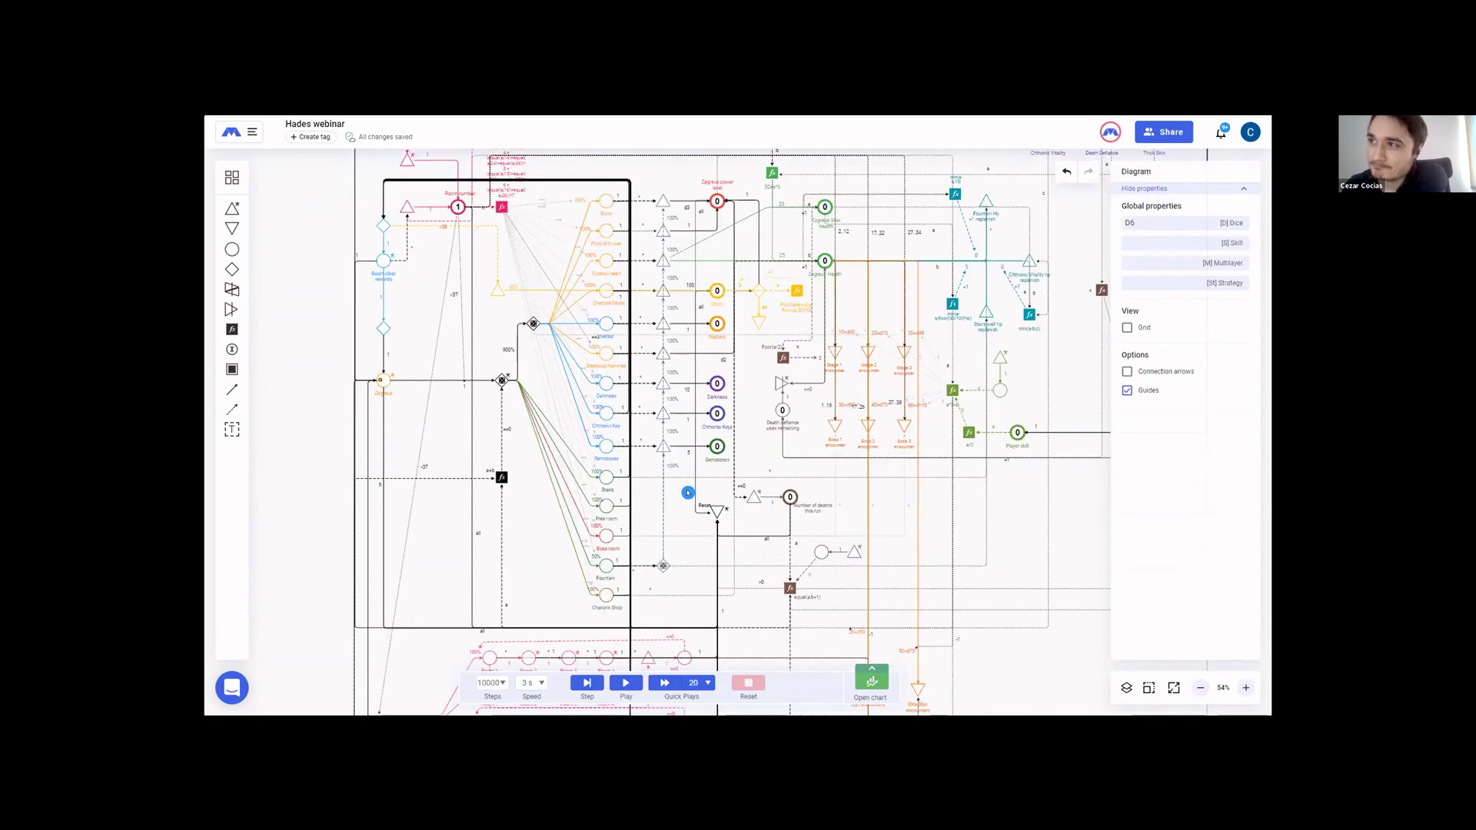
scroll(580, 481, "up", 4)
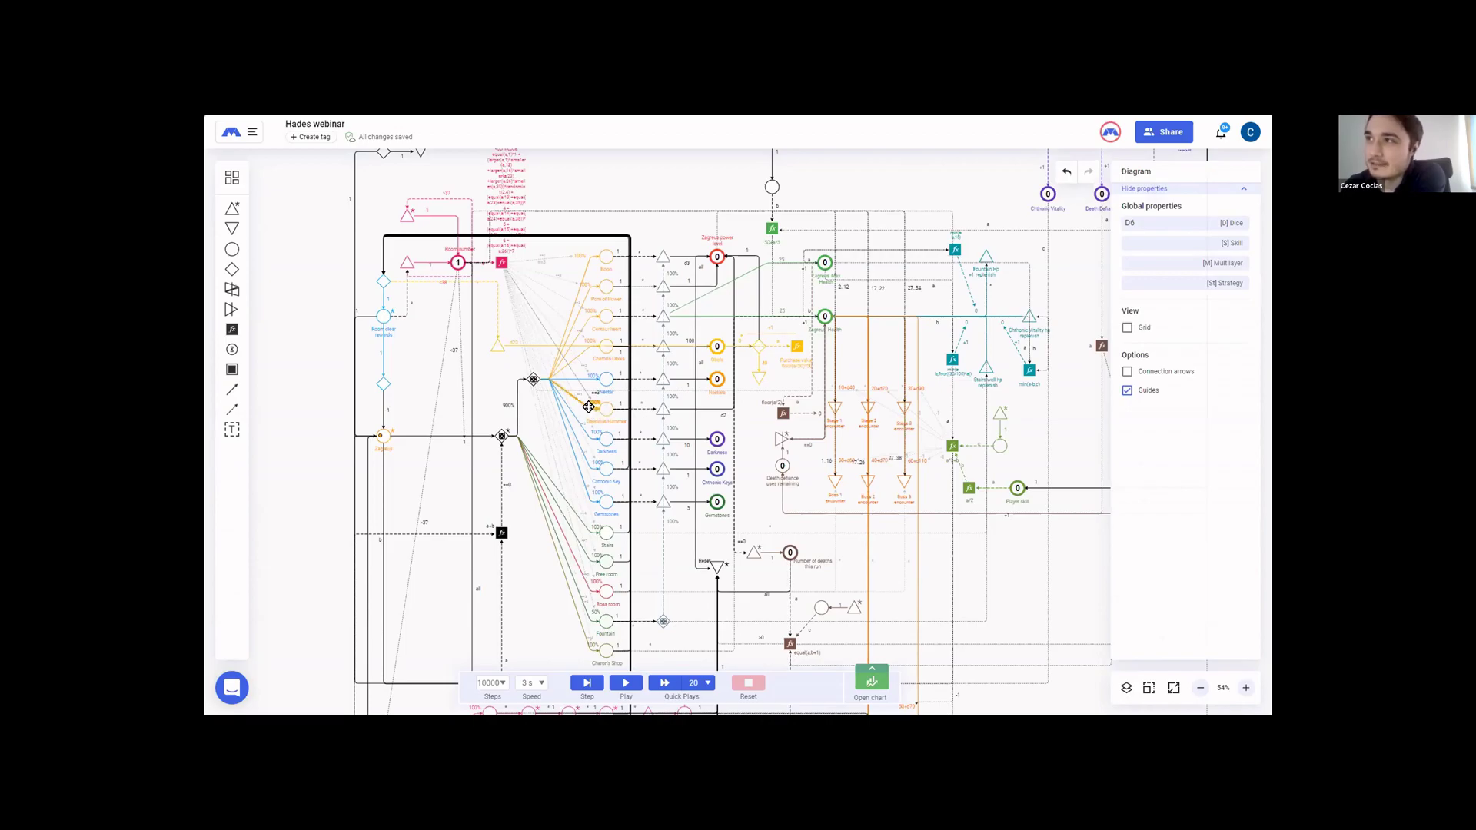
scroll(589, 407, "down", 1)
scroll(589, 407, "up", 1)
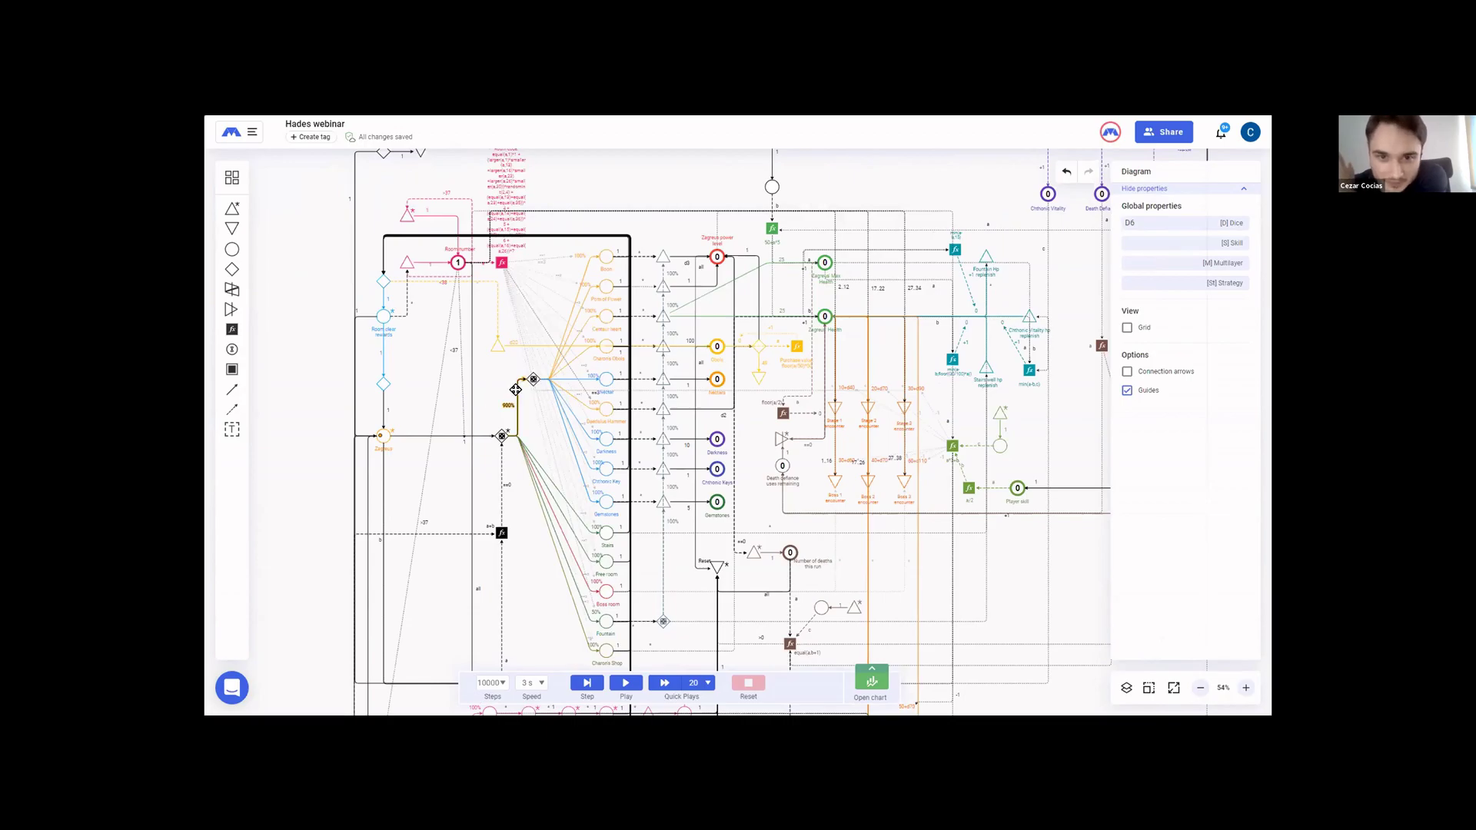
- Examine the pink Room 1 to Room 4 chains and trace the main loop up to the purple upgrade registers
scroll(513, 390, "down", 6)
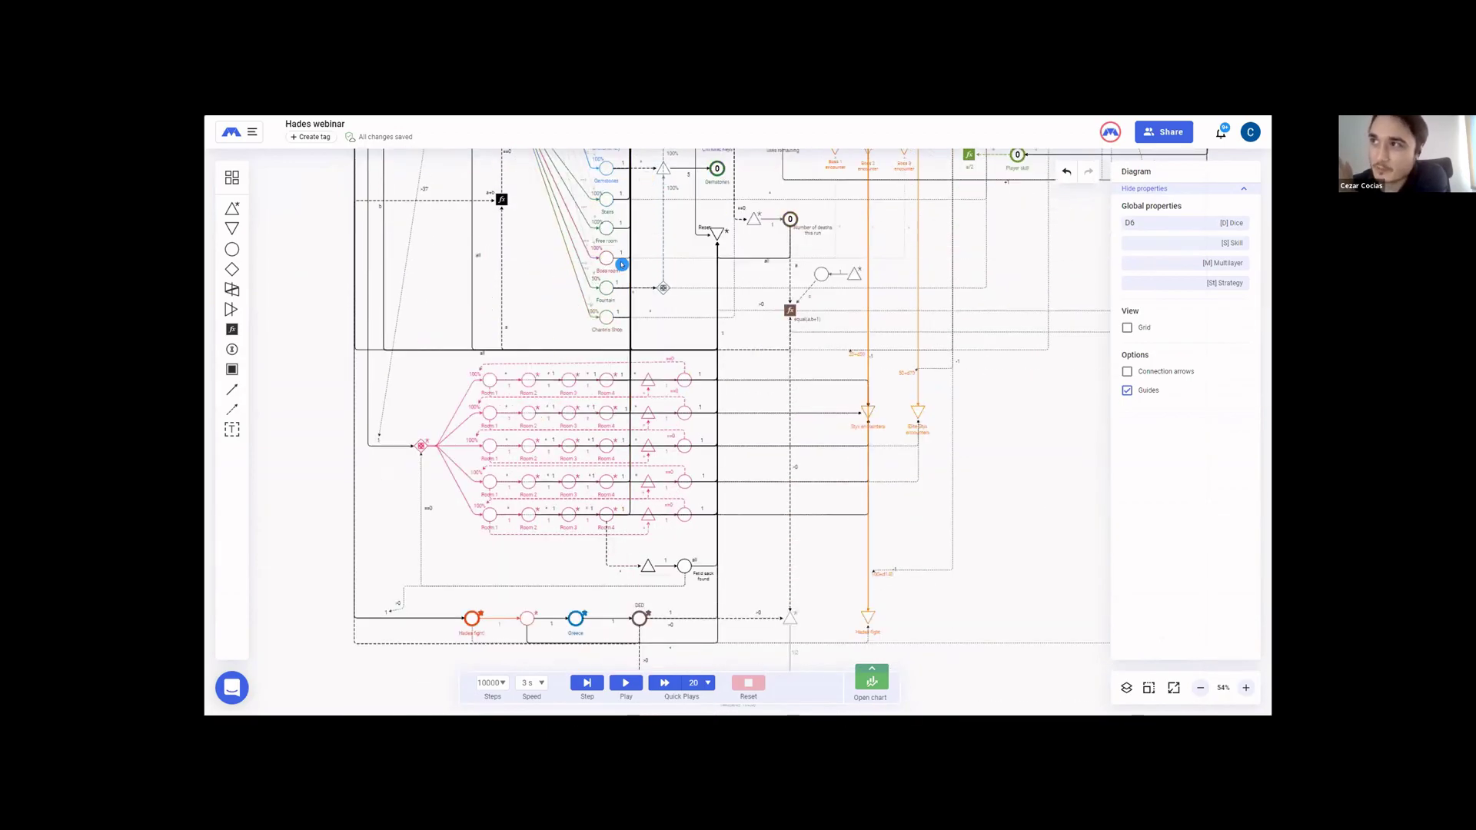
scroll(710, 498, "up", 3)
scroll(709, 498, "up", 4)
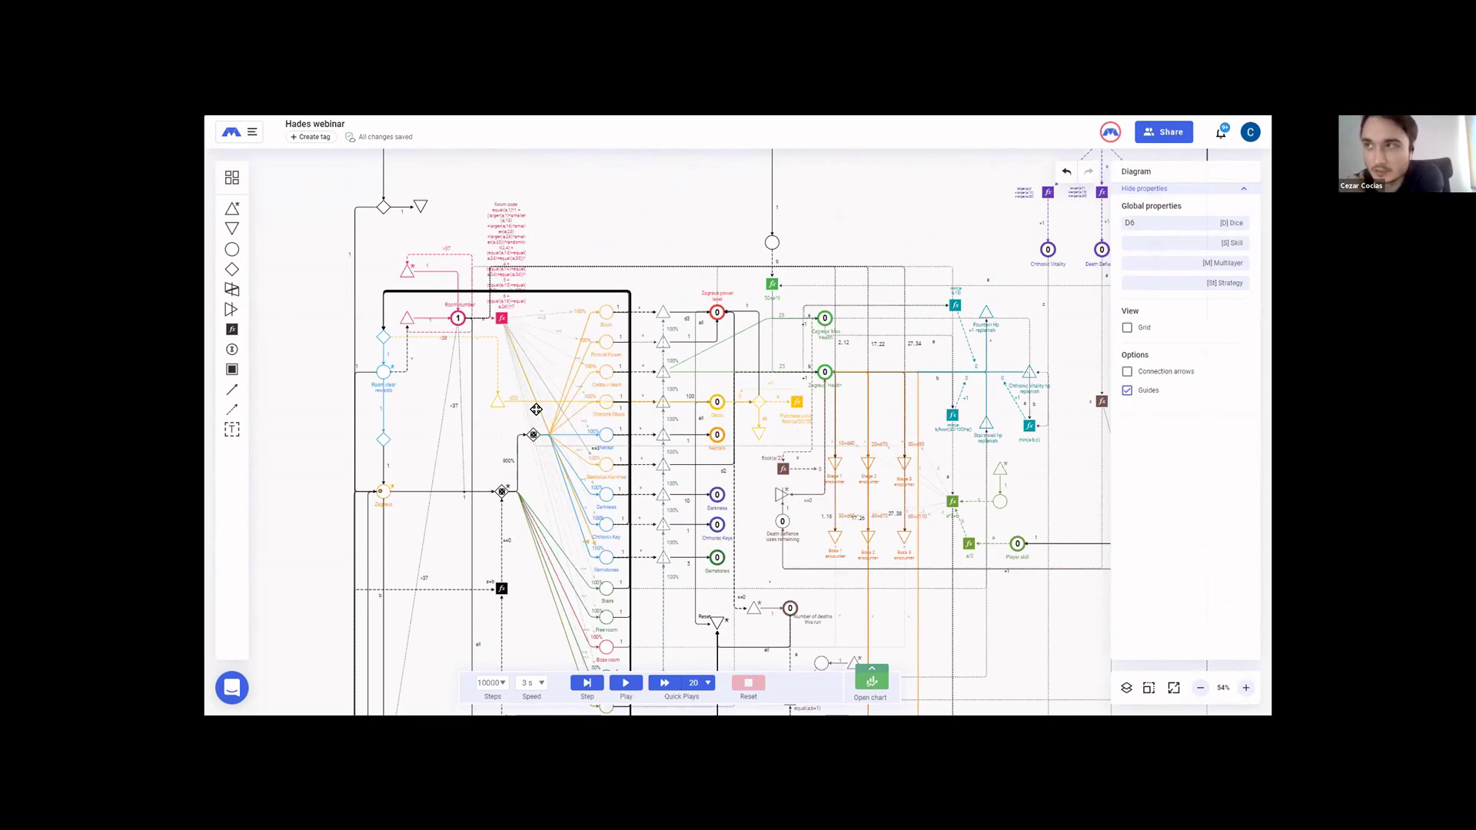
scroll(535, 426, "up", 2)
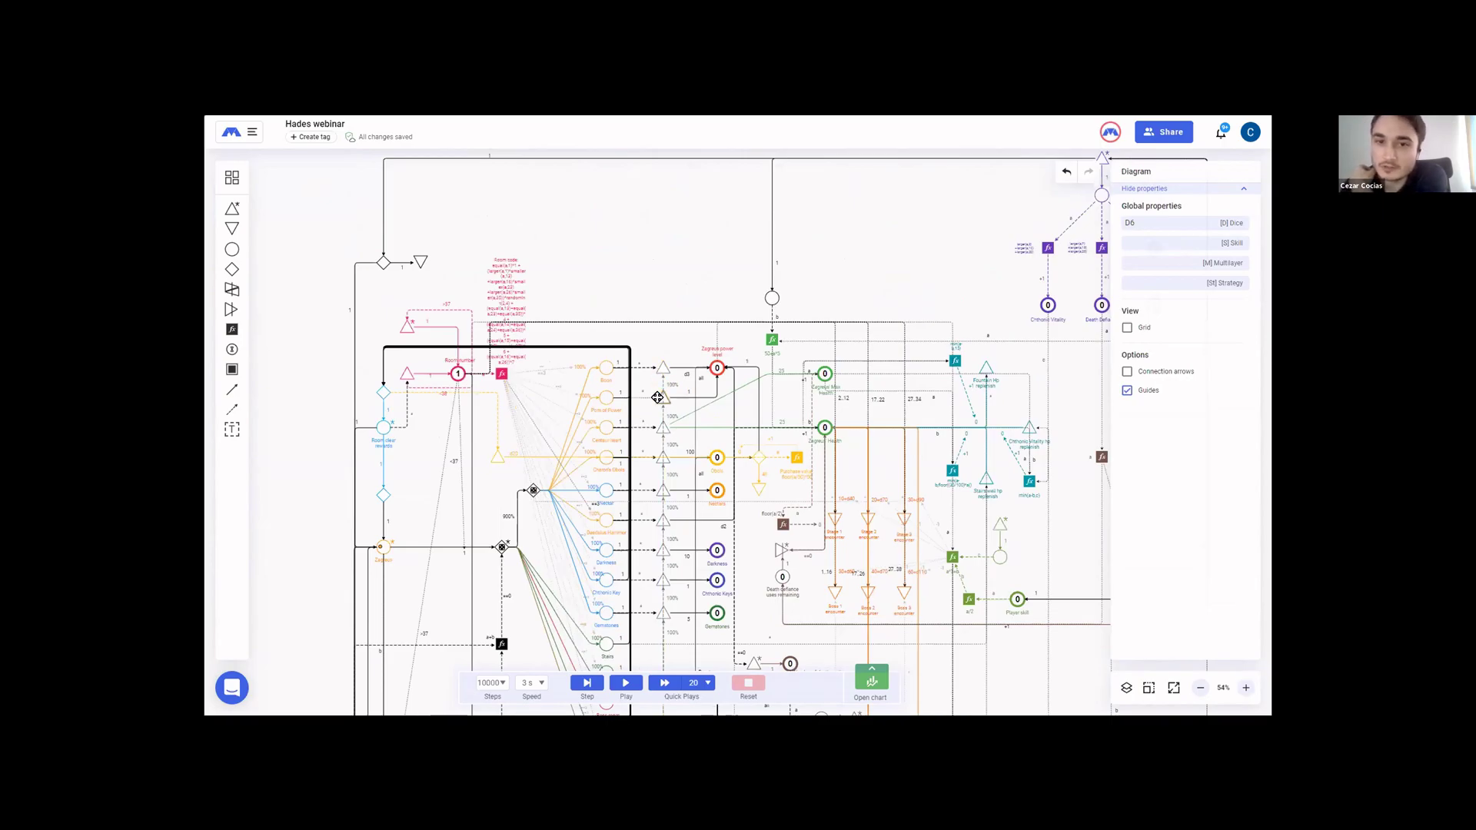
scroll(794, 267, "right", 4)
scroll(794, 268, "up", 1)
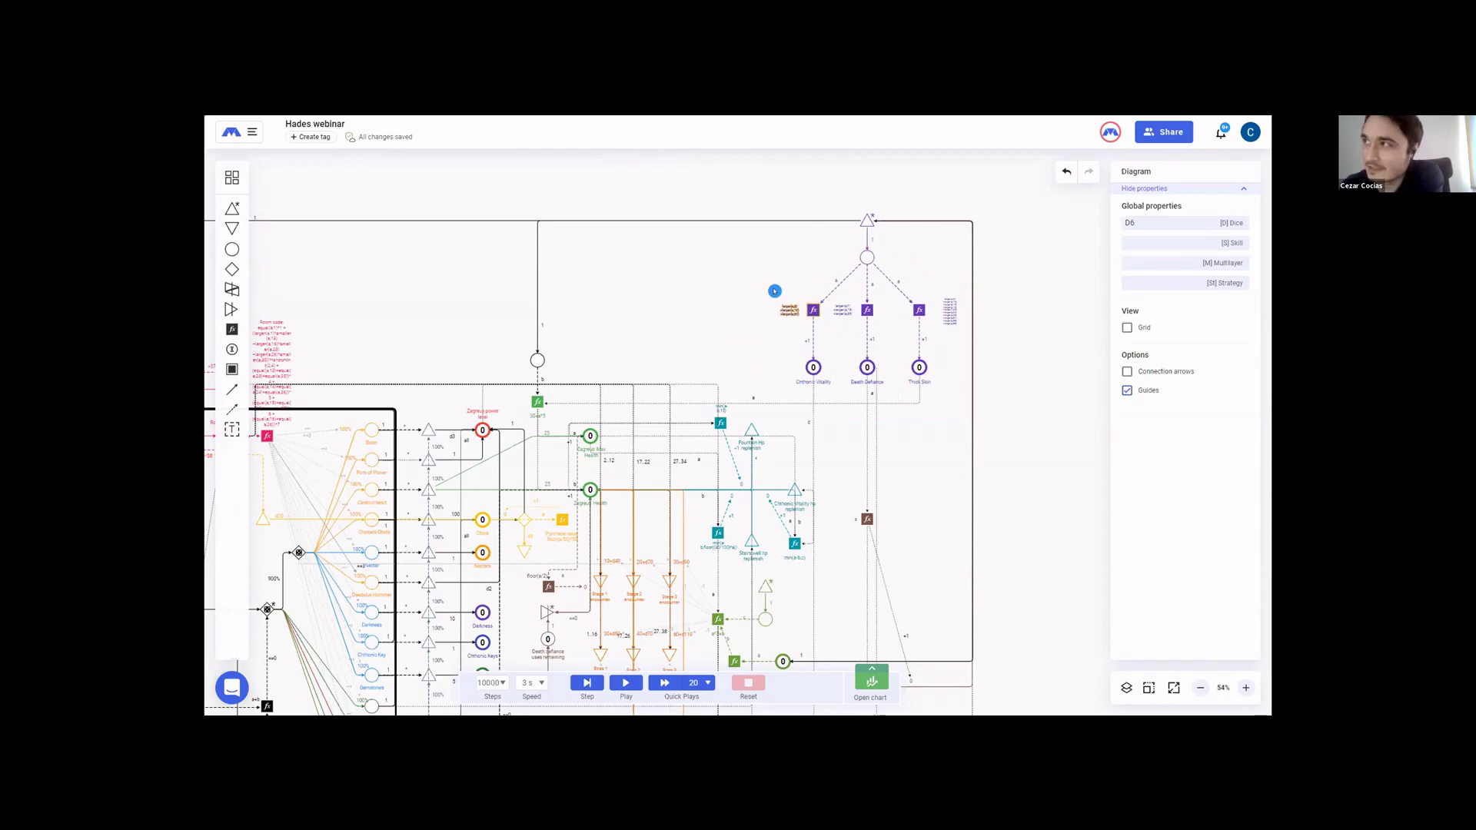
left_click_drag(646, 298, 761, 263)
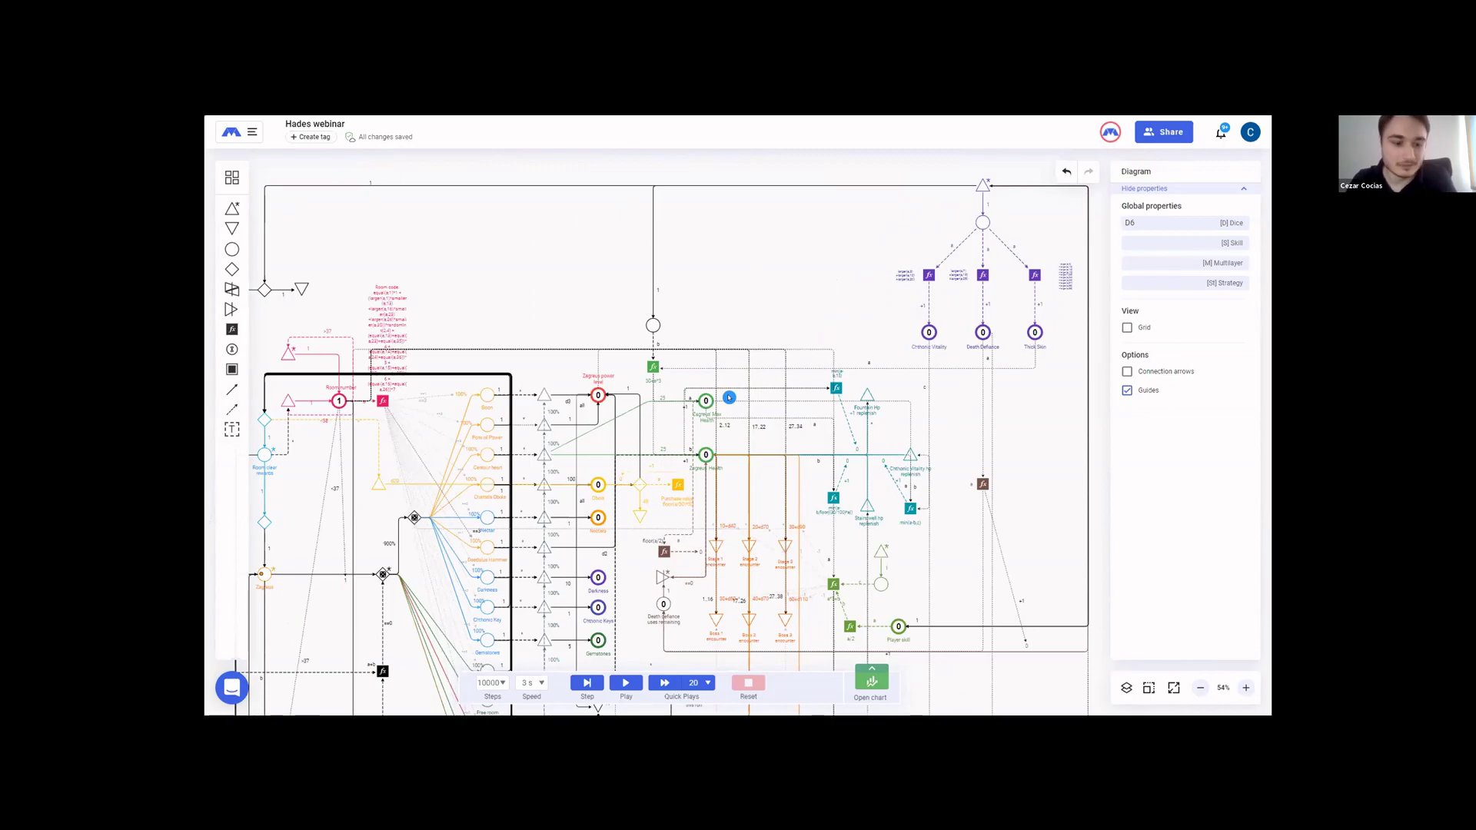
- Examine how the stage and boss encounters, Death Defiance and room rewards connect to the Zagreus' Health pool
scroll(761, 496, "up", 3)
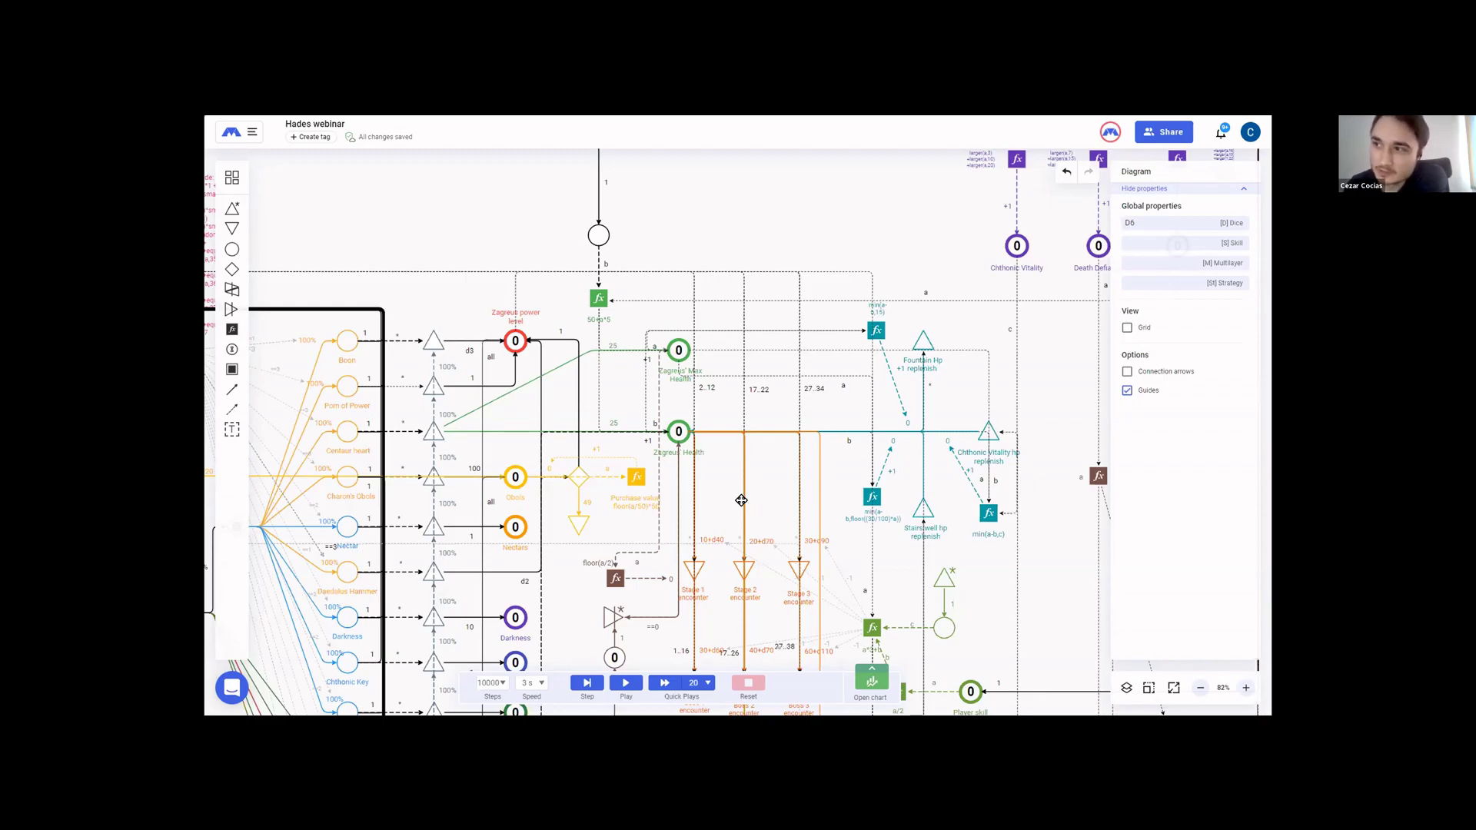
scroll(708, 497, "down", 1)
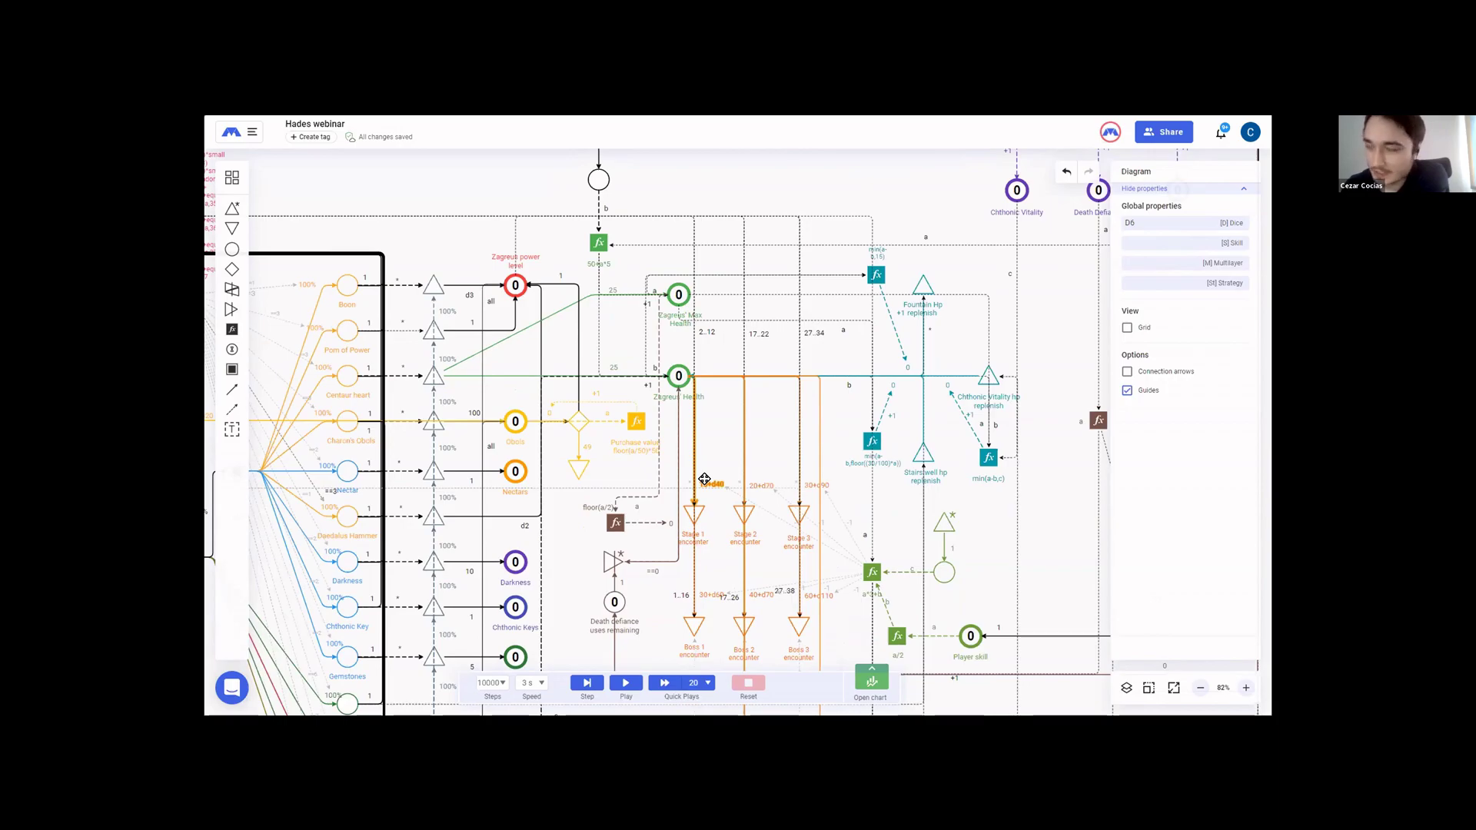
scroll(704, 478, "down", 1)
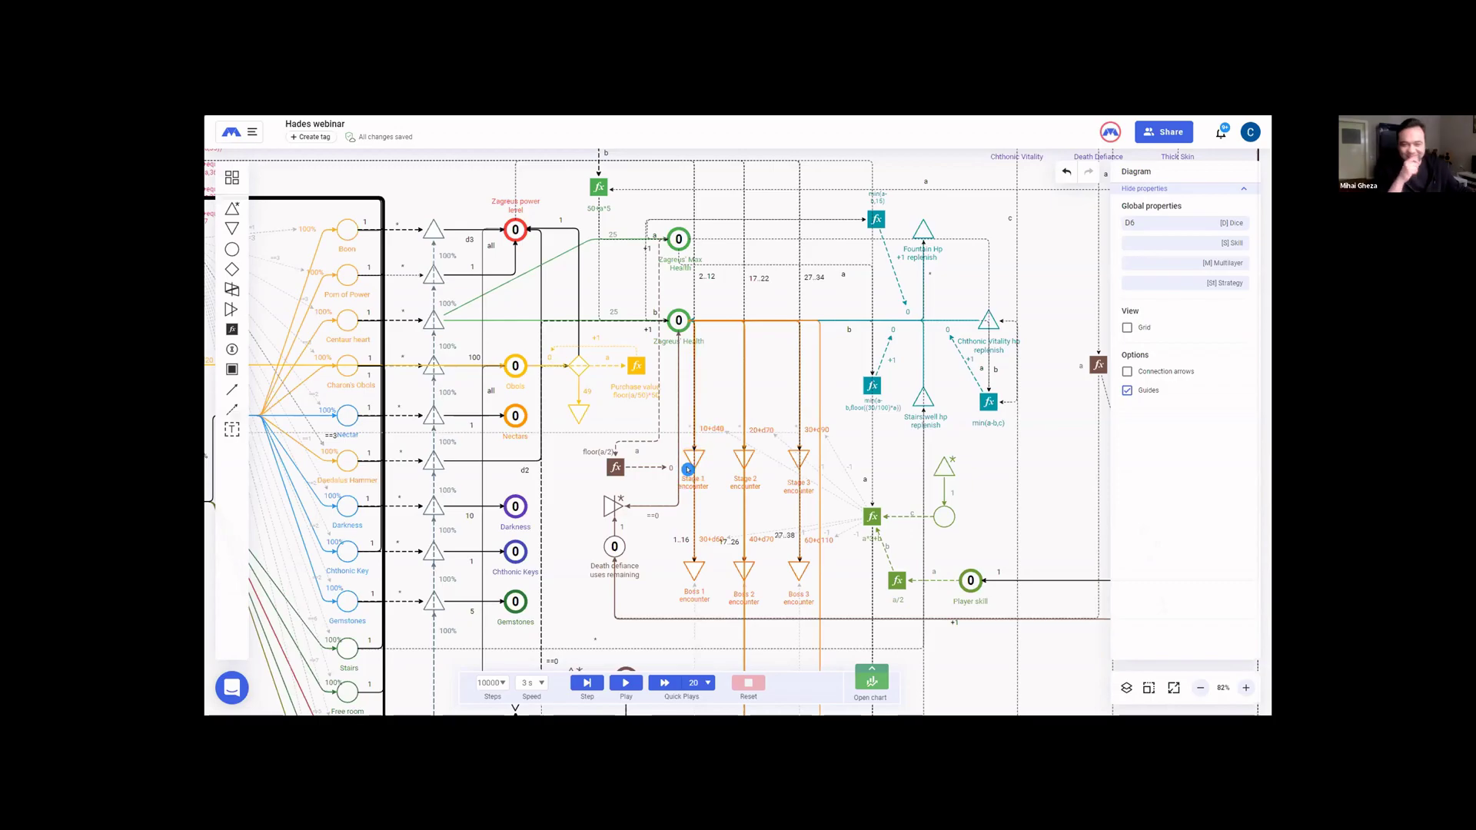
scroll(704, 453, "up", 1)
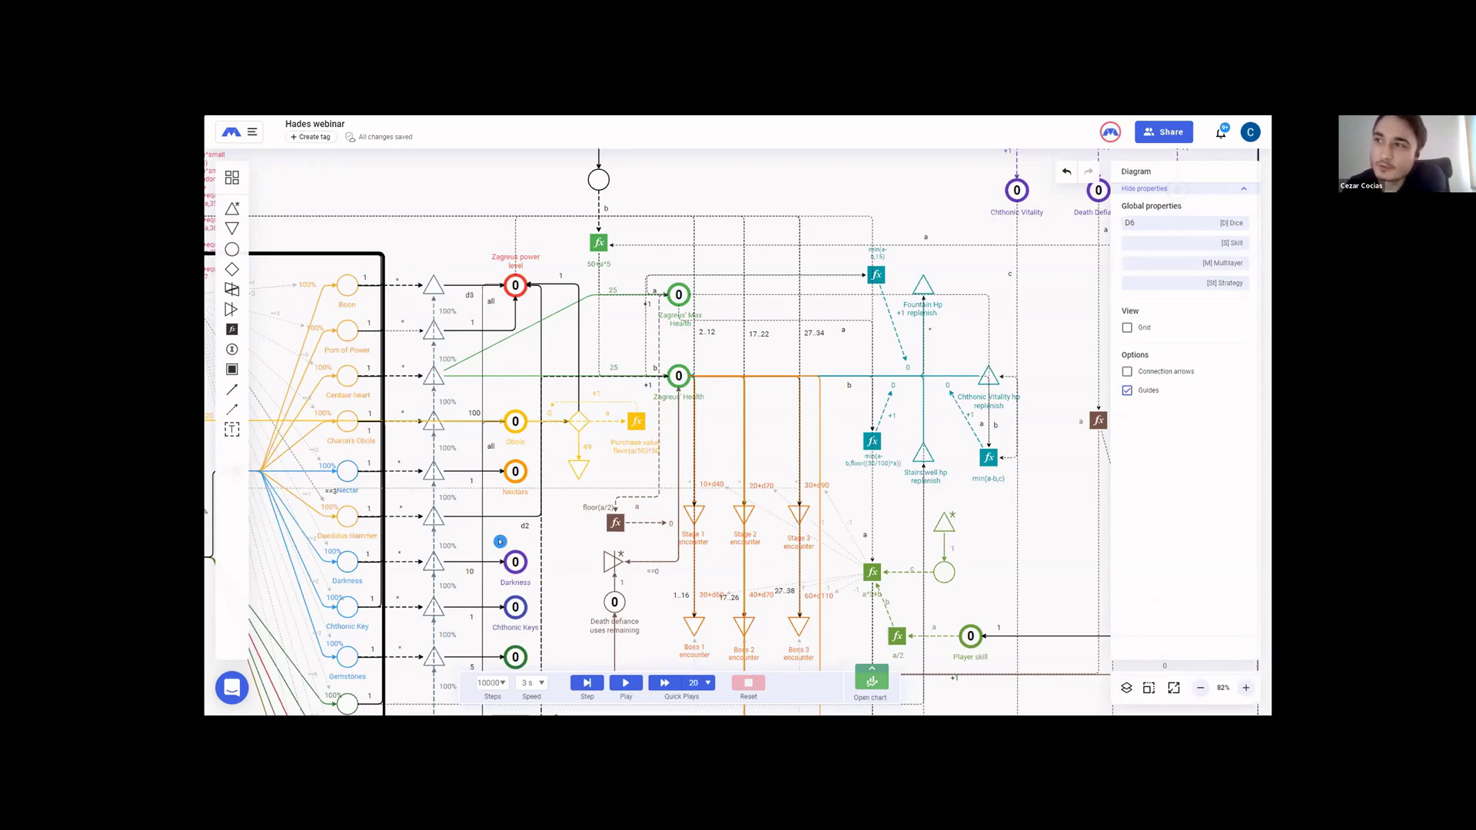
left_click_drag(550, 553, 722, 457)
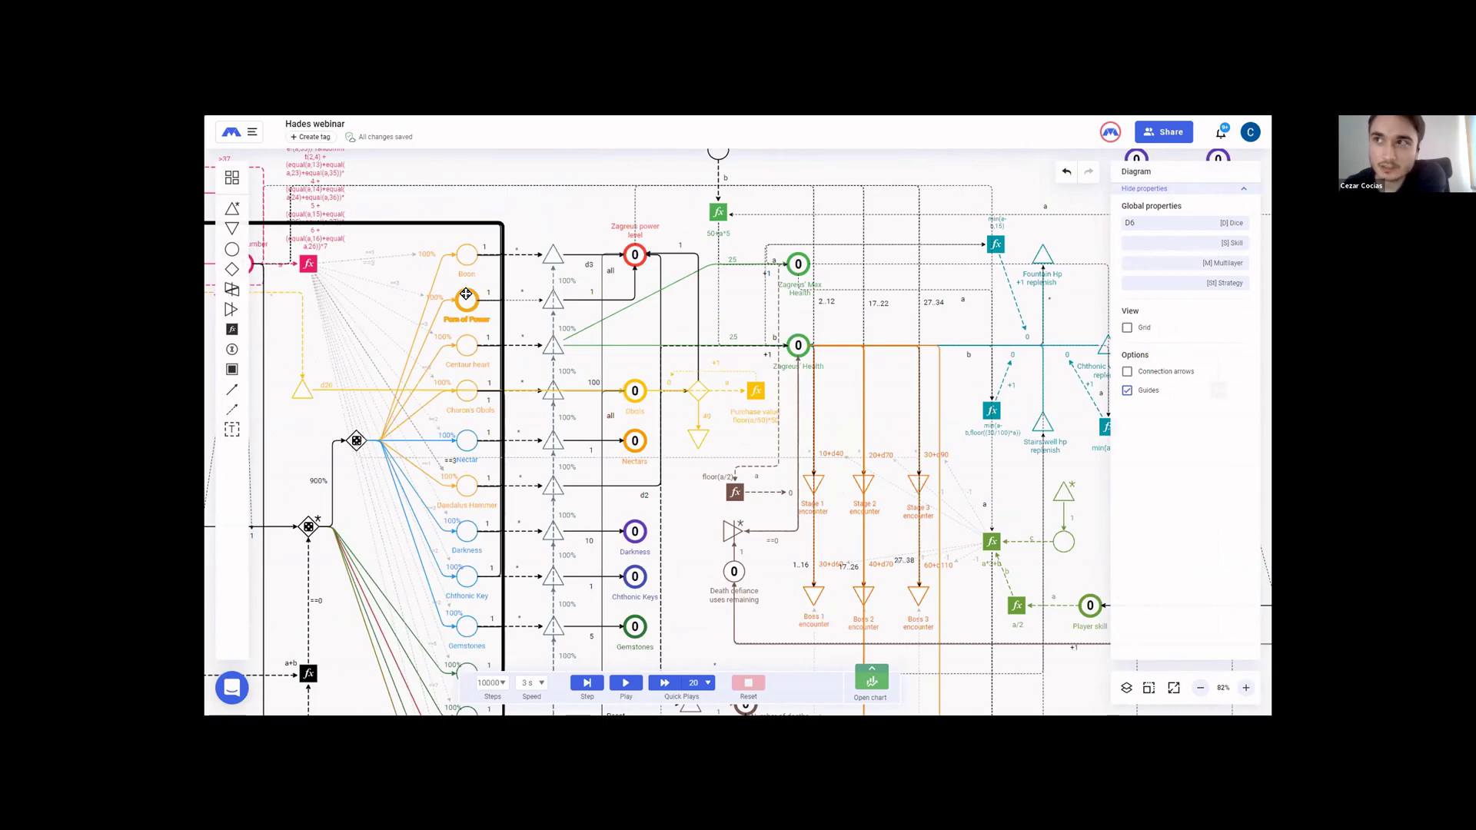
scroll(415, 446, "down", 2)
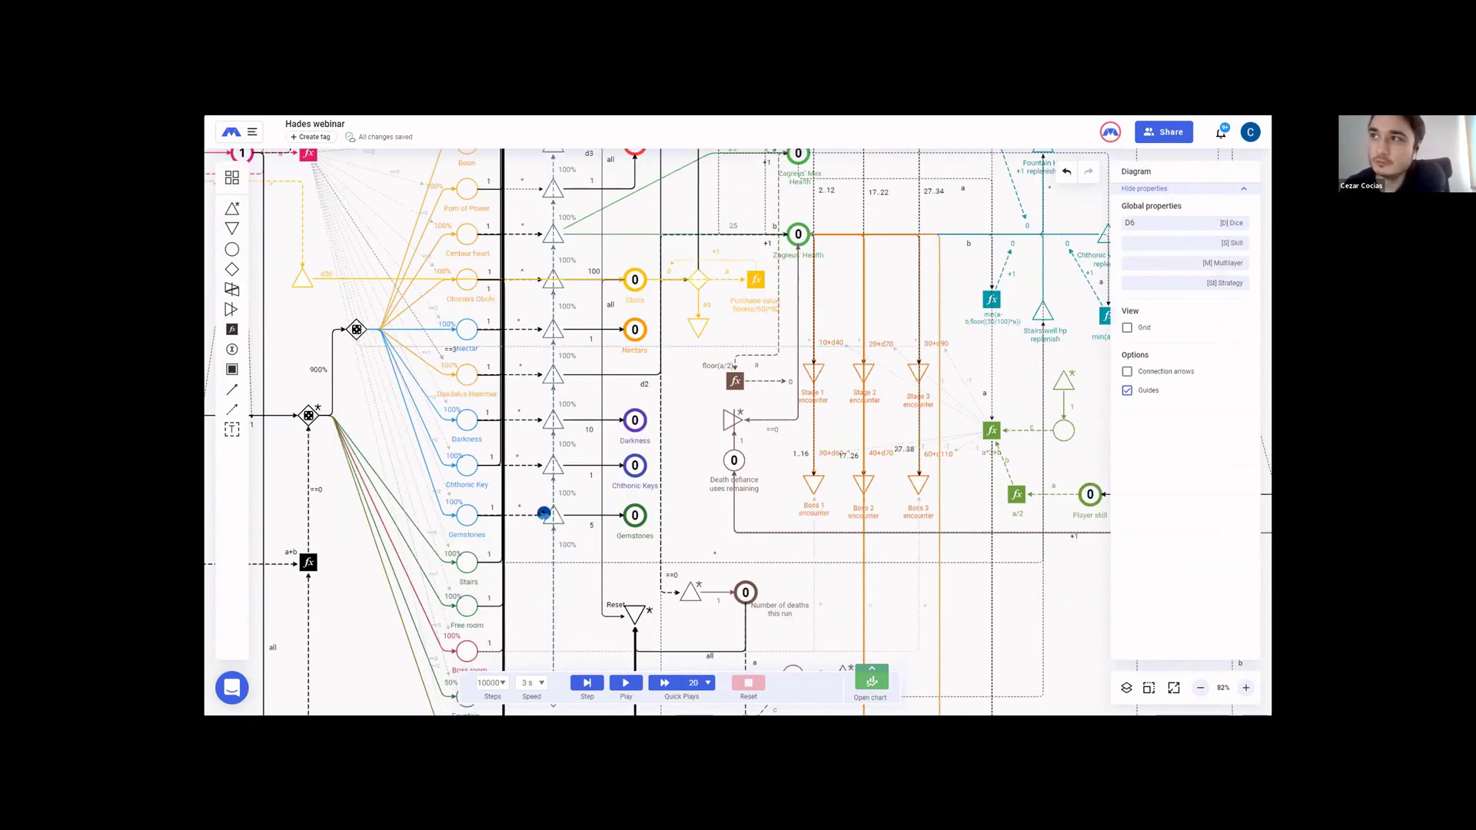
scroll(646, 538, "up", 1)
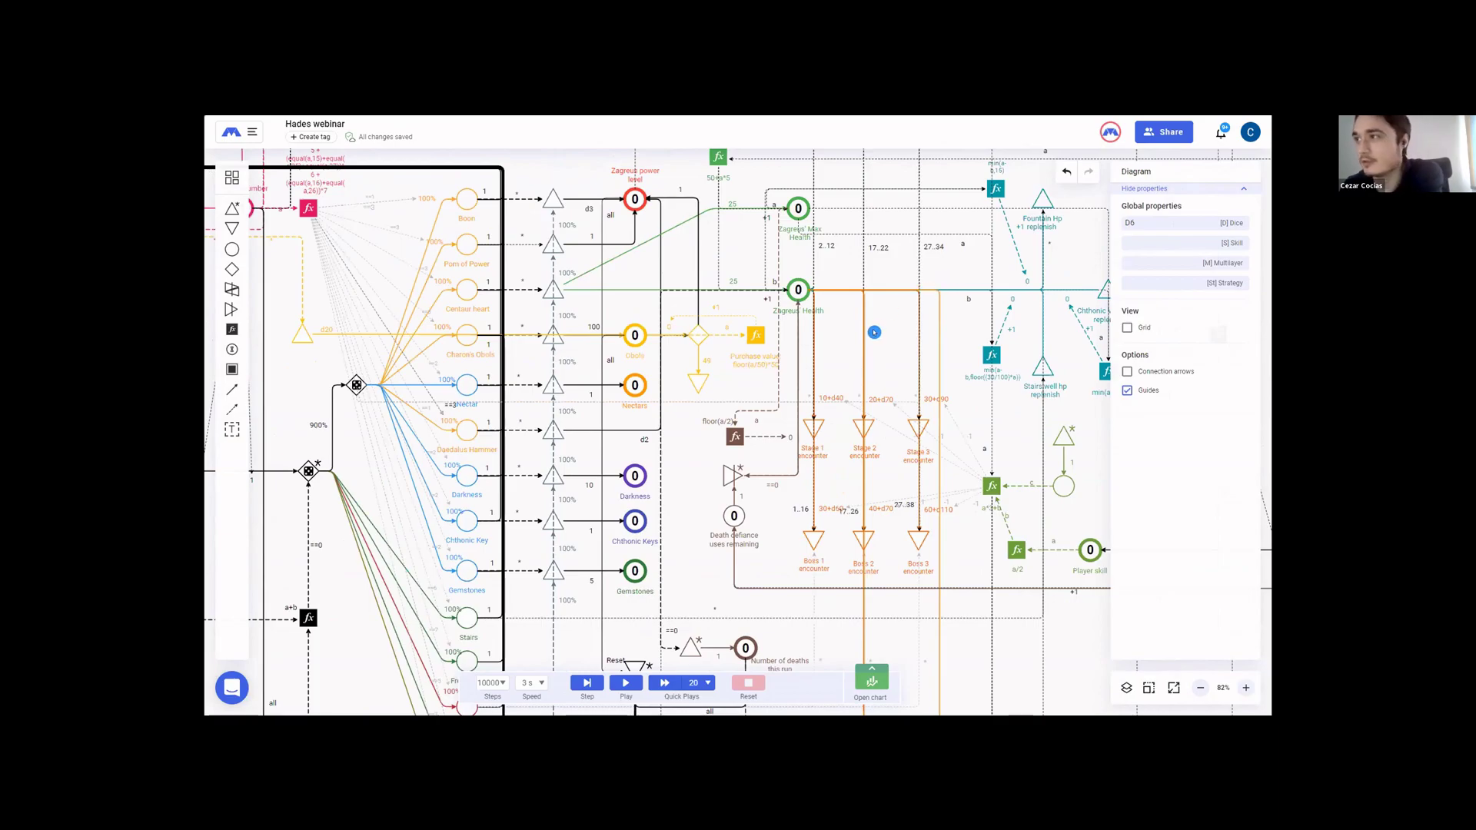
left_click_drag(874, 332, 816, 348)
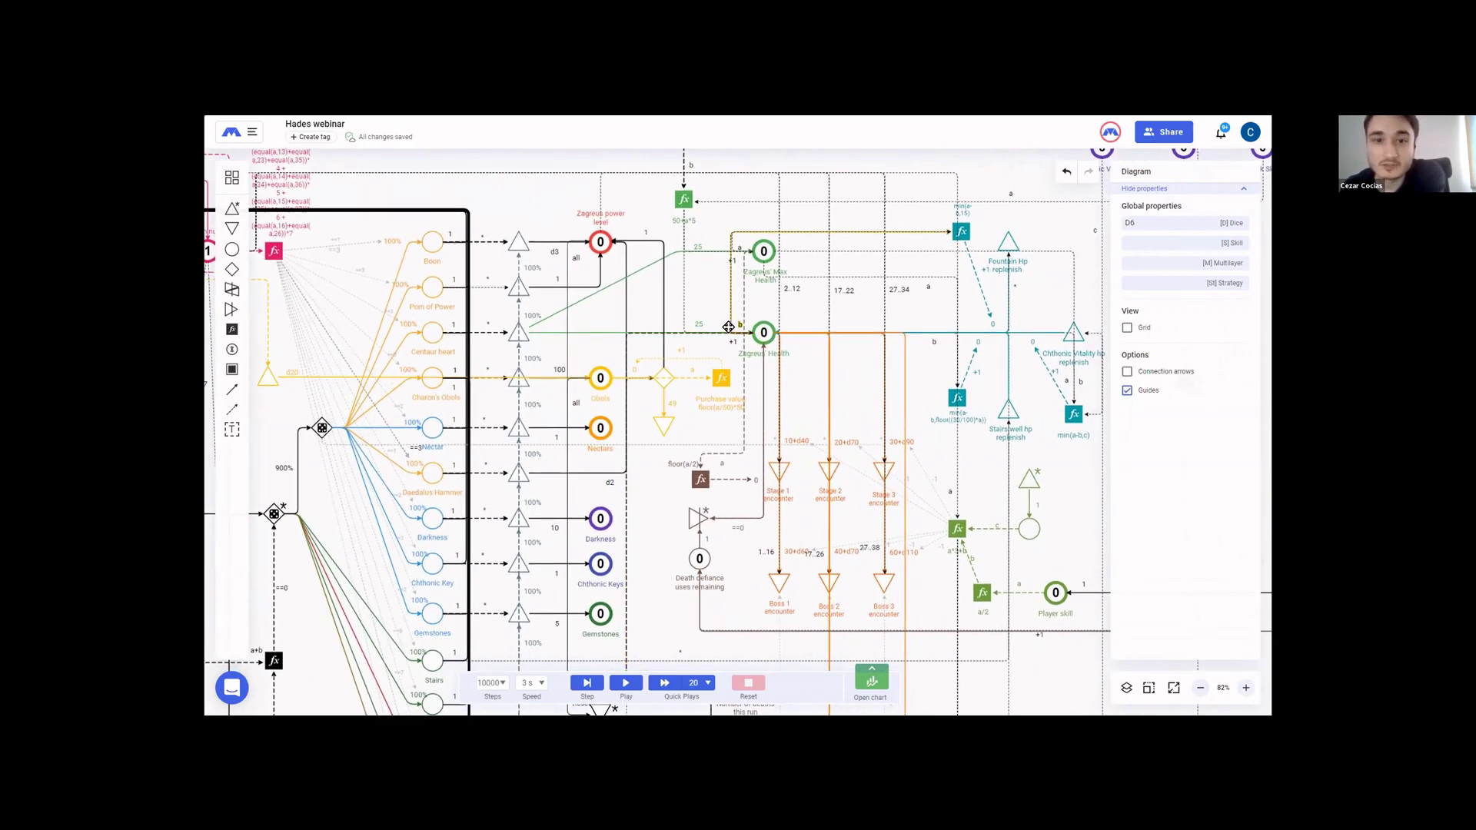
- Inspect the Styx and Elite Styx encounter drains and compare them with the stage and boss encounters
scroll(727, 327, "down", 9)
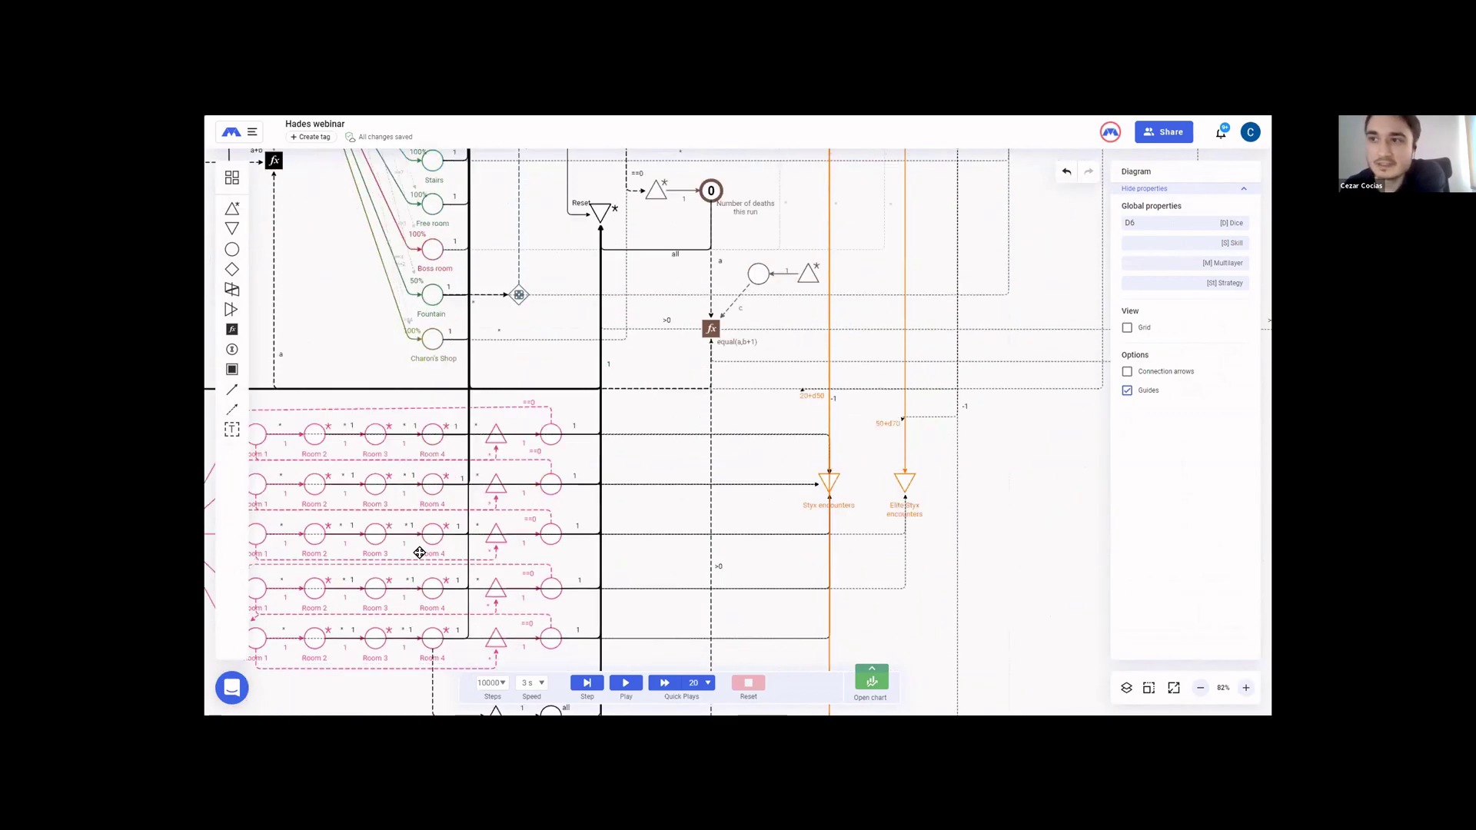
scroll(510, 518, "up", 1)
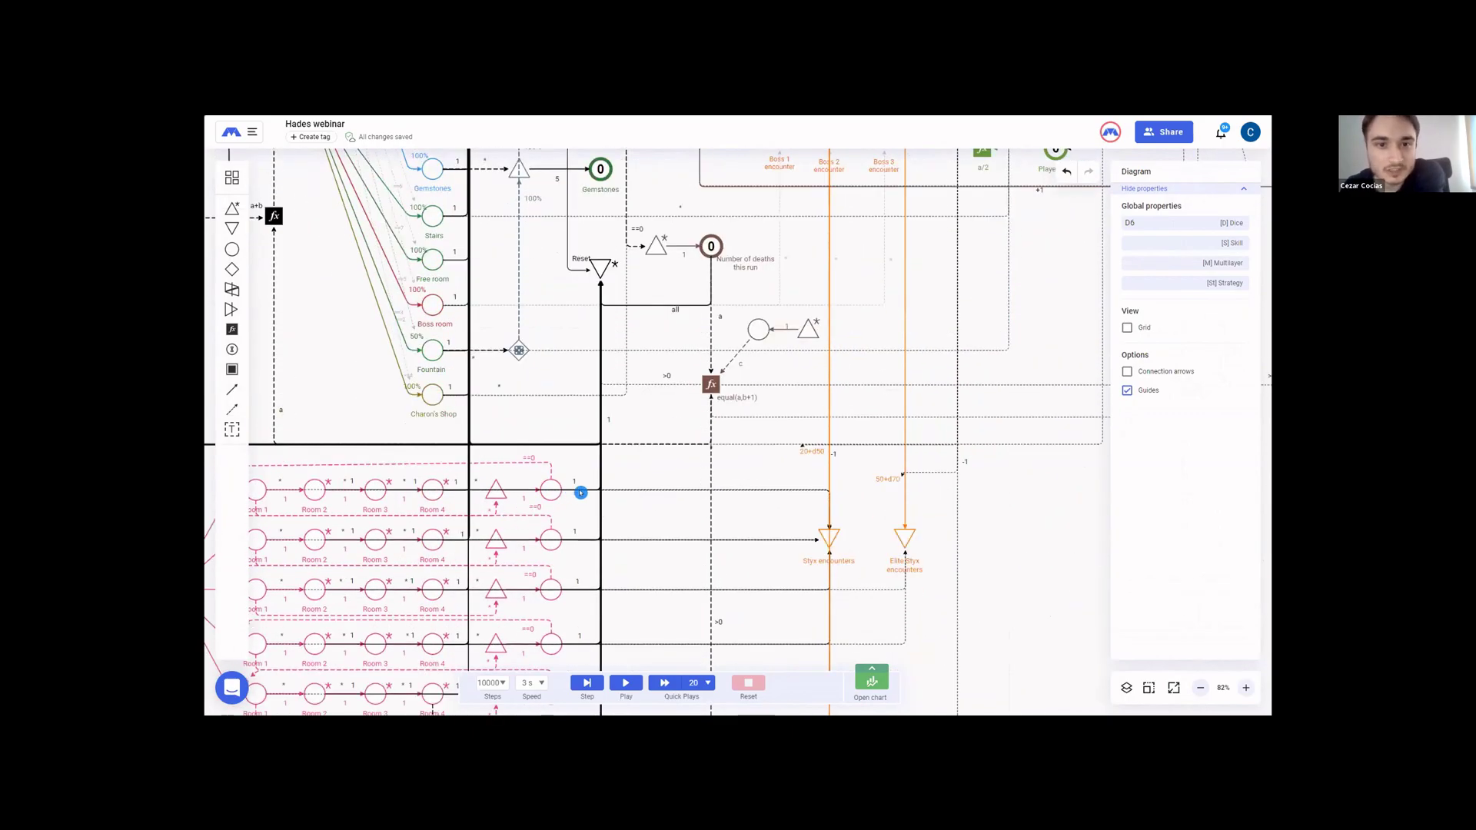
scroll(597, 498, "up", 7)
scroll(597, 498, "up", 1)
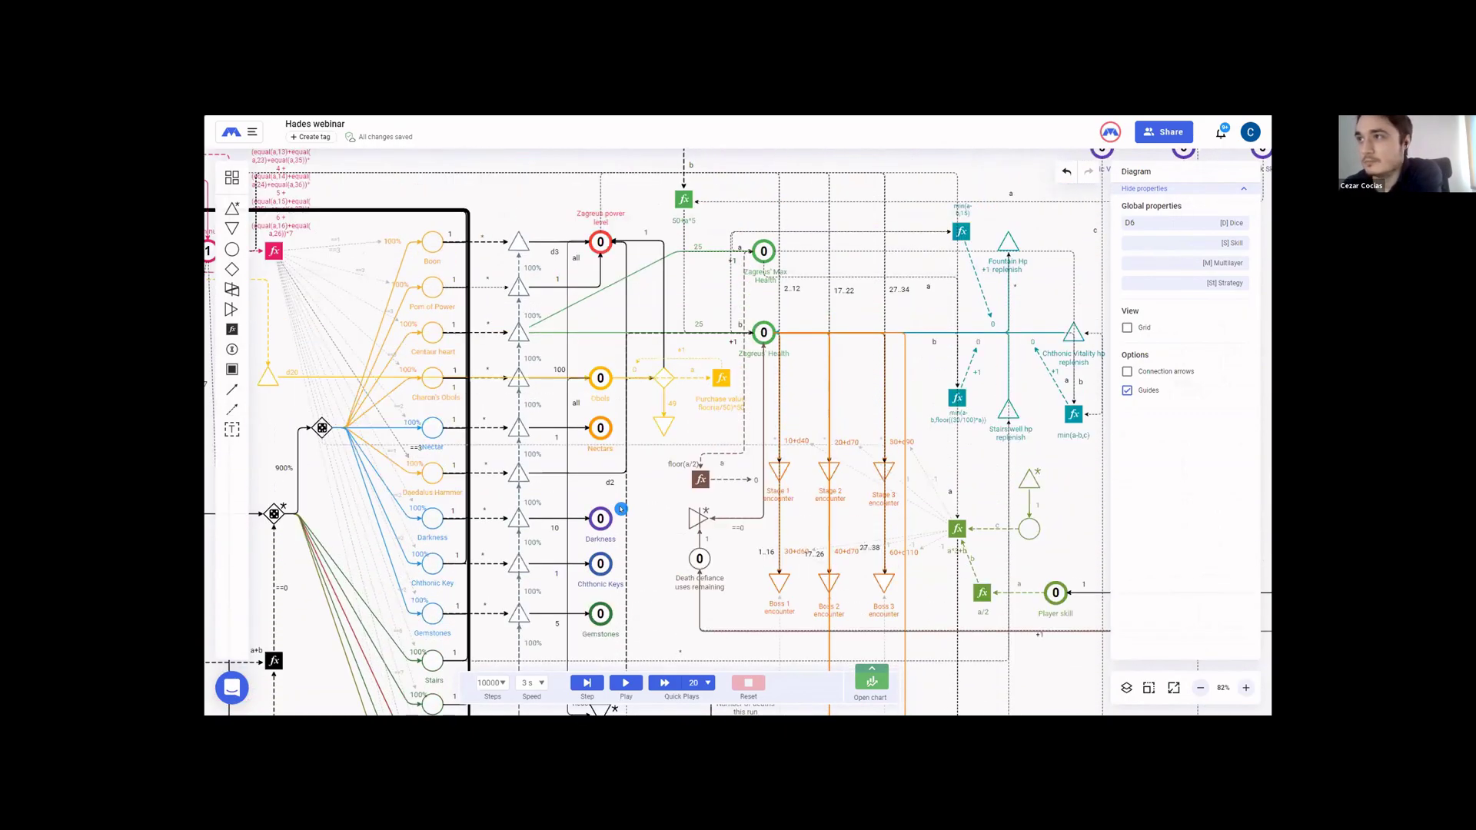
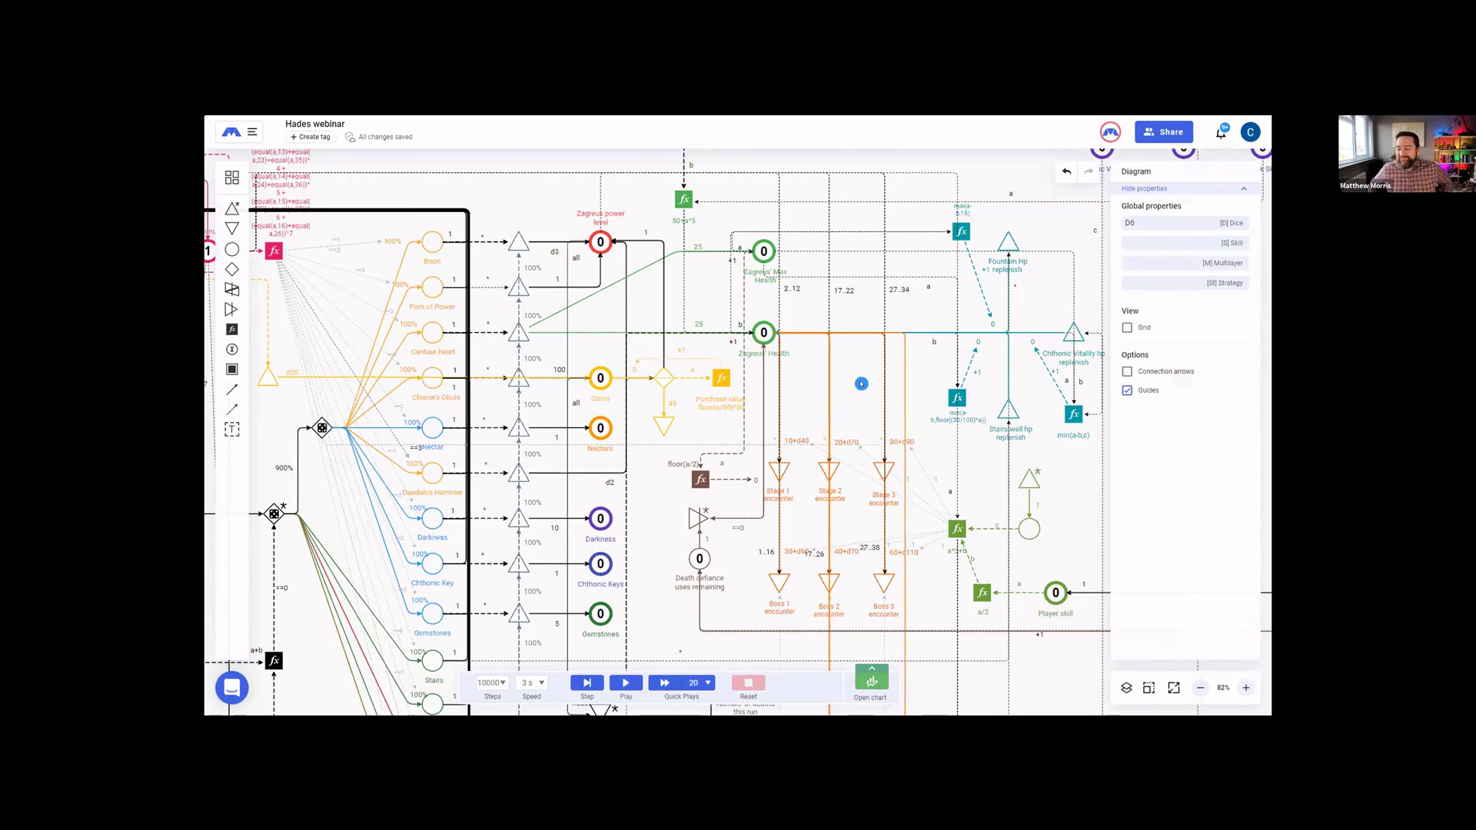
- Play the simulation continuously and follow how the Fountain room and its health replenishment source affect Zagreus' Health
scroll(861, 384, "right", 5)
scroll(860, 385, "up", 2)
scroll(793, 362, "right", 6)
scroll(793, 361, "up", 3)
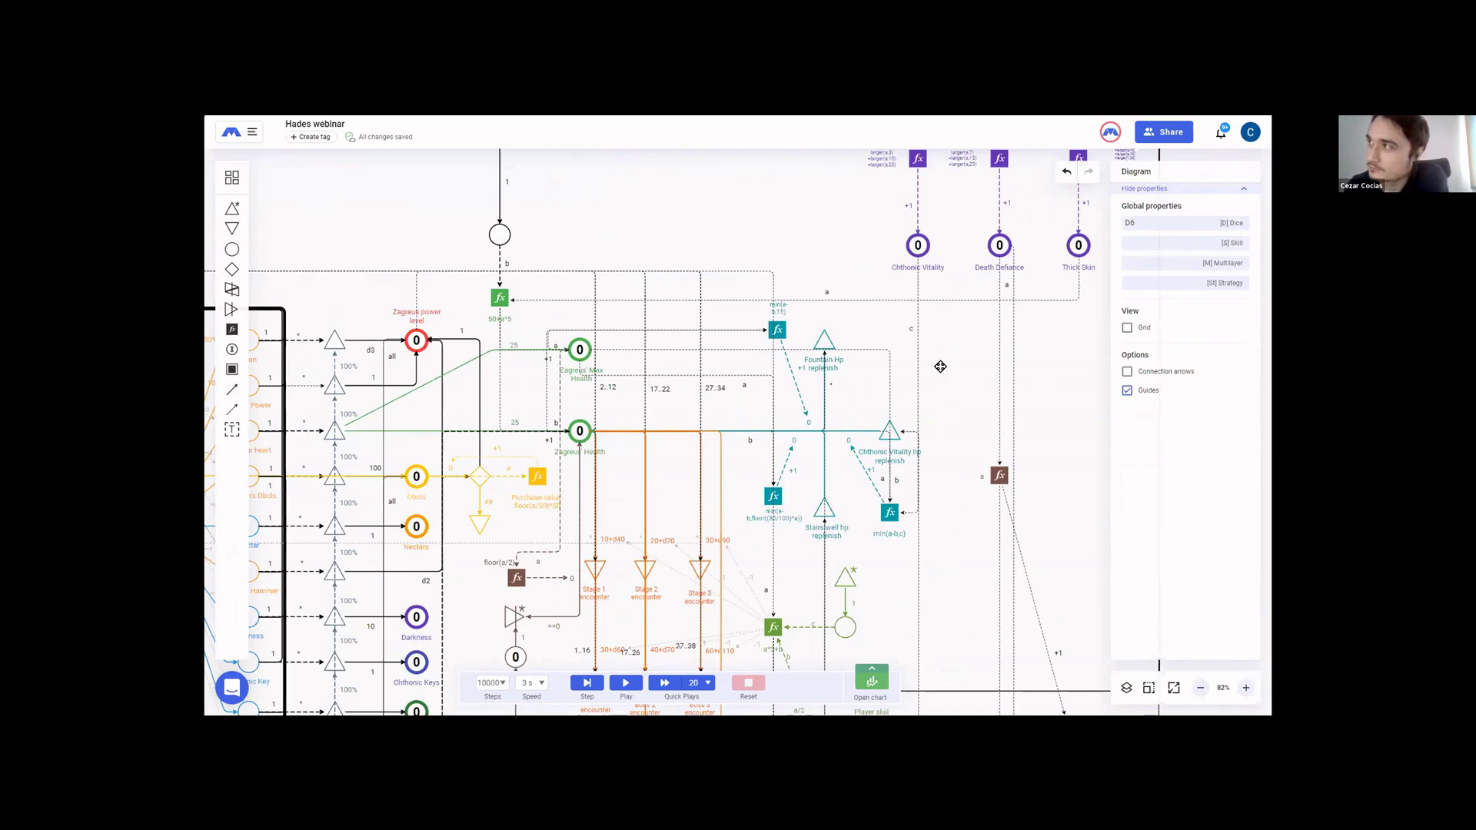
scroll(938, 369, "up", 4)
scroll(939, 369, "right", 3)
scroll(884, 443, "down", 1)
scroll(884, 443, "left", 1)
scroll(945, 367, "down", 4)
scroll(945, 367, "left", 3)
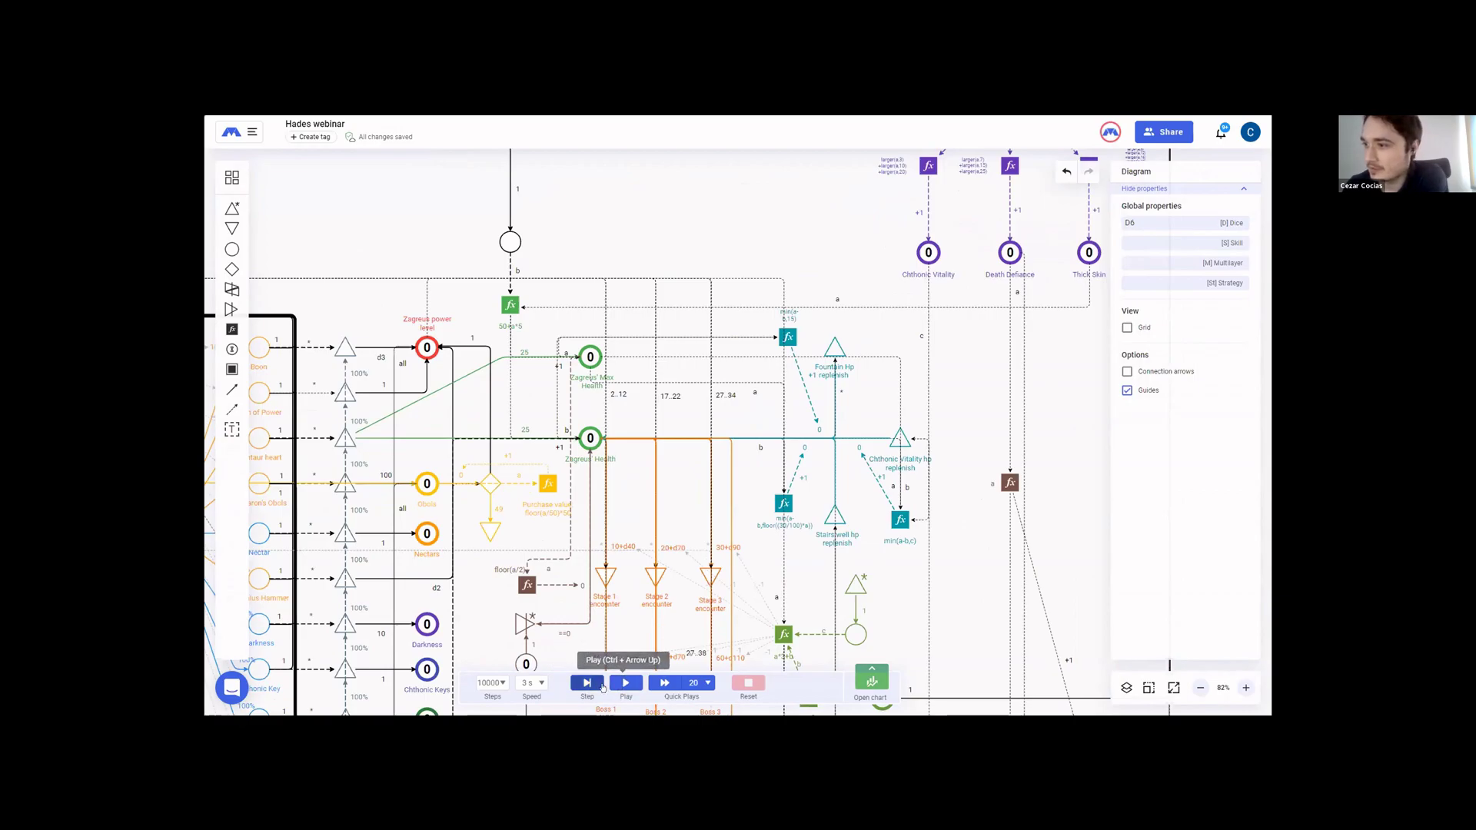
left_click(624, 682)
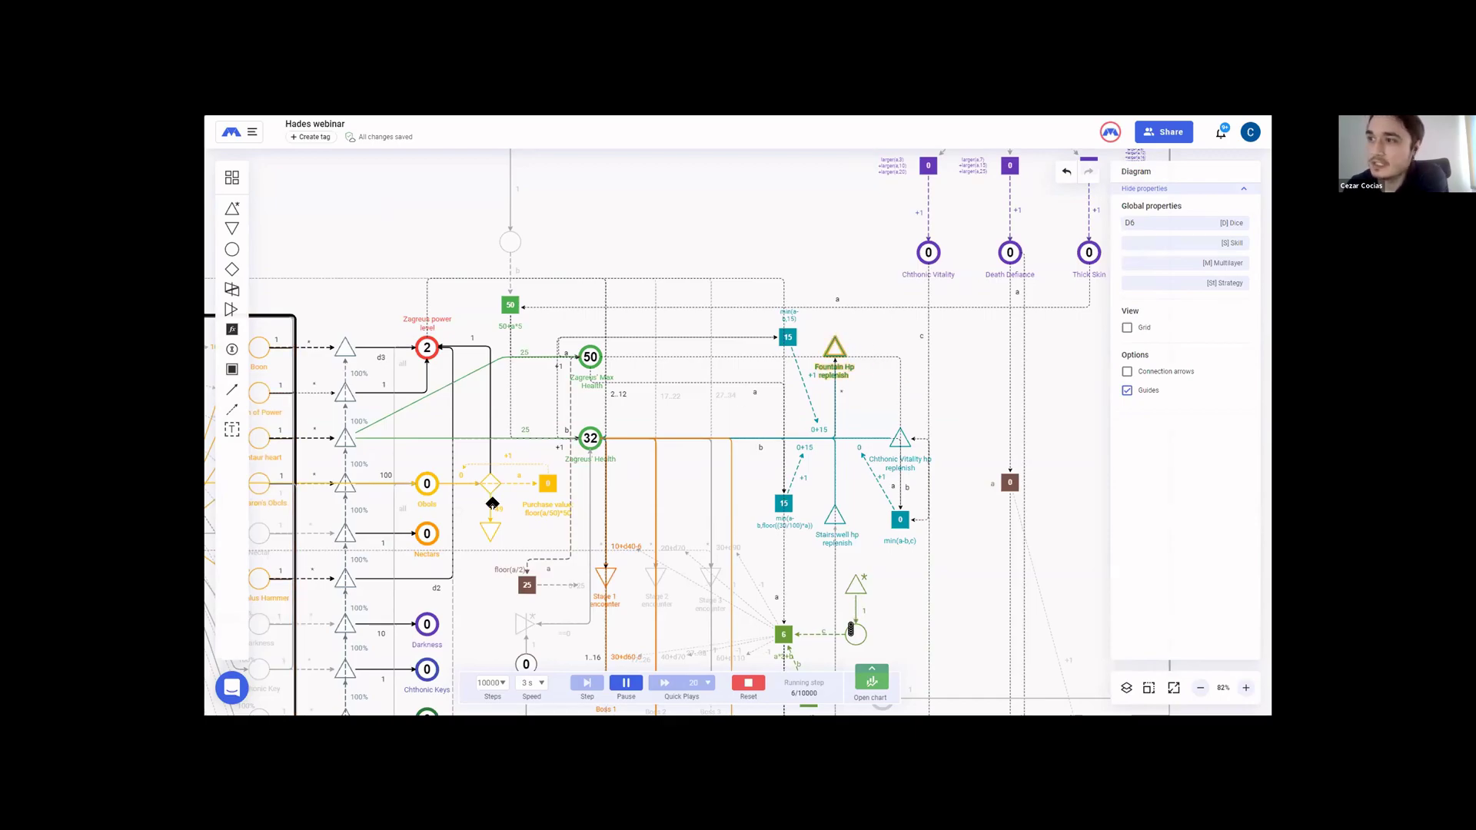
left_click_drag(657, 339, 776, 219)
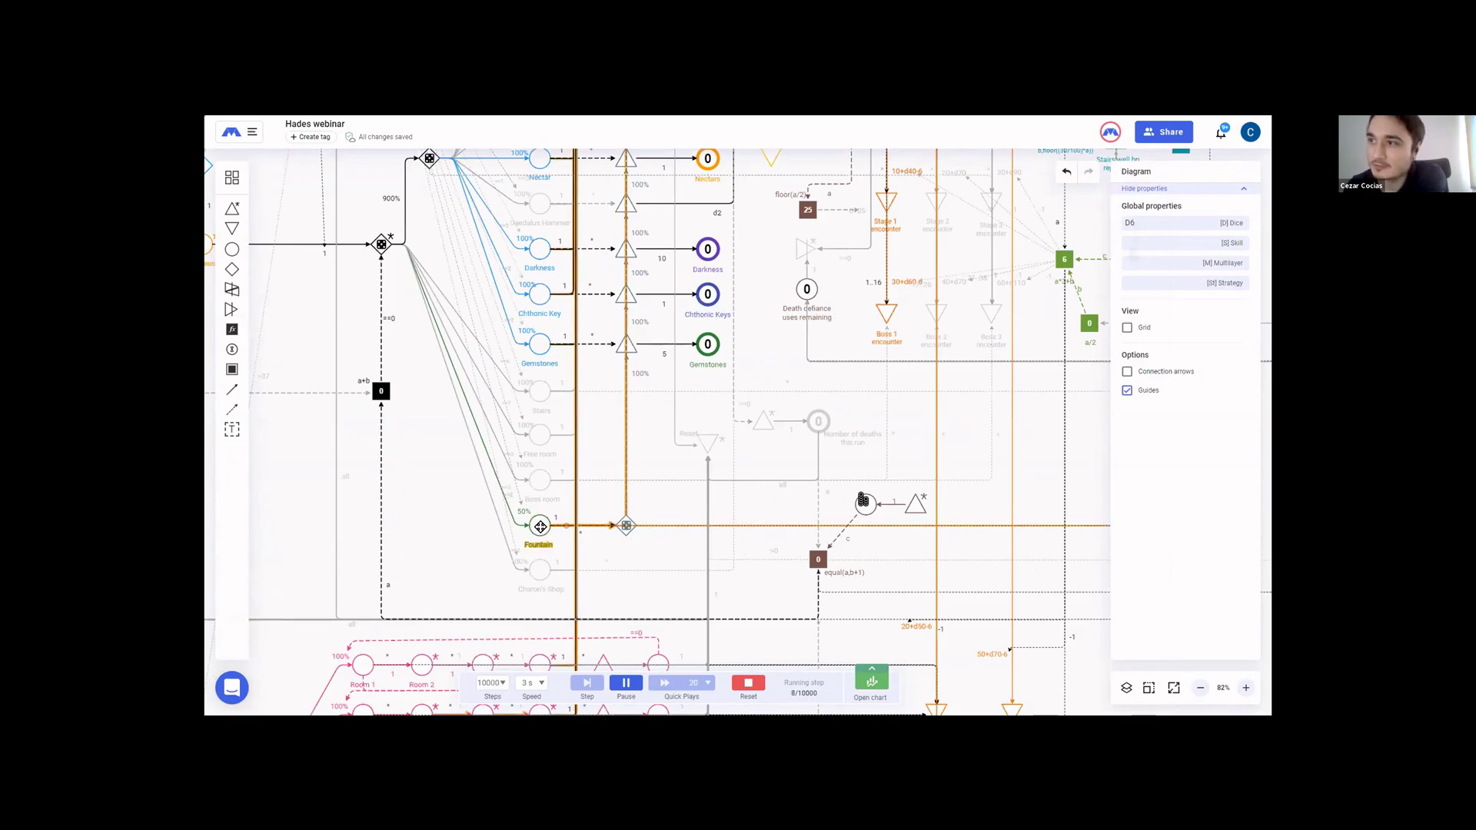
- Examine how the Fountain, Stairwell and Chthonic Vitality replenish sources feed Zagreus' Health in the running simulation
left_click_drag(952, 174, 578, 294)
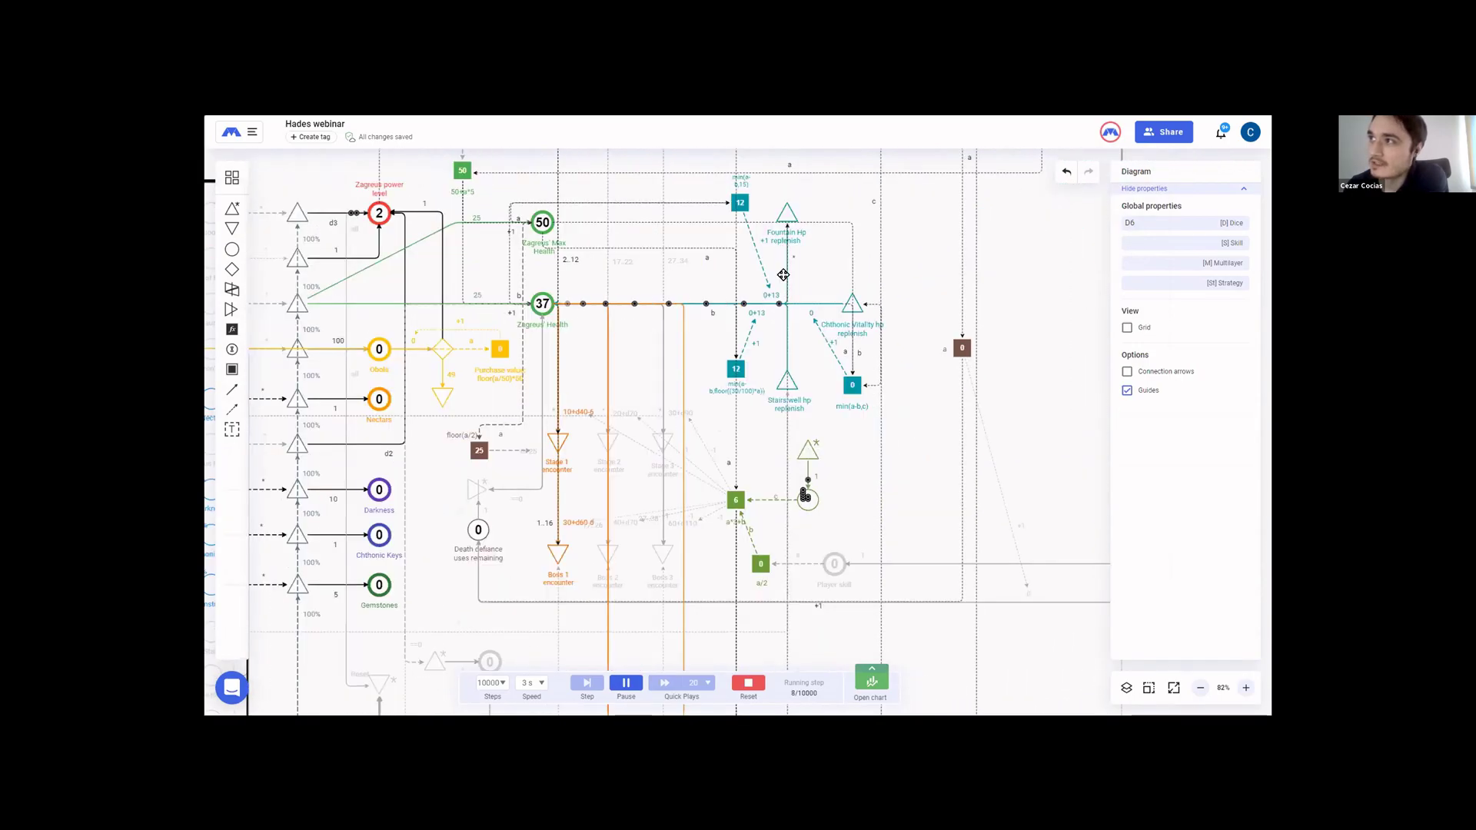
left_click_drag(835, 279, 827, 341)
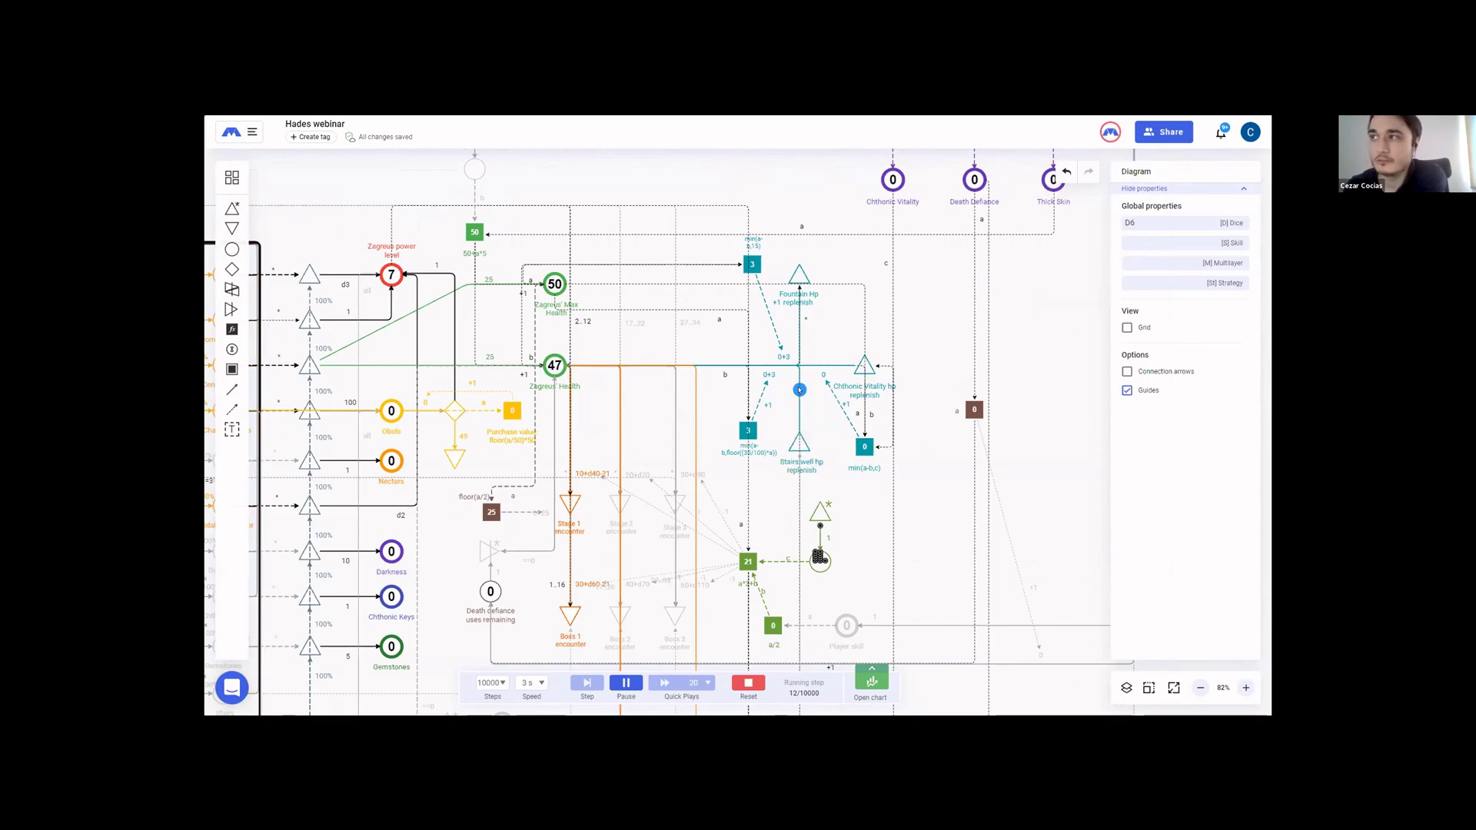
left_click_drag(833, 316, 842, 326)
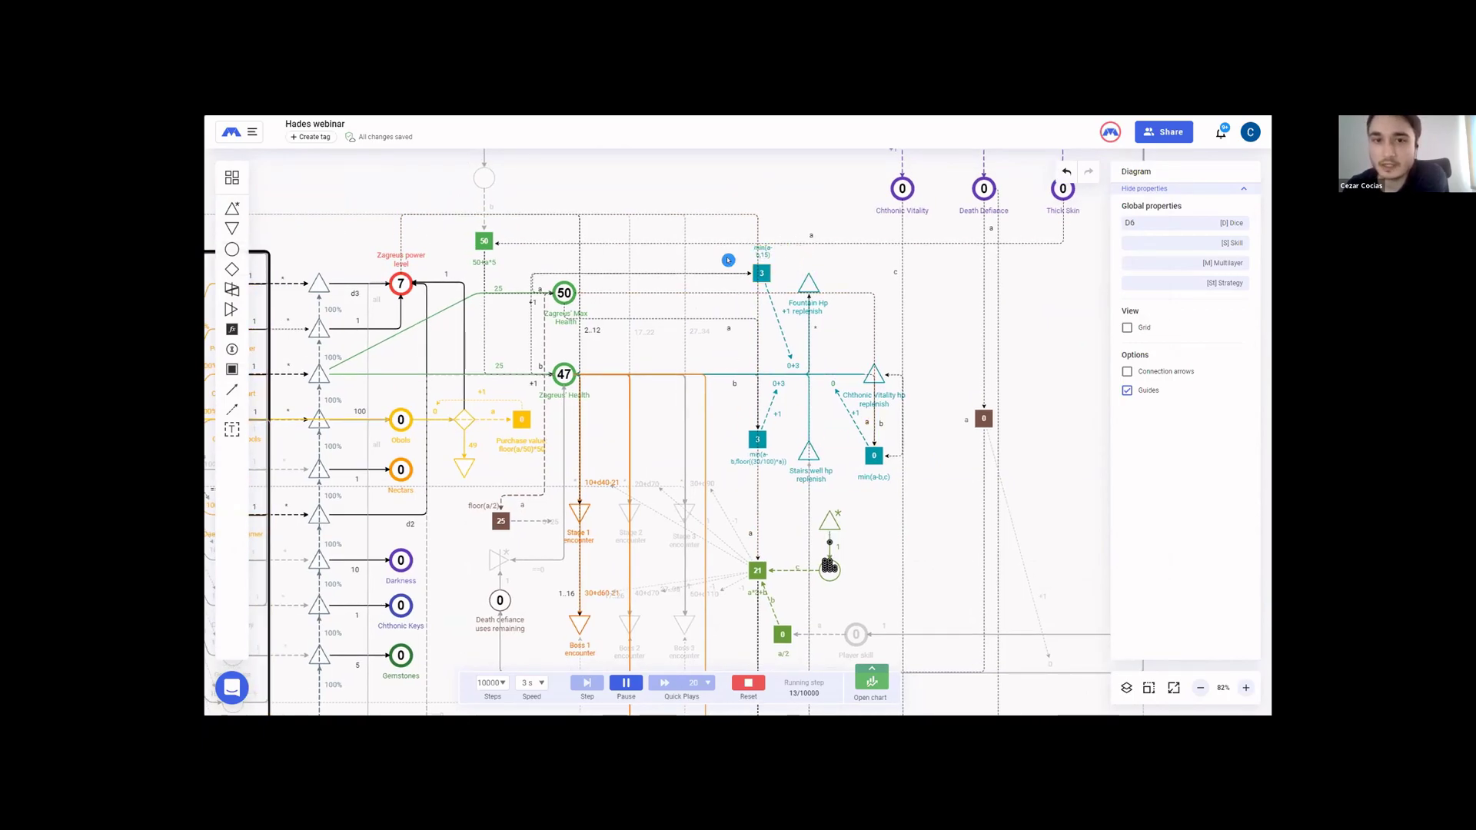
left_click_drag(666, 405, 705, 421)
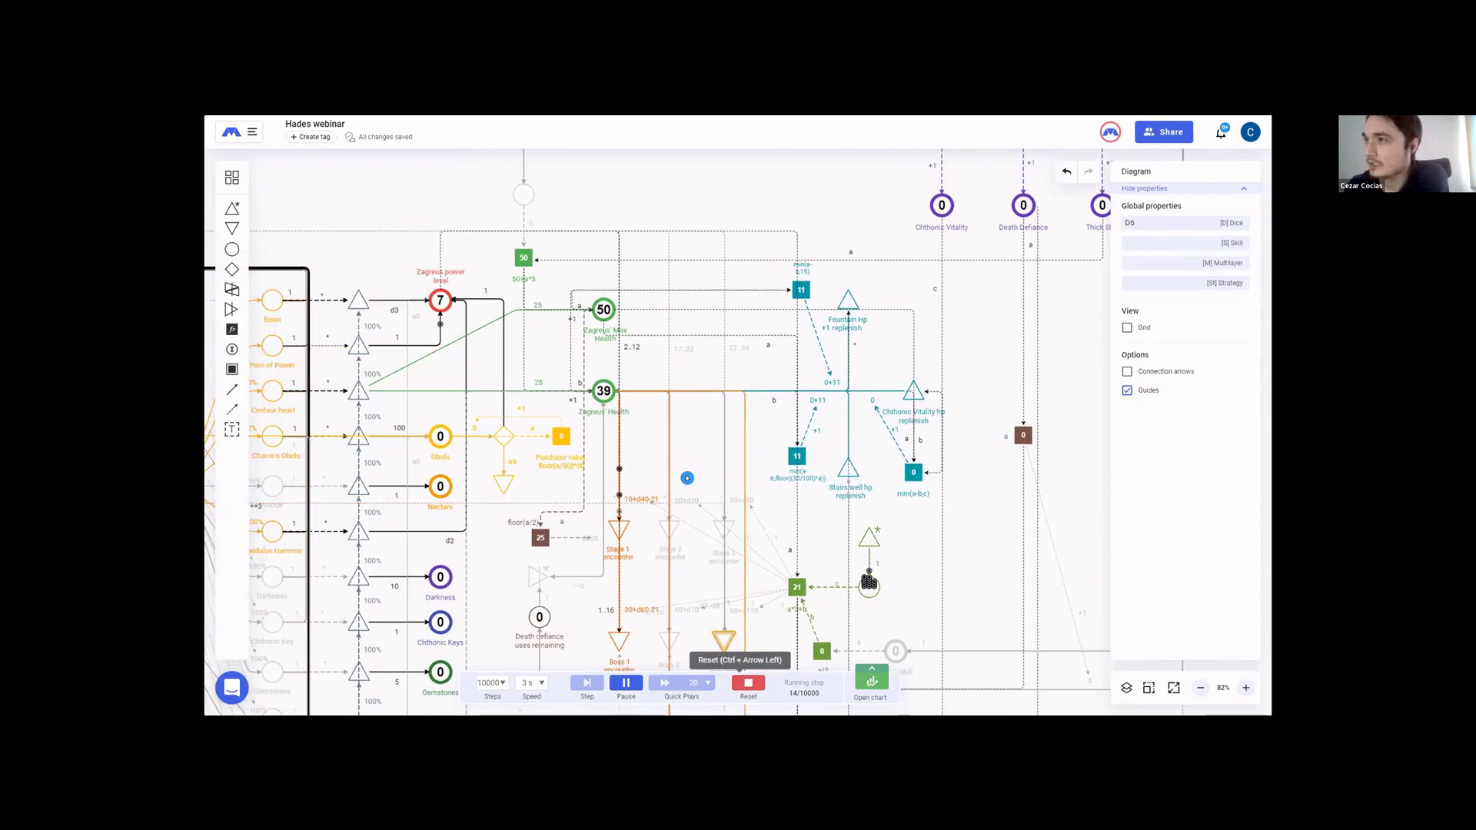
- Follow the Obols pool and its purchase gate towards Zagreus' power level, along with the reward pools, as the simulation runs
left_click_drag(625, 444, 782, 424)
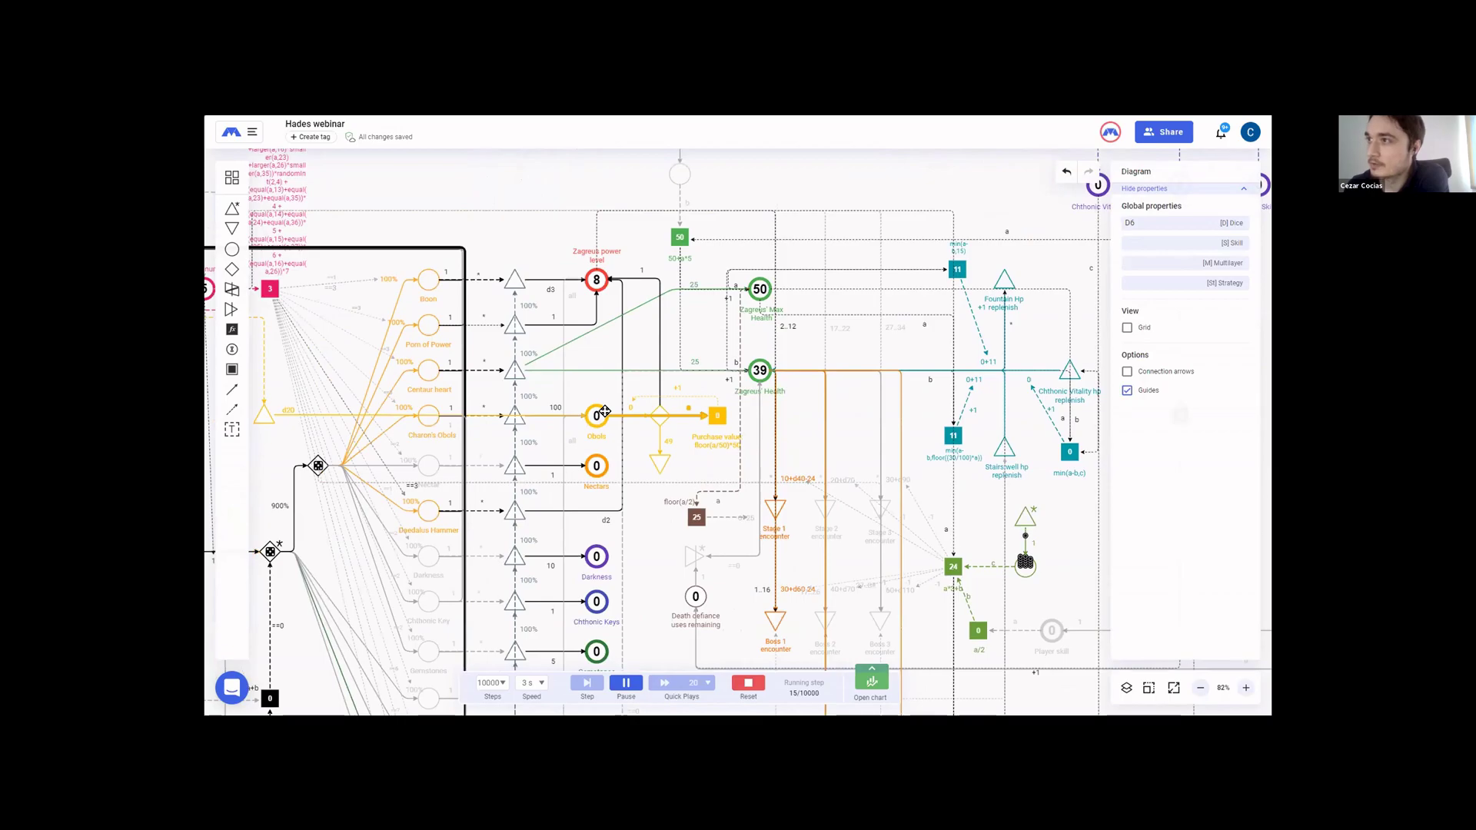
left_click(596, 415)
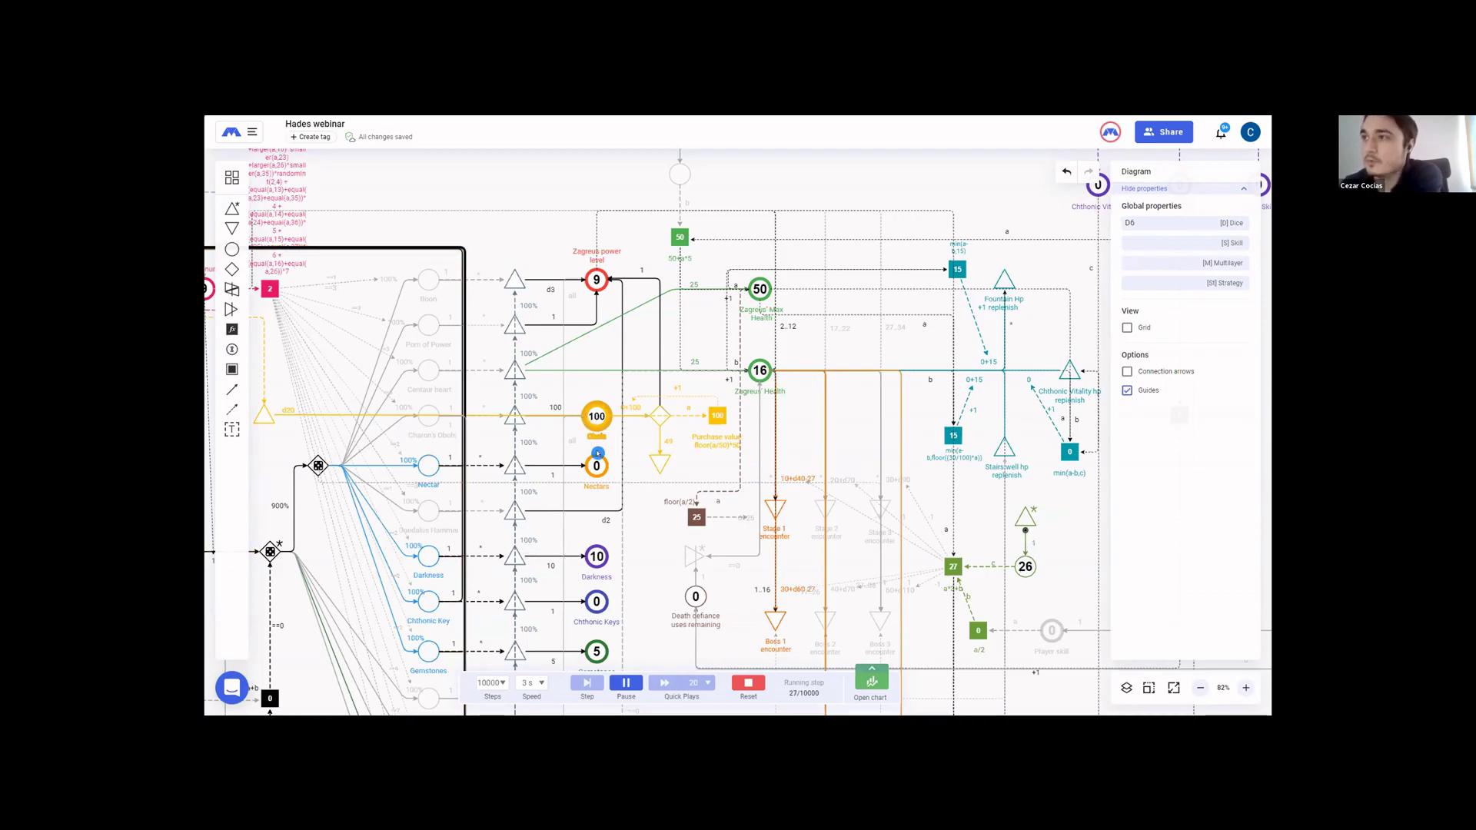
scroll(598, 453, "down", 5)
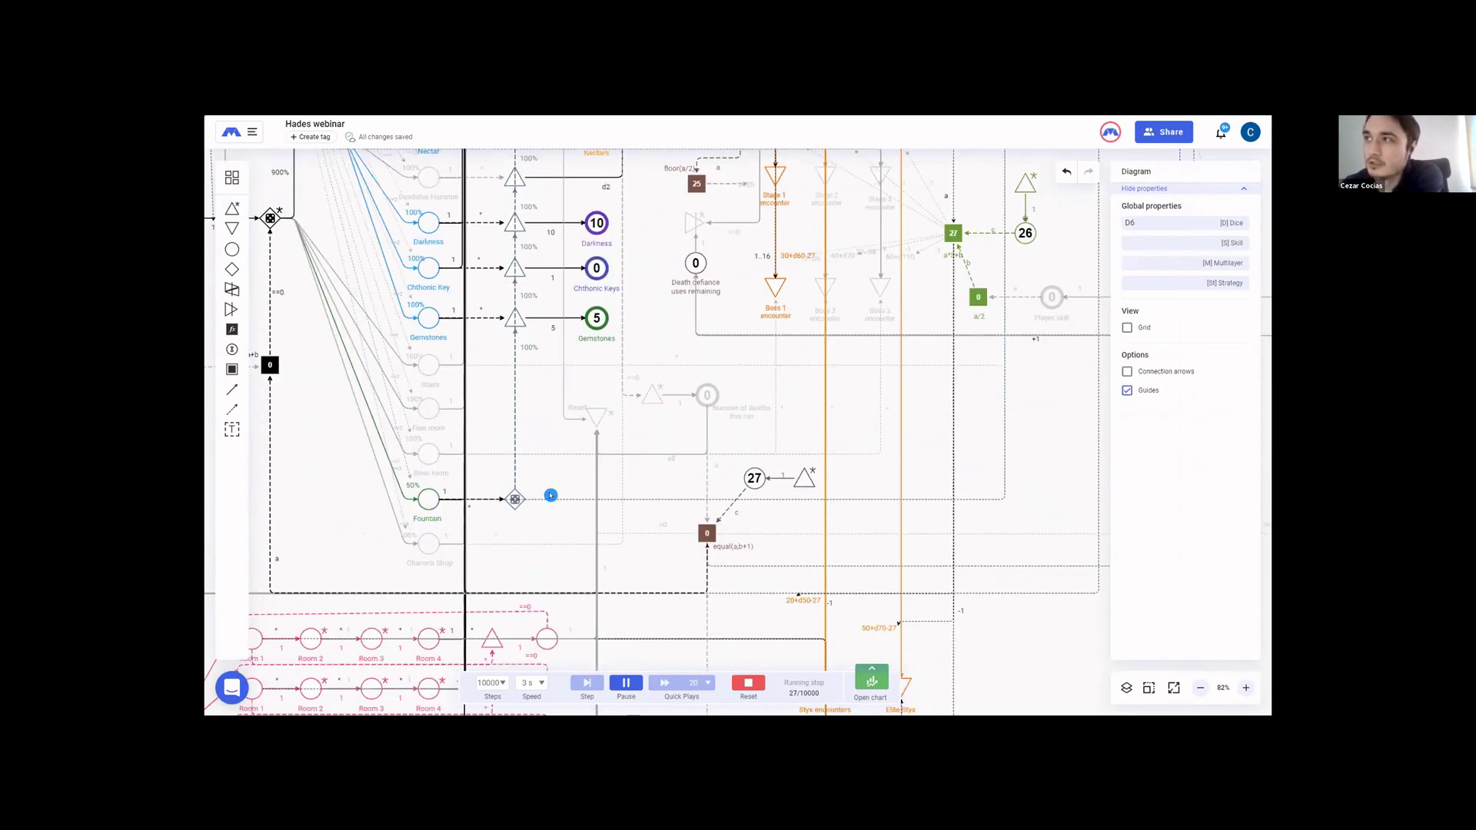
scroll(550, 495, "up", 7)
scroll(593, 418, "down", 2)
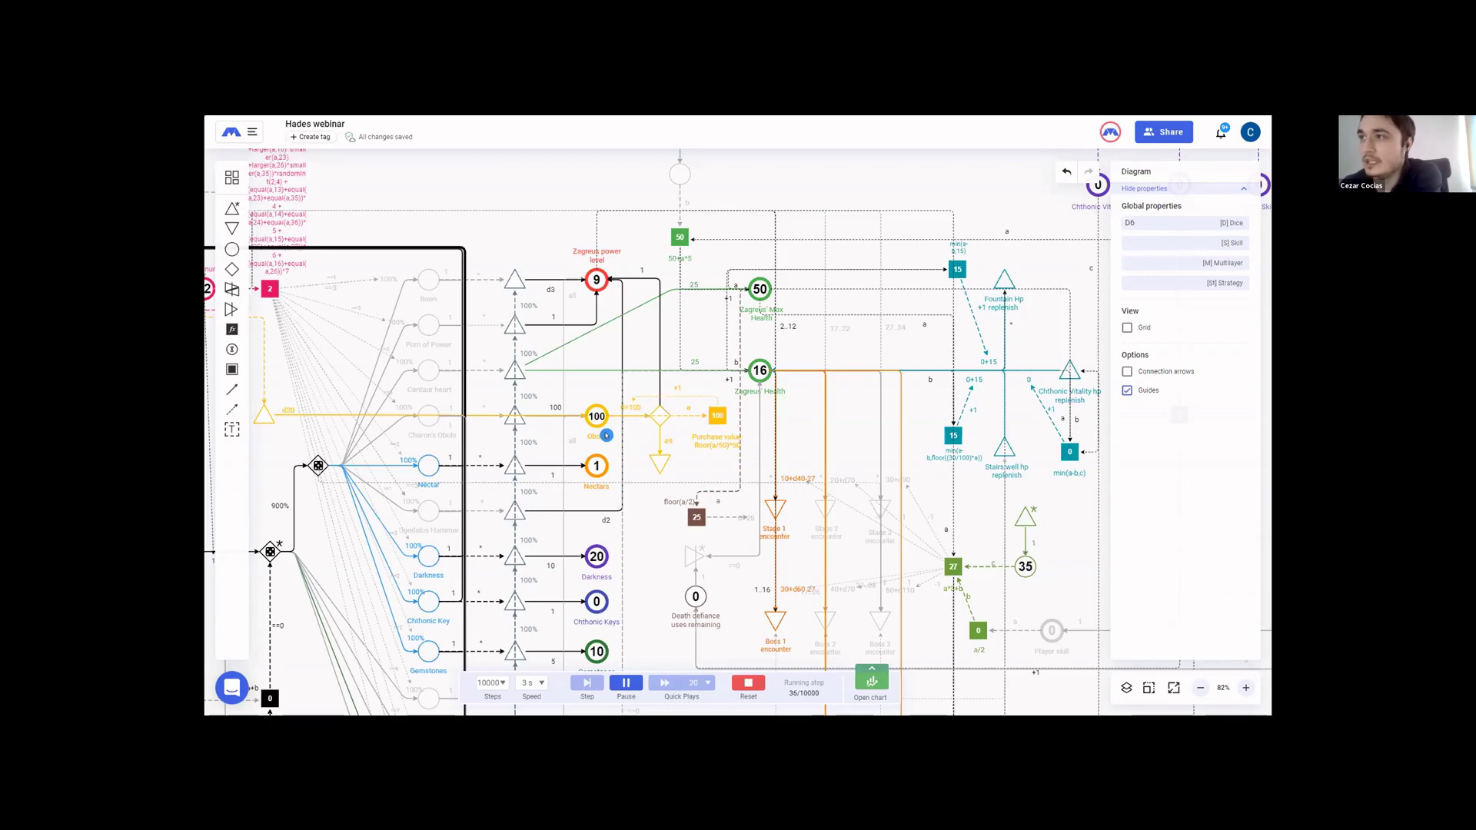
- Follow Zagreus' Health and the Death Defiance converter through the run, and reset the simulation
left_click_drag(797, 442, 719, 389)
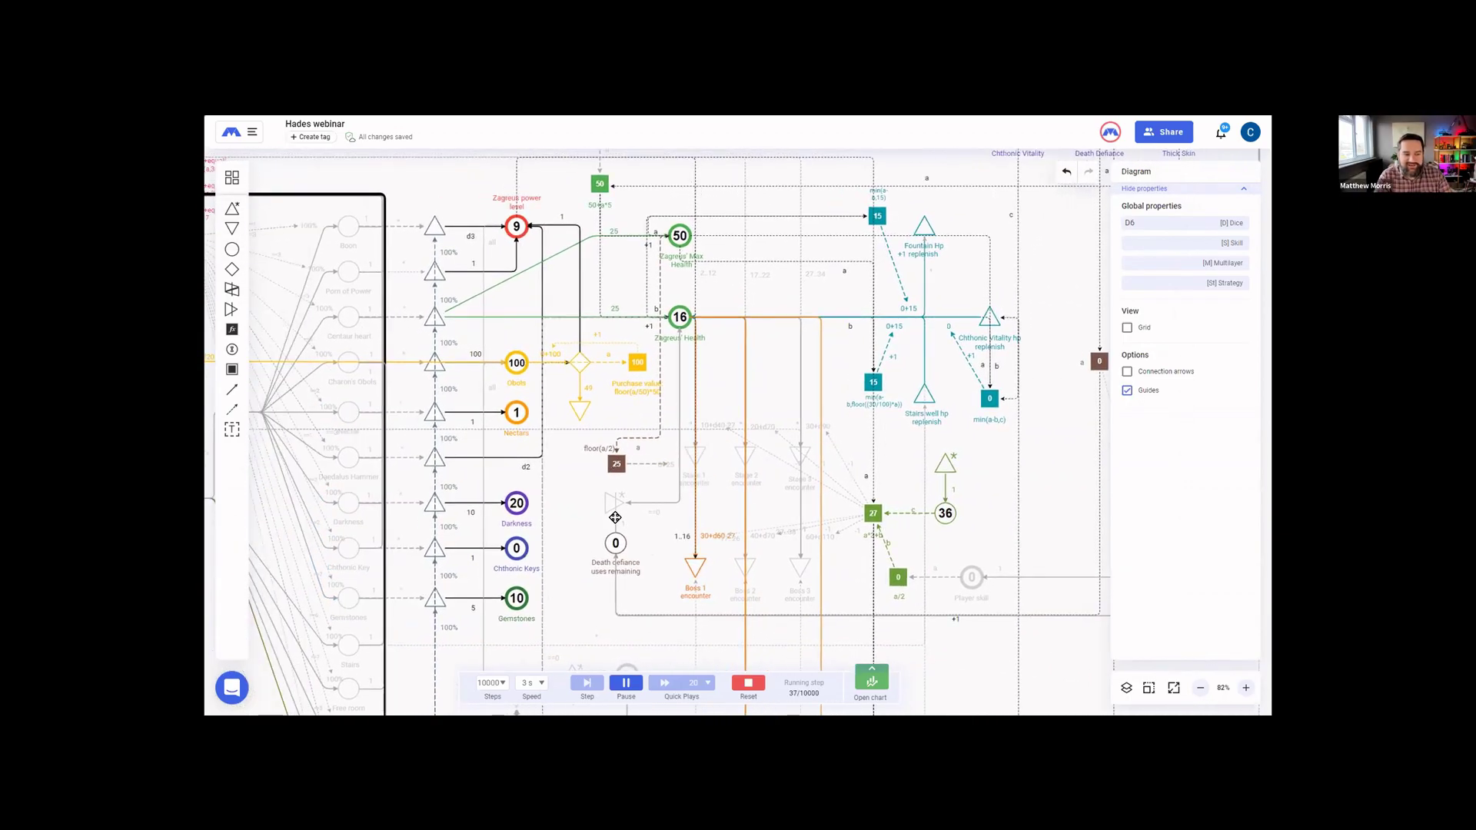
left_click_drag(564, 474, 575, 536)
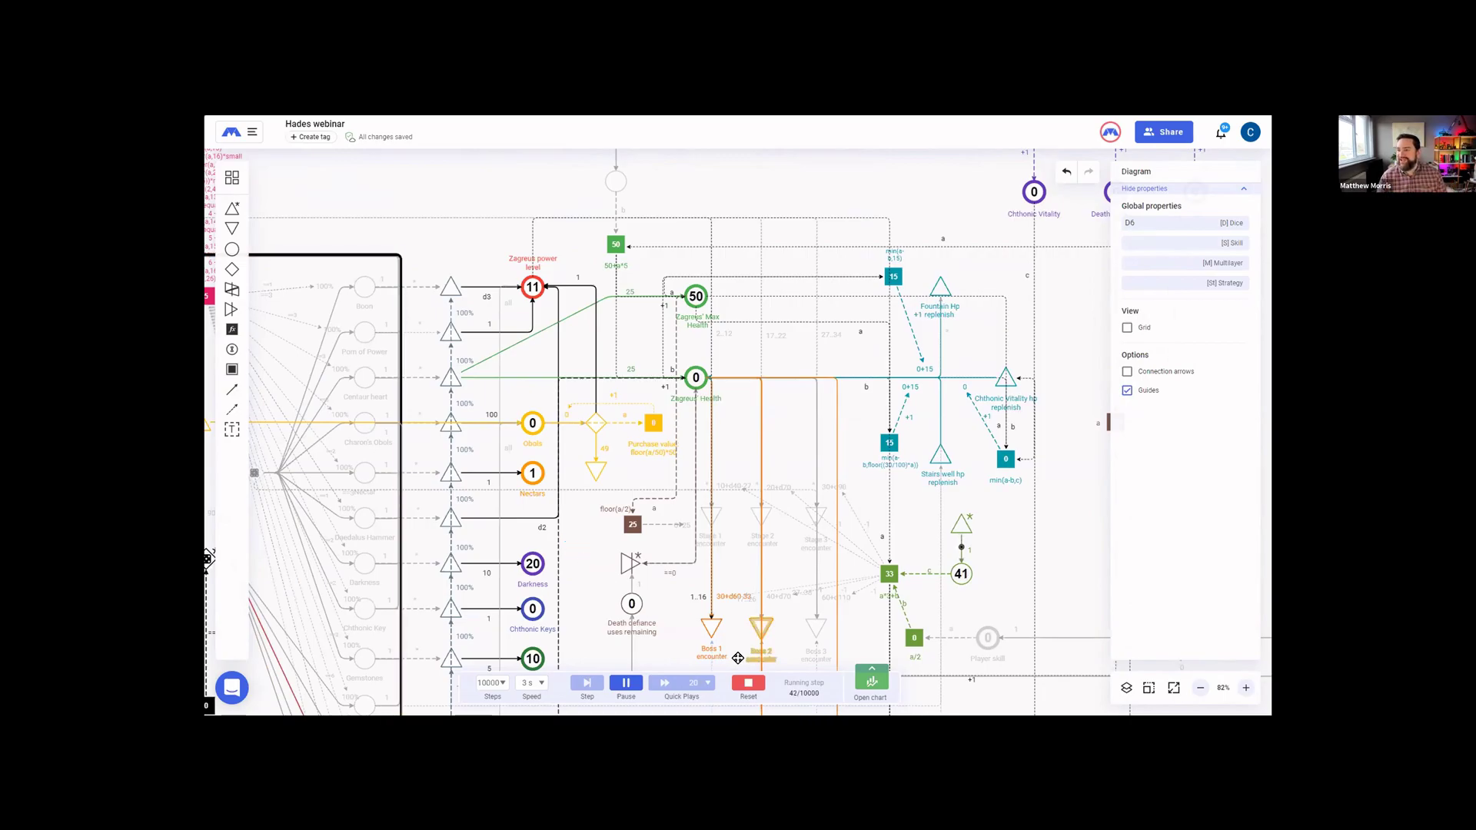
key("ctrl+Left")
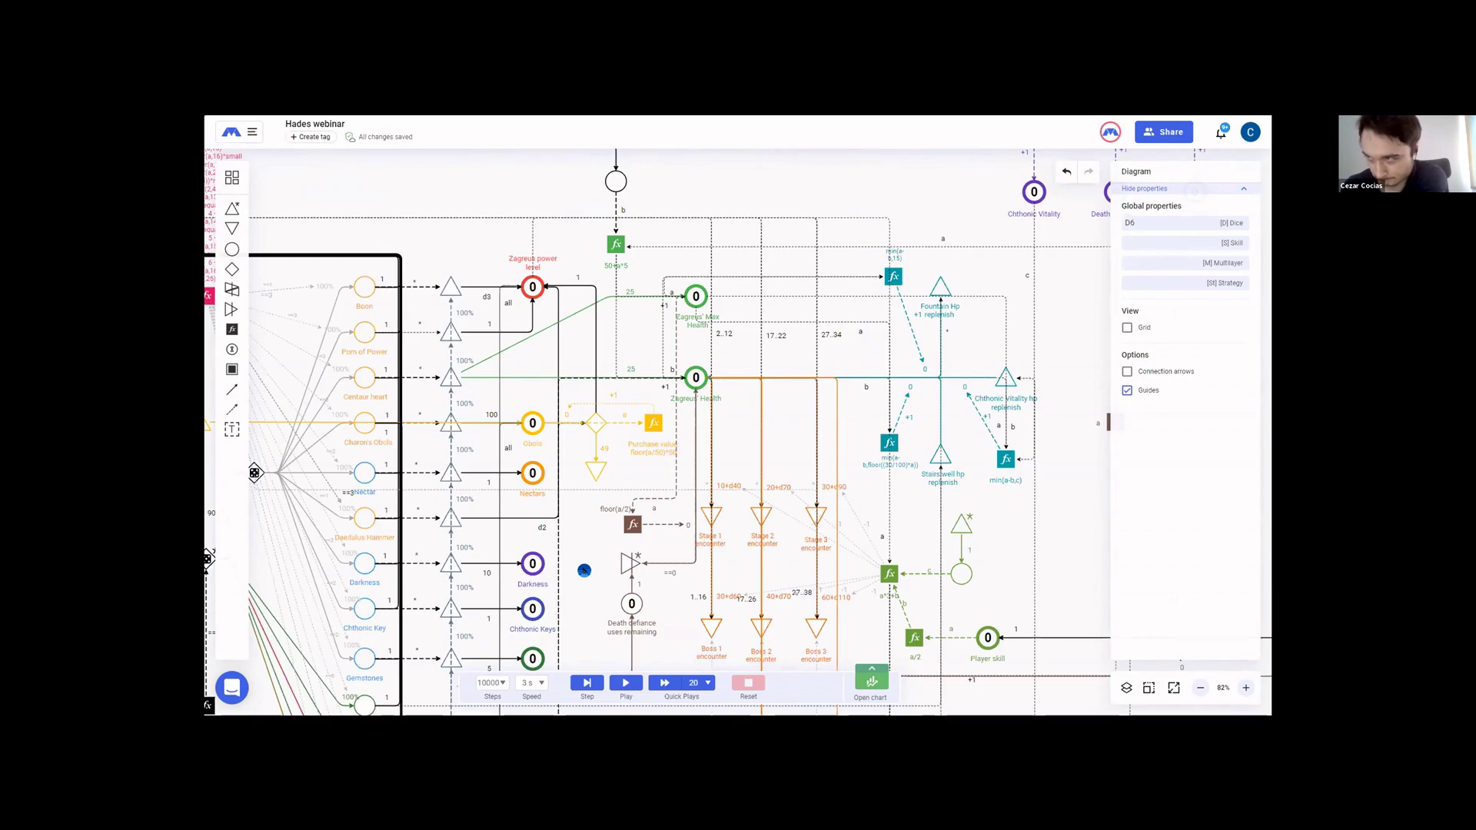
- Examine how the Death Defiance upgrade, the remaining uses pool and the number of deaths counter are connected
scroll(549, 487, "down", 1)
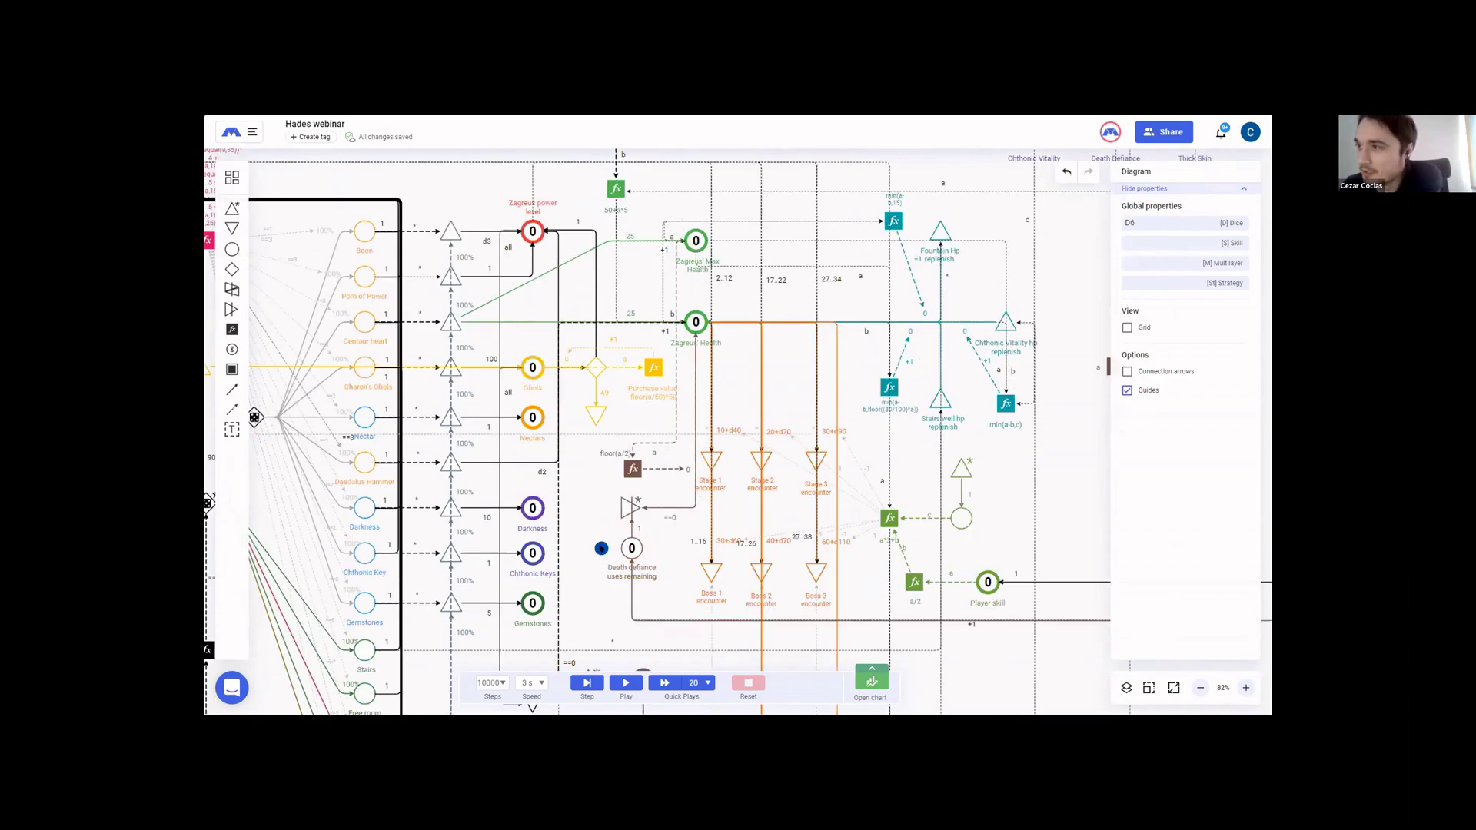
left_click_drag(594, 550, 575, 532)
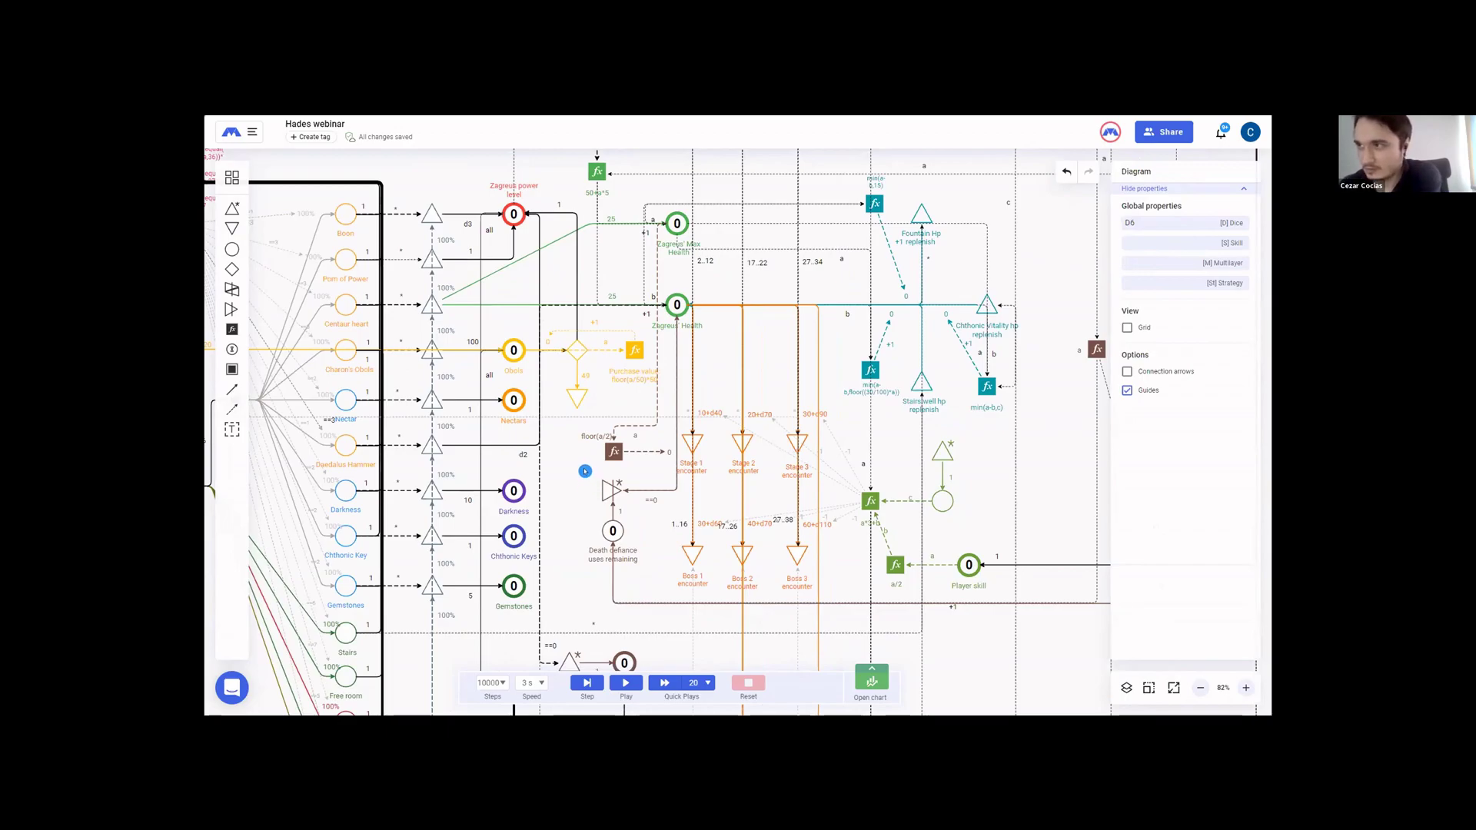
scroll(585, 503, "down", 2)
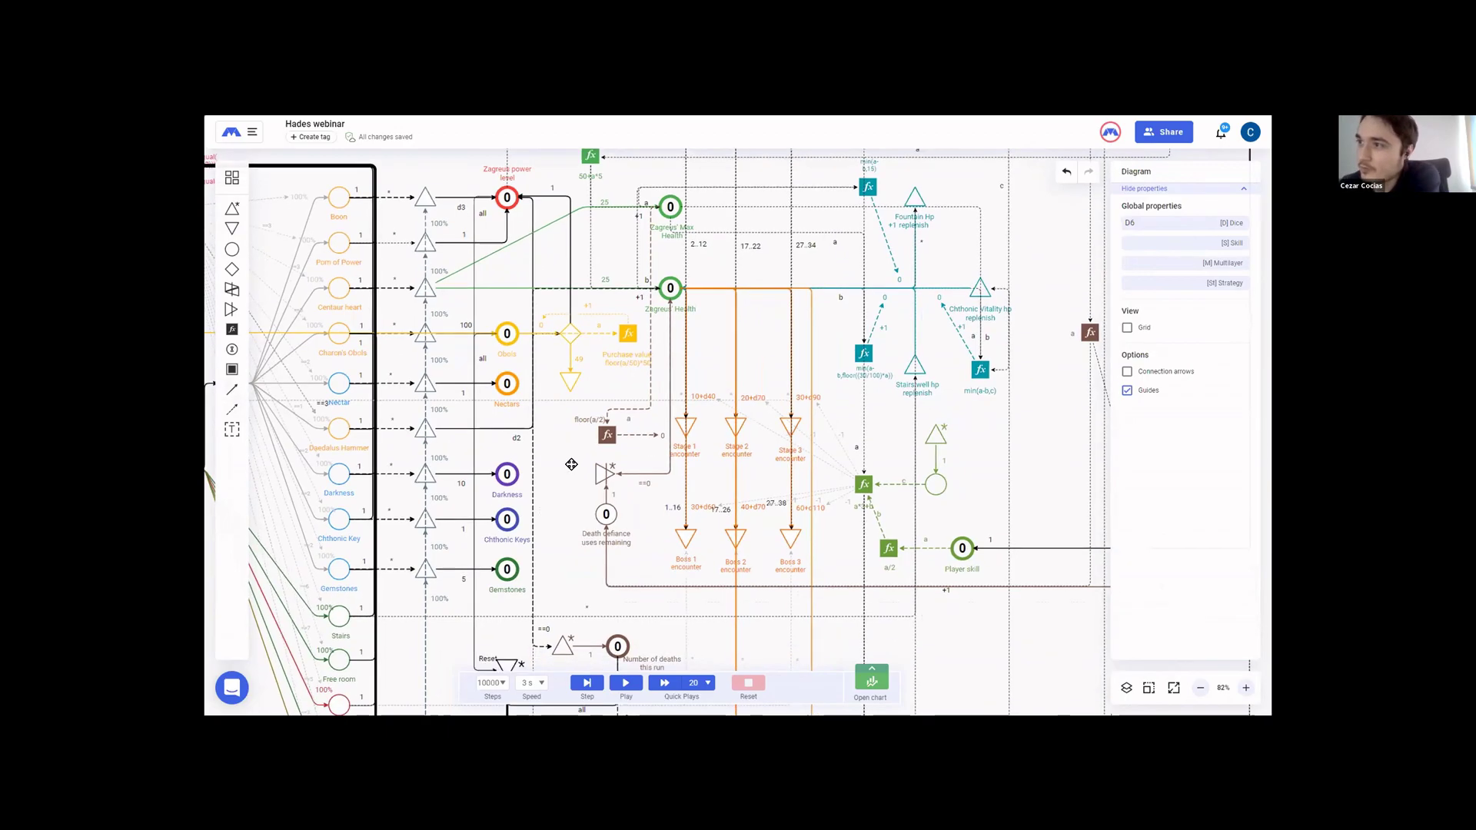
scroll(526, 498, "down", 5)
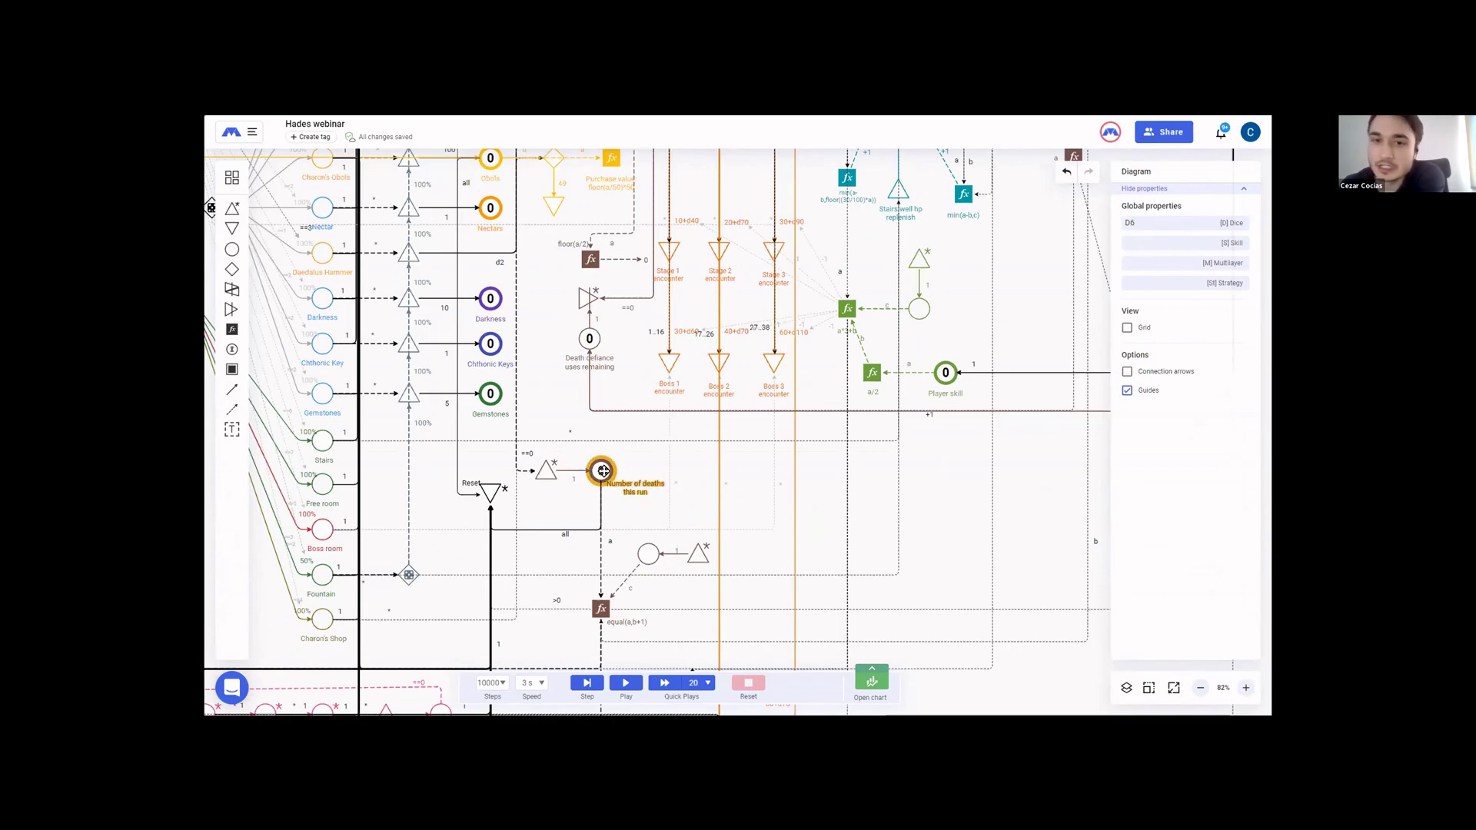
left_click_drag(918, 353, 707, 624)
left_click_drag(690, 259, 512, 320)
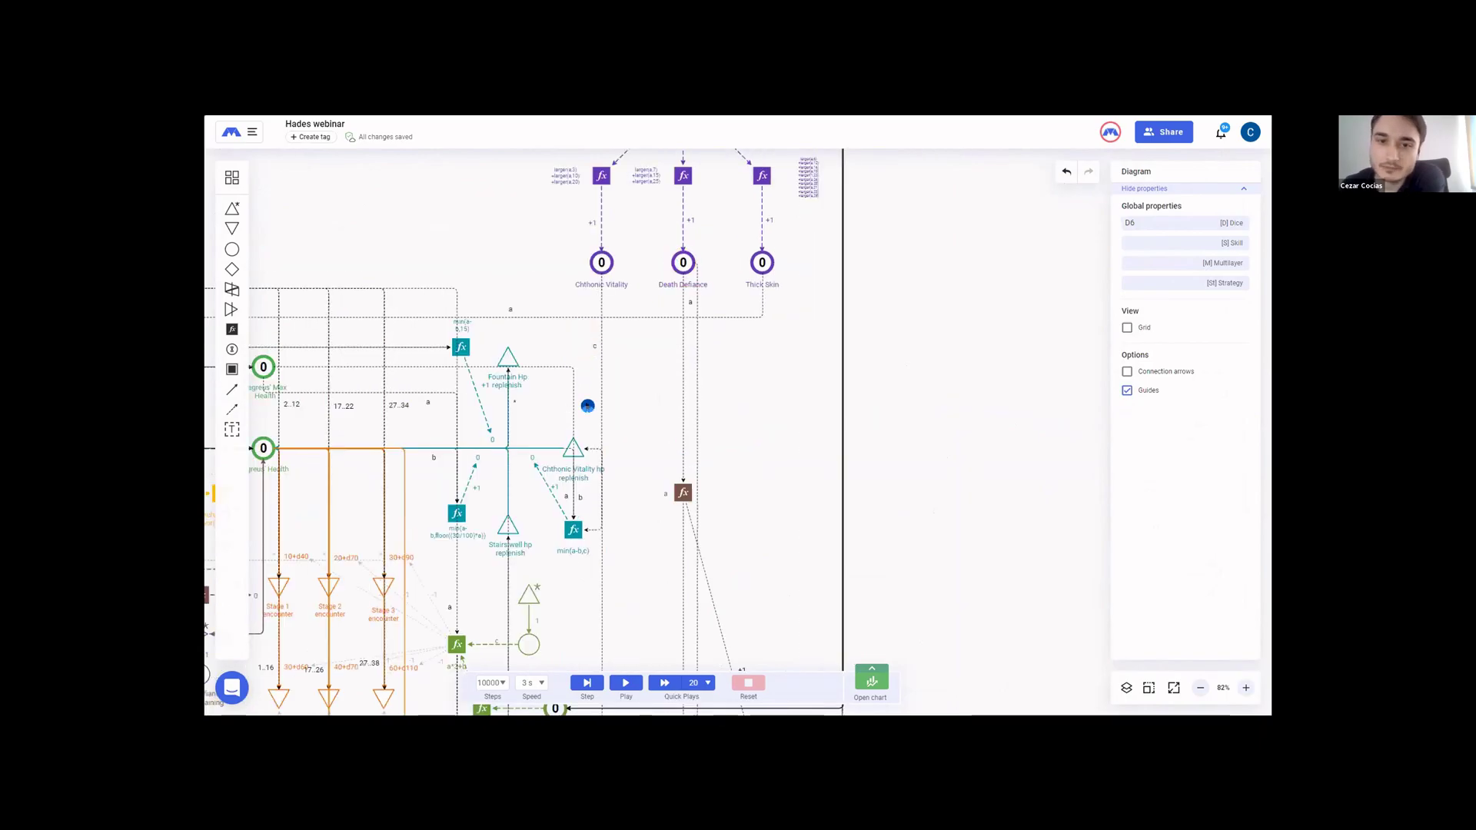
left_click_drag(471, 583, 704, 354)
left_click_drag(590, 552, 732, 436)
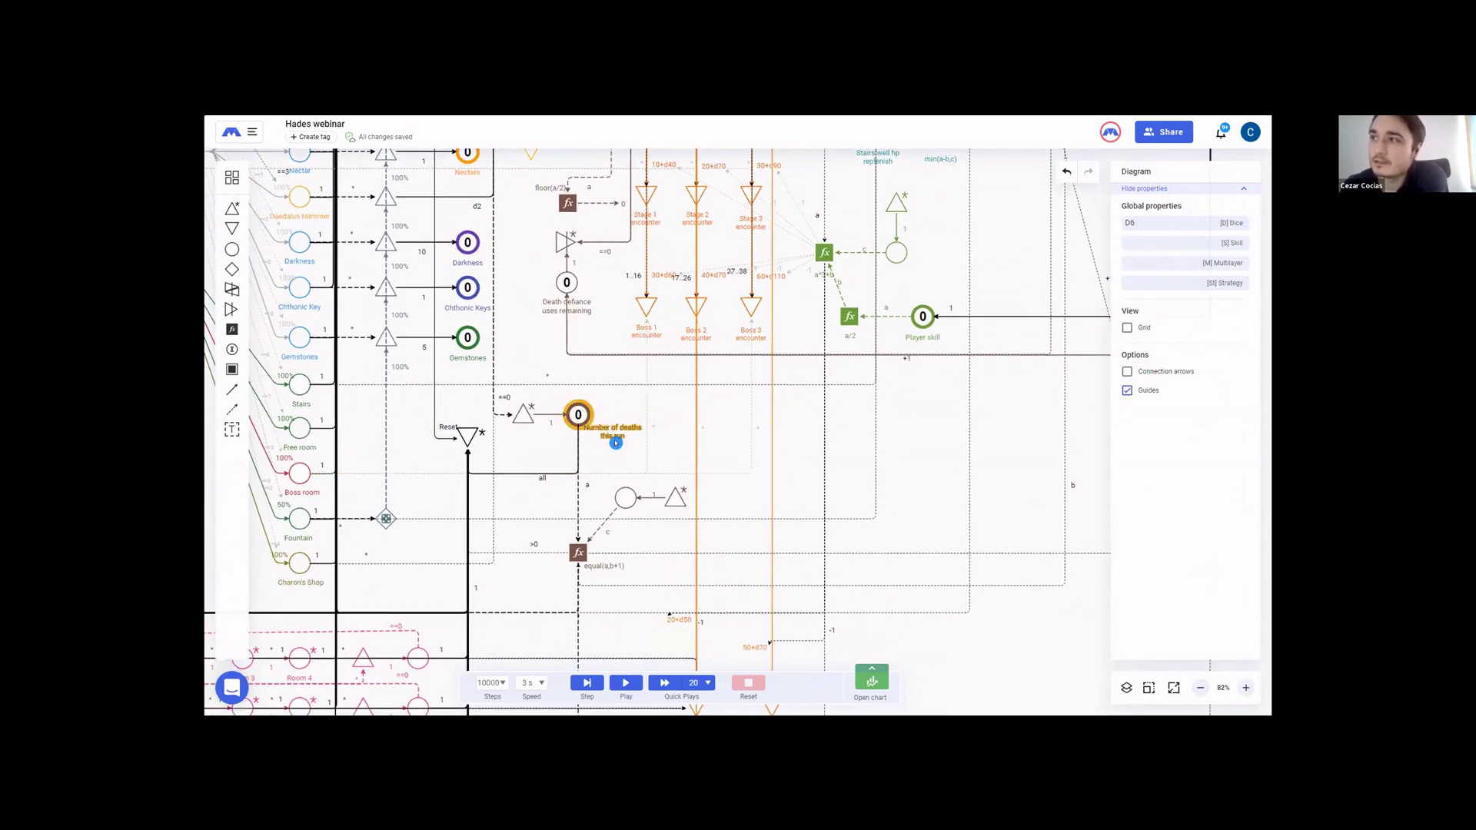
- Select the ==0 state connection from Zagreus' Health to the death counter's source and play the simulation
left_click(507, 416)
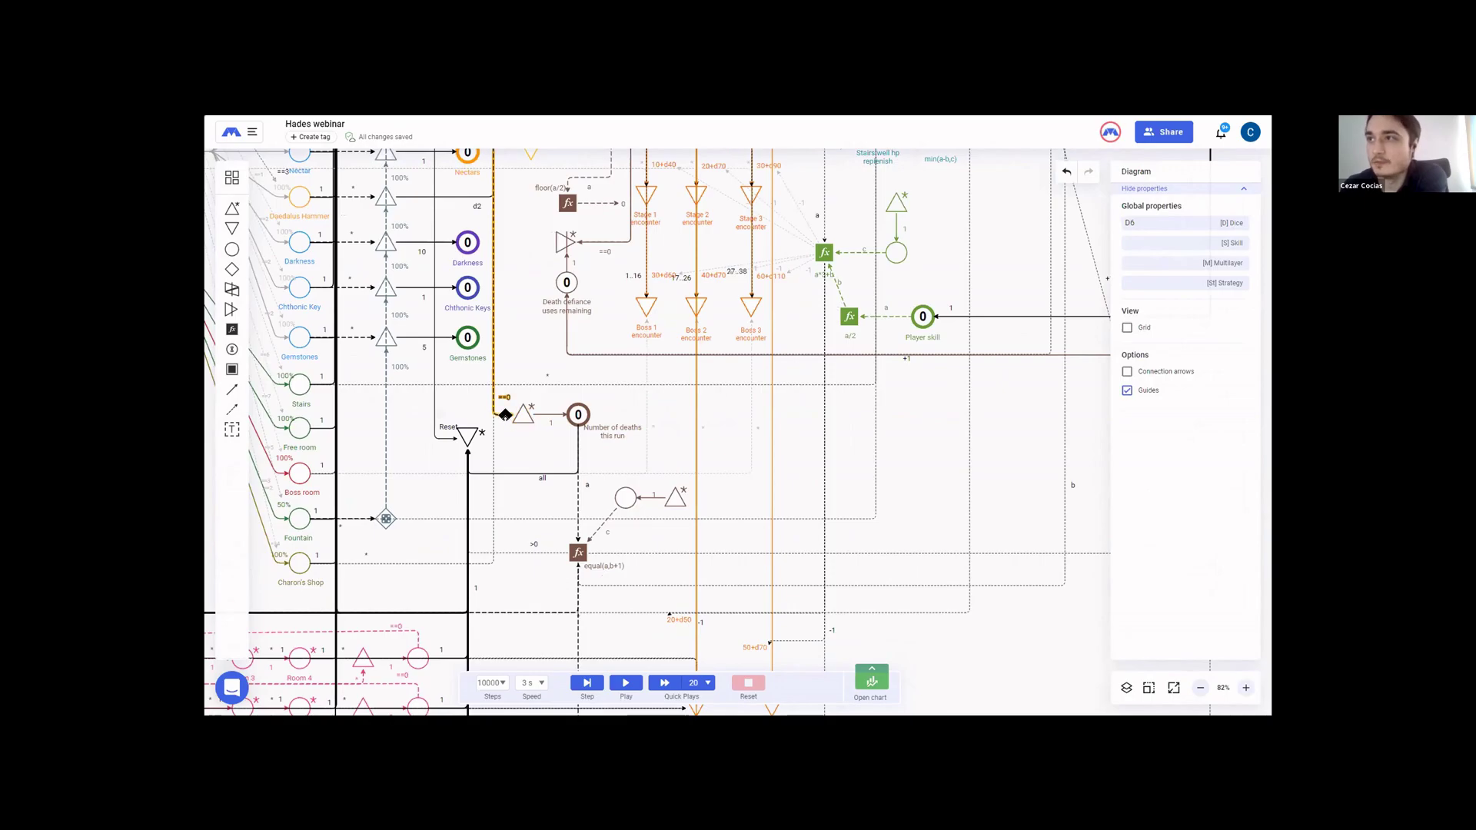
scroll(522, 446, "up", 3)
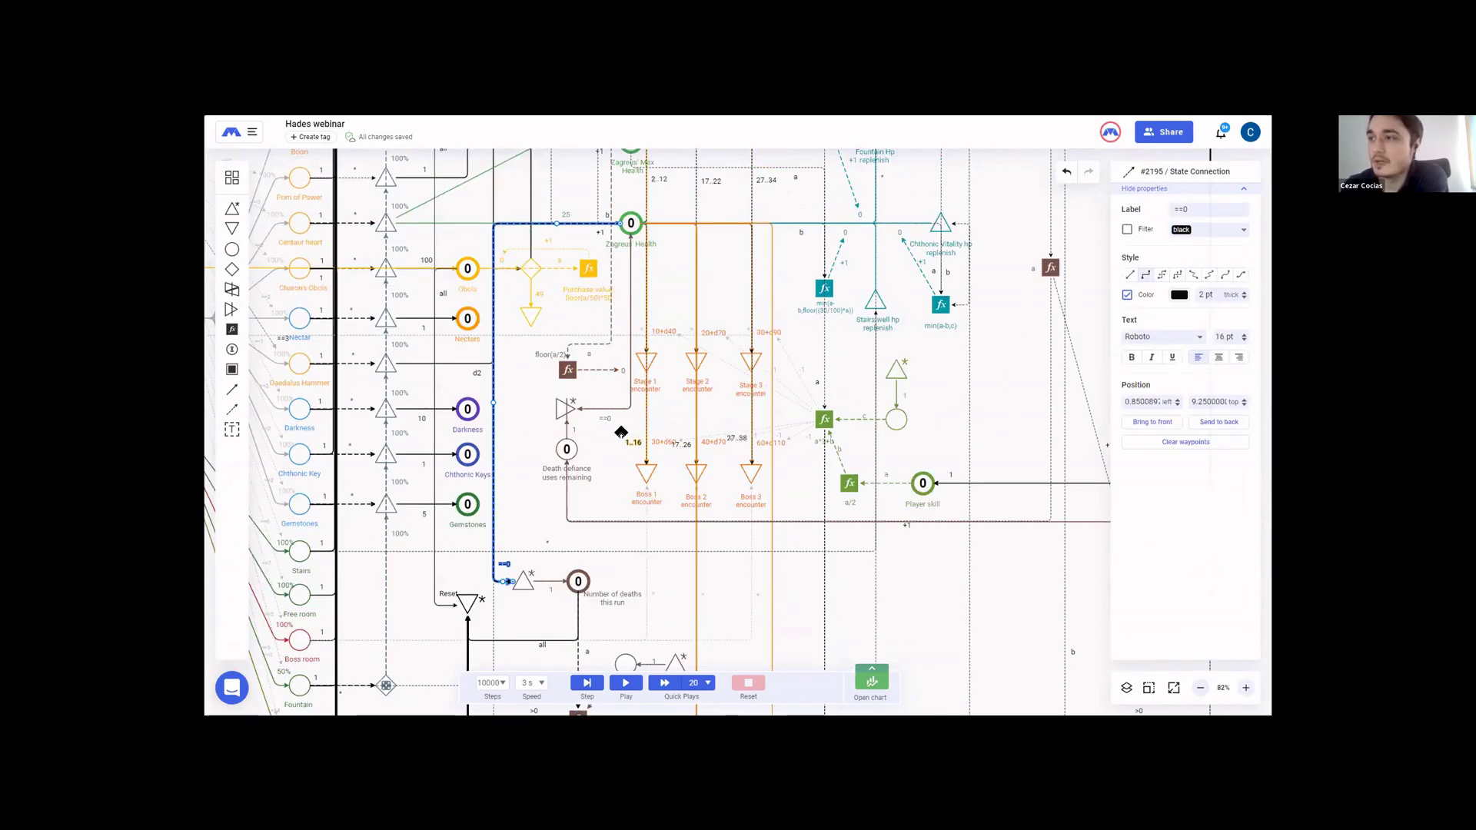
scroll(621, 432, "down", 2)
left_click(626, 682)
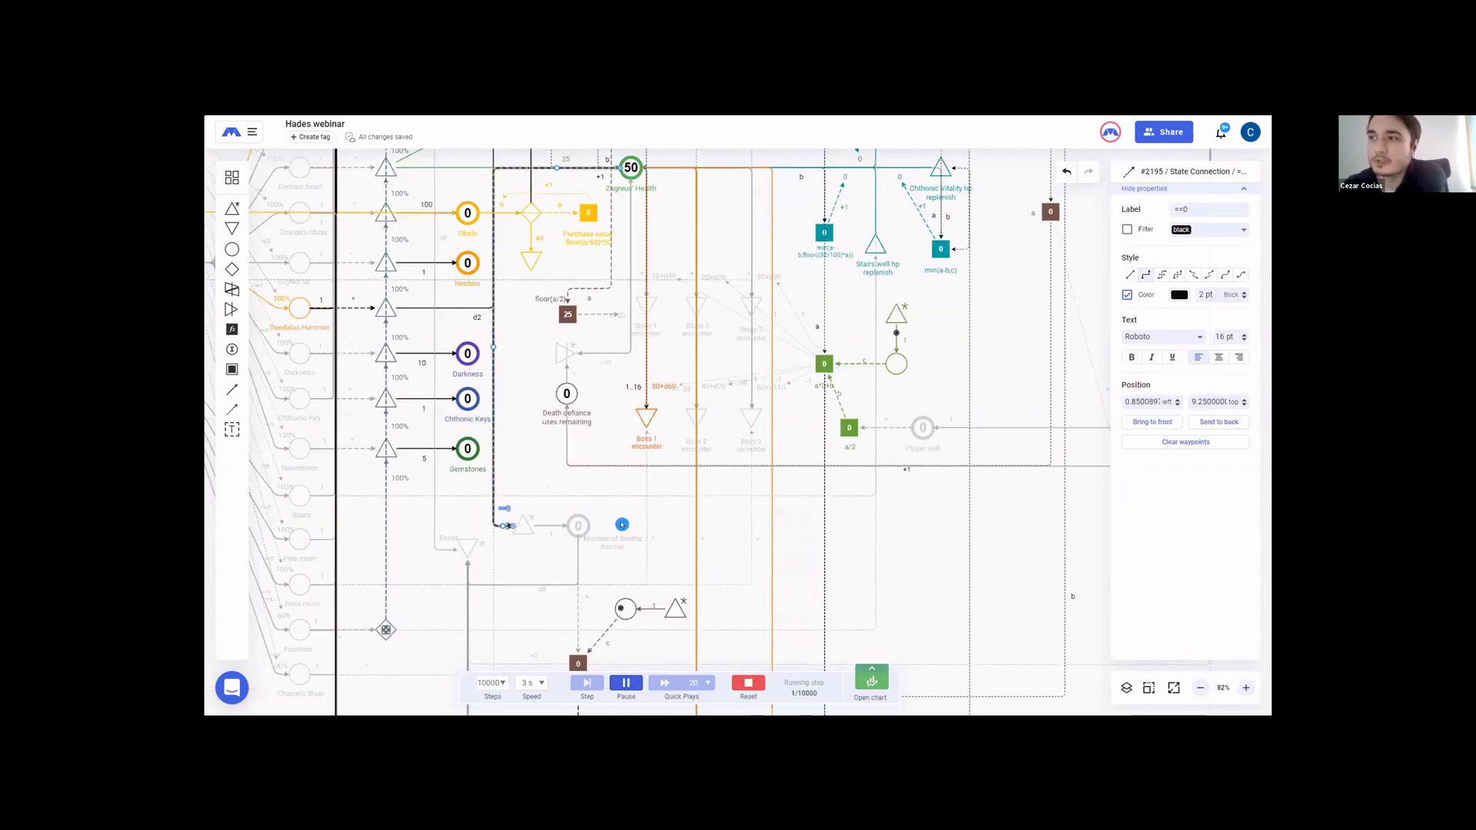
- Examine the number of deaths pool and the equal(a,b+1) register beneath it while the simulation runs
scroll(620, 518, "down", 1)
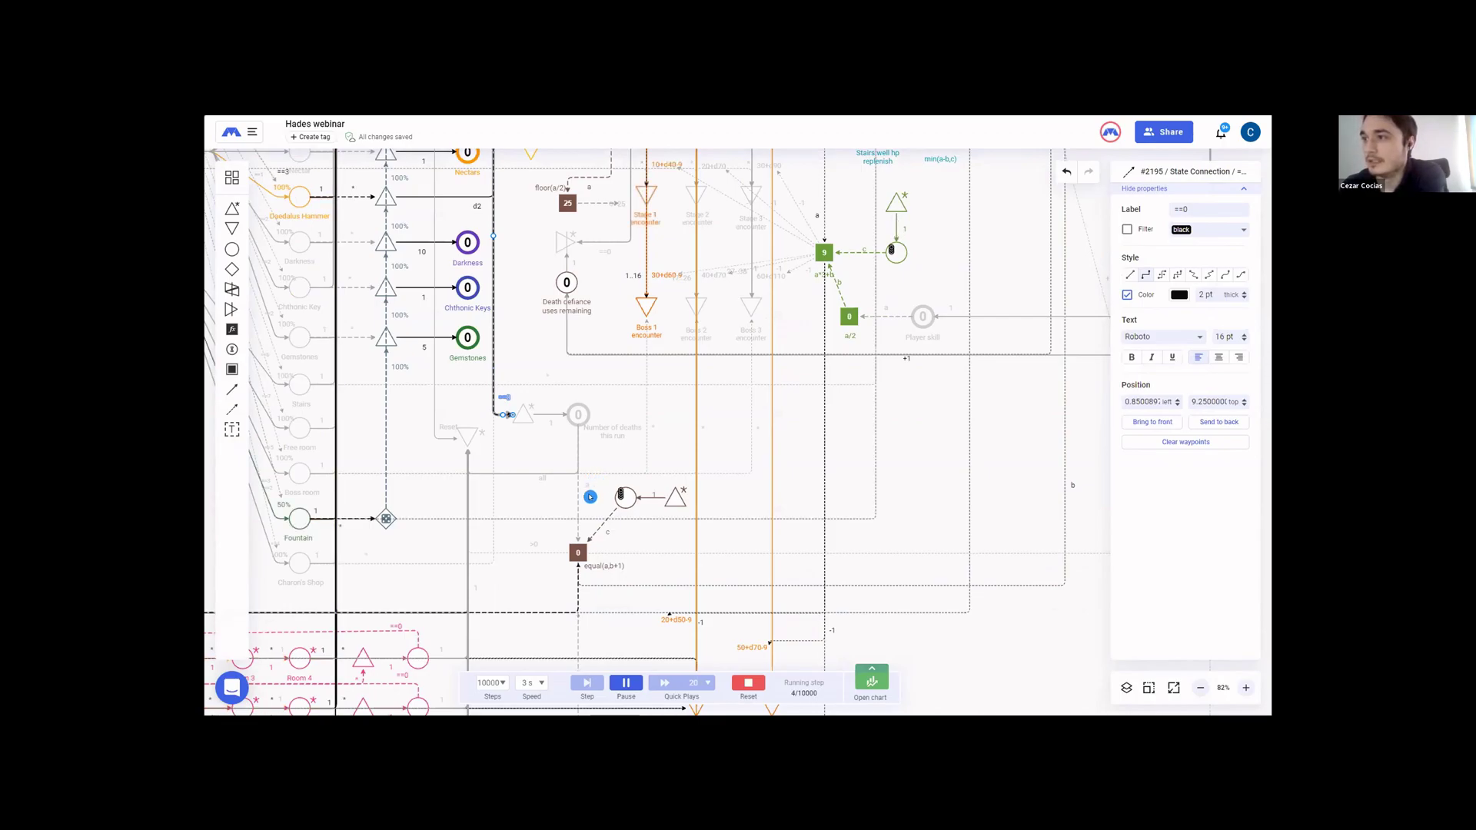
scroll(521, 517, "down", 1)
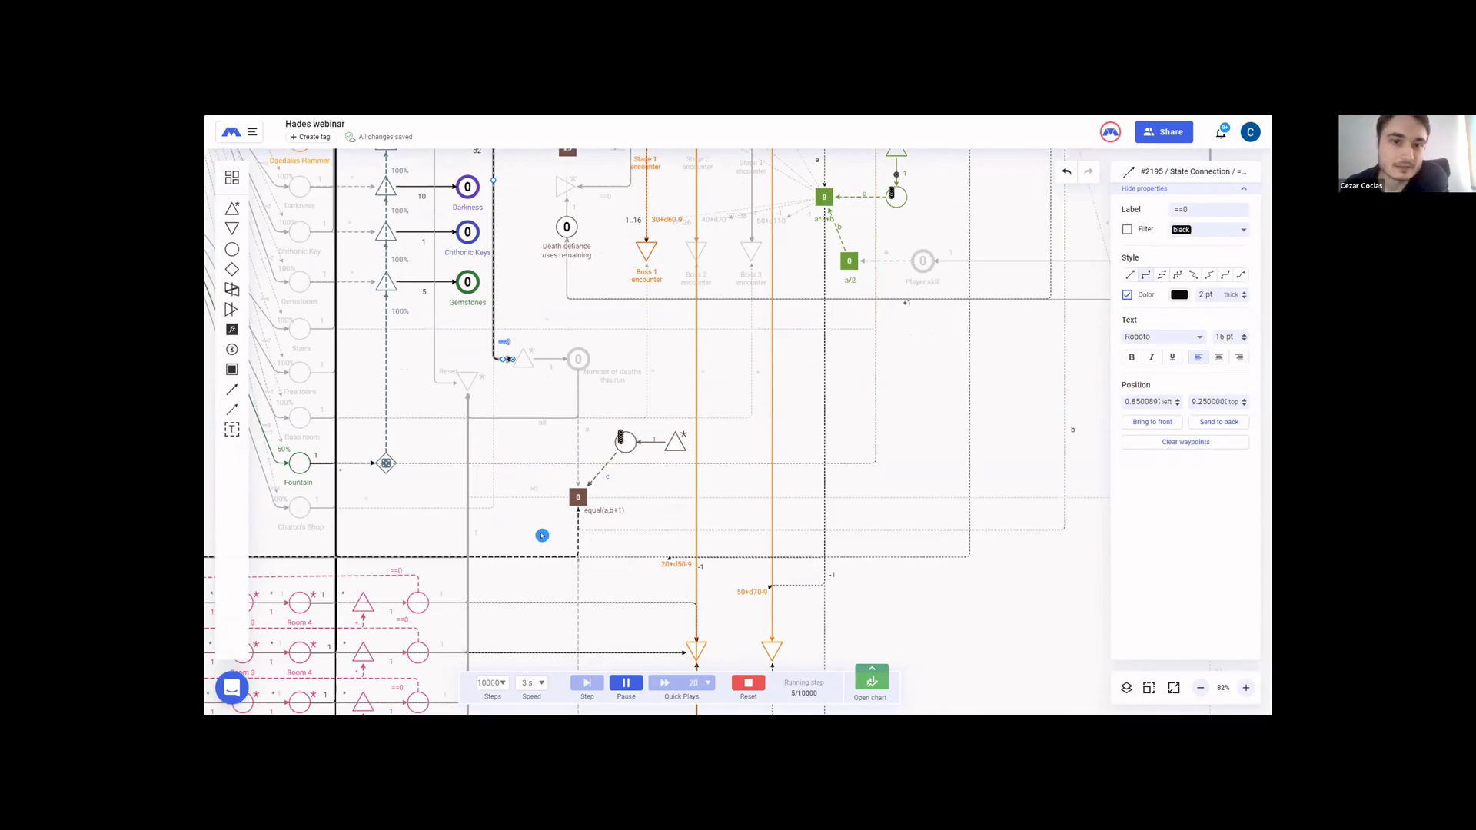
scroll(542, 534, "up", 1)
scroll(565, 530, "down", 1)
scroll(570, 531, "up", 2)
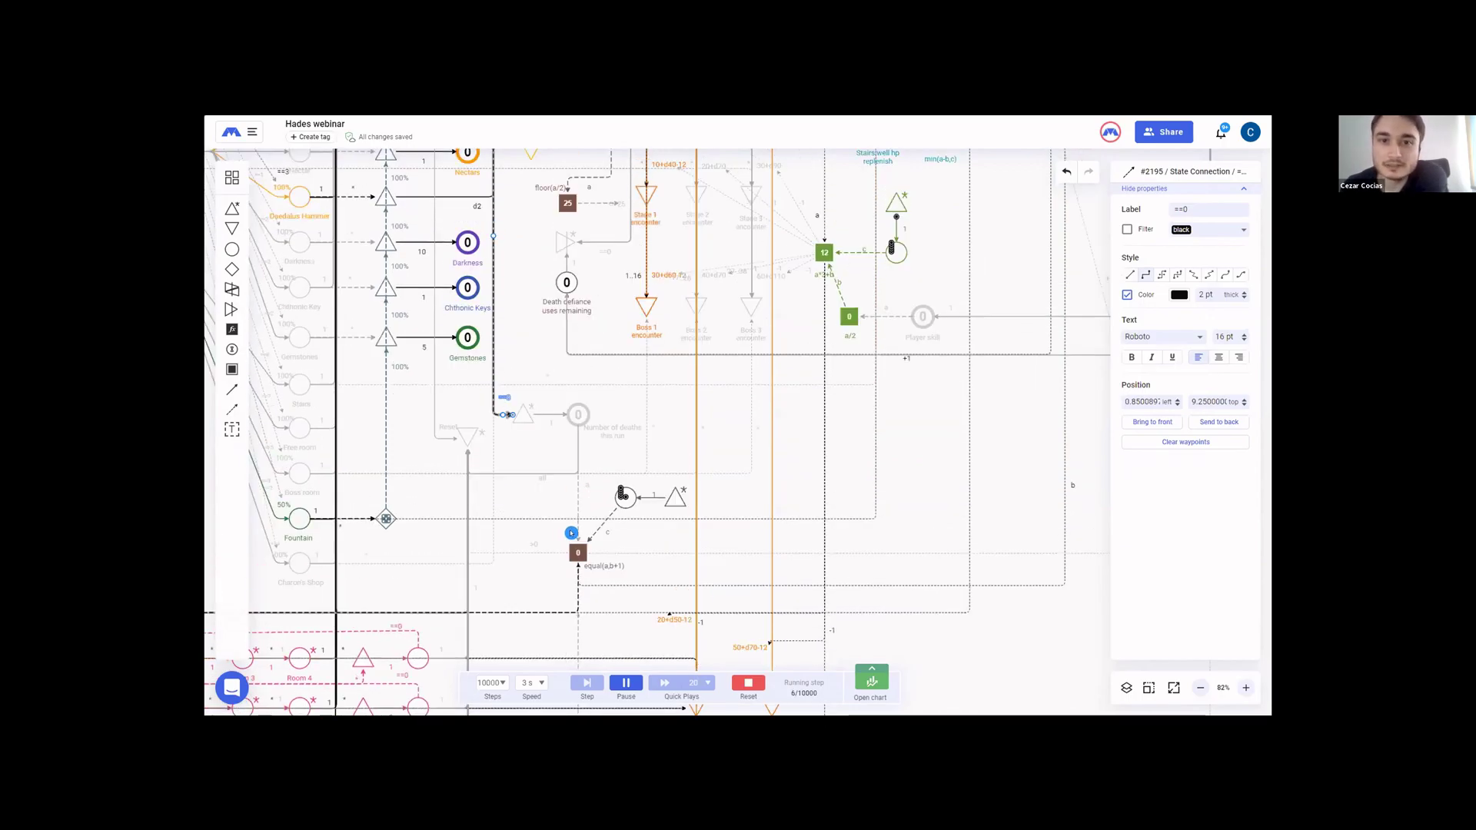
scroll(571, 533, "down", 1)
scroll(571, 532, "down", 1)
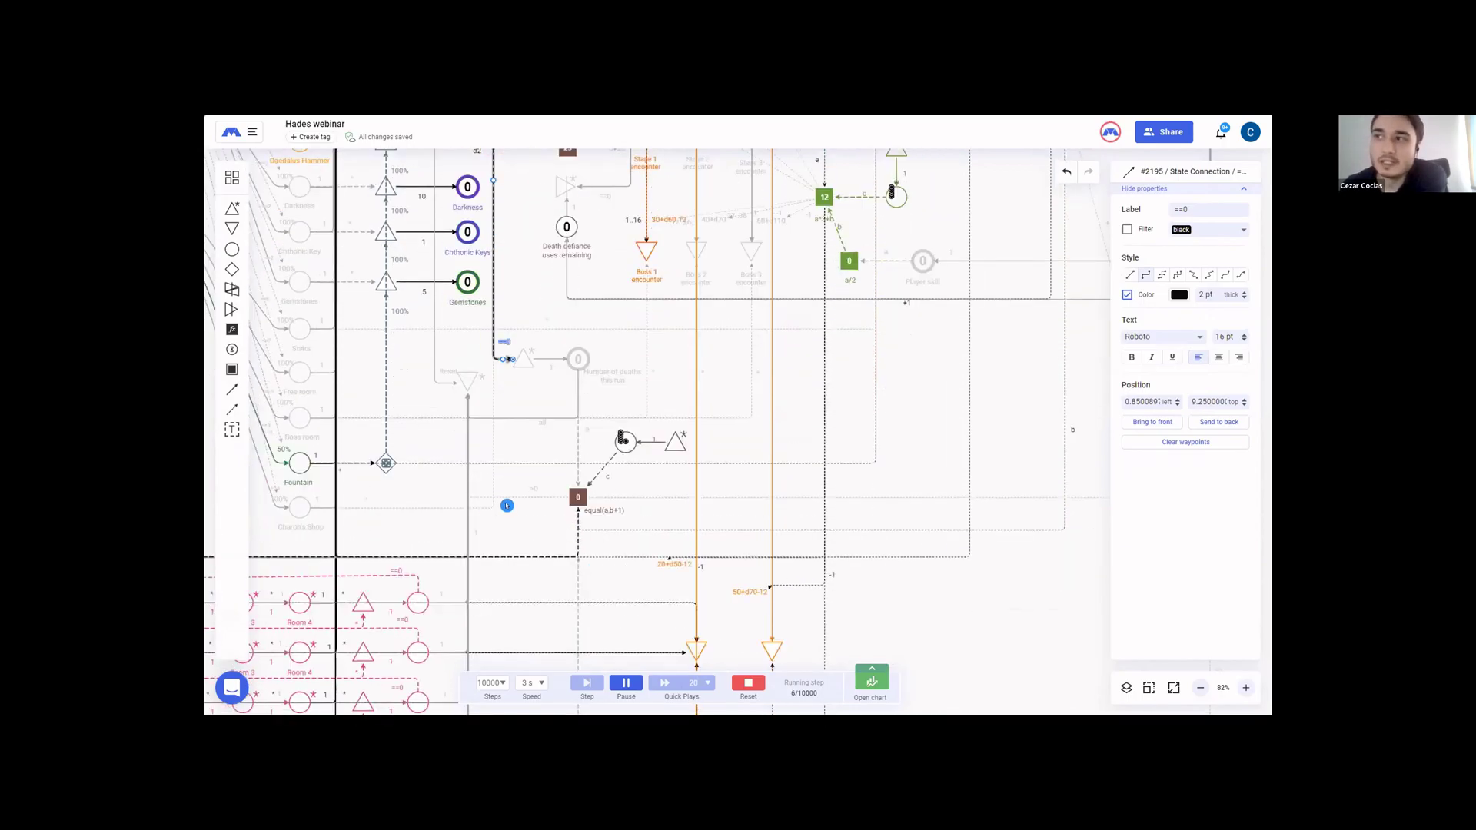
- Inspect the Hades fight drain and the run completion nodes beneath the Styx room chains
scroll(507, 505, "down", 7)
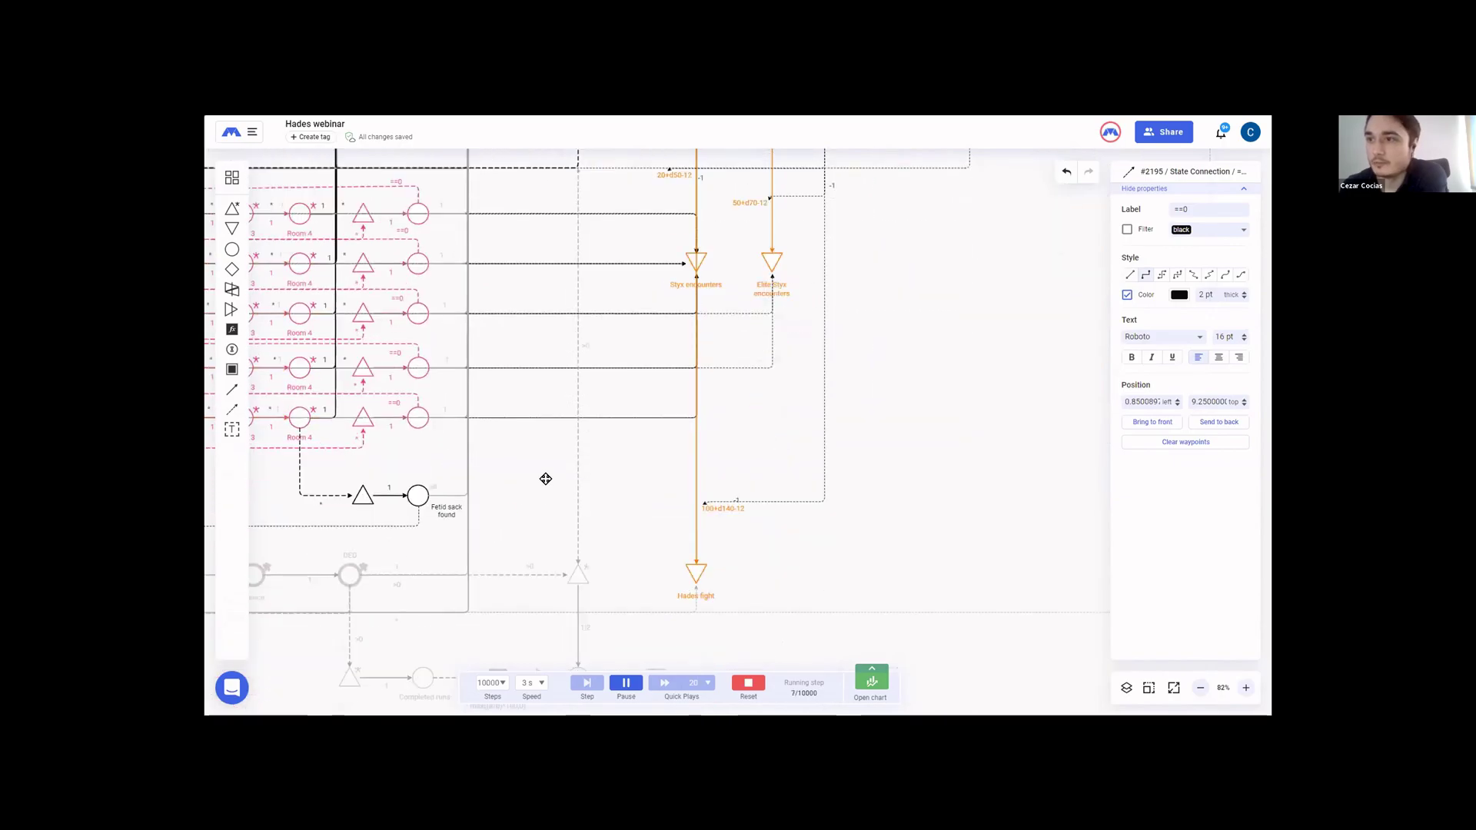
left_click_drag(546, 479, 649, 398)
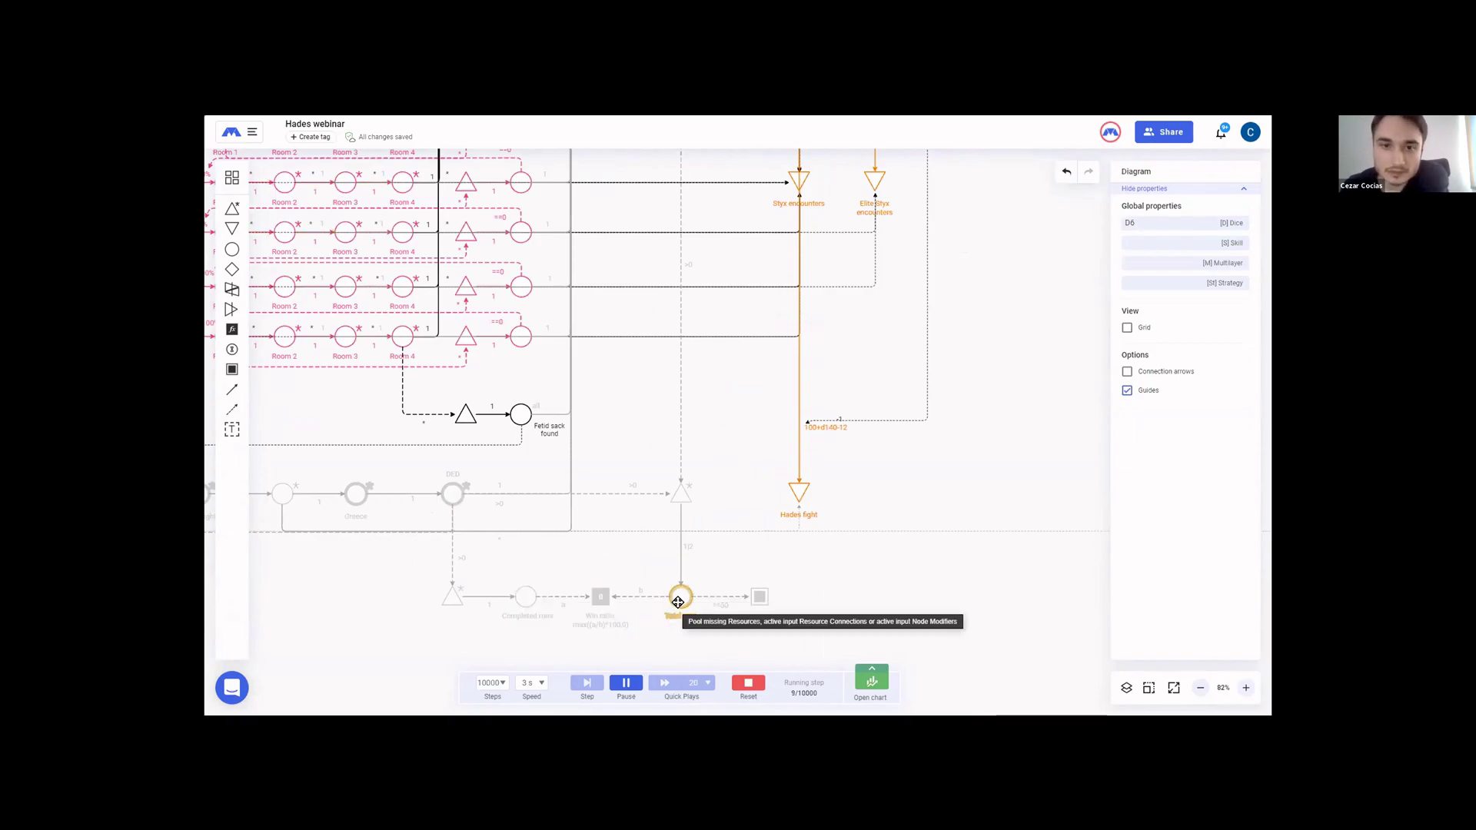
scroll(630, 474, "up", 3)
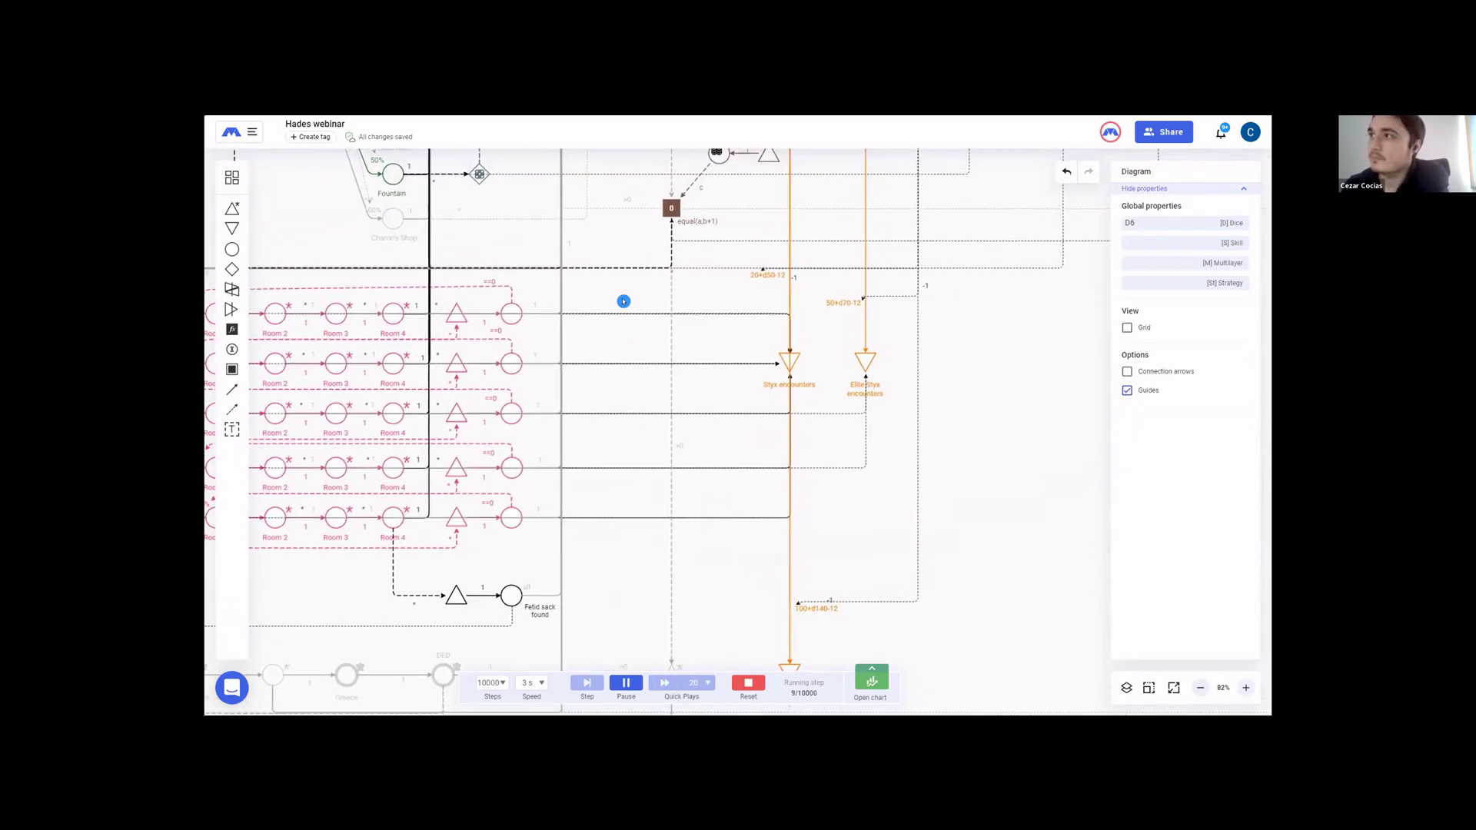
scroll(613, 461, "up", 5)
left_click_drag(624, 343, 613, 428)
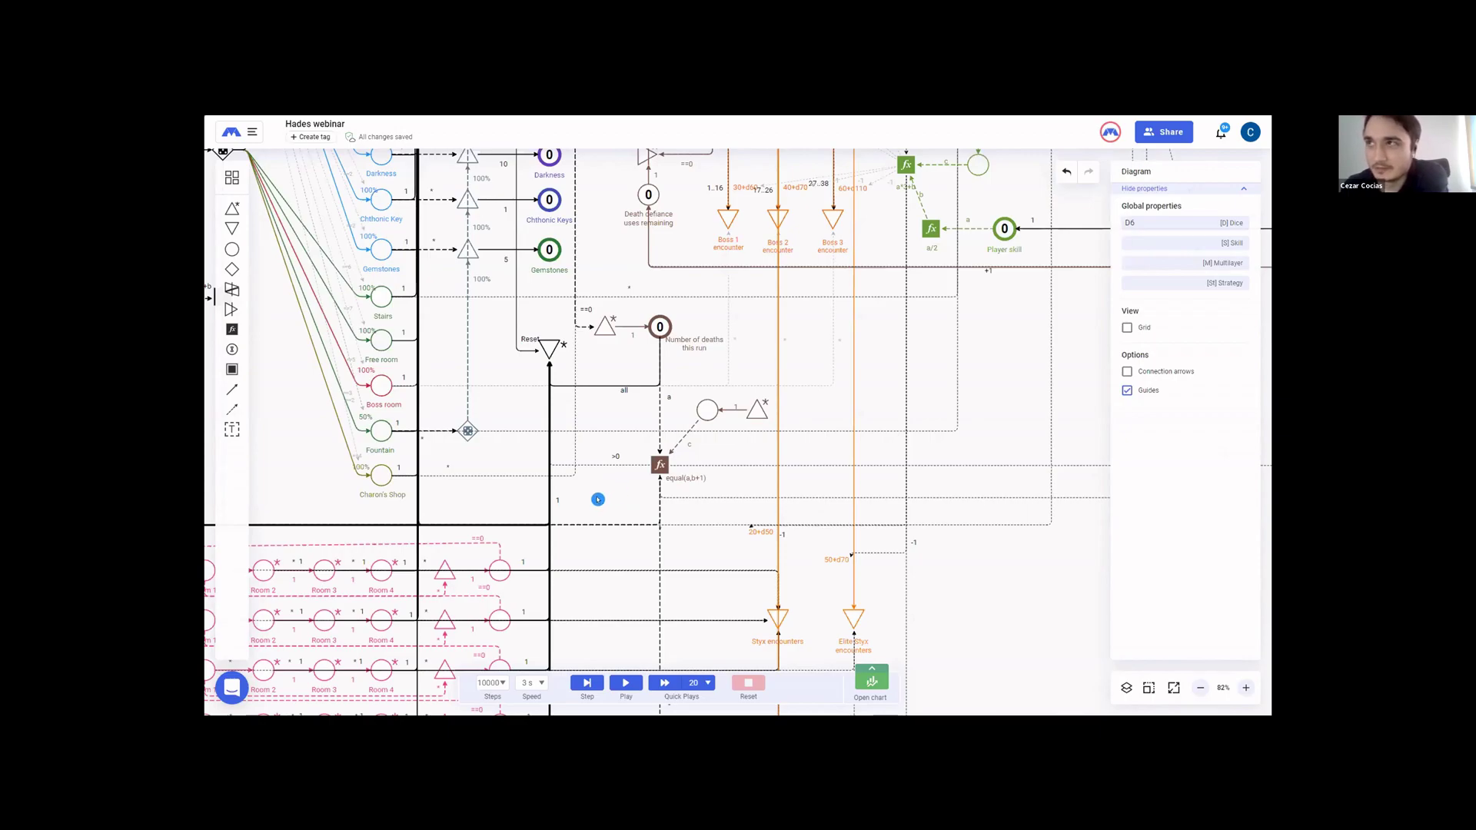
- Trace the connections around the number of deaths pool to the Reset drain and inspect the drain's properties
left_click_drag(590, 501, 782, 432)
mouse_move(788, 532)
left_mouse_down()
mouse_move(790, 505)
mouse_move(793, 533)
left_mouse_up()
left_click_drag(816, 335, 774, 409)
left_click_drag(790, 471, 893, 415)
left_click_drag(794, 329, 783, 417)
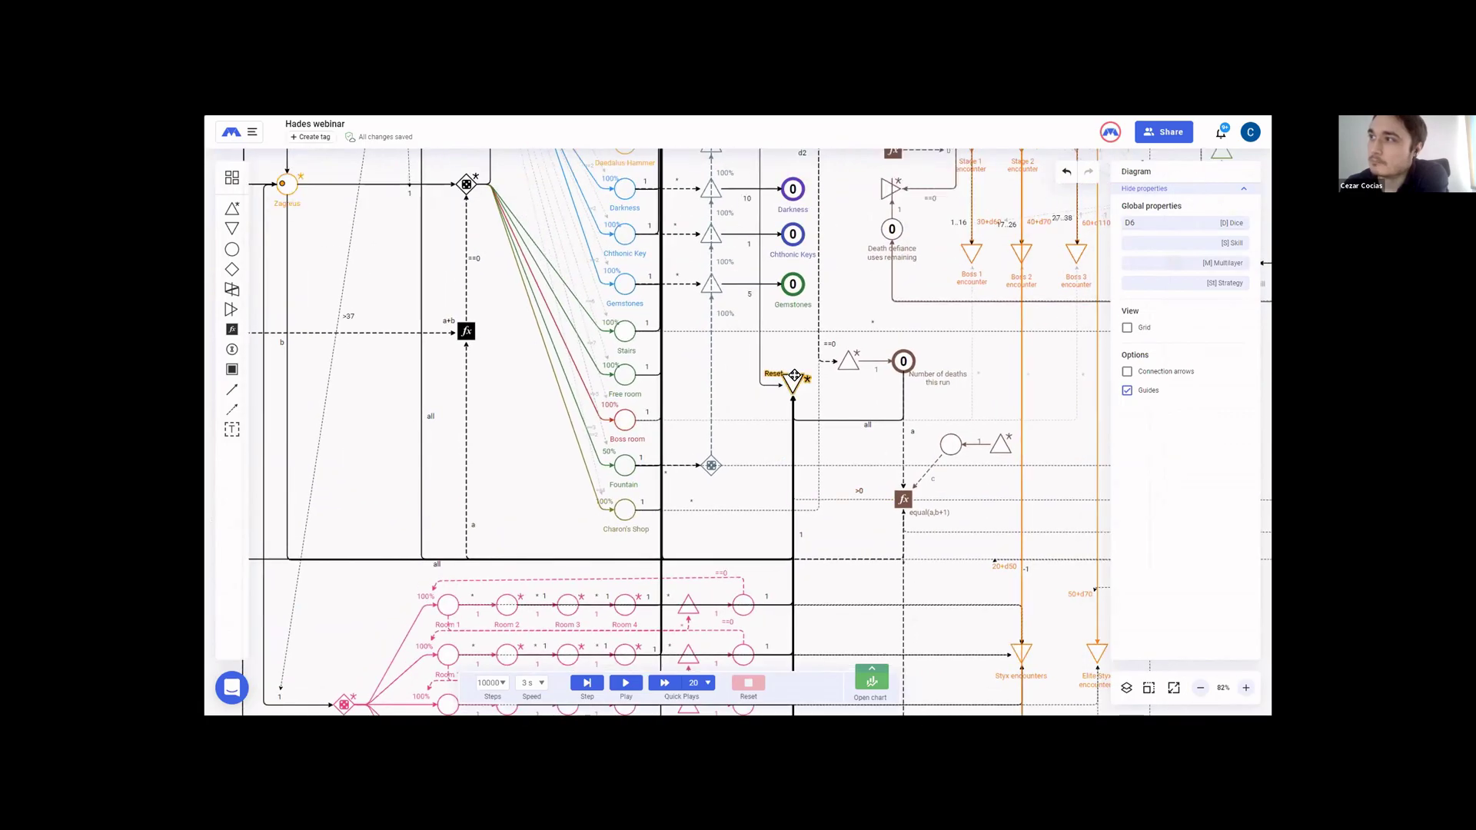
left_click(794, 375)
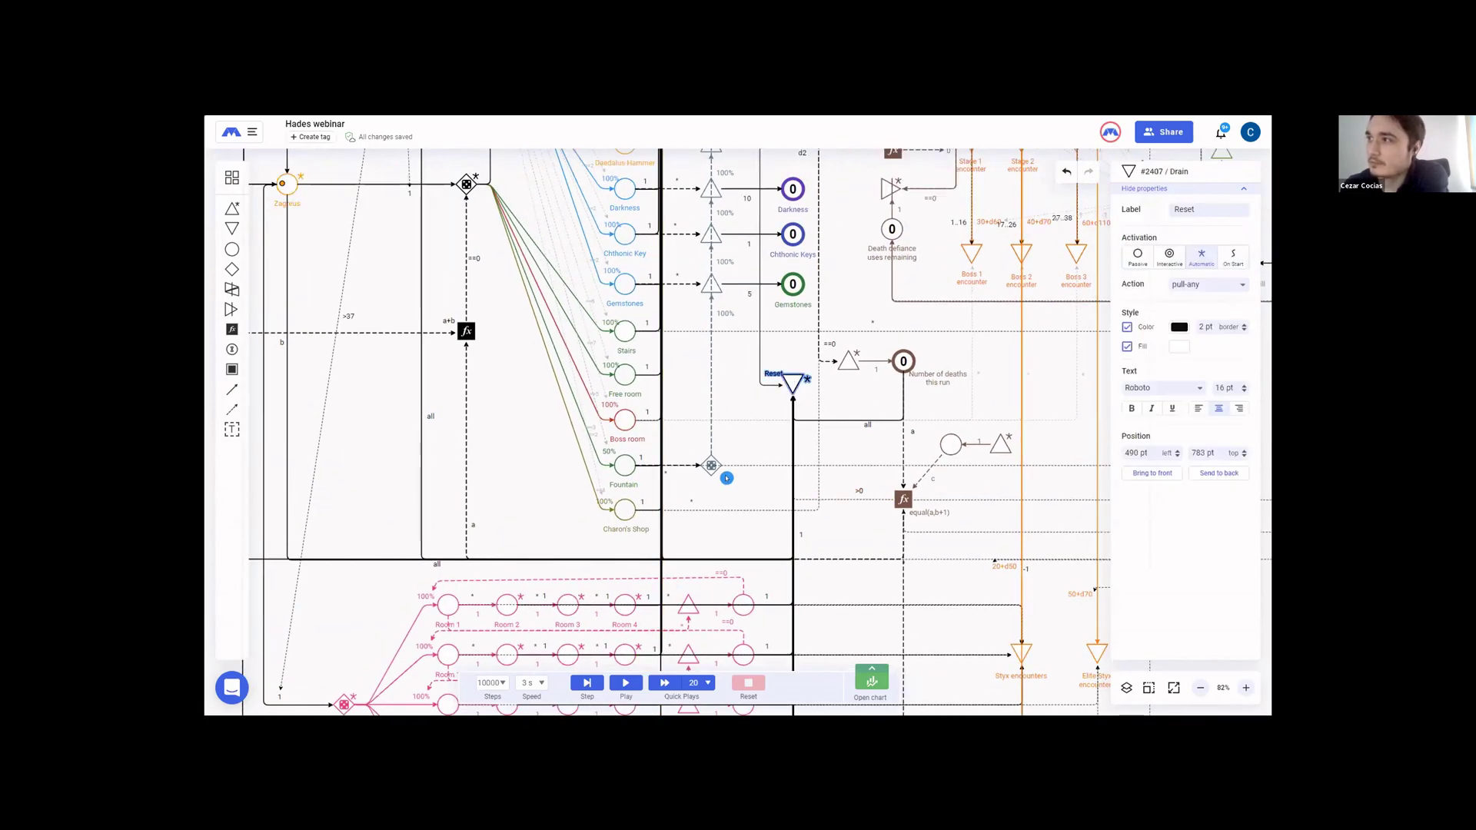
left_click_drag(748, 441, 701, 469)
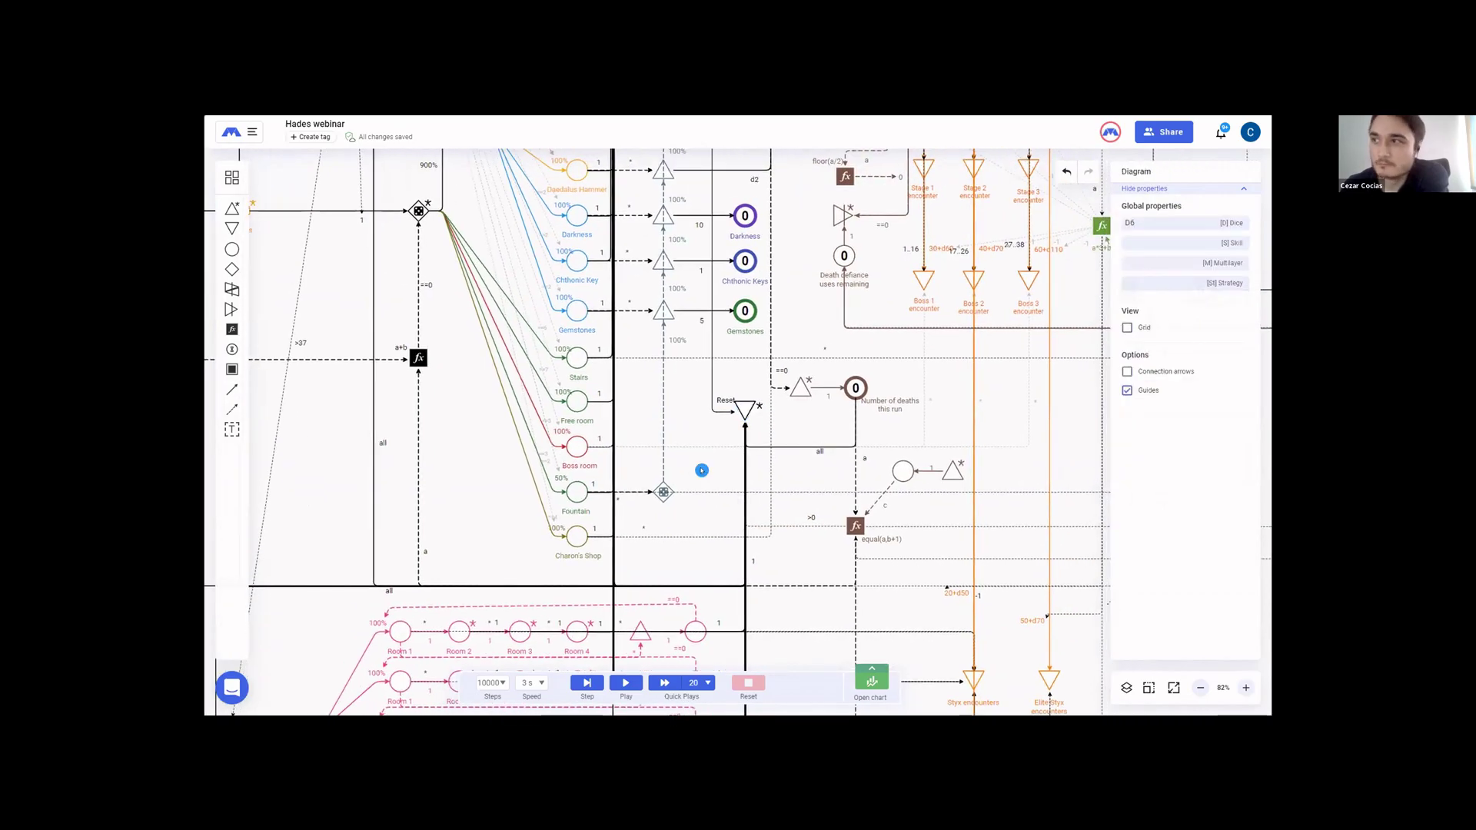
- Trace the Reset drain's incoming connections up to the Obols and Zagreus' power level pools
scroll(691, 507, "up", 1)
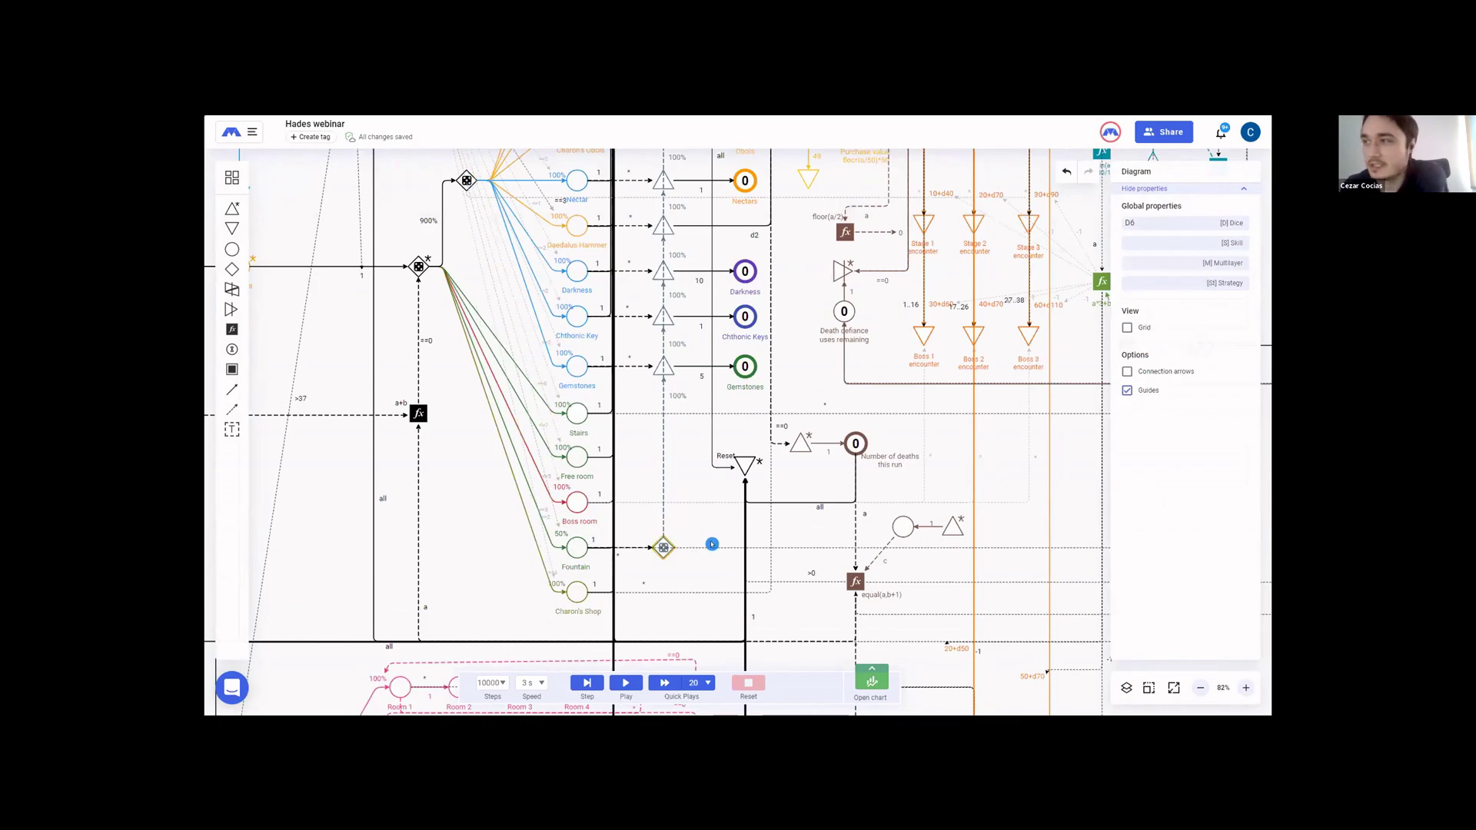
scroll(725, 520, "up", 1)
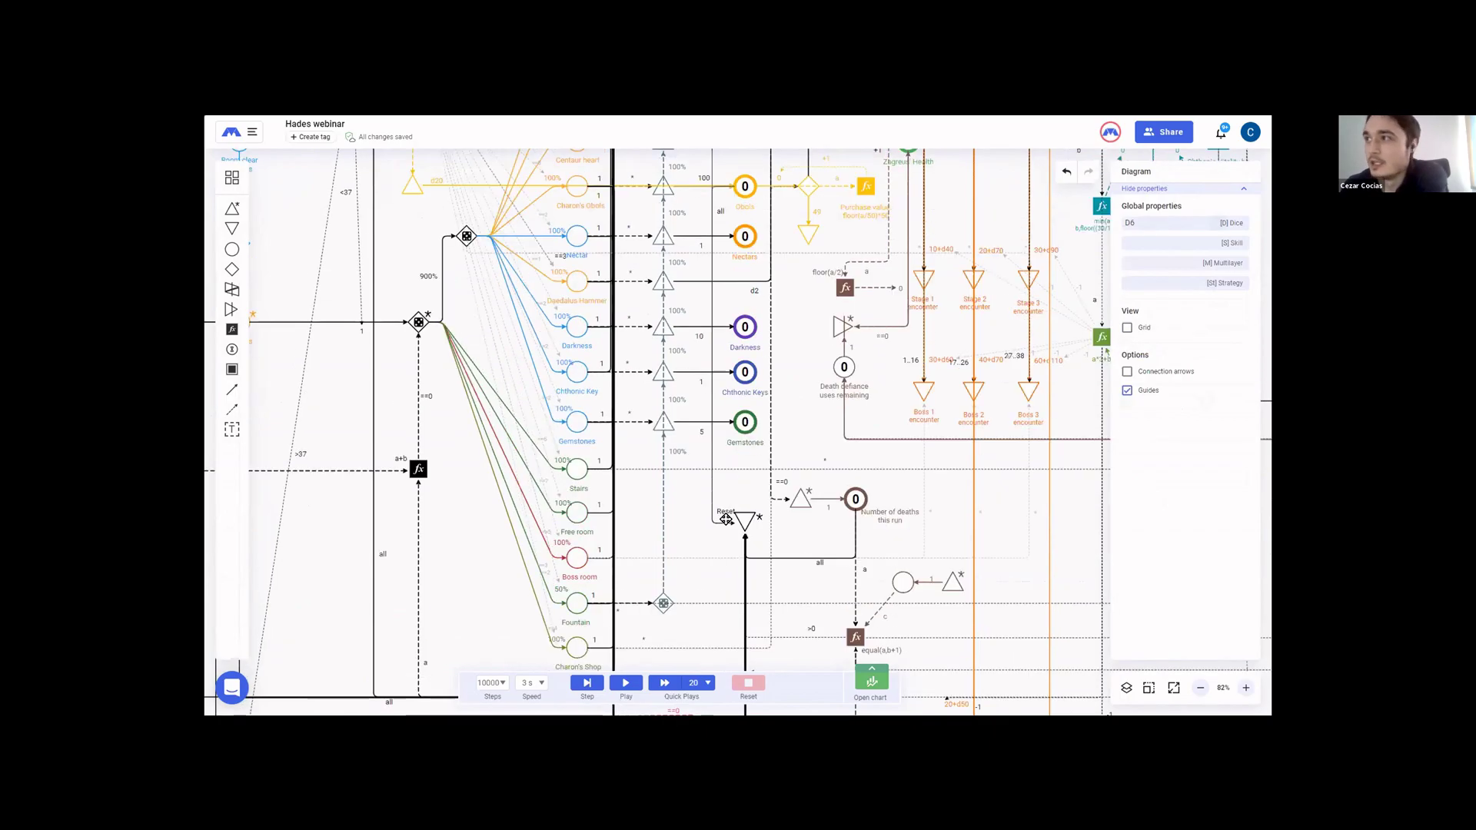
scroll(719, 326, "up", 1)
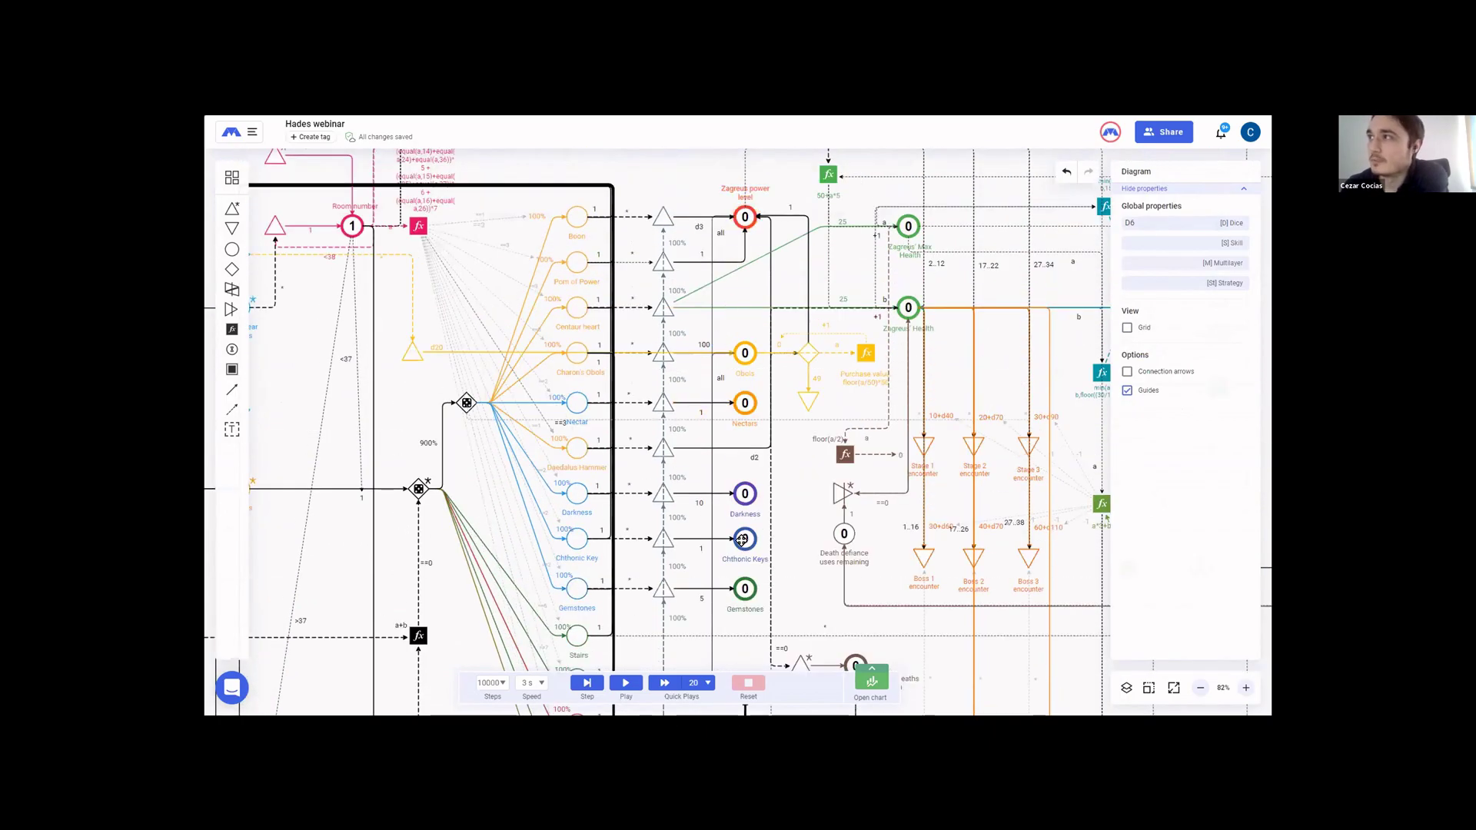
scroll(819, 427, "up", 2)
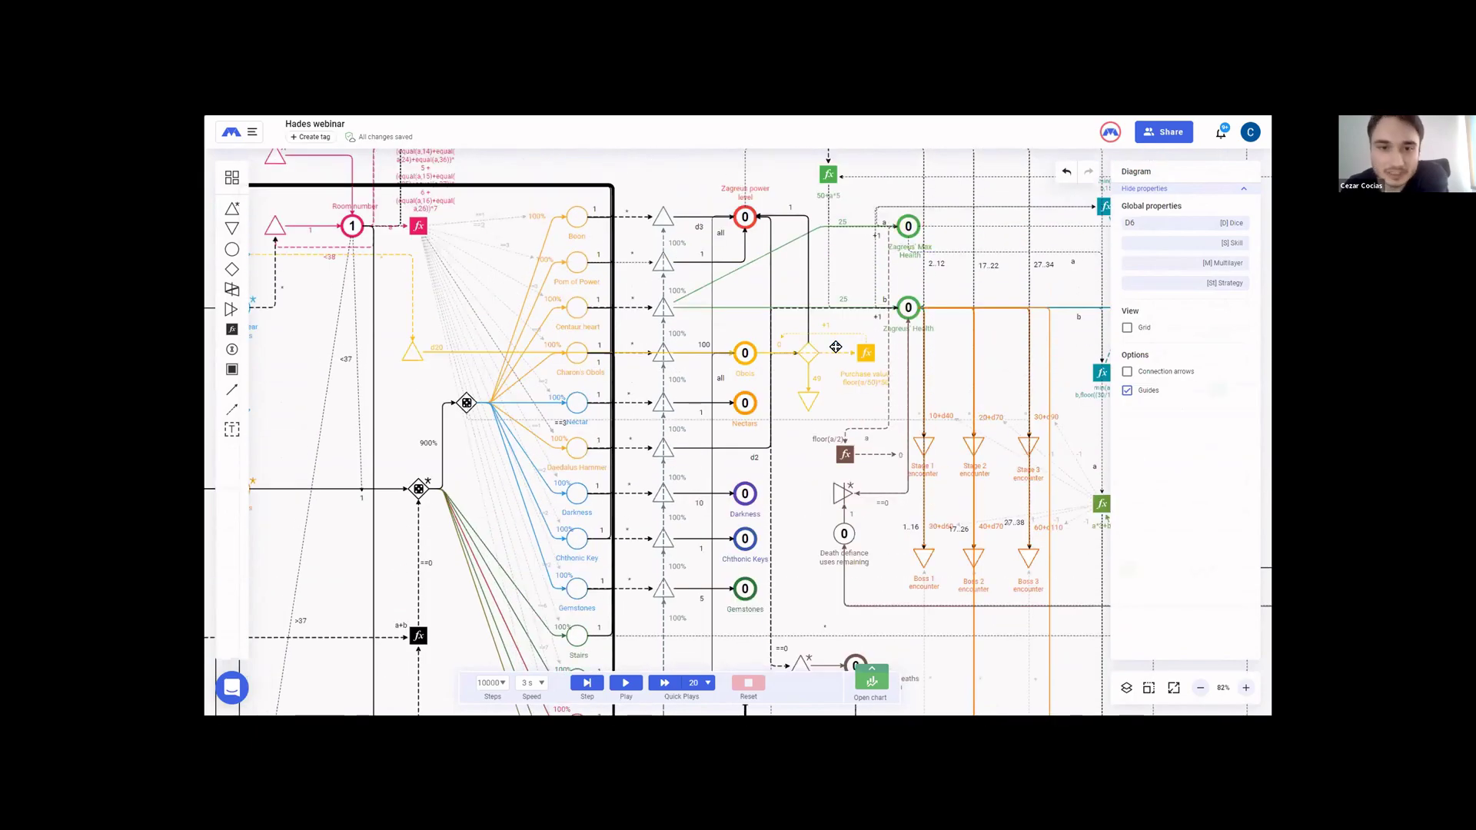
- Trace the Reset drain's connections, and look over the Zagreus health section and the Death Defiance and Thick Skin pools above it
scroll(835, 369, "down", 3)
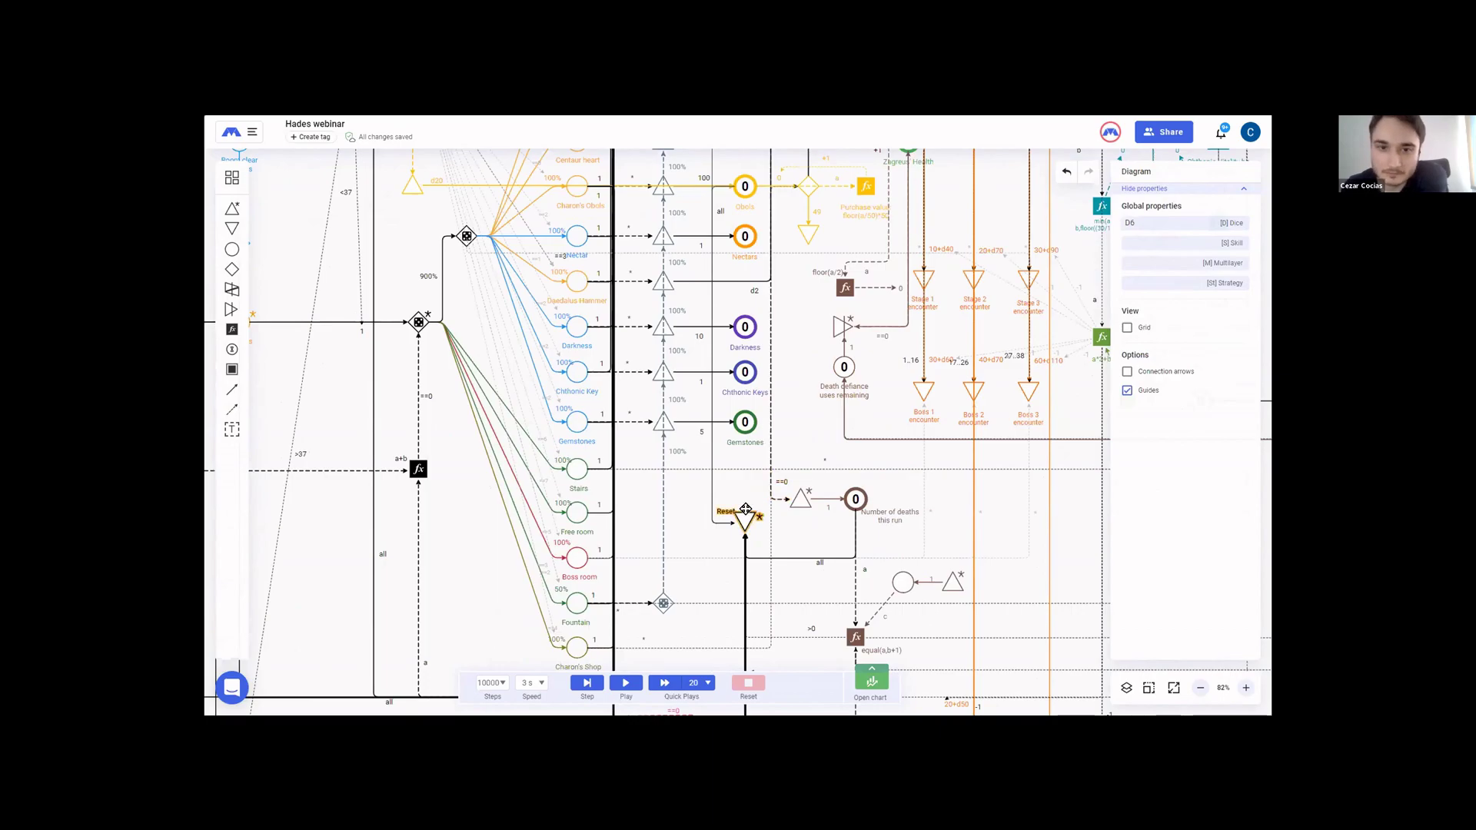
scroll(741, 520, "down", 2)
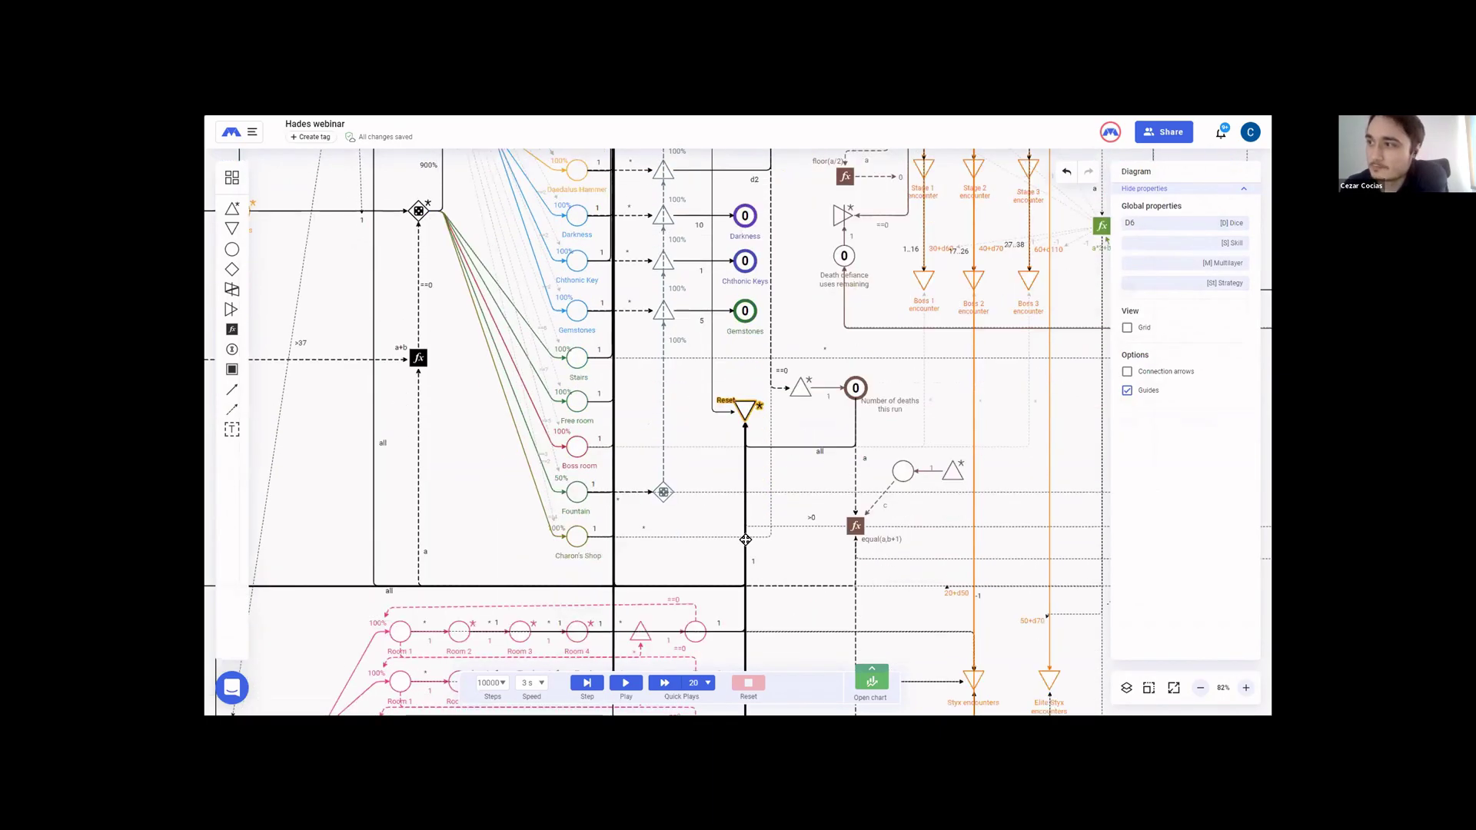
scroll(744, 560, "up", 2)
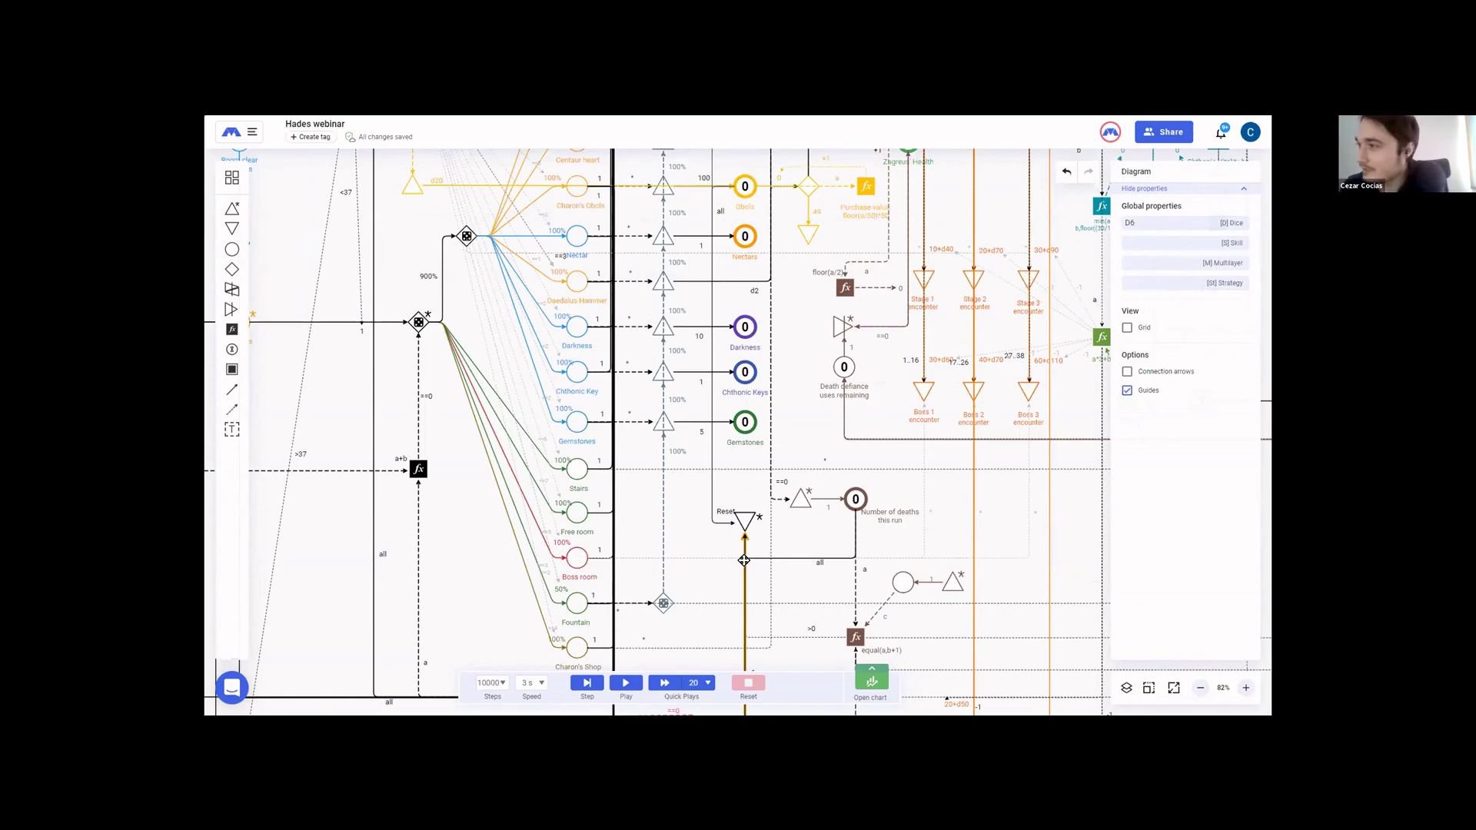
scroll(744, 561, "down", 1)
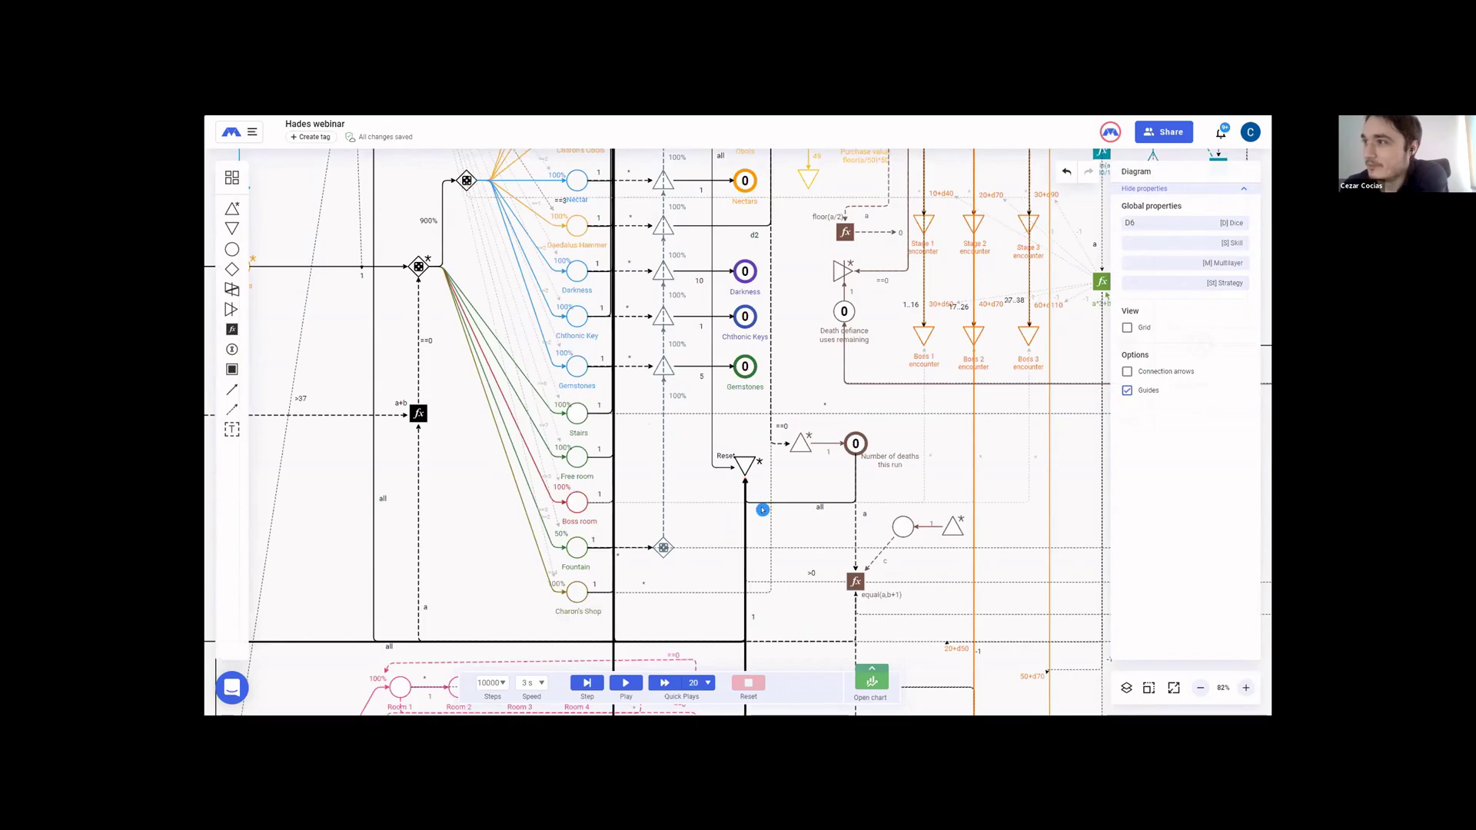
left_click_drag(697, 546, 662, 653)
left_click_drag(938, 257, 685, 616)
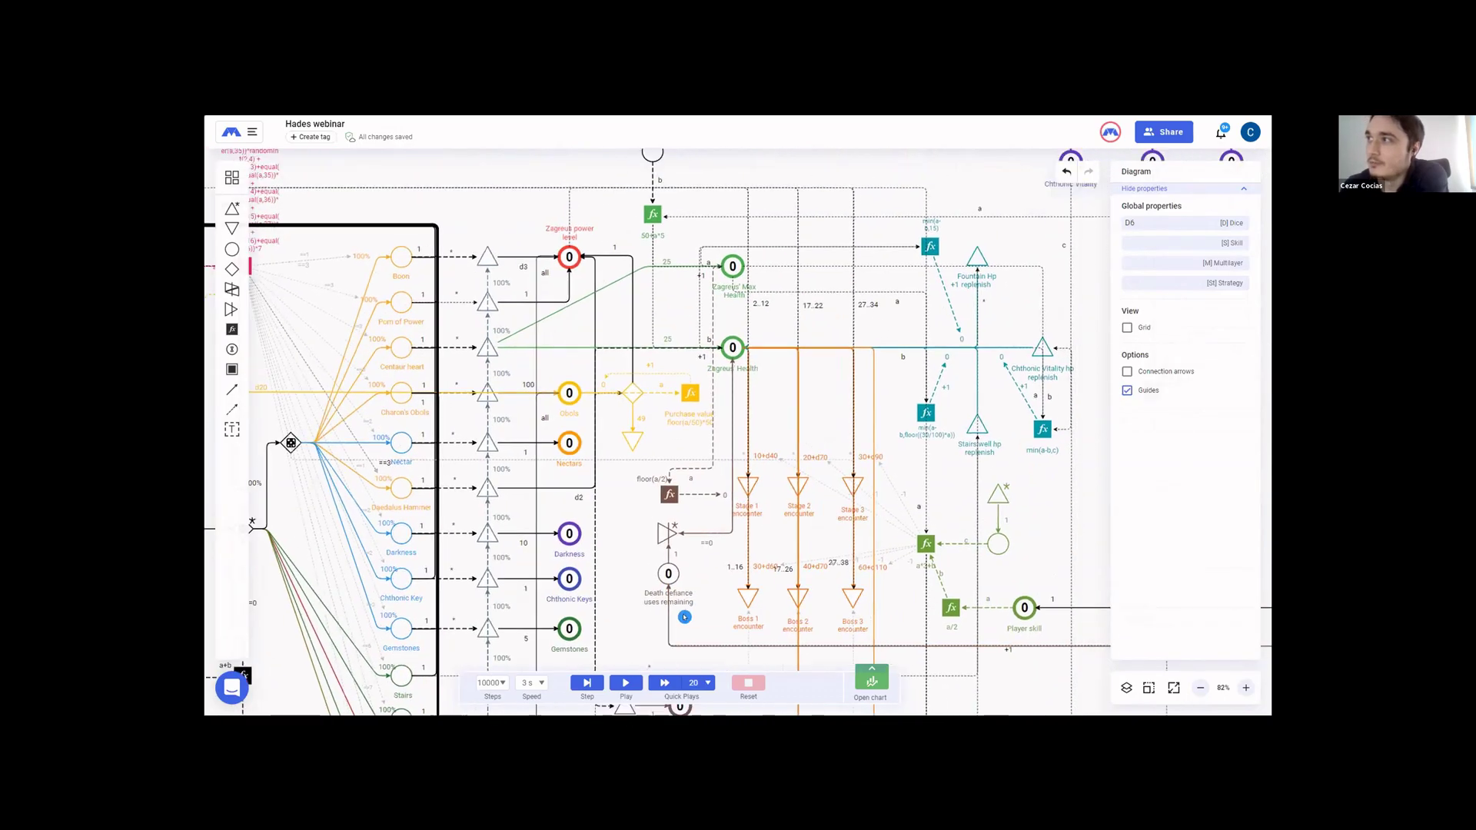
left_click_drag(700, 336, 753, 357)
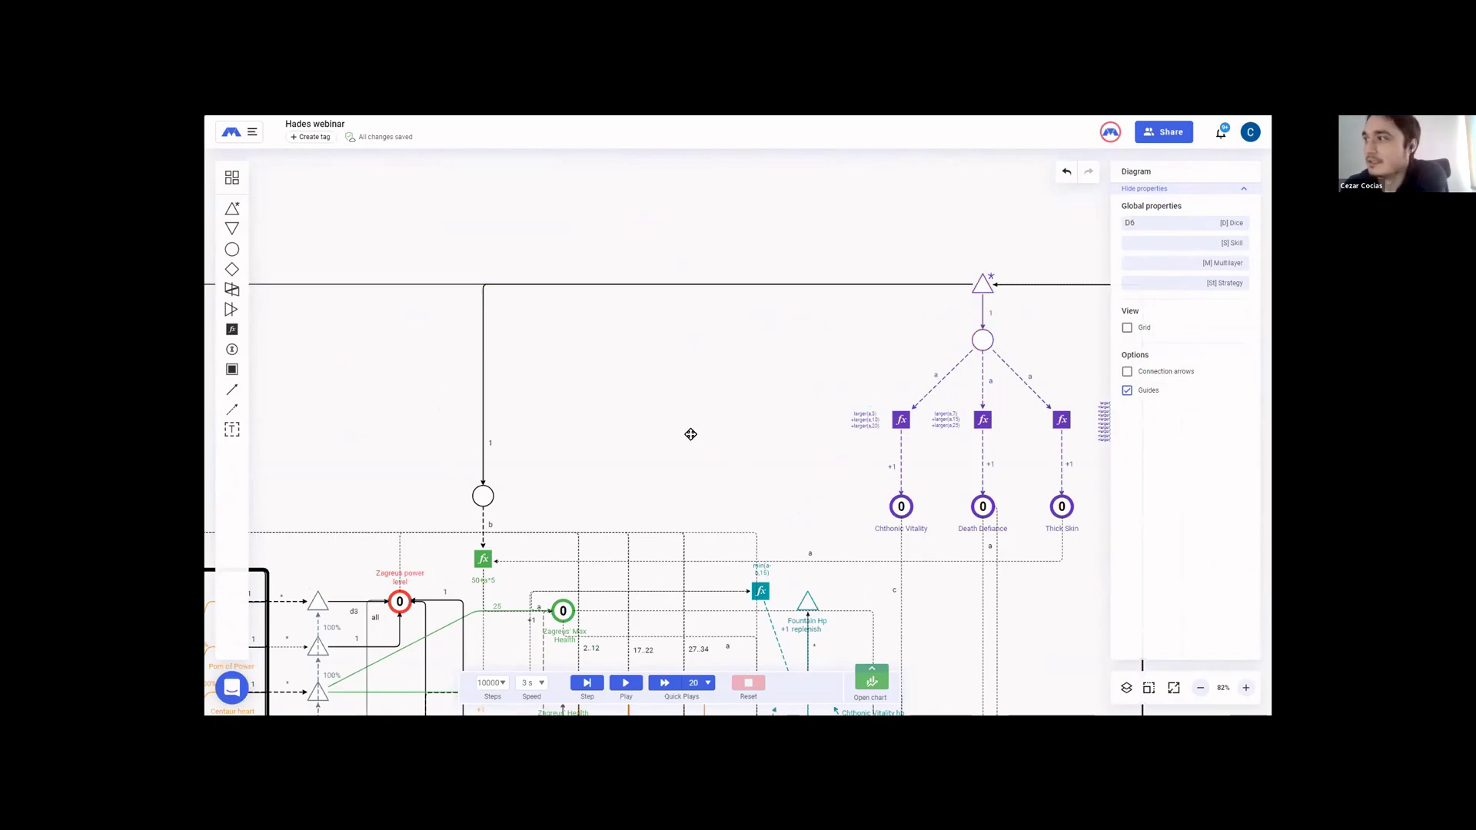
scroll(690, 435, "down", 5)
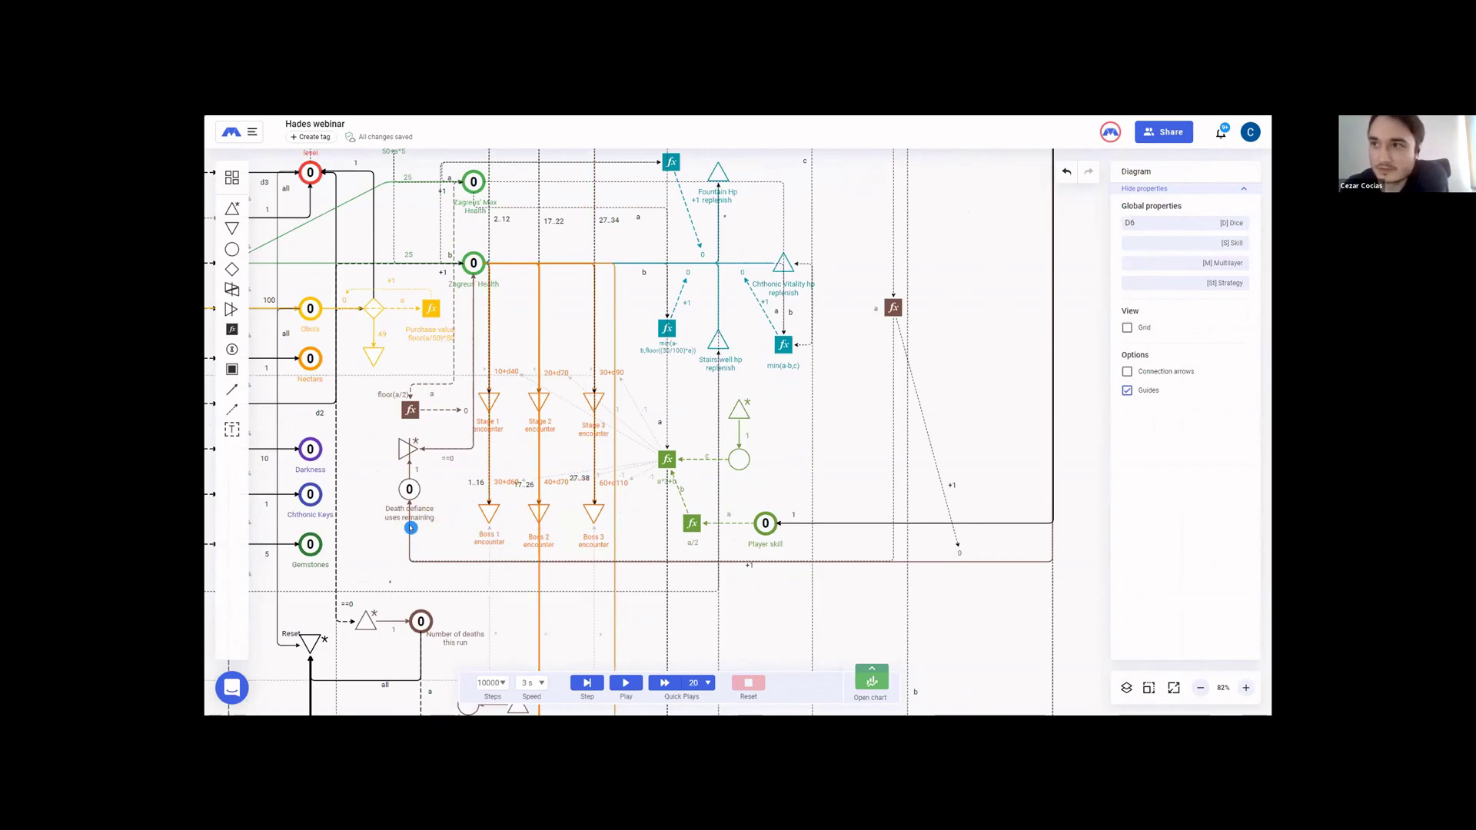
- Inspect the area from the Death Defiance uses and number of deaths pools down to the Styx room chains
scroll(675, 415, "left", 6)
scroll(675, 415, "down", 3)
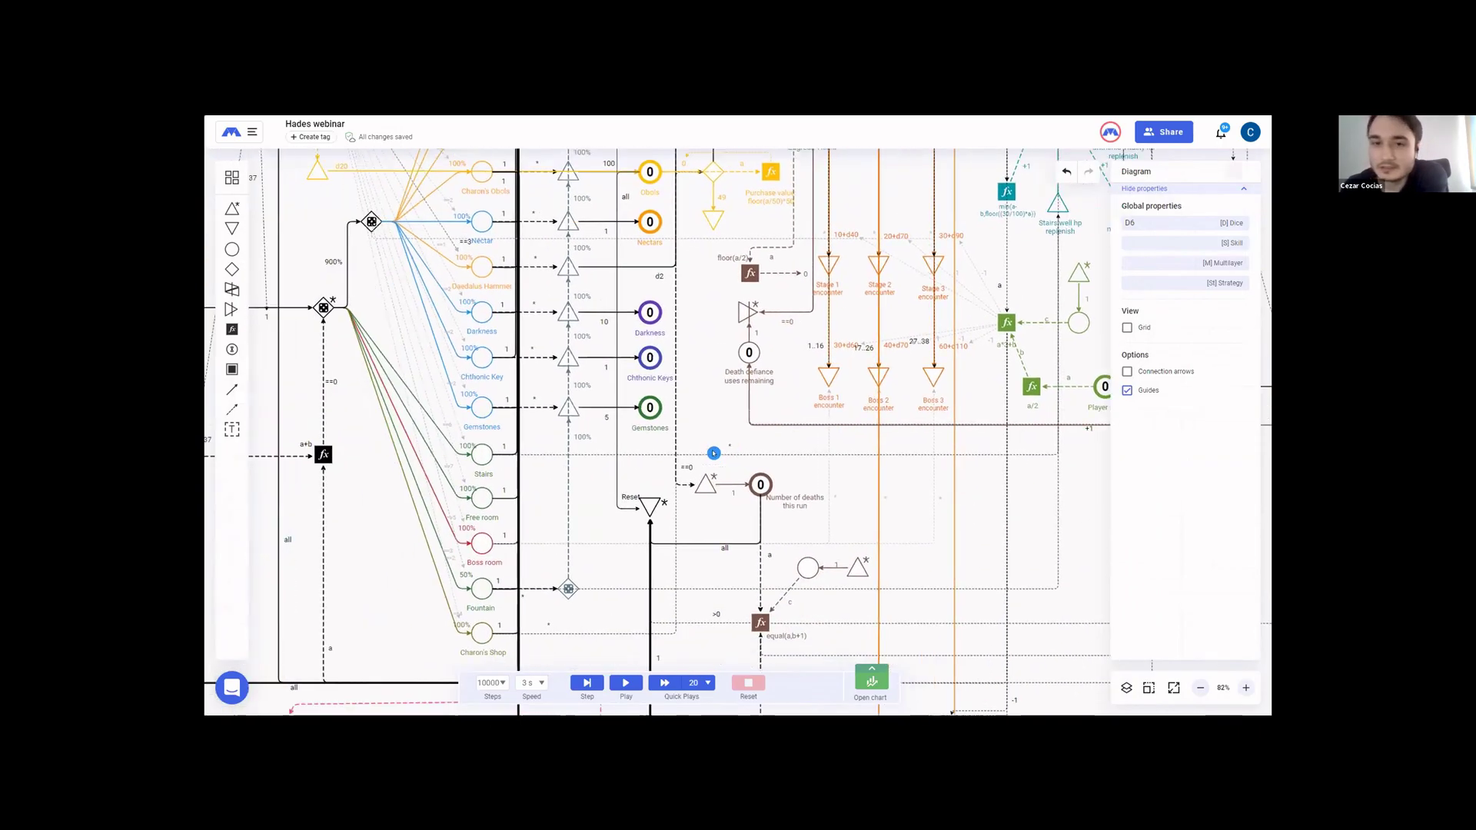
scroll(718, 547, "down", 3)
scroll(718, 547, "left", 1)
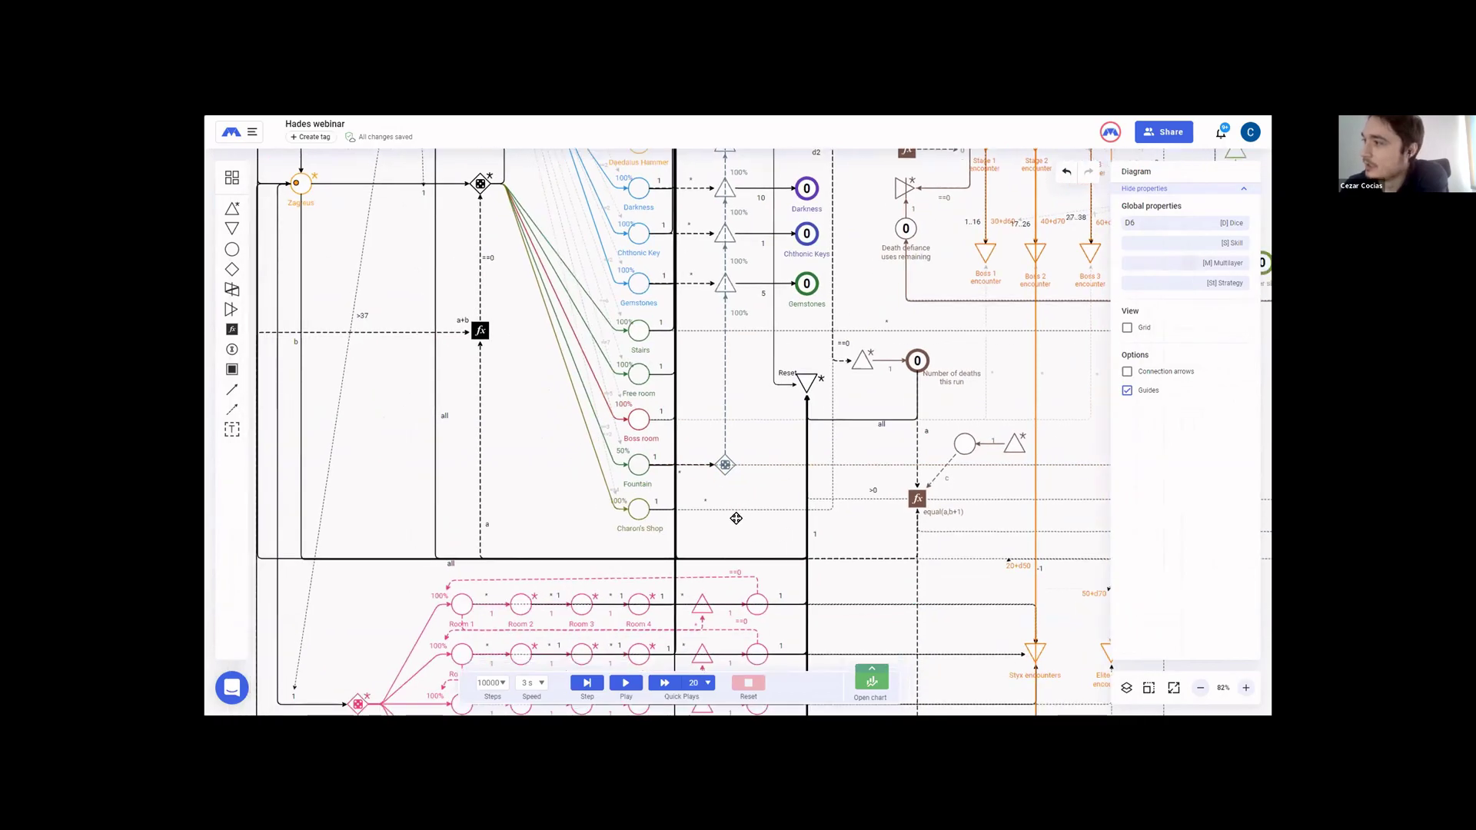
scroll(883, 520, "down", 6)
scroll(883, 521, "left", 1)
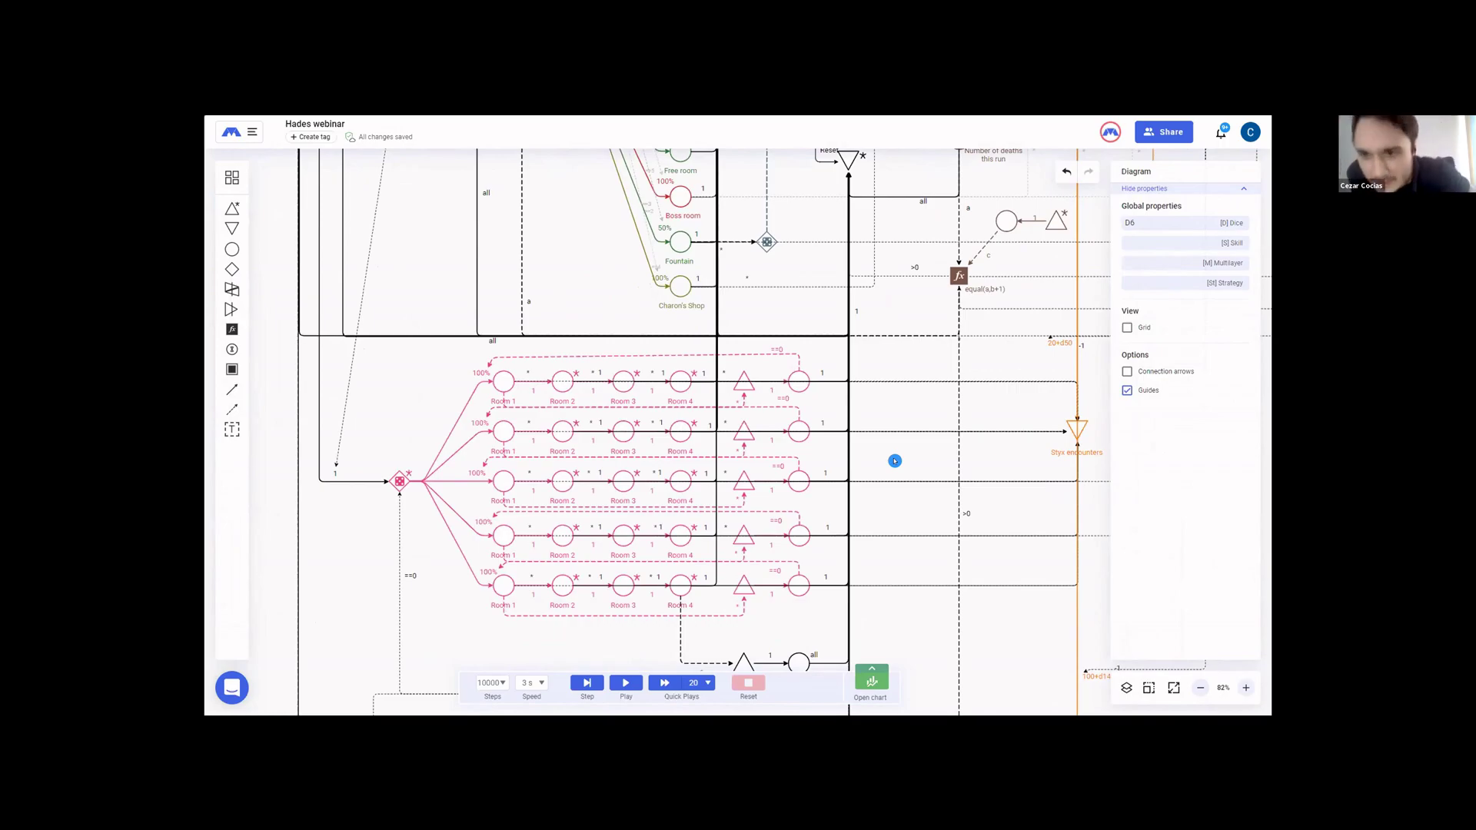
left_click(740, 451)
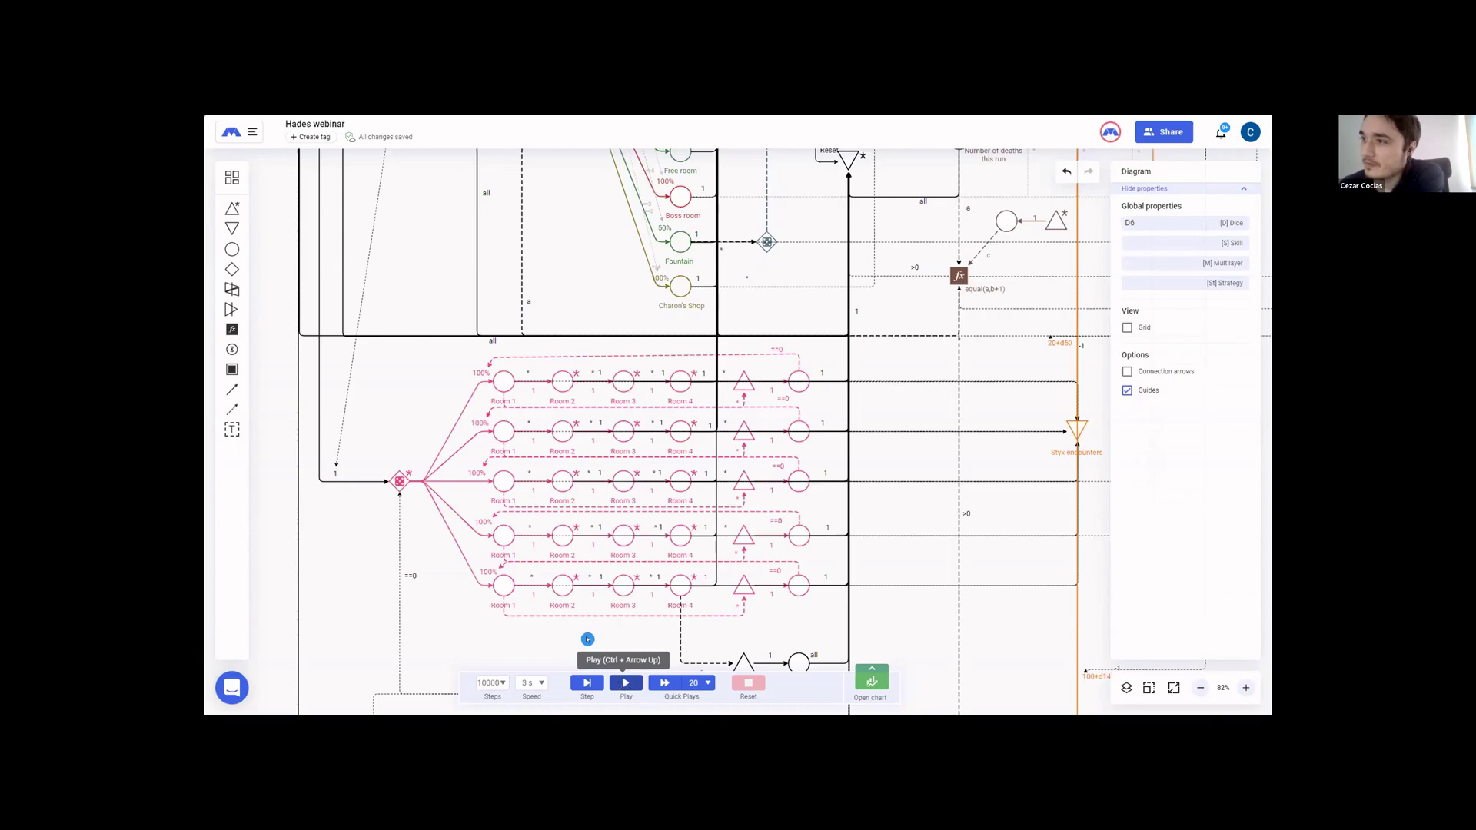
- Set the Room number pool's starting resources to 38
scroll(426, 465, "up", 5)
scroll(426, 465, "up", 5)
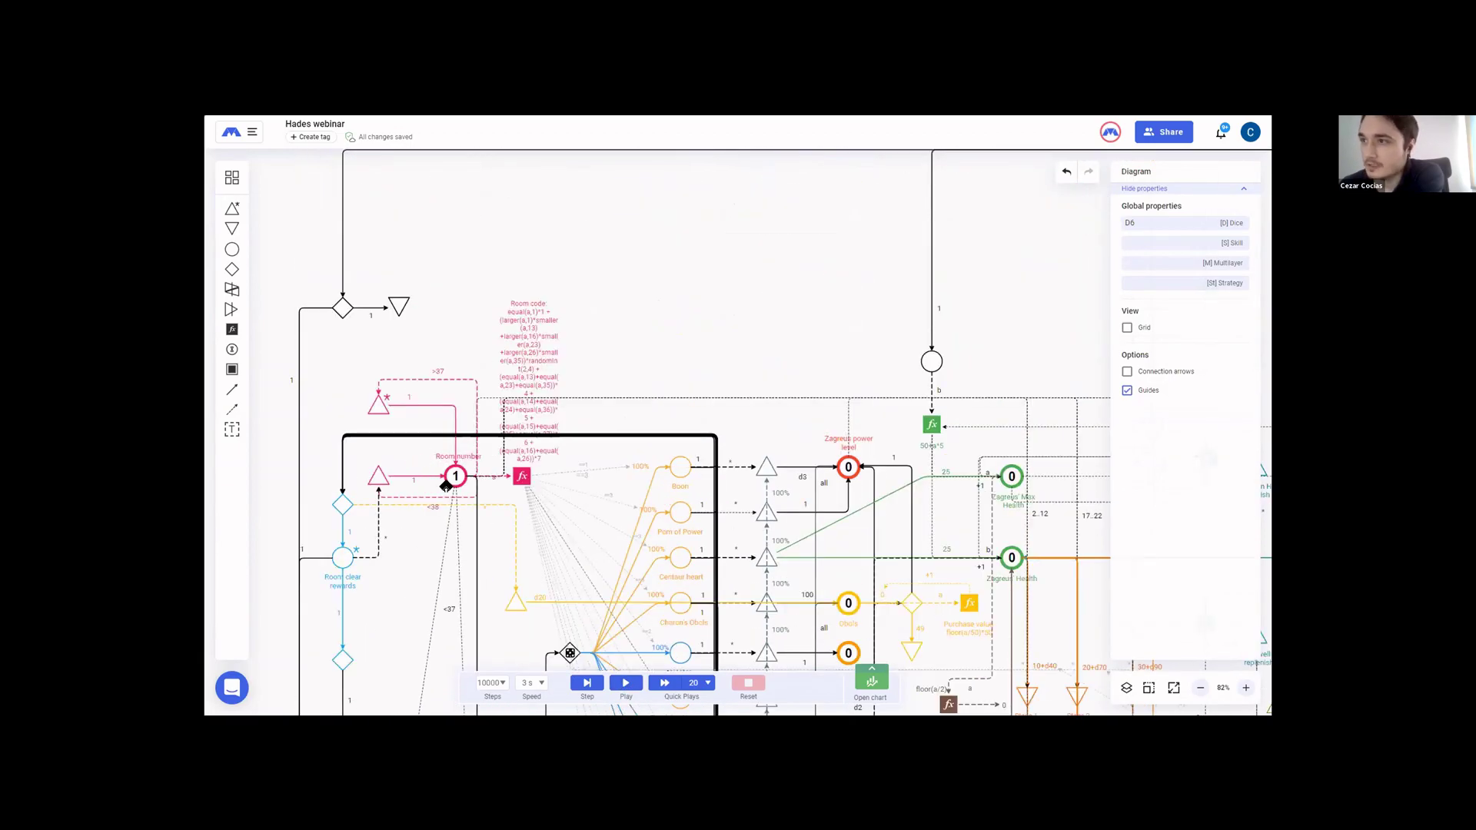
left_click(455, 472)
scroll(1060, 313, "down", 2)
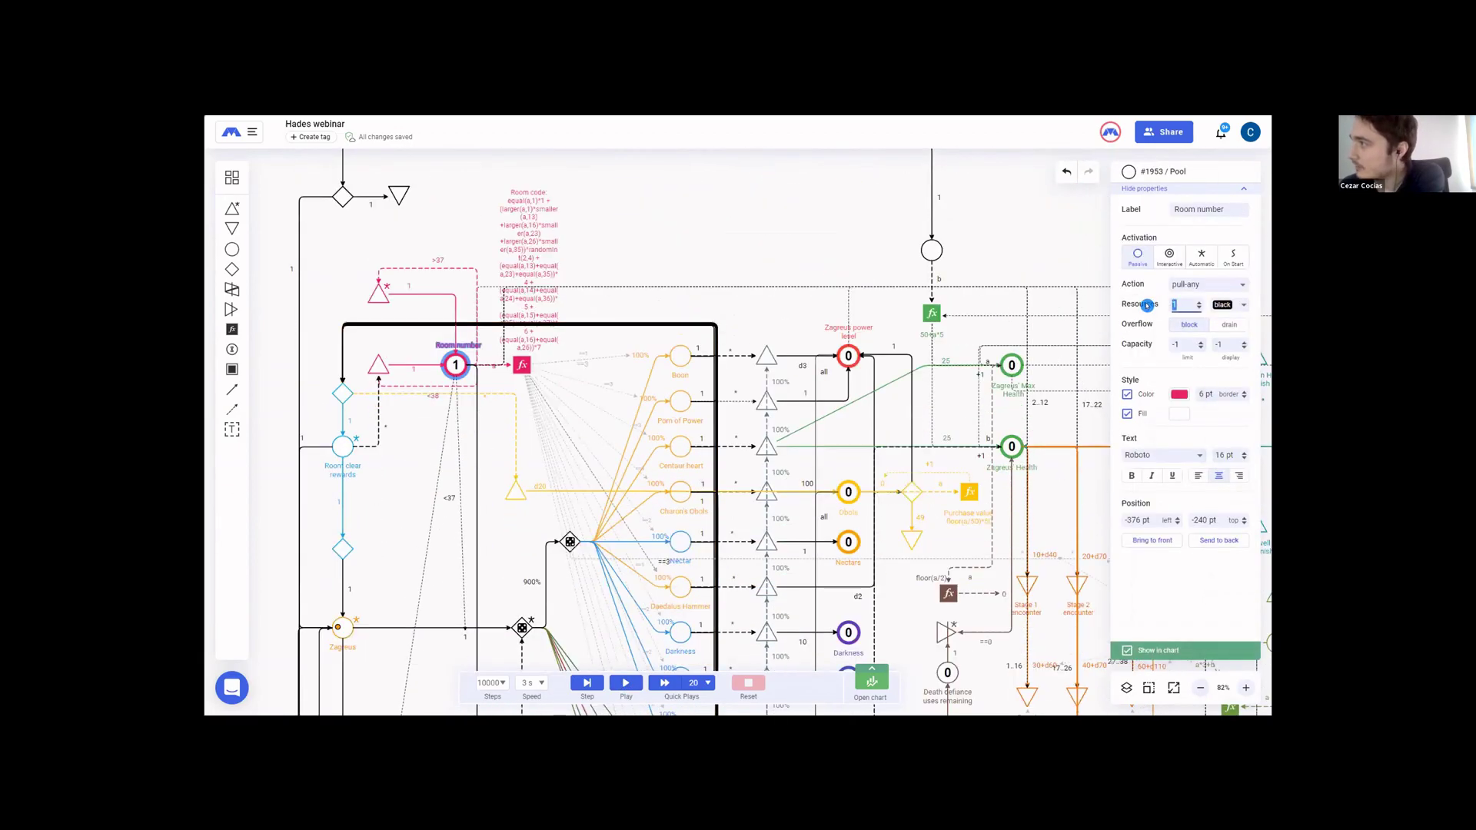
type("8")
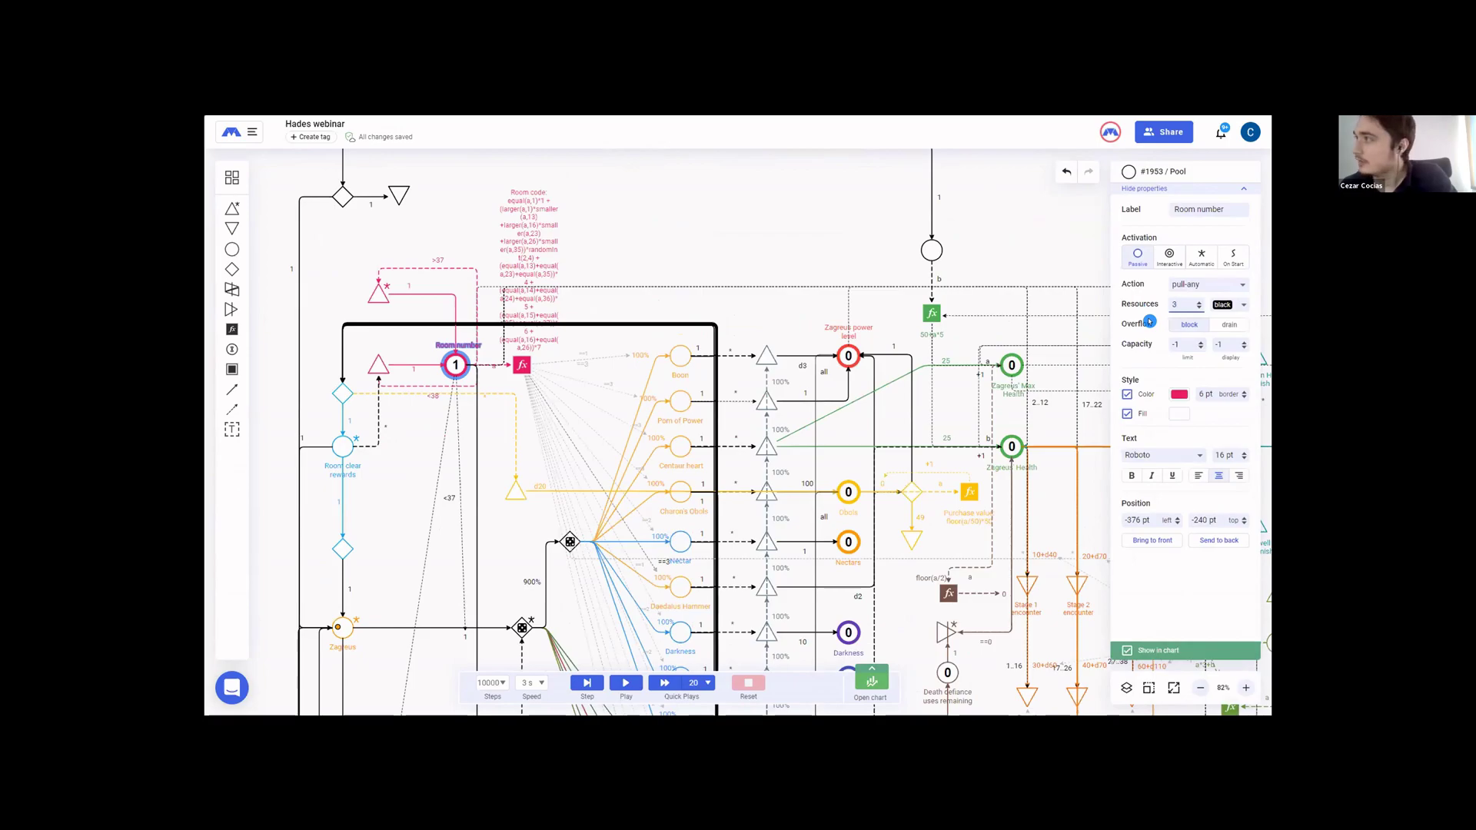
- Change the formula of the register feeding Zagreus' max health to 2000+a*5
left_click(930, 312)
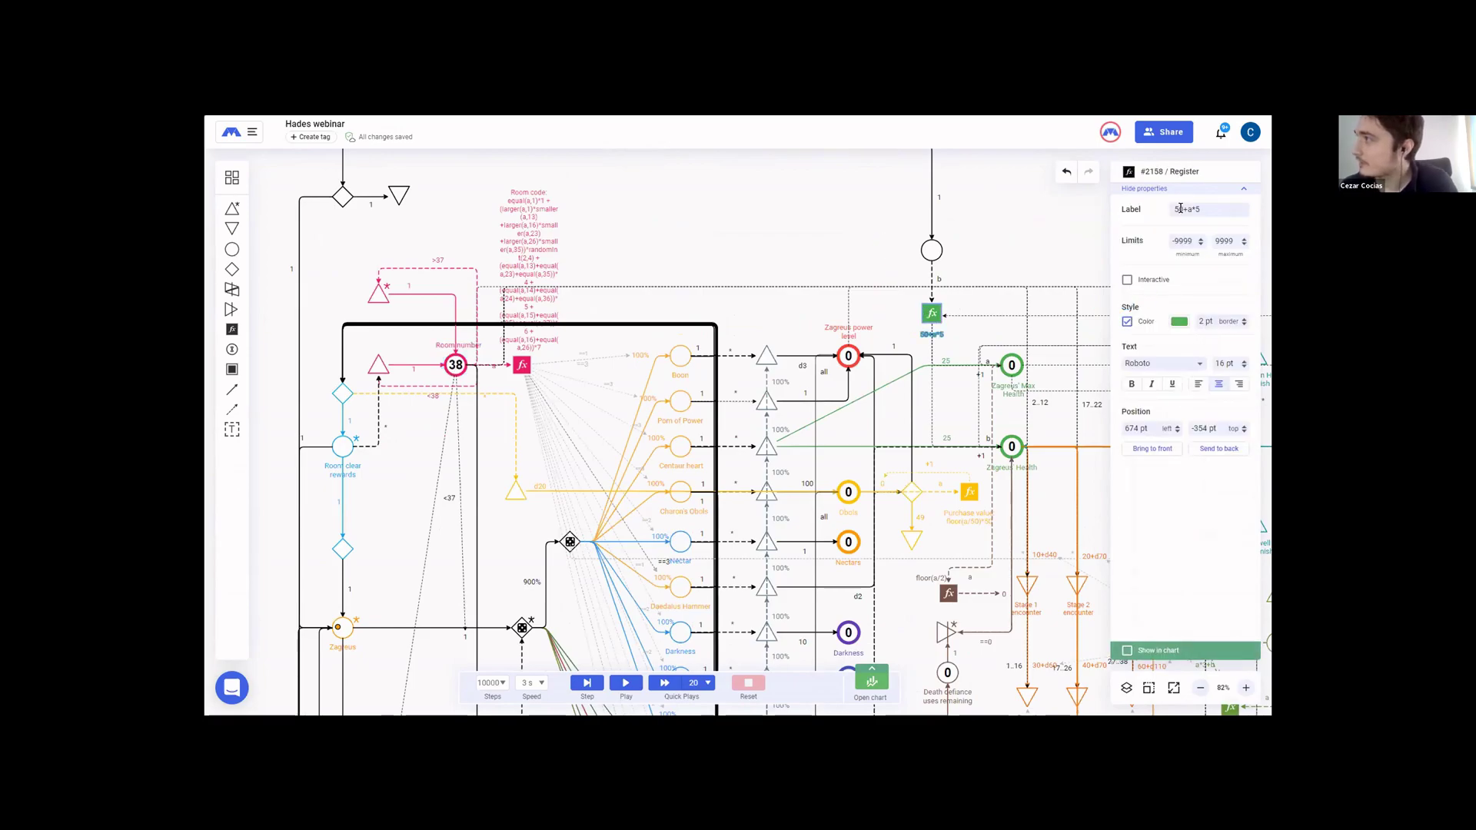
double_click(1166, 206)
type("2000")
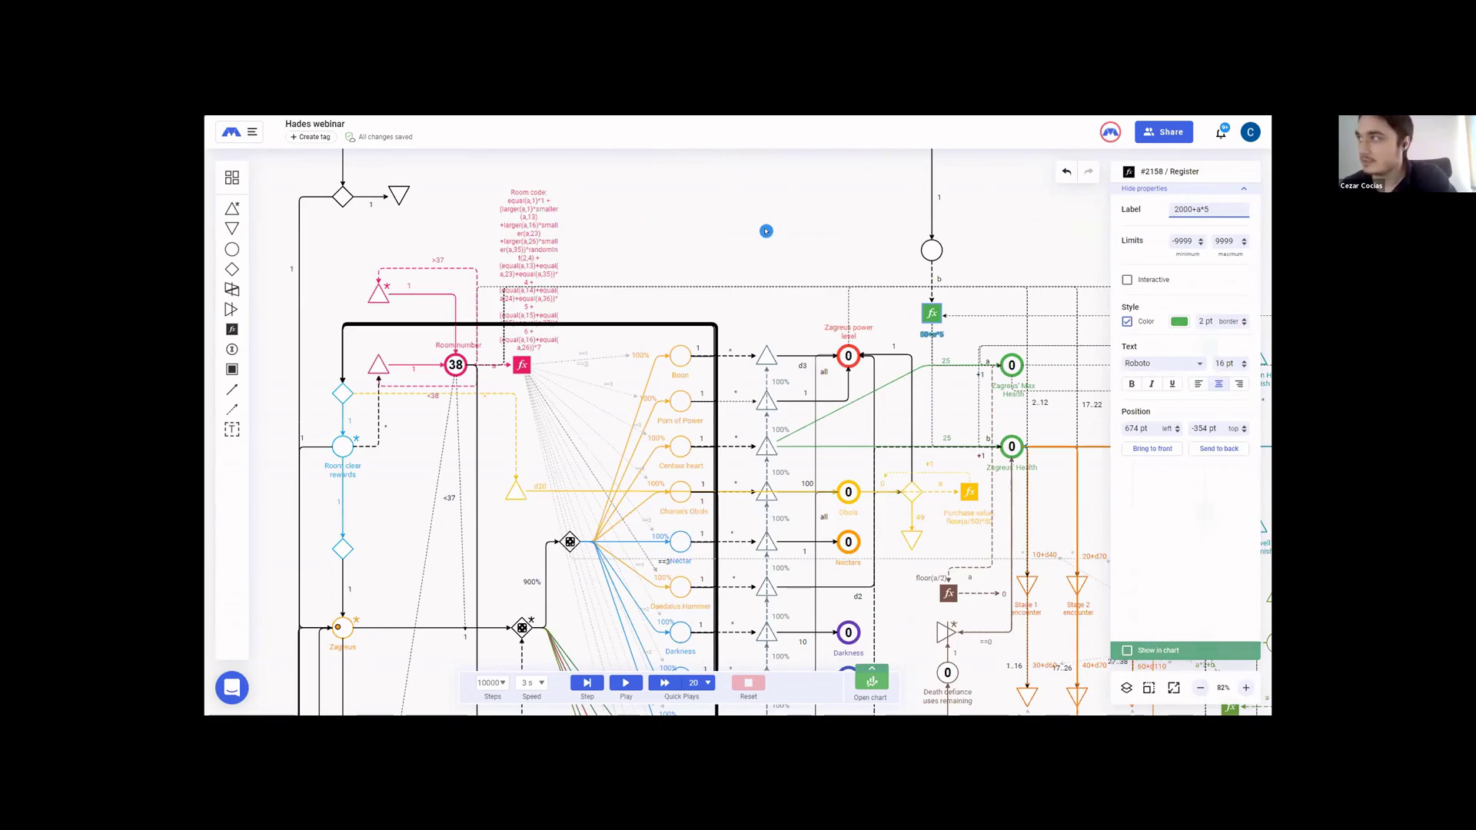
- Run the simulation and watch the resource move through the Styx room chains above the Fetid sack found pool
scroll(641, 343, "down", 7)
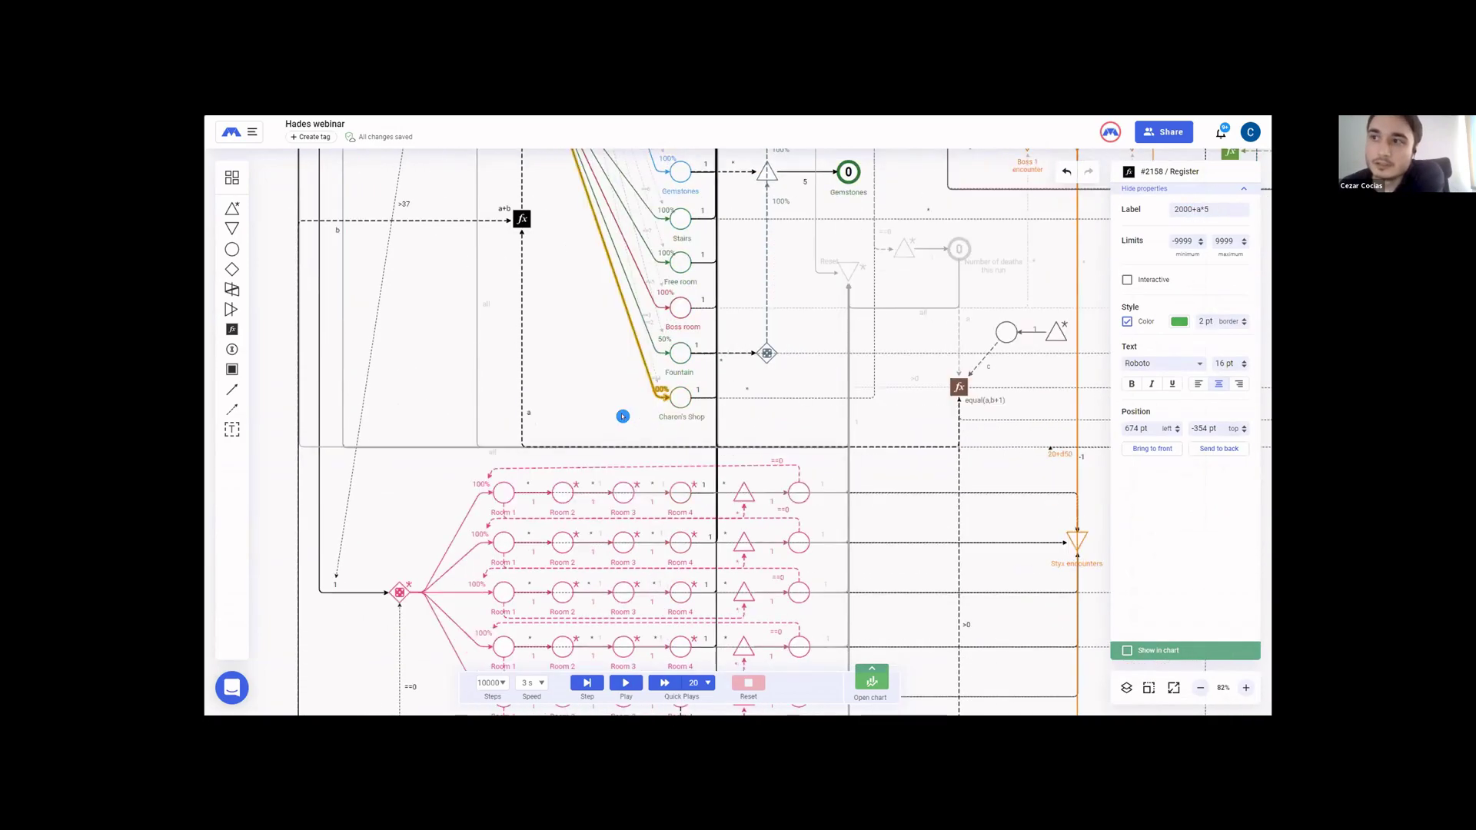
scroll(602, 408, "down", 1)
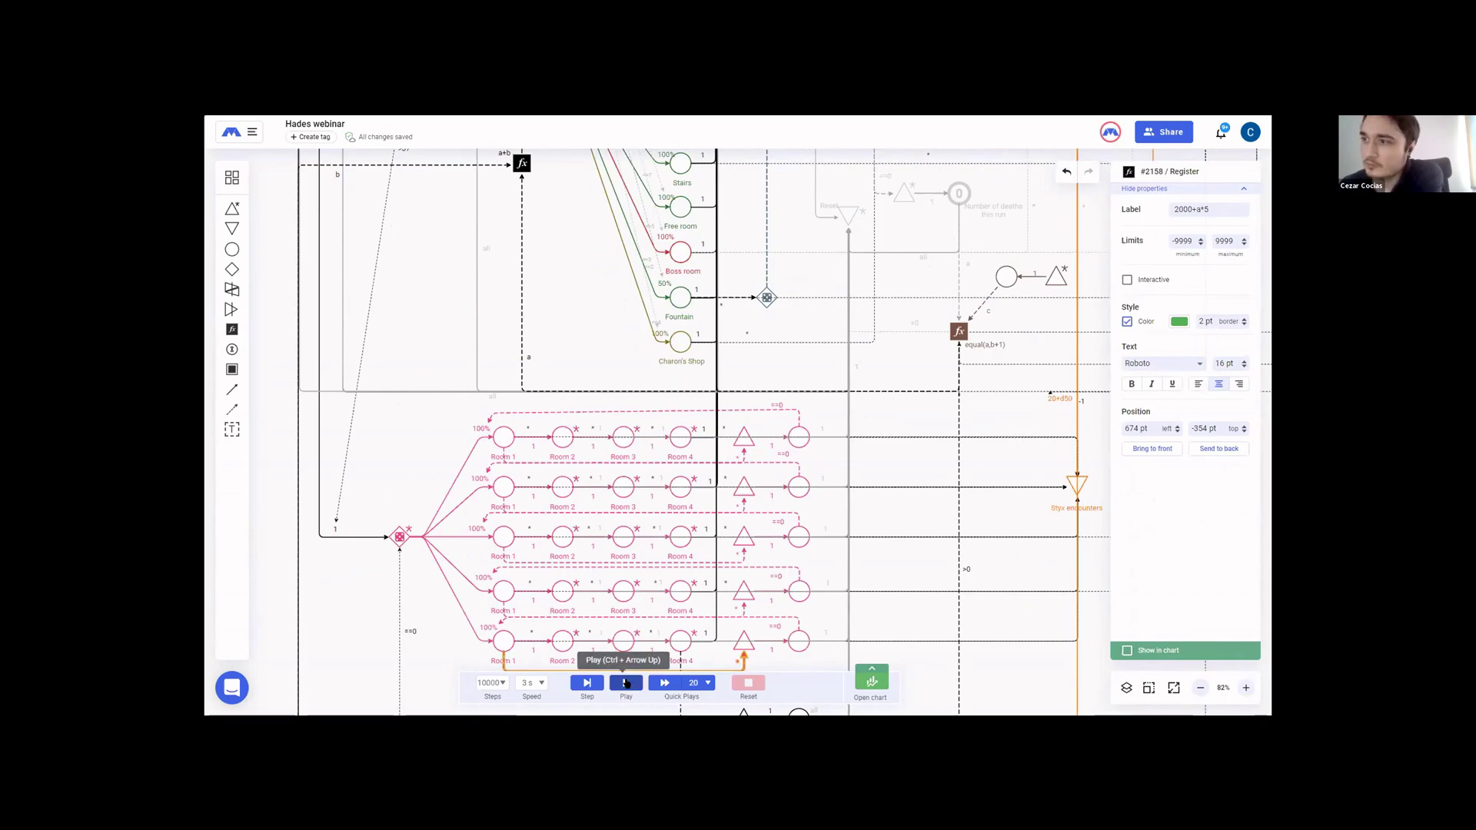
left_click(625, 683)
left_click(813, 525)
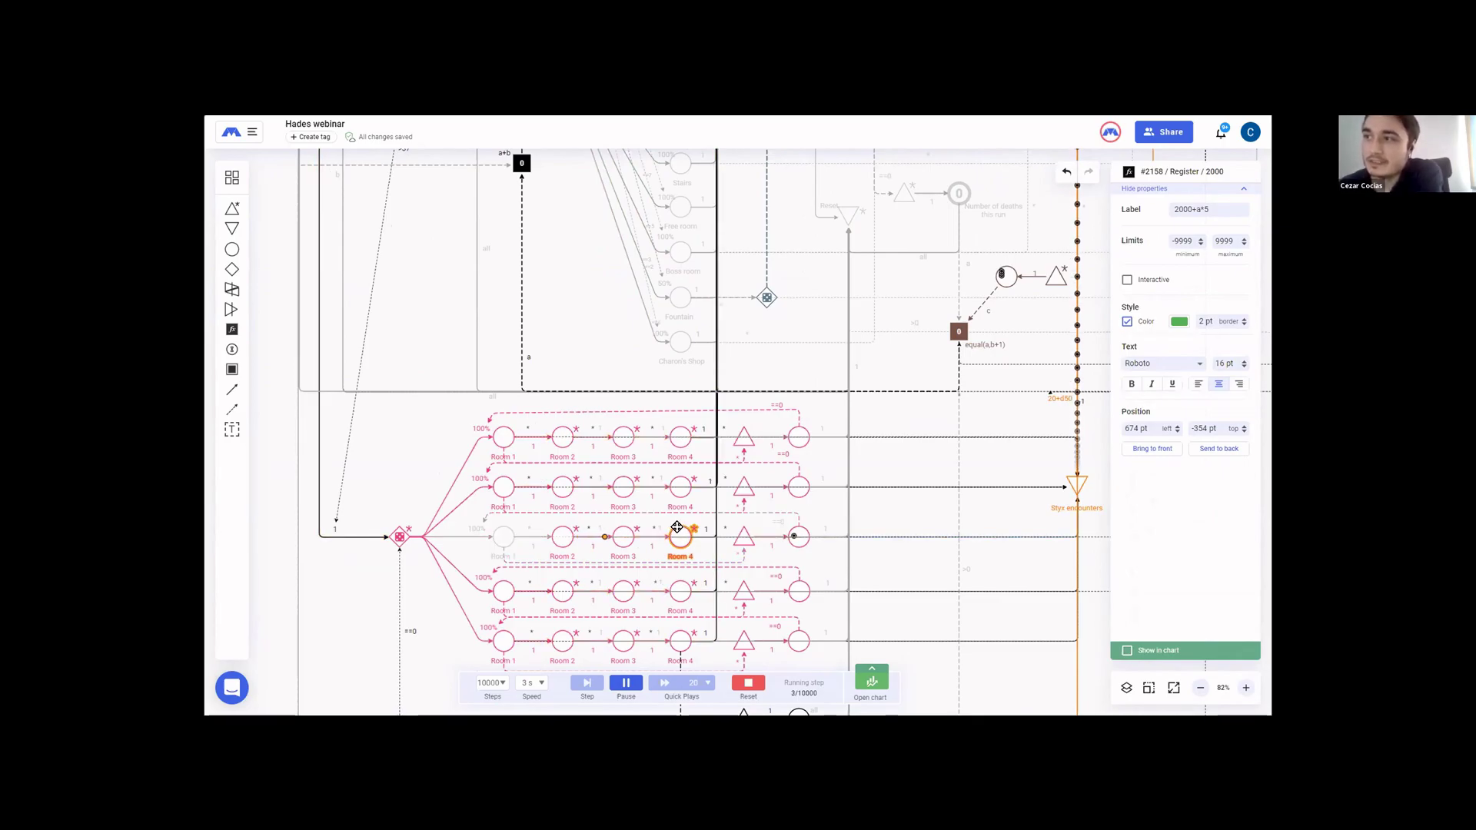
scroll(676, 528, "down", 1)
scroll(676, 527, "down", 2)
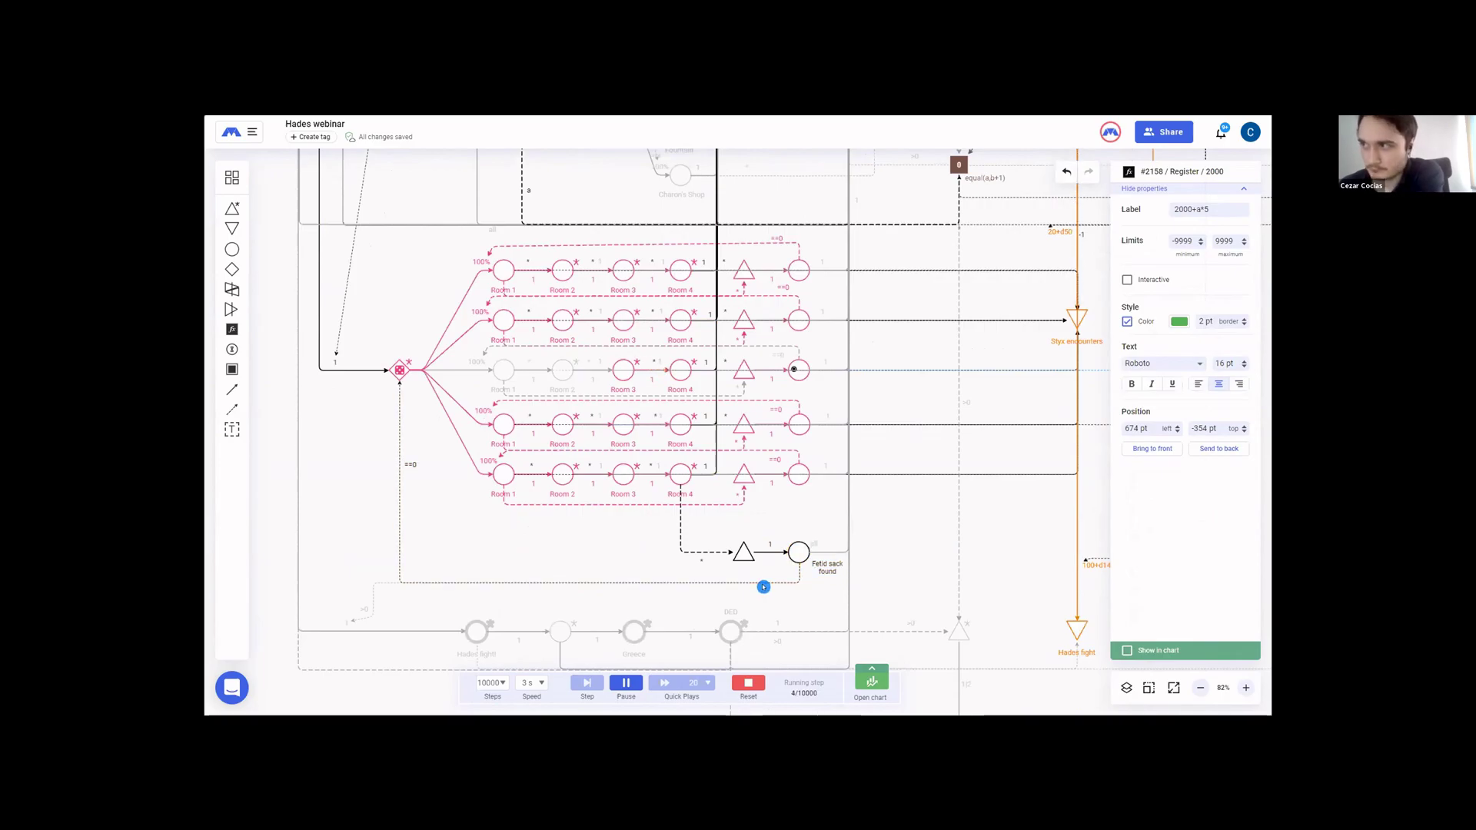
scroll(763, 584, "up", 1)
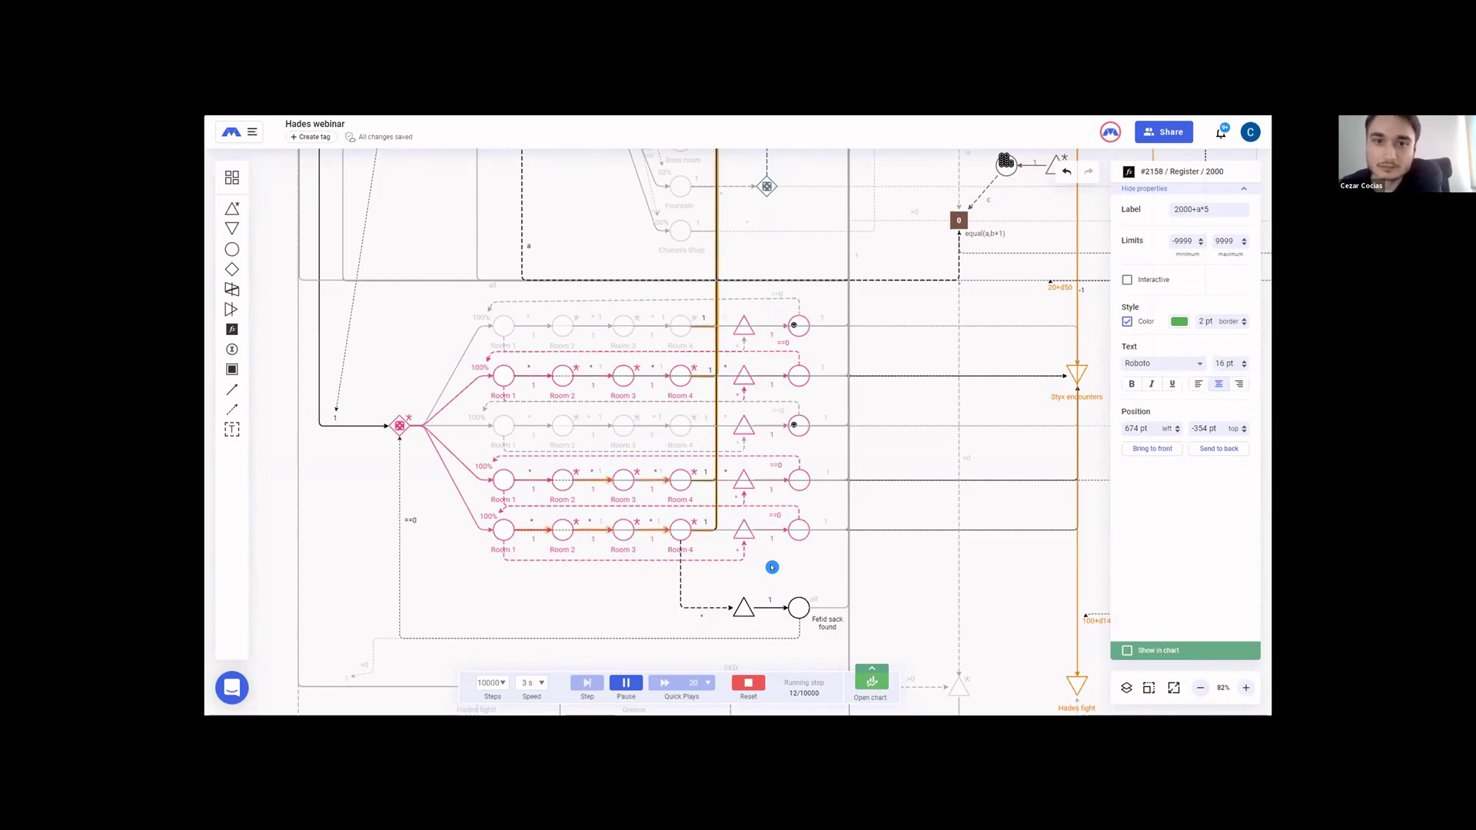
scroll(771, 567, "down", 1)
scroll(772, 567, "up", 1)
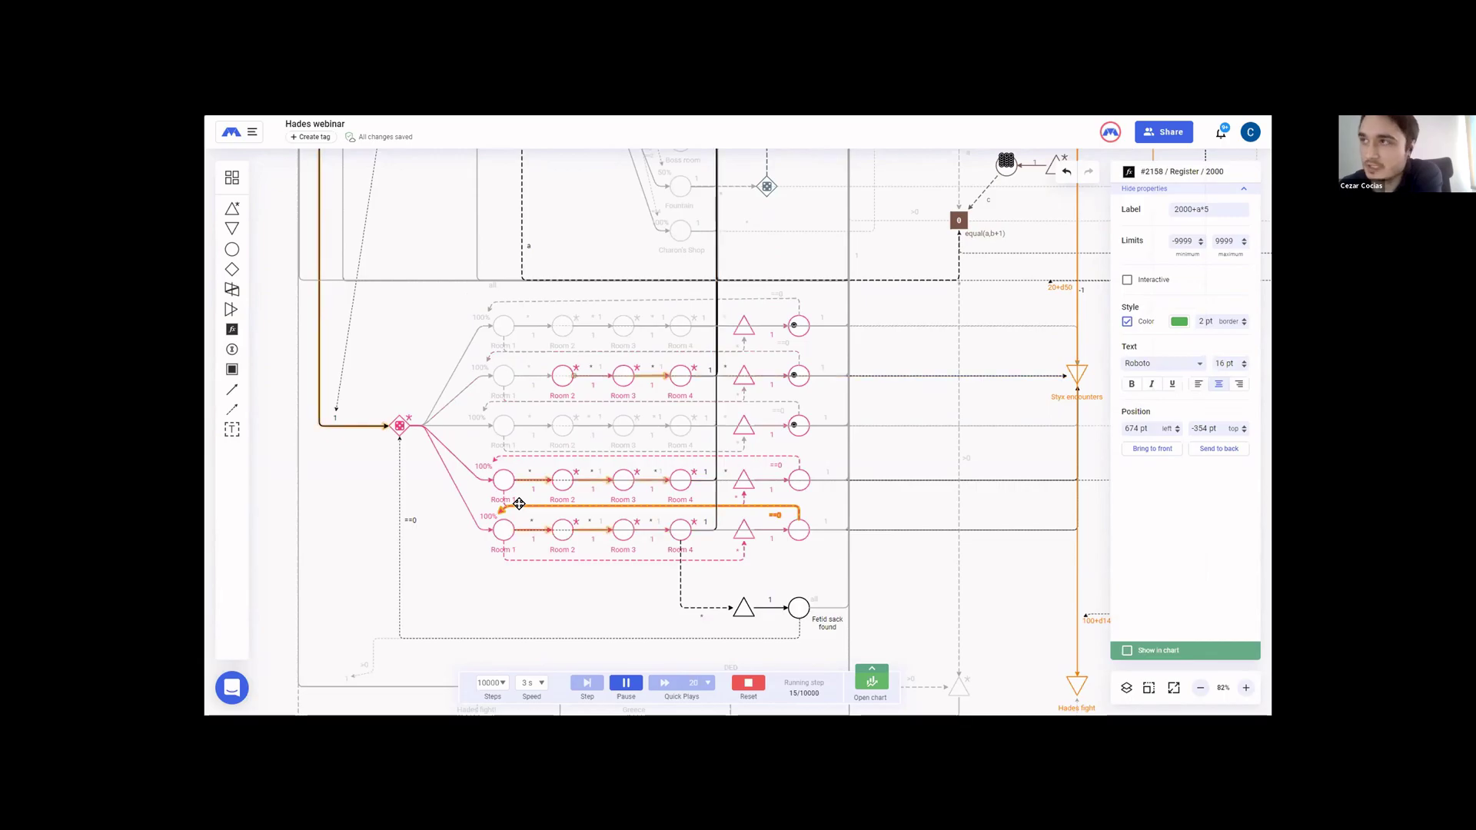
- Check the Room number pool and Zagreus' health while the simulation runs, and return to the Styx room chains
scroll(518, 503, "up", 15)
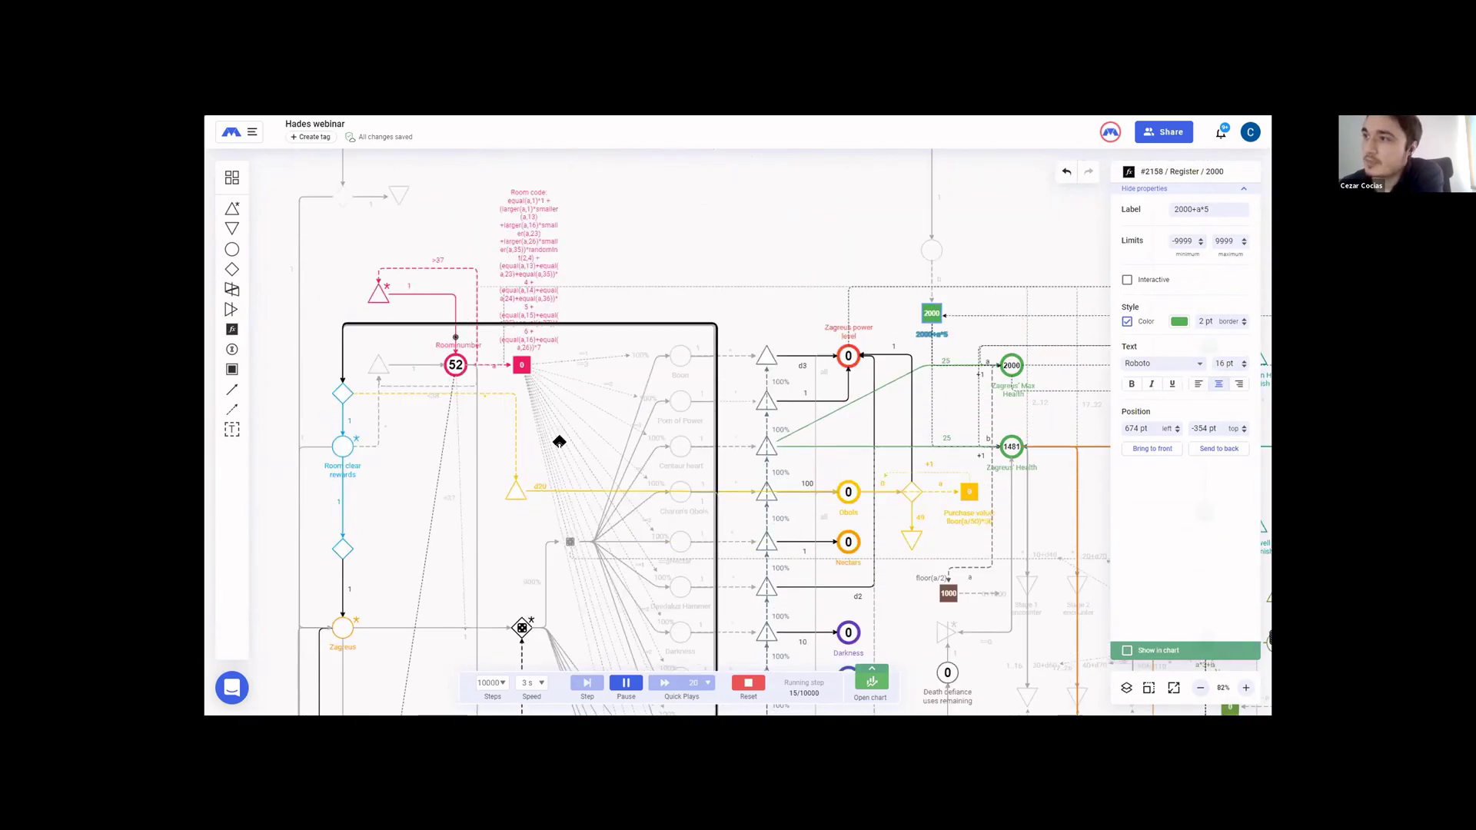
scroll(577, 415, "down", 1)
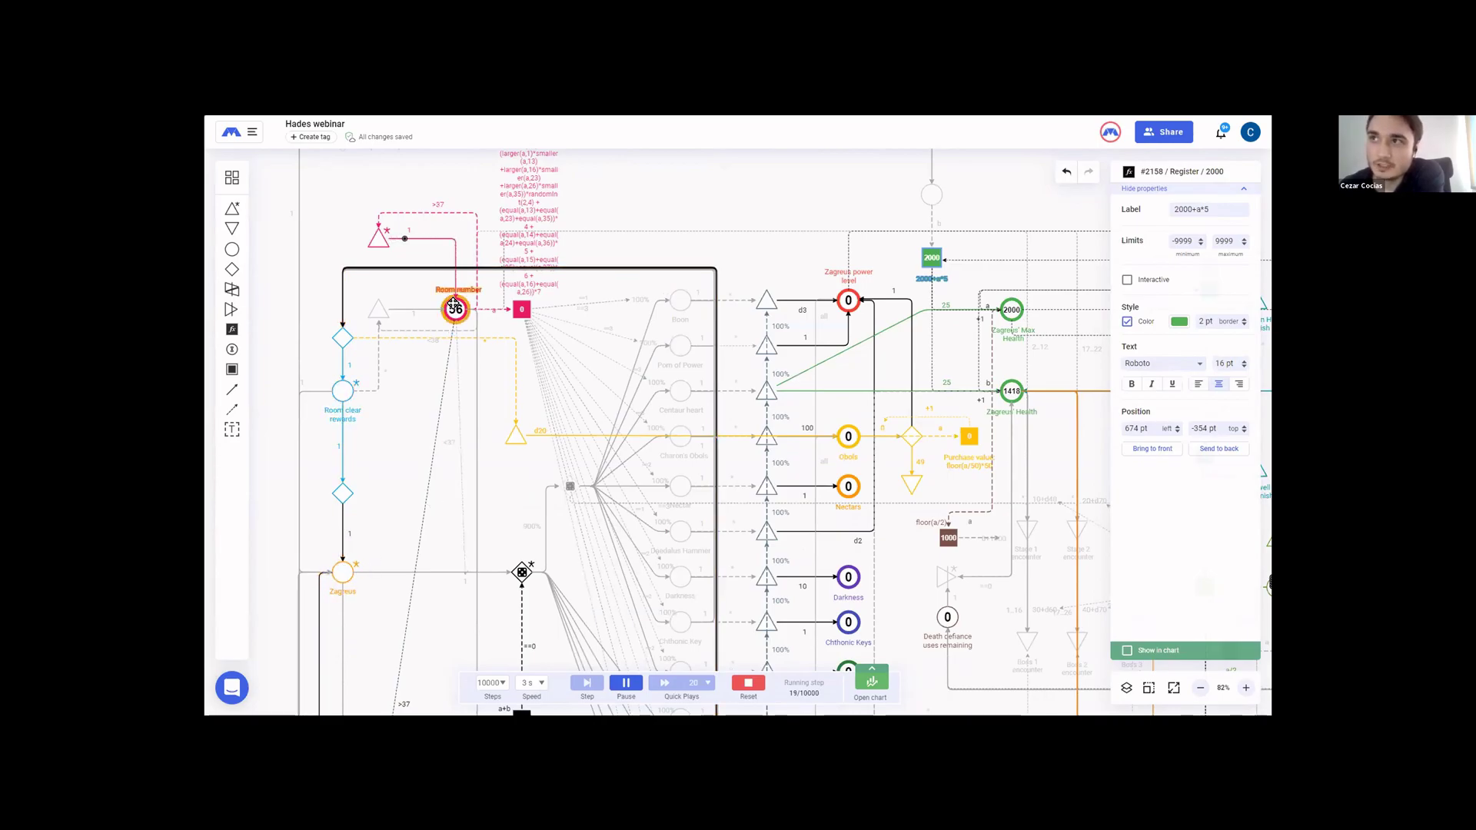
scroll(477, 512, "down", 5)
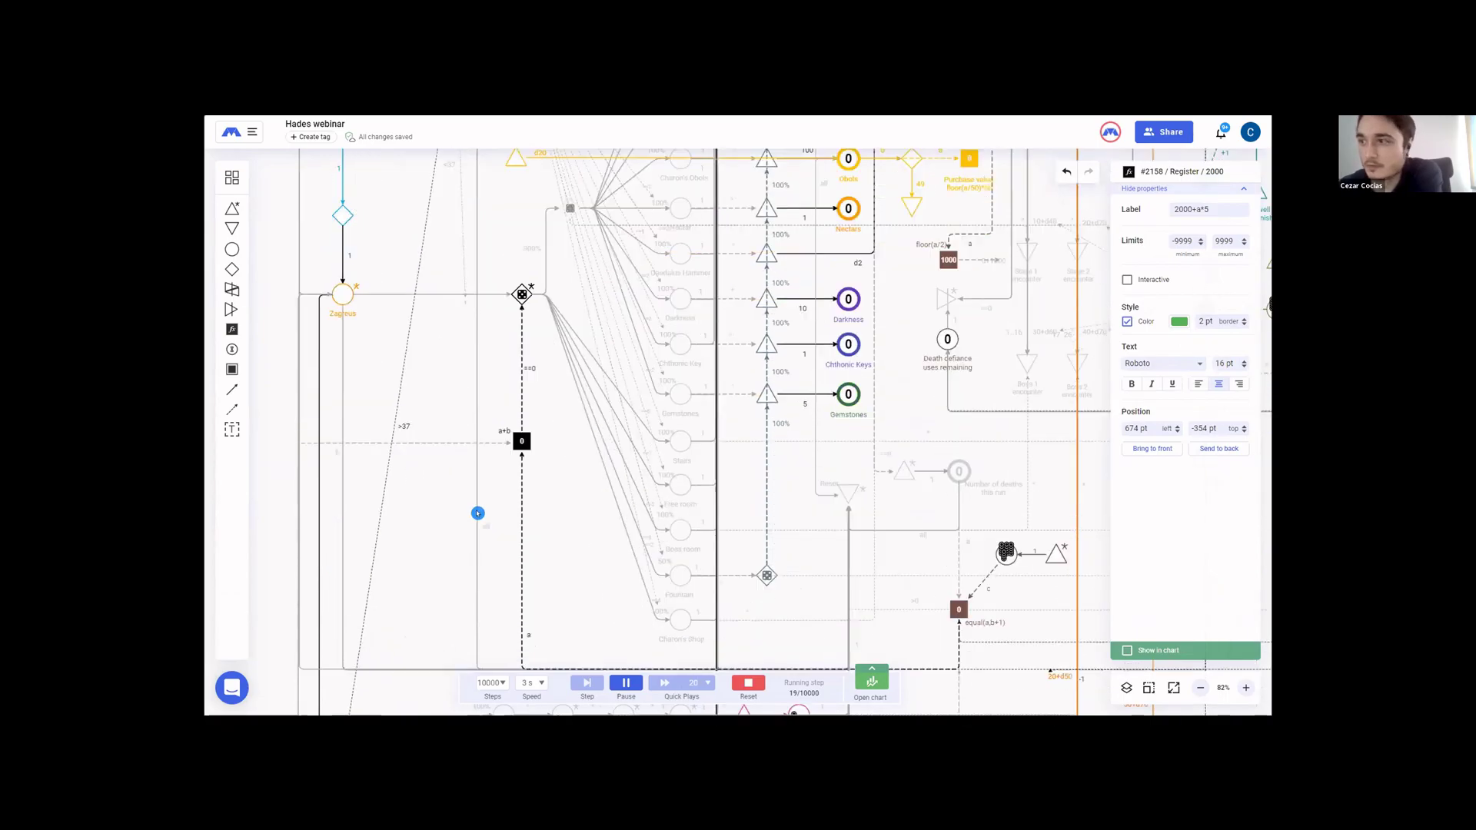
scroll(478, 512, "down", 4)
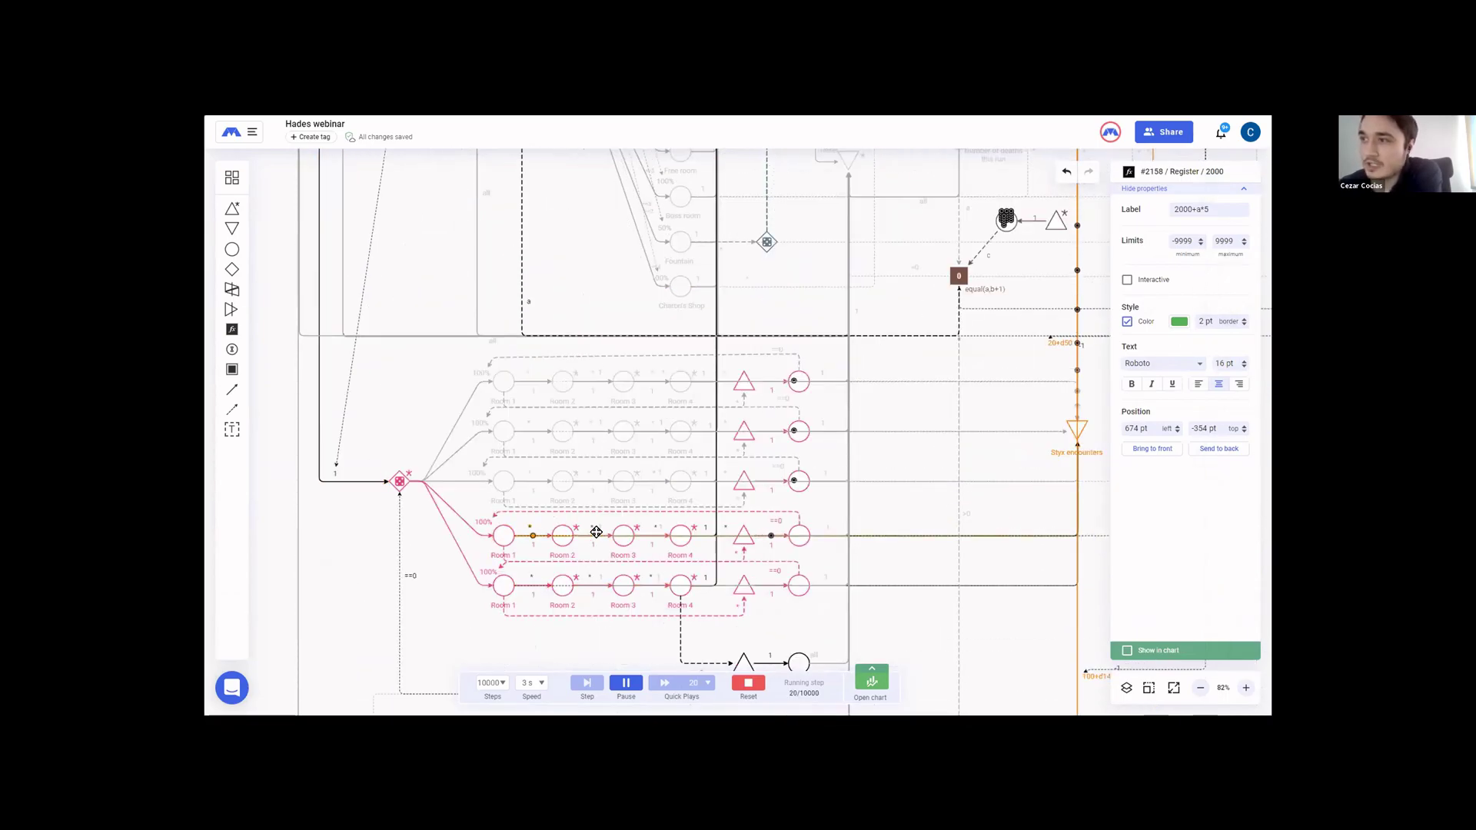
scroll(559, 542, "up", 1)
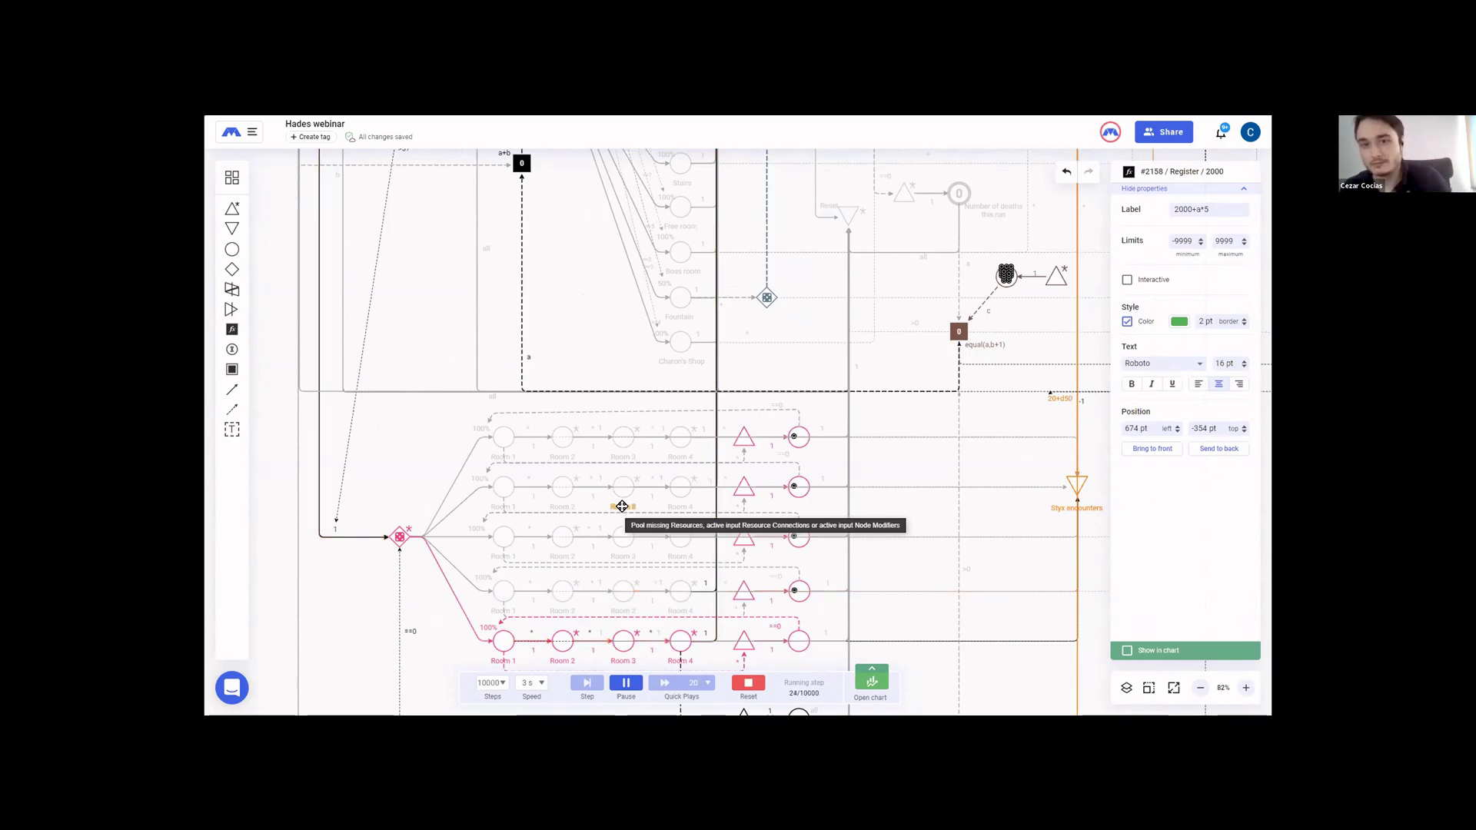
- Follow the resource through the last Styx room chain and its trigger toward the Fetid sack found pool
scroll(577, 520, "down", 1)
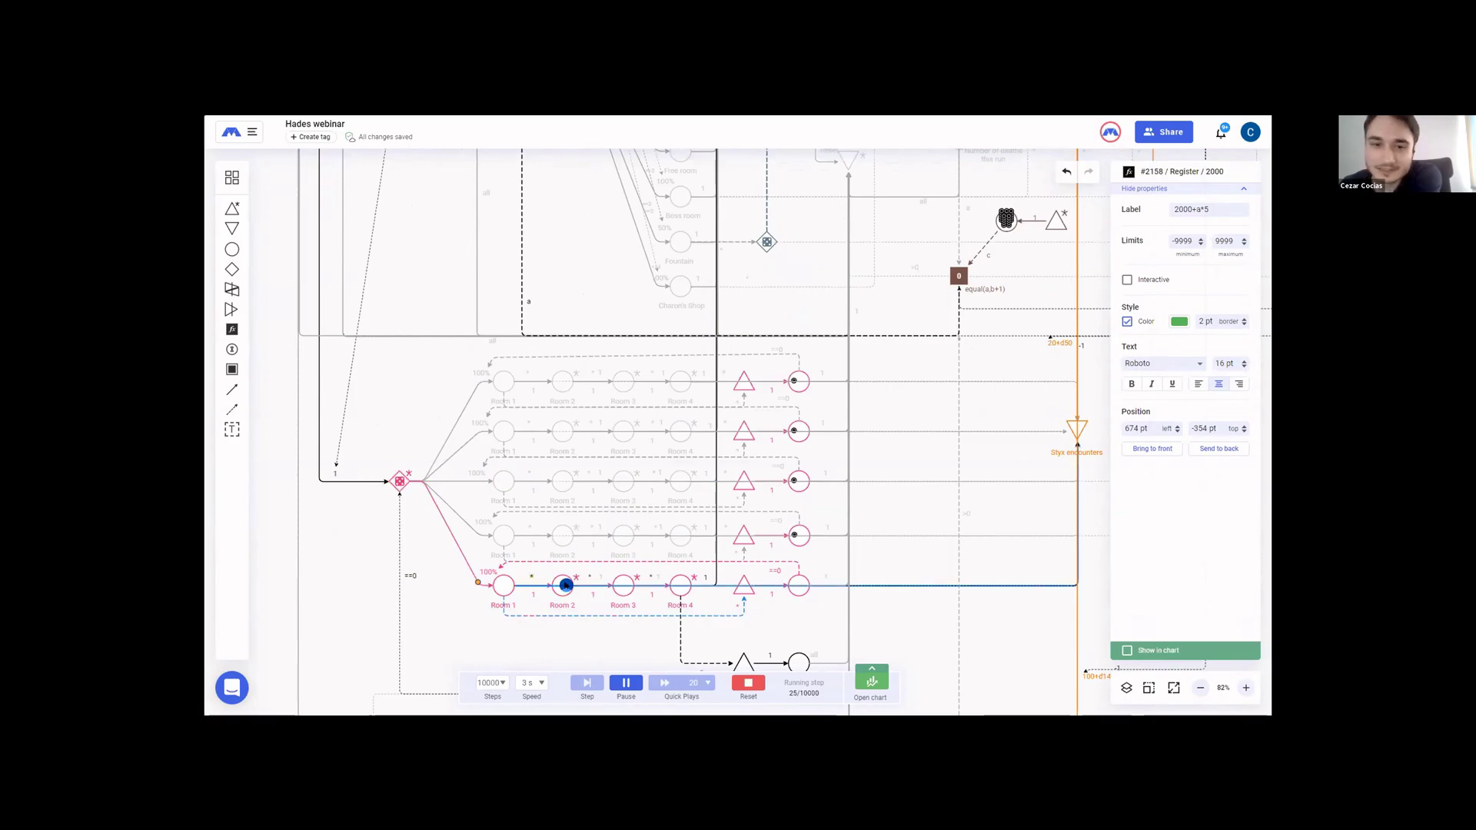
scroll(587, 593, "down", 1)
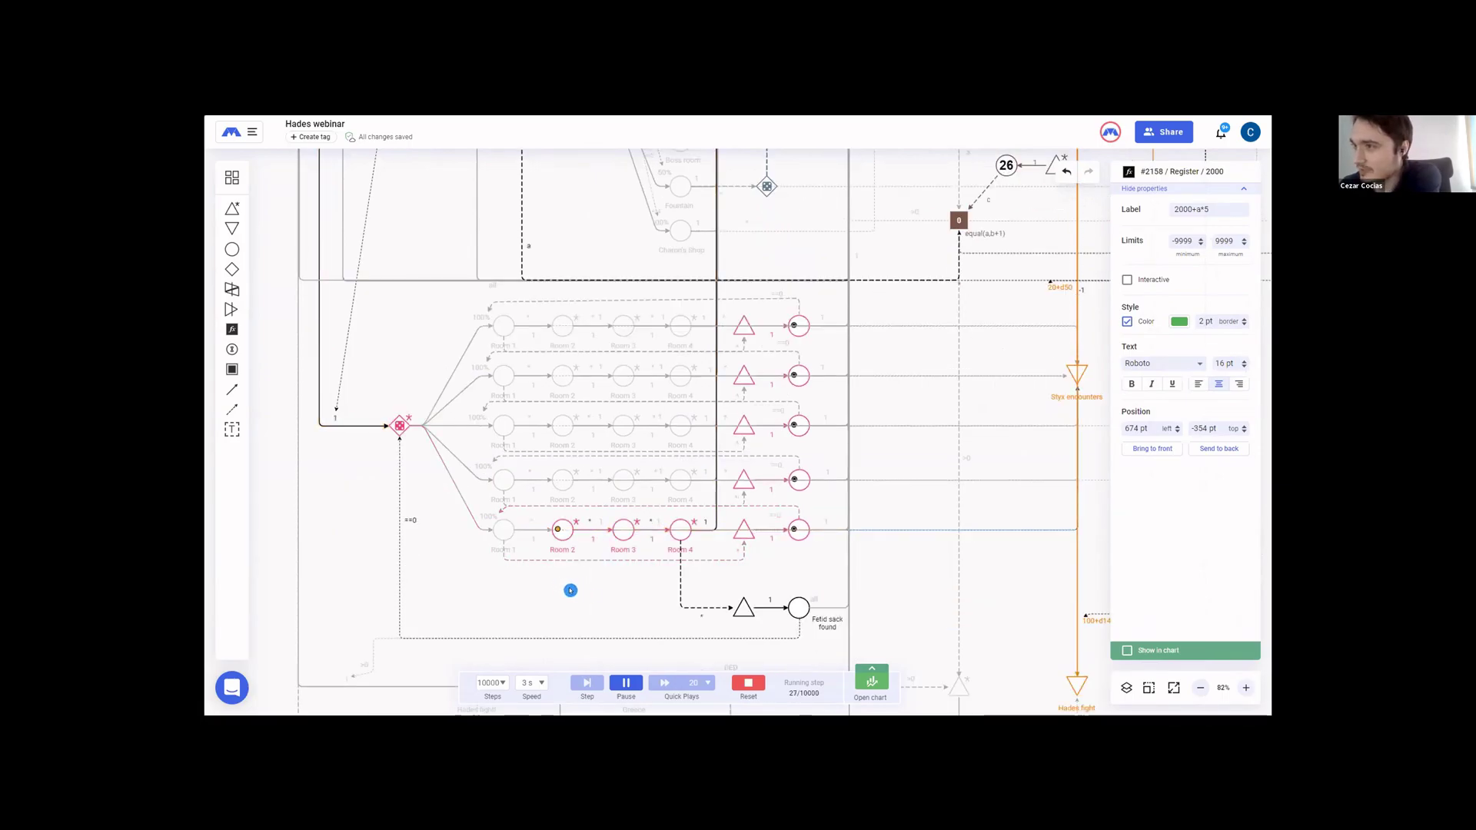
scroll(570, 587, "down", 1)
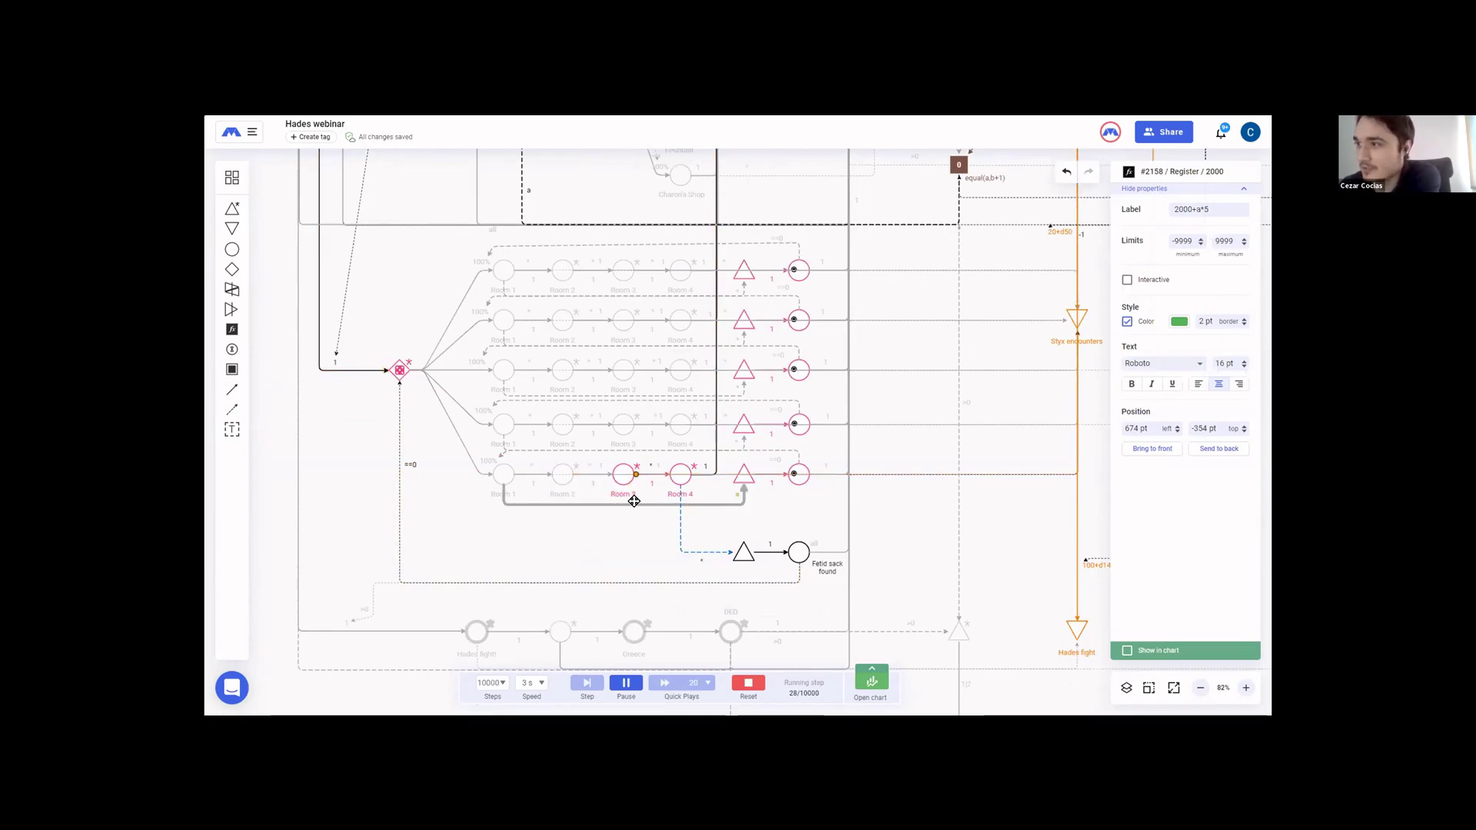
scroll(543, 545, "up", 1)
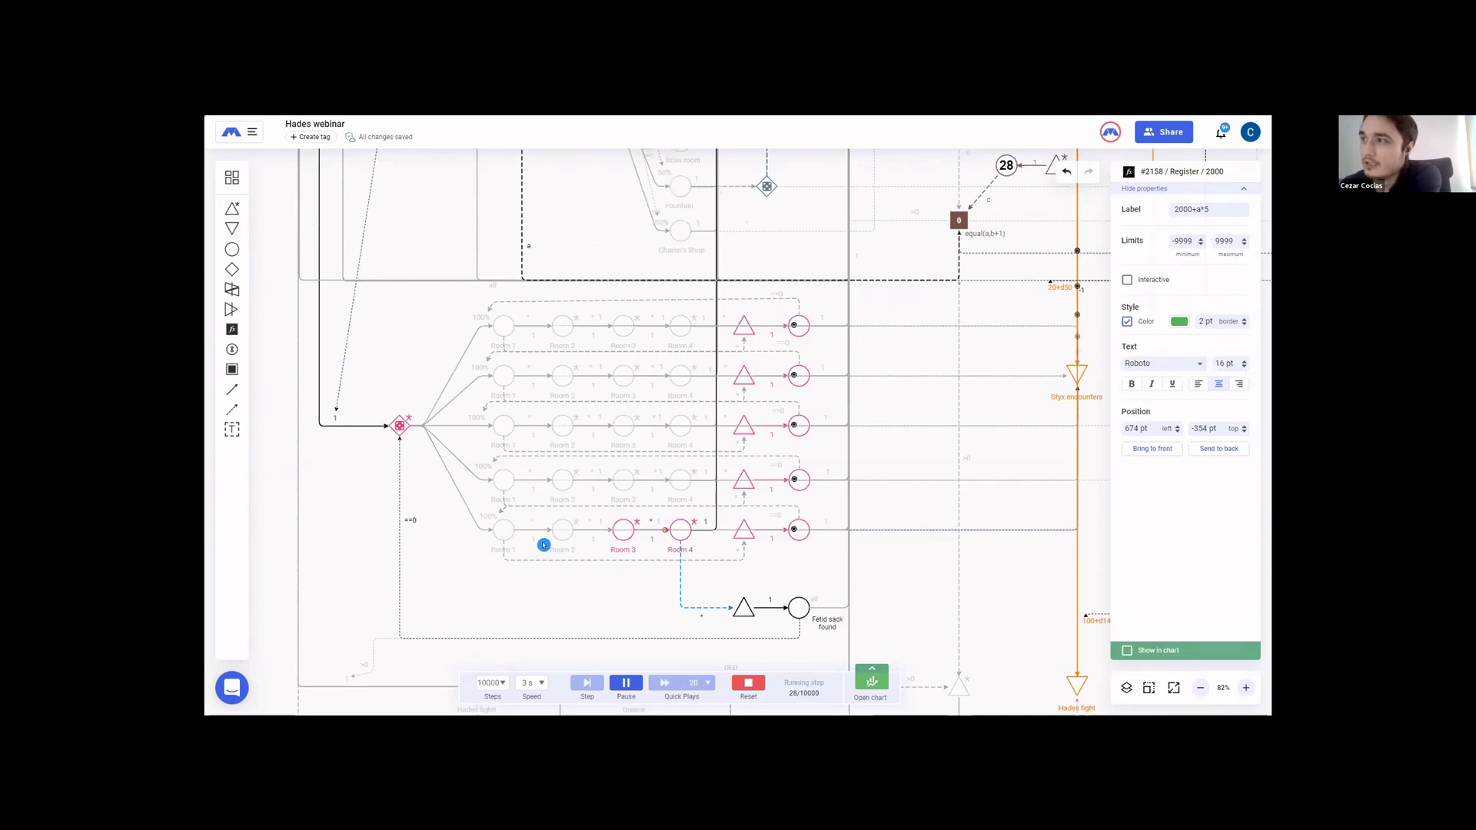
scroll(482, 558, "down", 1)
- Examine the connections leading to the Styx gate and the Hades fight, and watch the run through Greece to DED
scroll(293, 566, "up", 3)
scroll(320, 333, "up", 4)
scroll(297, 384, "down", 1)
scroll(297, 384, "down", 7)
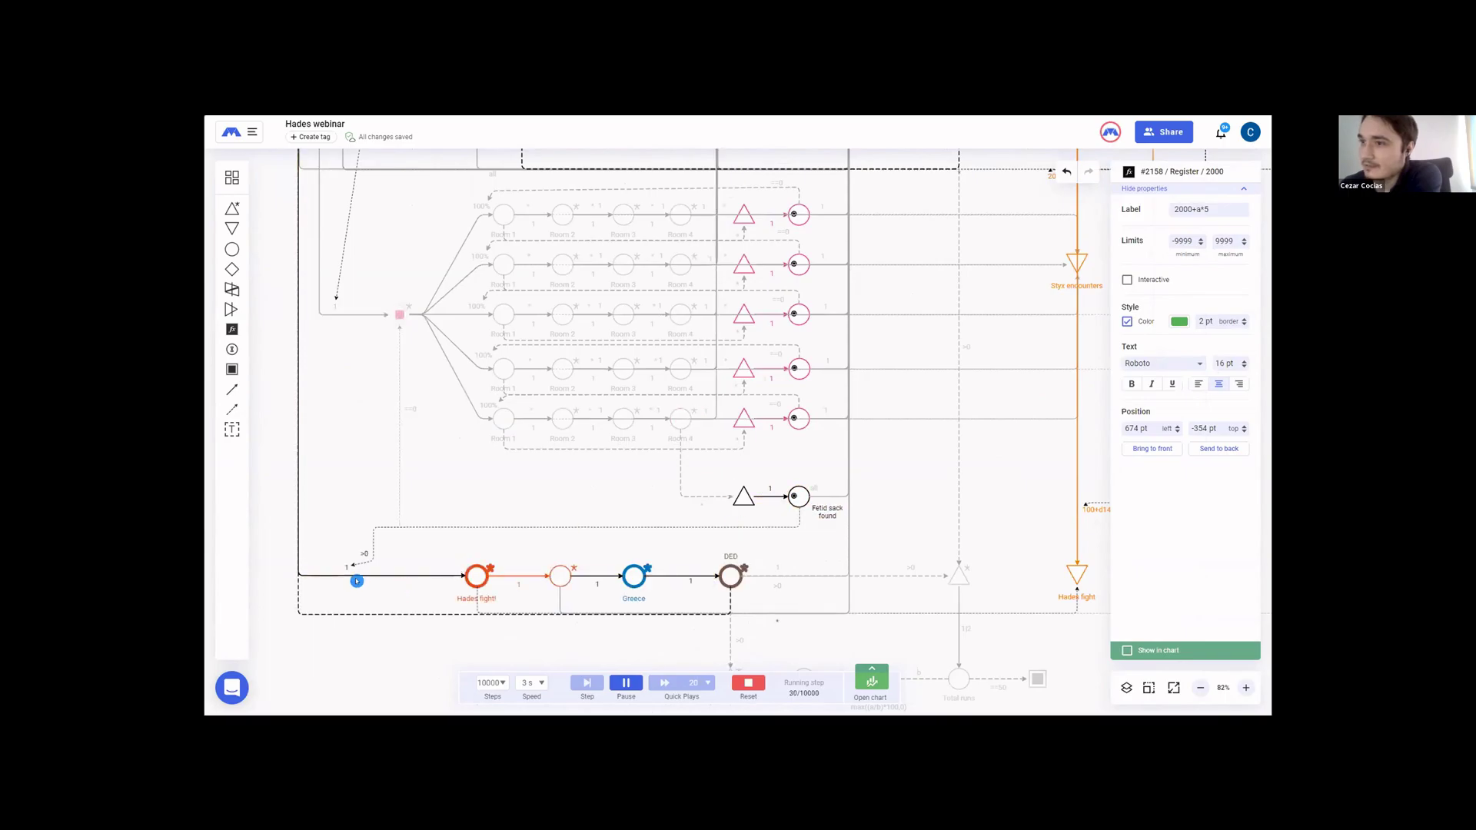
scroll(339, 500, "up", 2)
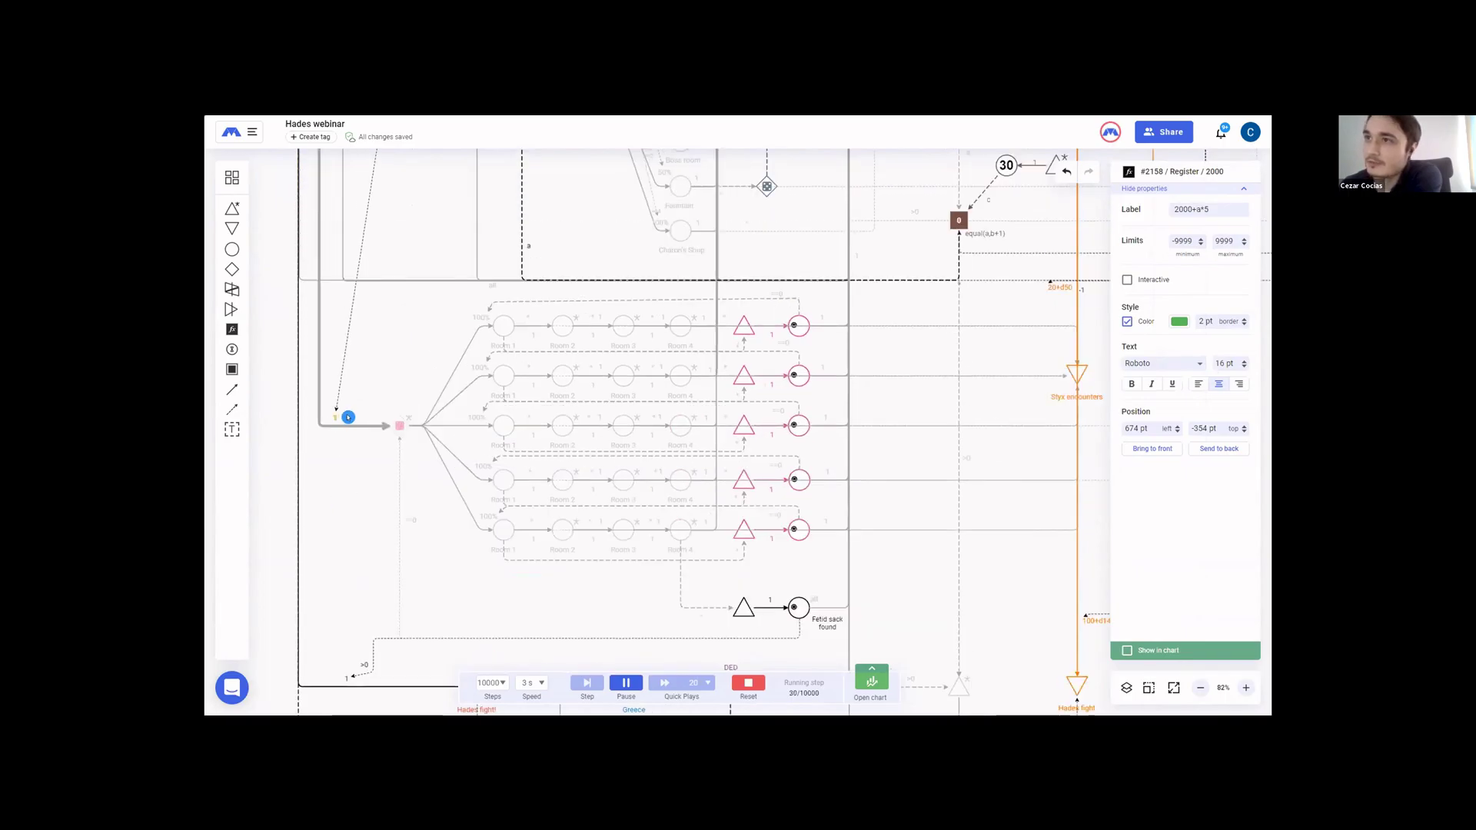
scroll(346, 473, "down", 1)
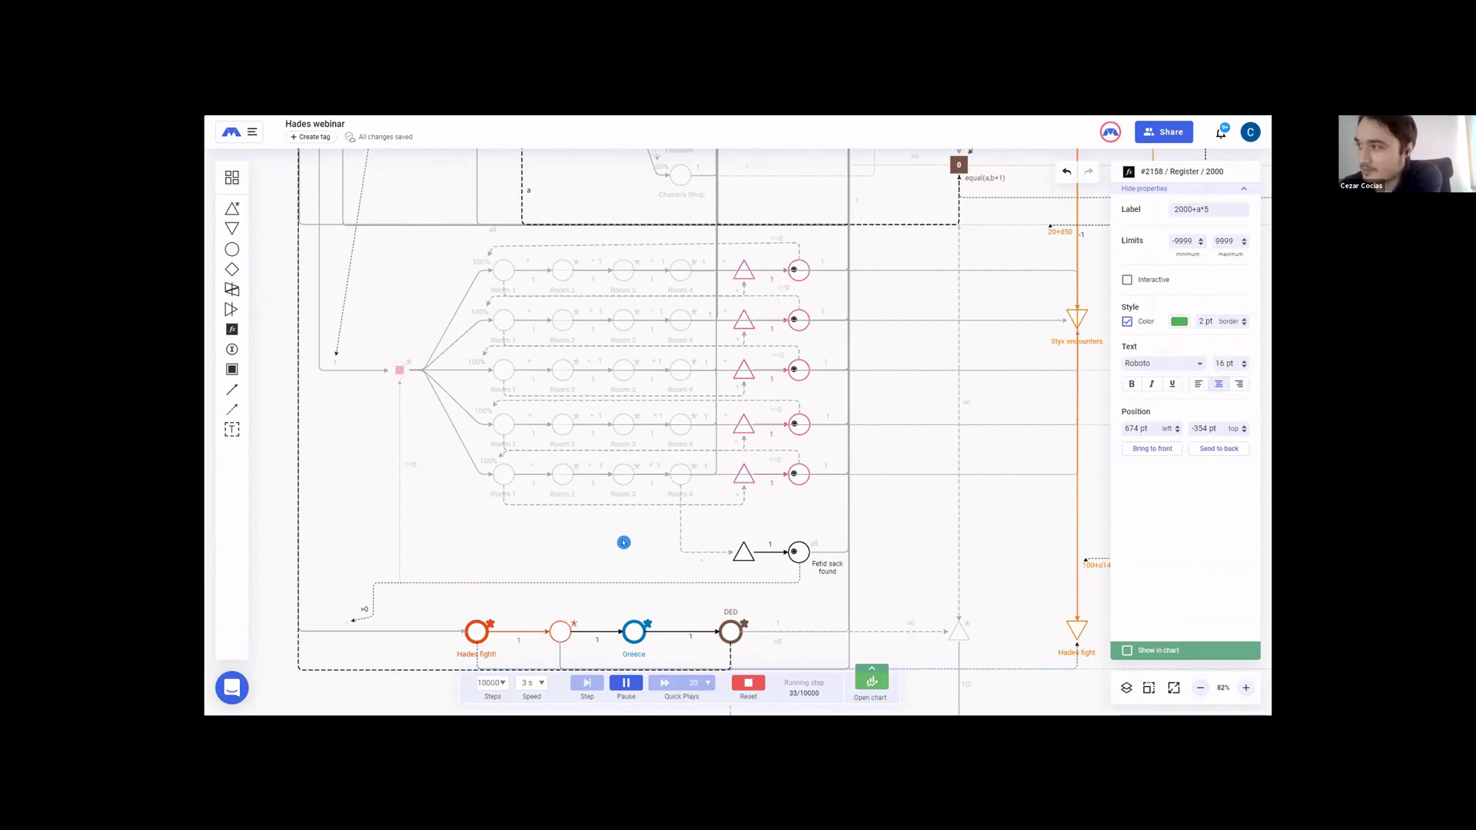
scroll(561, 569, "down", 1)
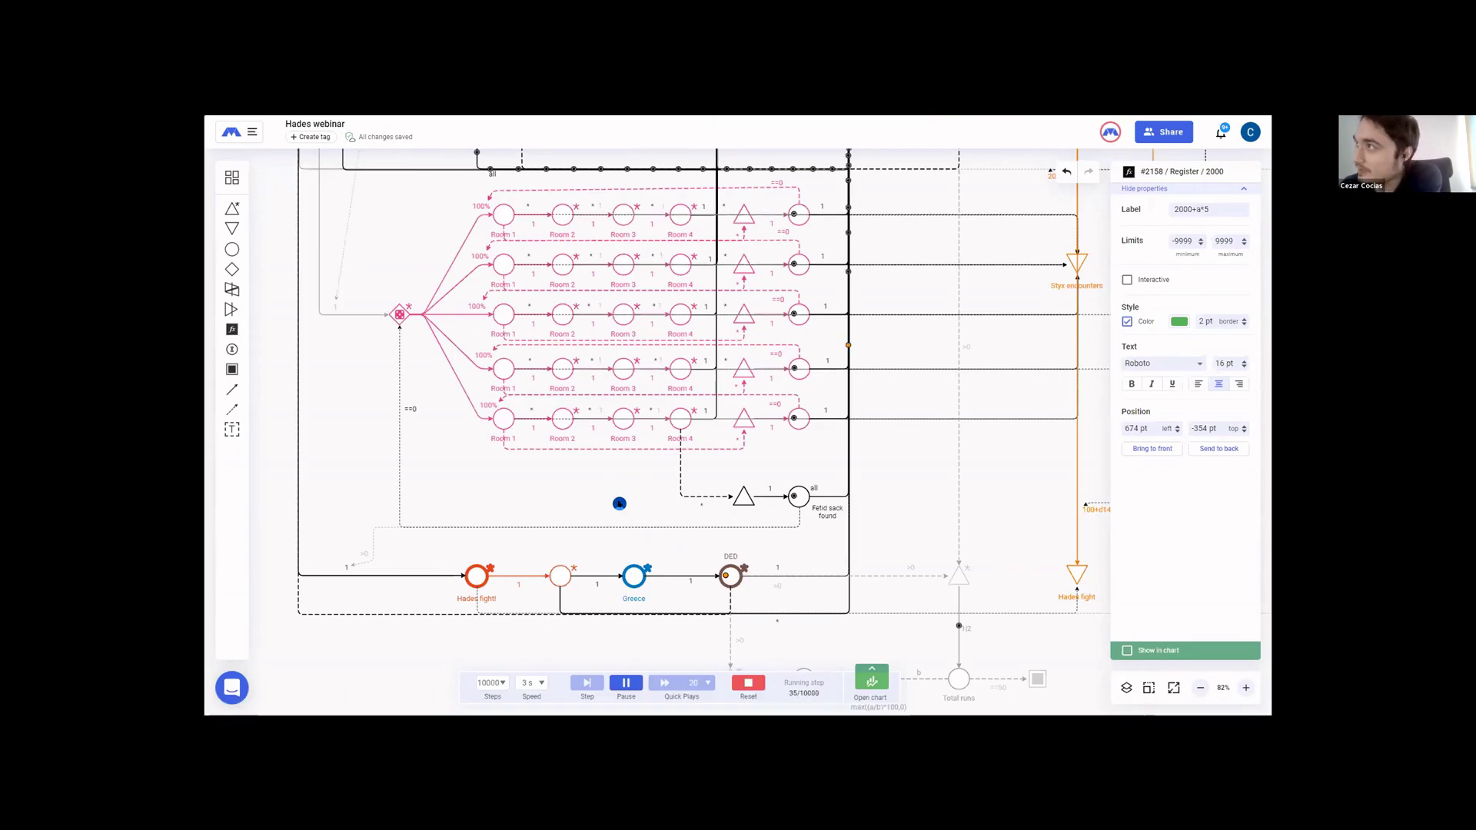
- Examine the Completed runs, Win ratio and Total runs nodes below DED, and reset the simulation
left_click_drag(618, 503, 593, 376)
left_click_drag(573, 537, 448, 540)
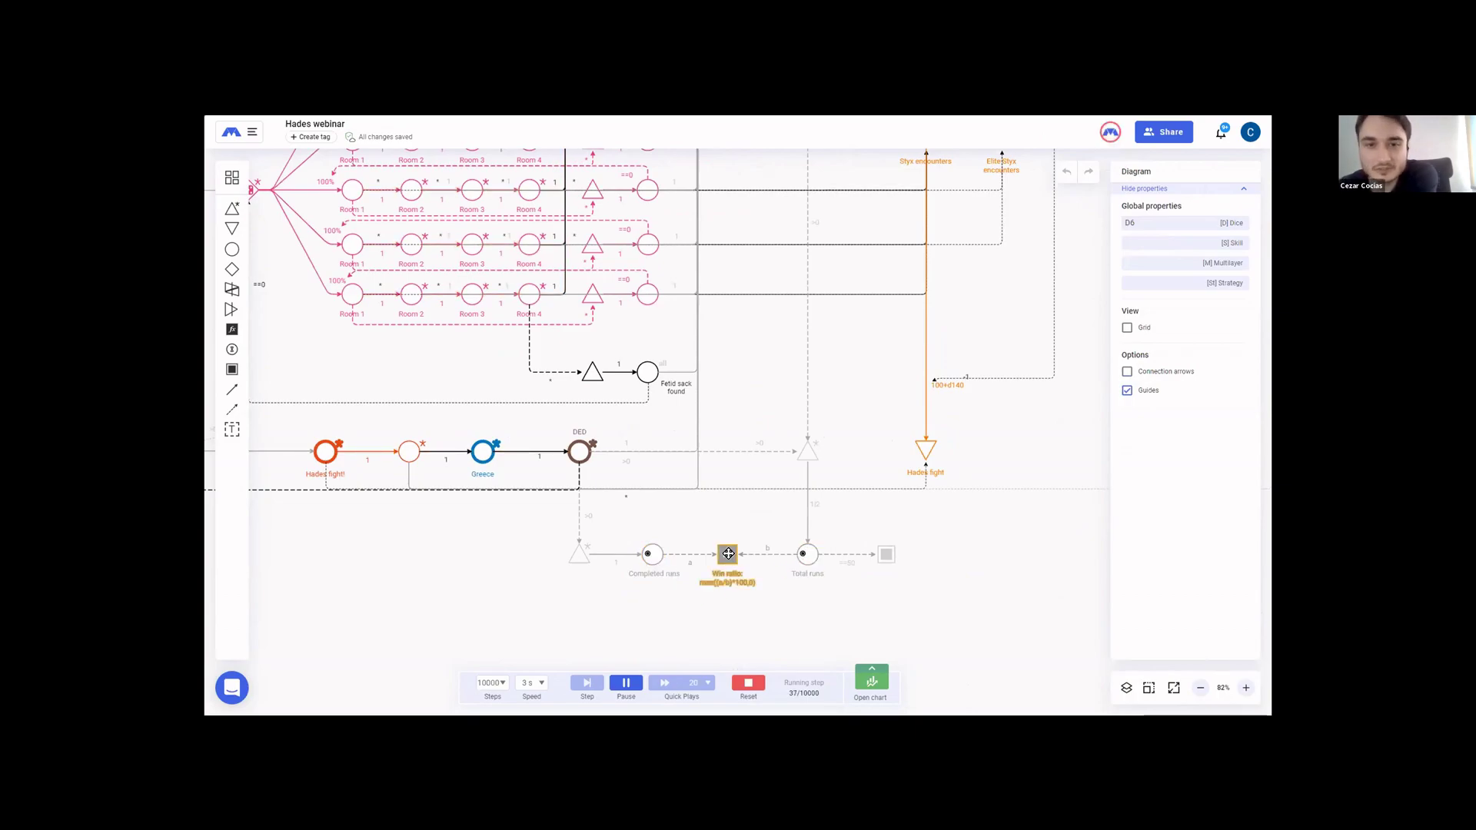
left_click_drag(757, 375, 792, 466)
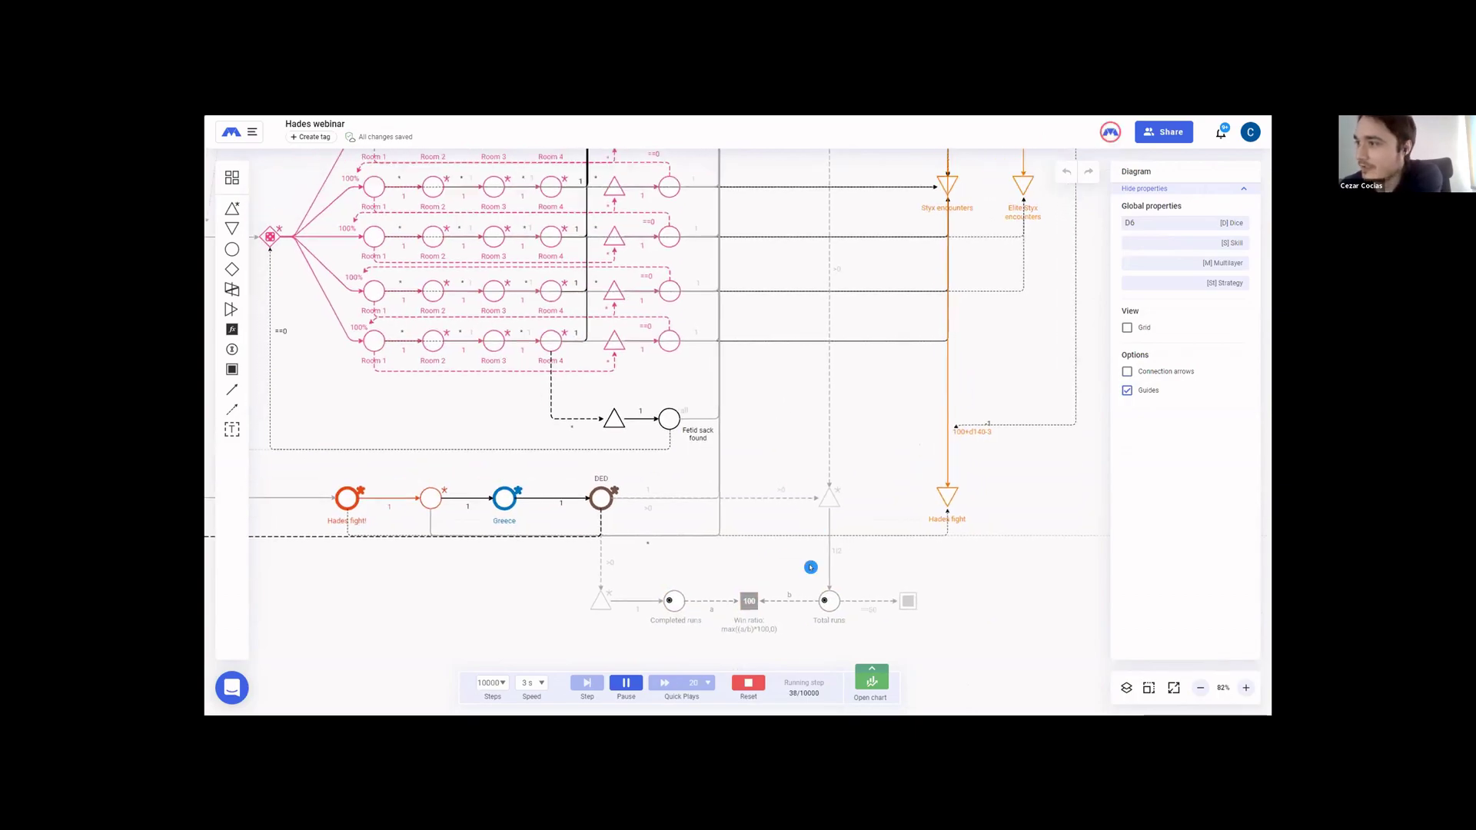
key("ctrl+Left")
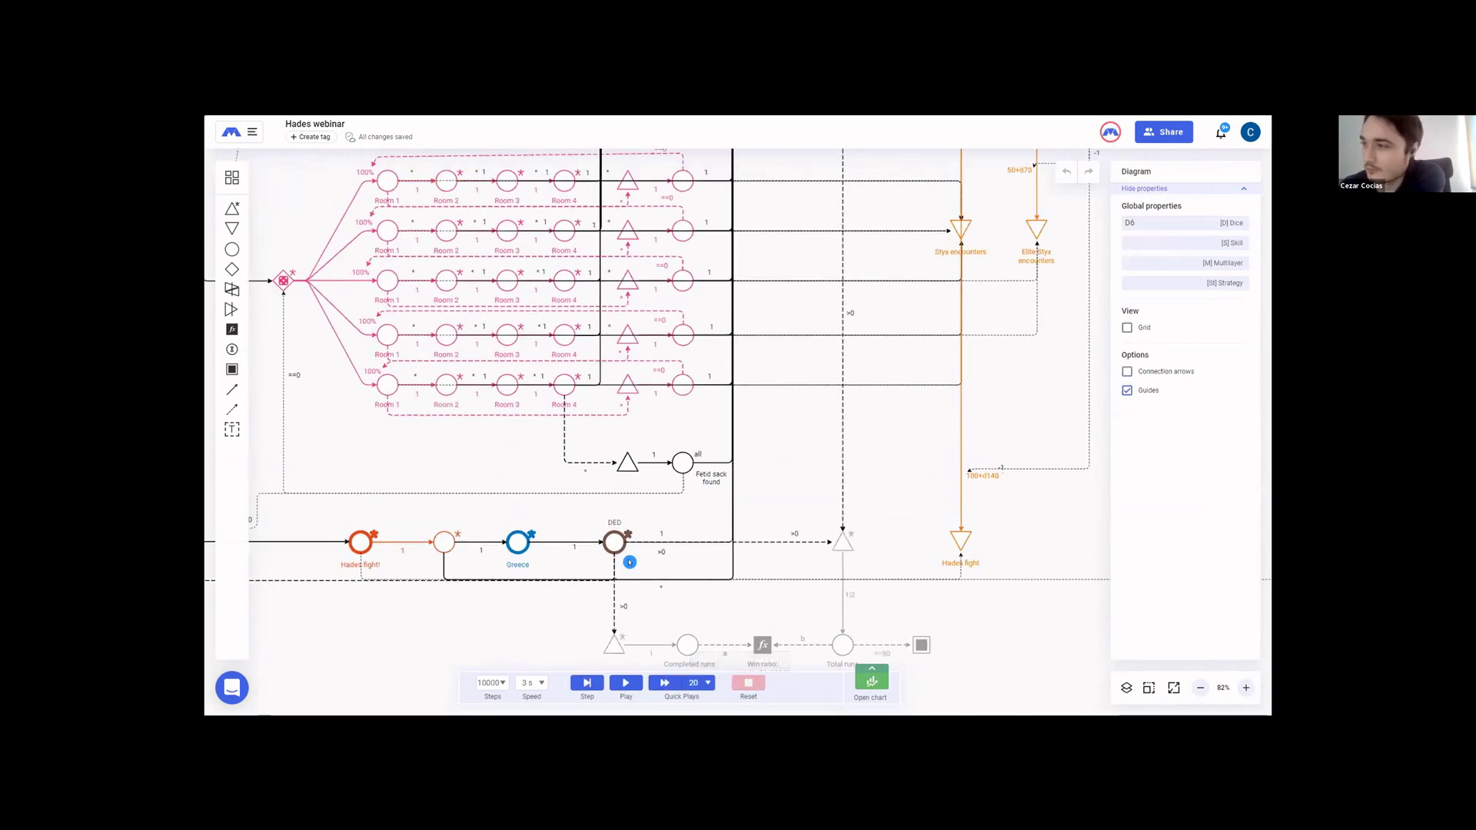
- Change the formula of the green register feeding Zagreus' health pools to 50+a*5
scroll(477, 524, "up", 10)
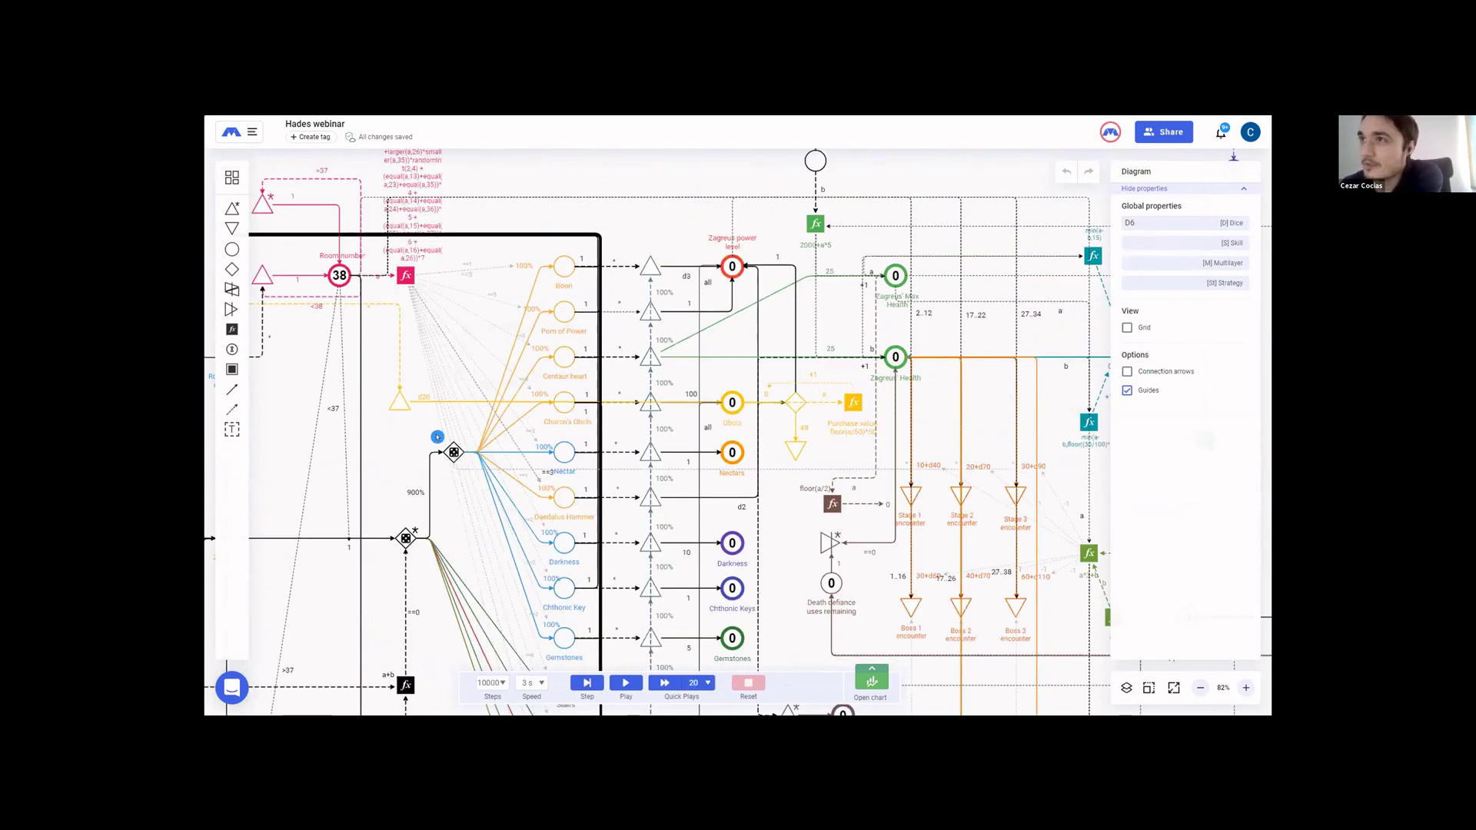
scroll(392, 379, "up", 2)
left_click(381, 329)
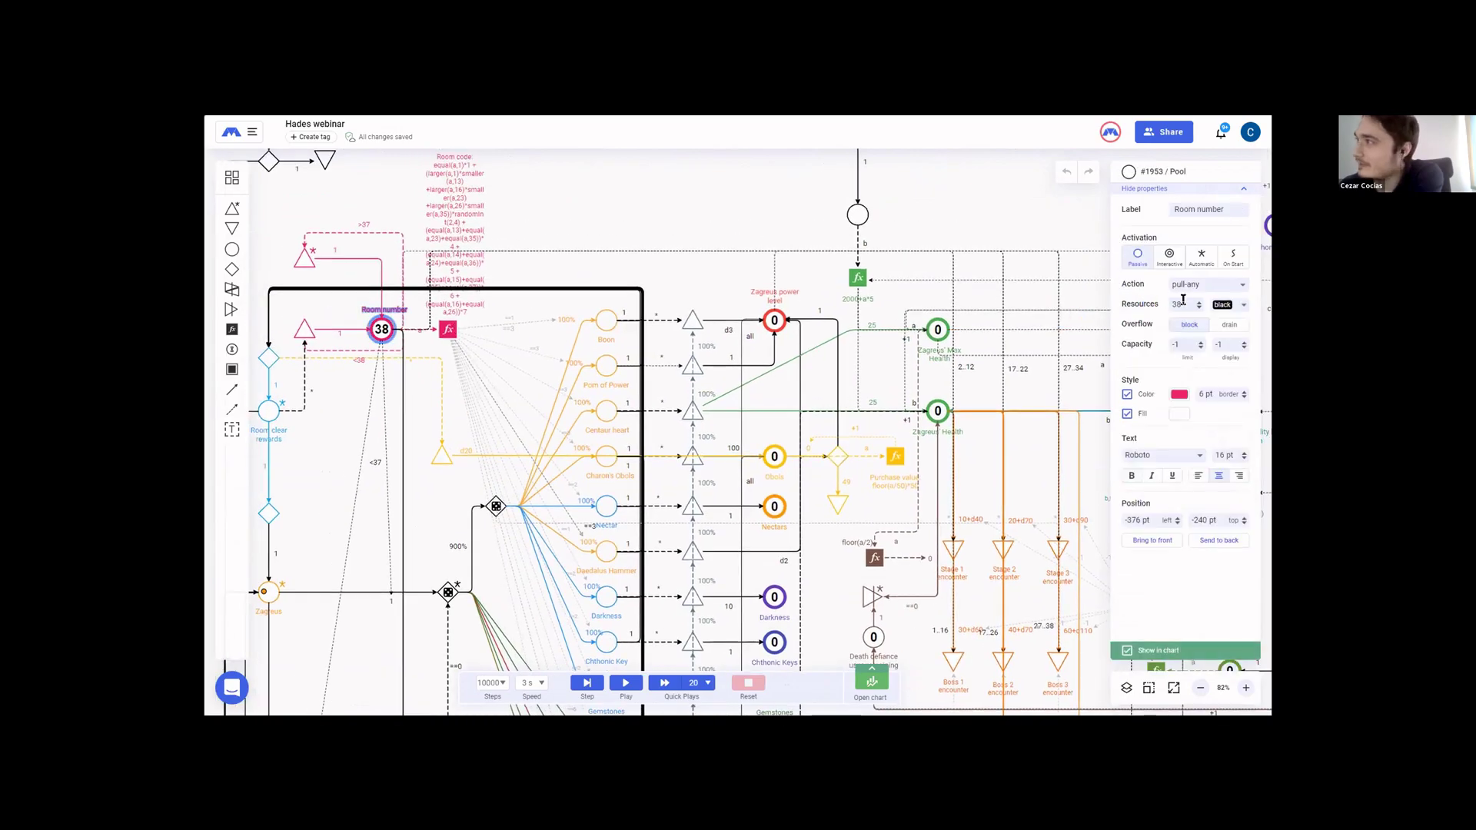
left_click(853, 284)
left_click(907, 259)
left_click(856, 271)
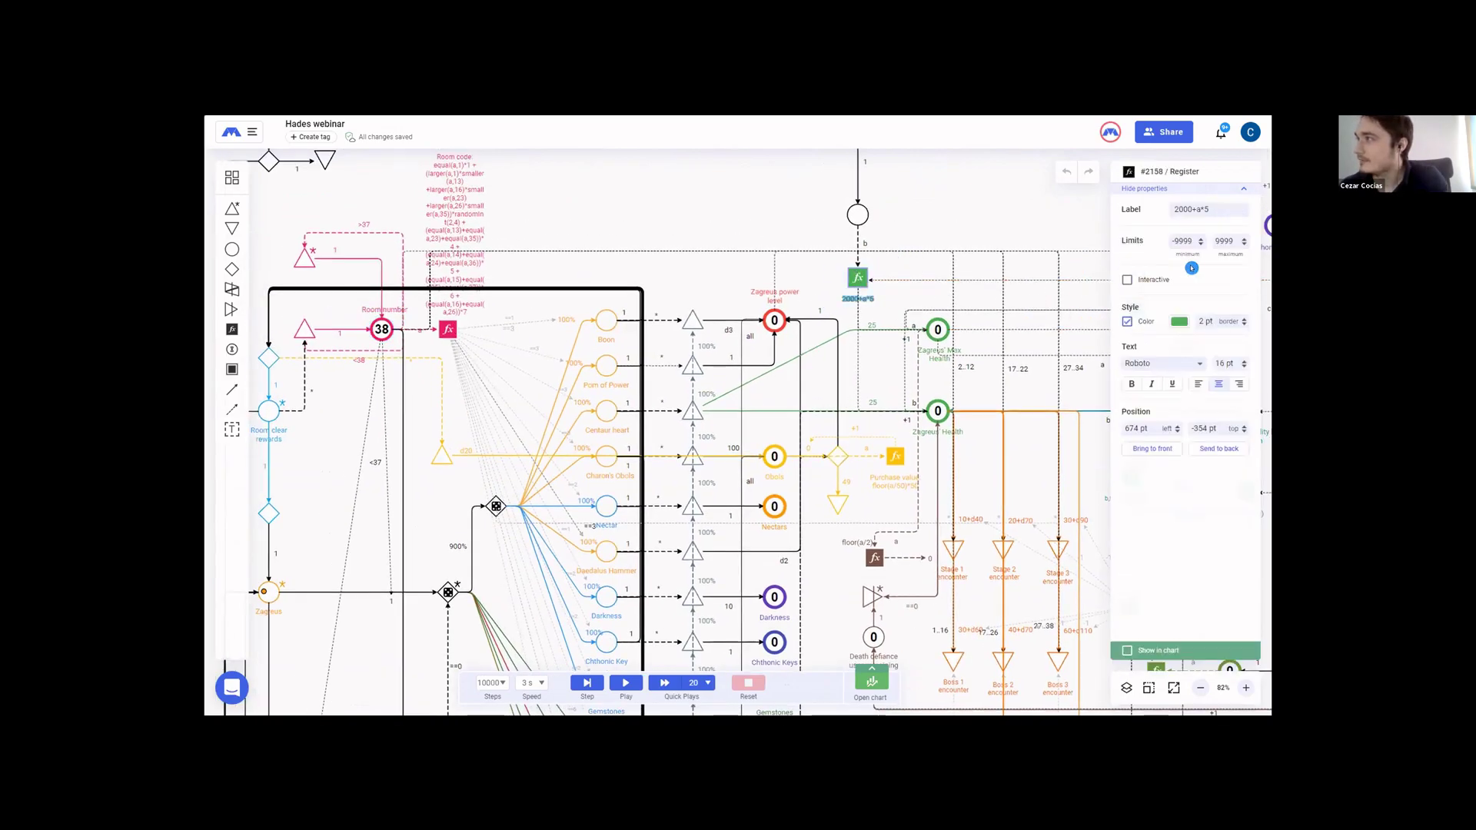
double_click(1187, 209)
type("50")
left_click(823, 559)
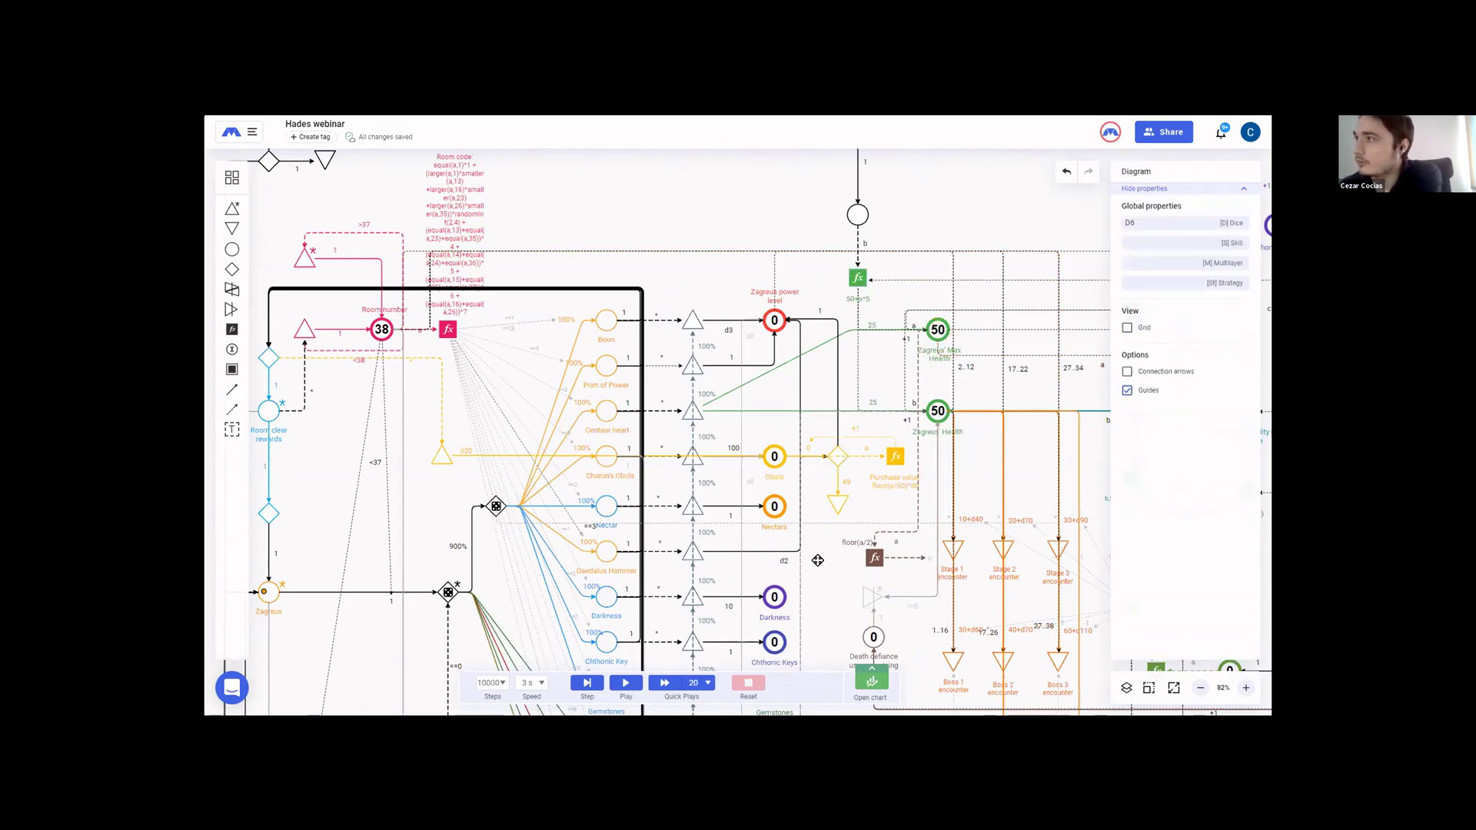
- Examine the whole diagram and the Completed runs, Win ratio and Total runs nodes below the Styx rooms
left_click_drag(764, 600, 752, 539)
scroll(752, 539, "down", 15)
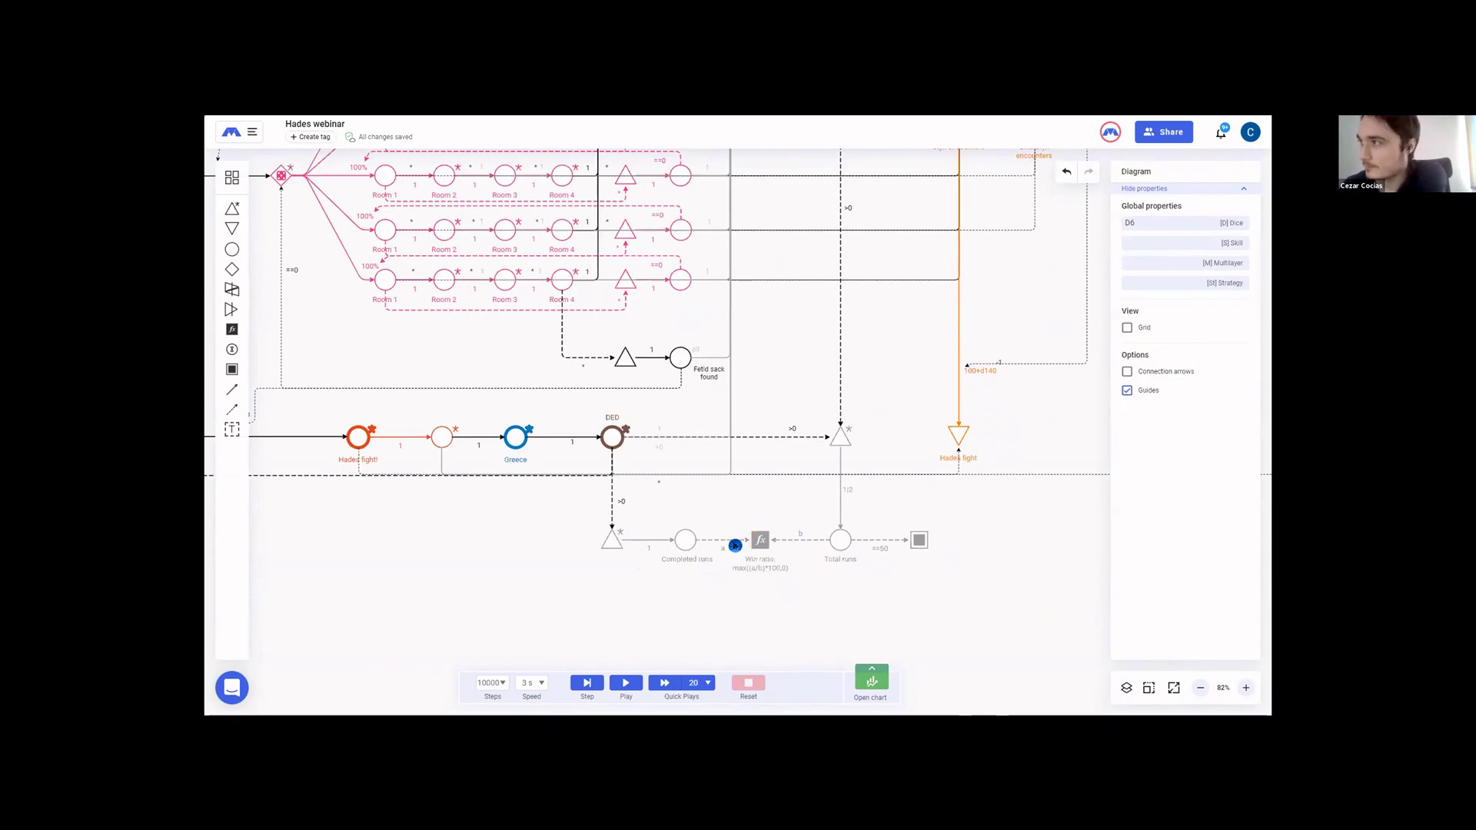
scroll(734, 545, "up", 5)
left_click(1173, 687)
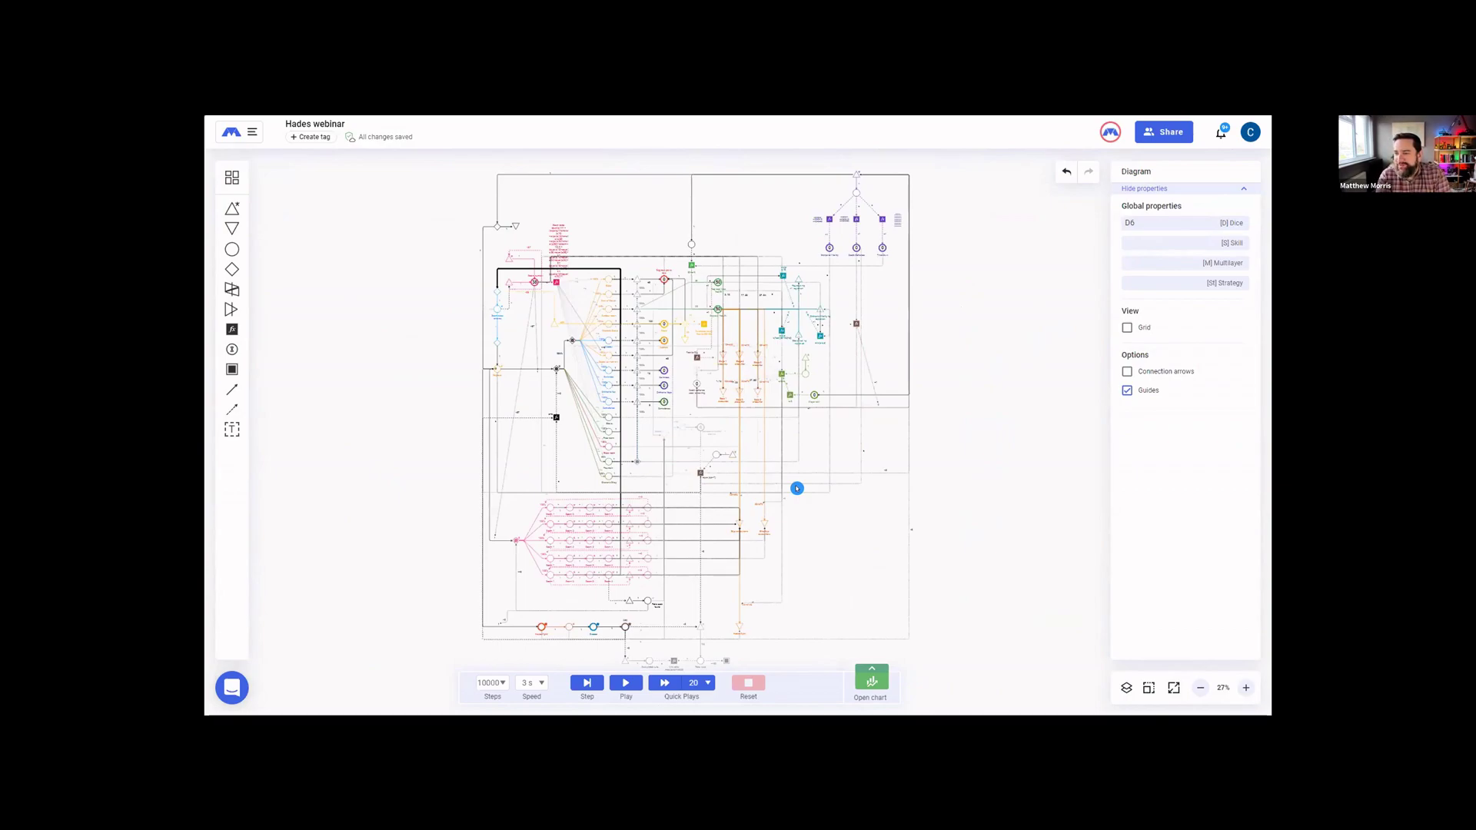
scroll(727, 469, "up", 5)
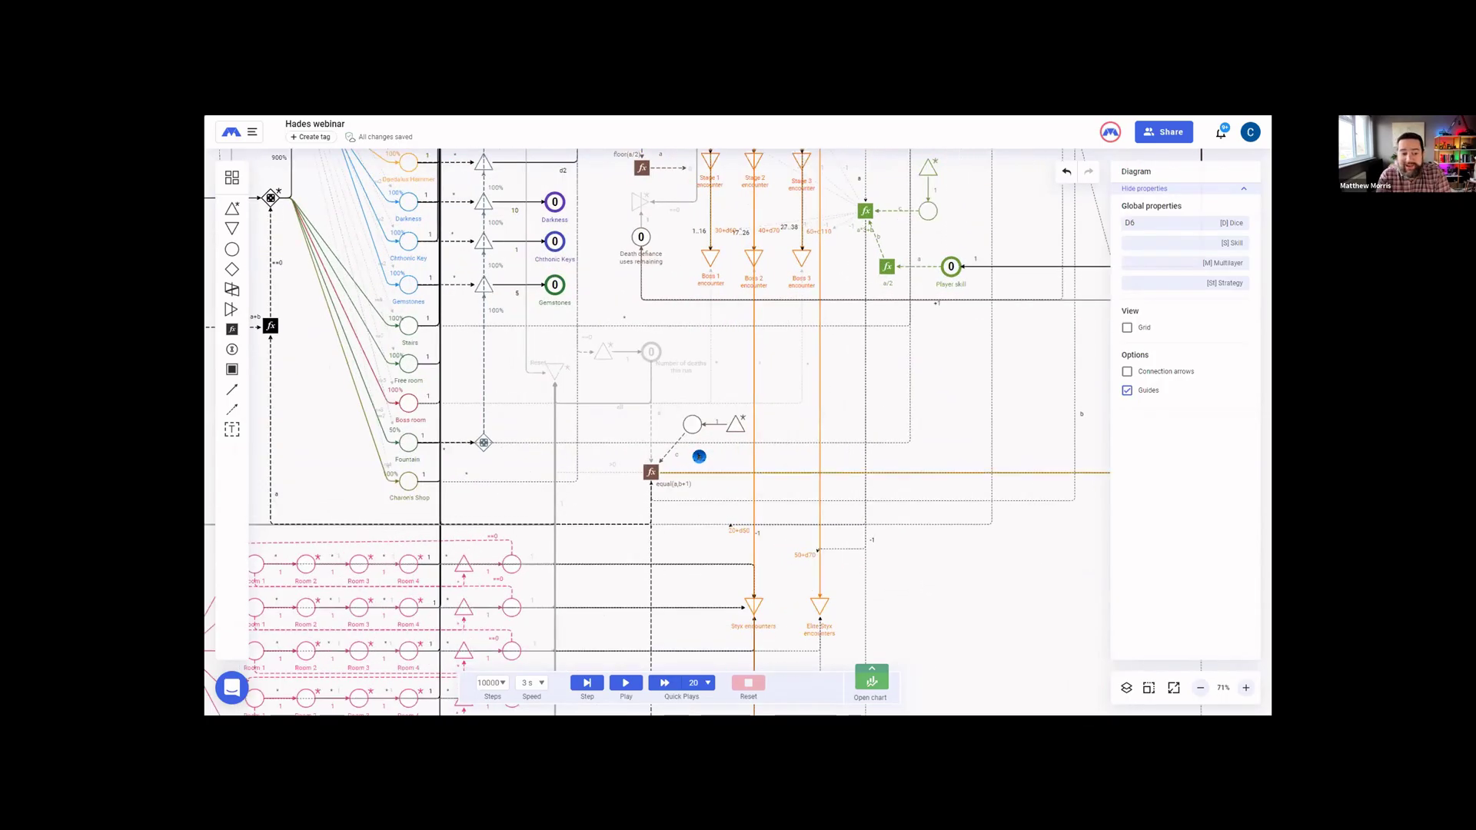
scroll(695, 459, "down", 5)
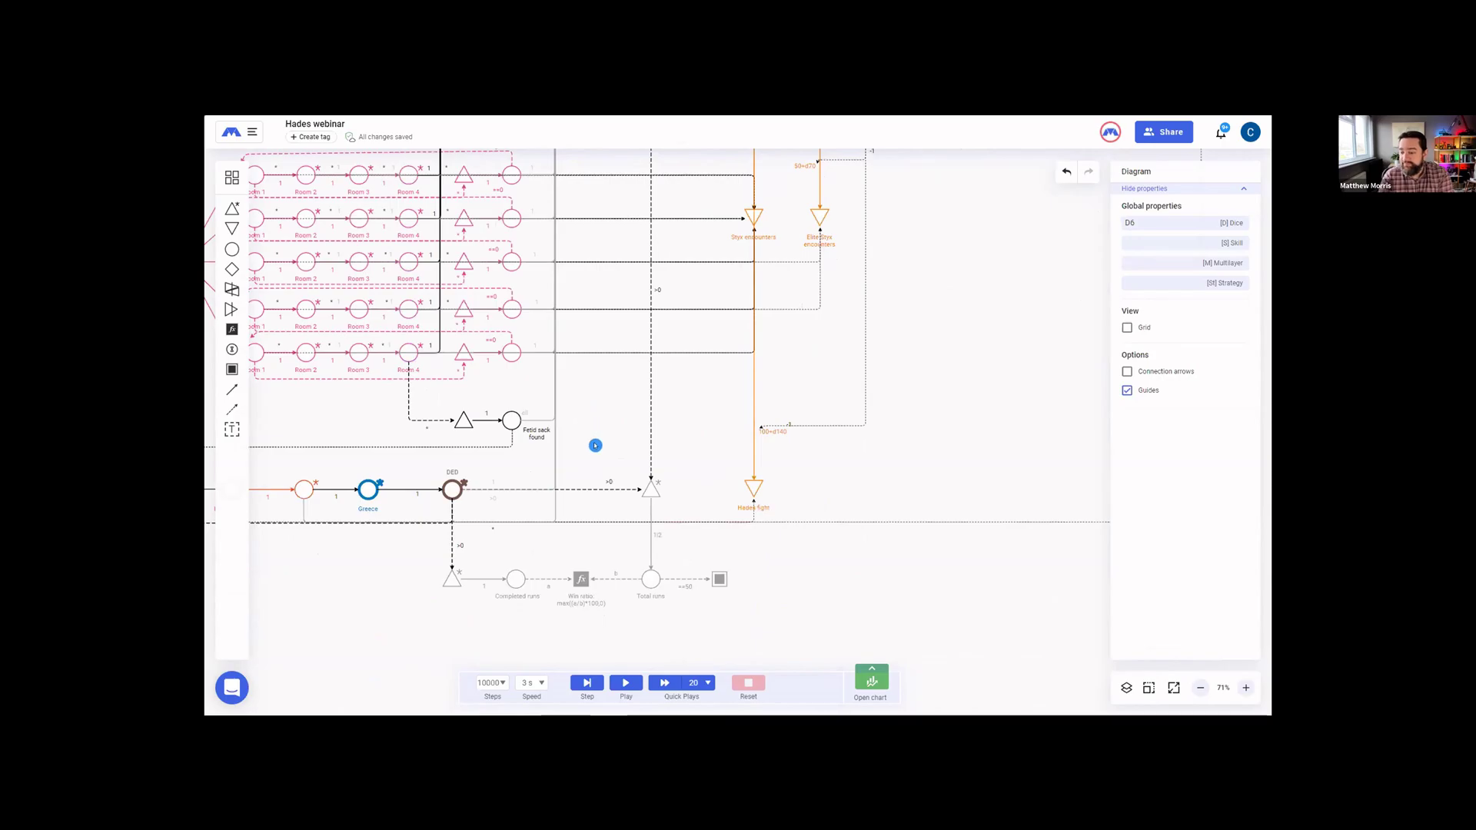
scroll(597, 448, "up", 1)
scroll(597, 448, "down", 1)
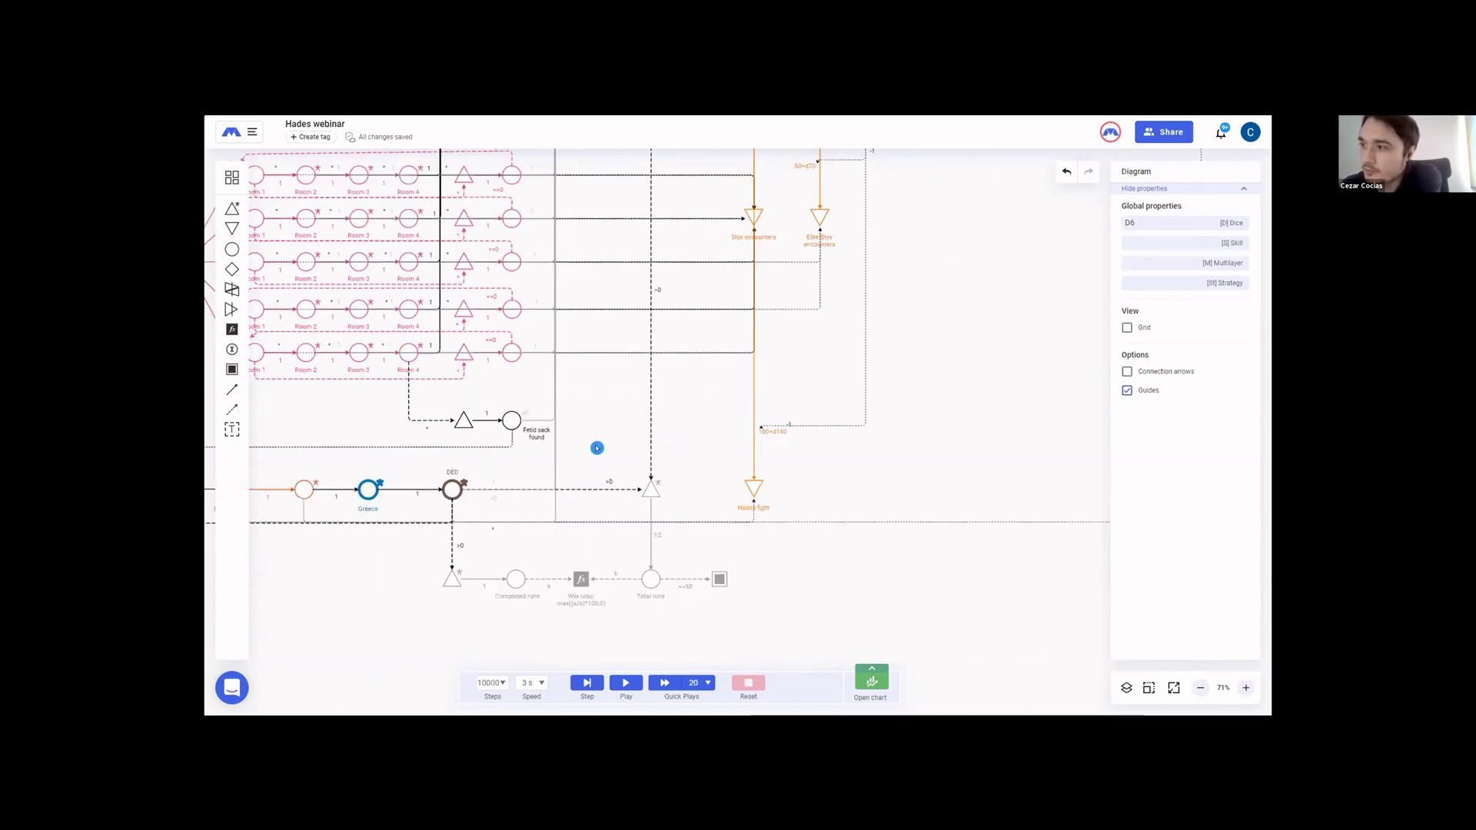
- Add an end condition below the Total runs pool and link the pool to it with a >0 state connection
left_click(306, 309)
left_click(229, 366)
scroll(615, 492, "down", 1)
left_click(642, 579)
left_click_drag(642, 579, 650, 584)
left_click(657, 548)
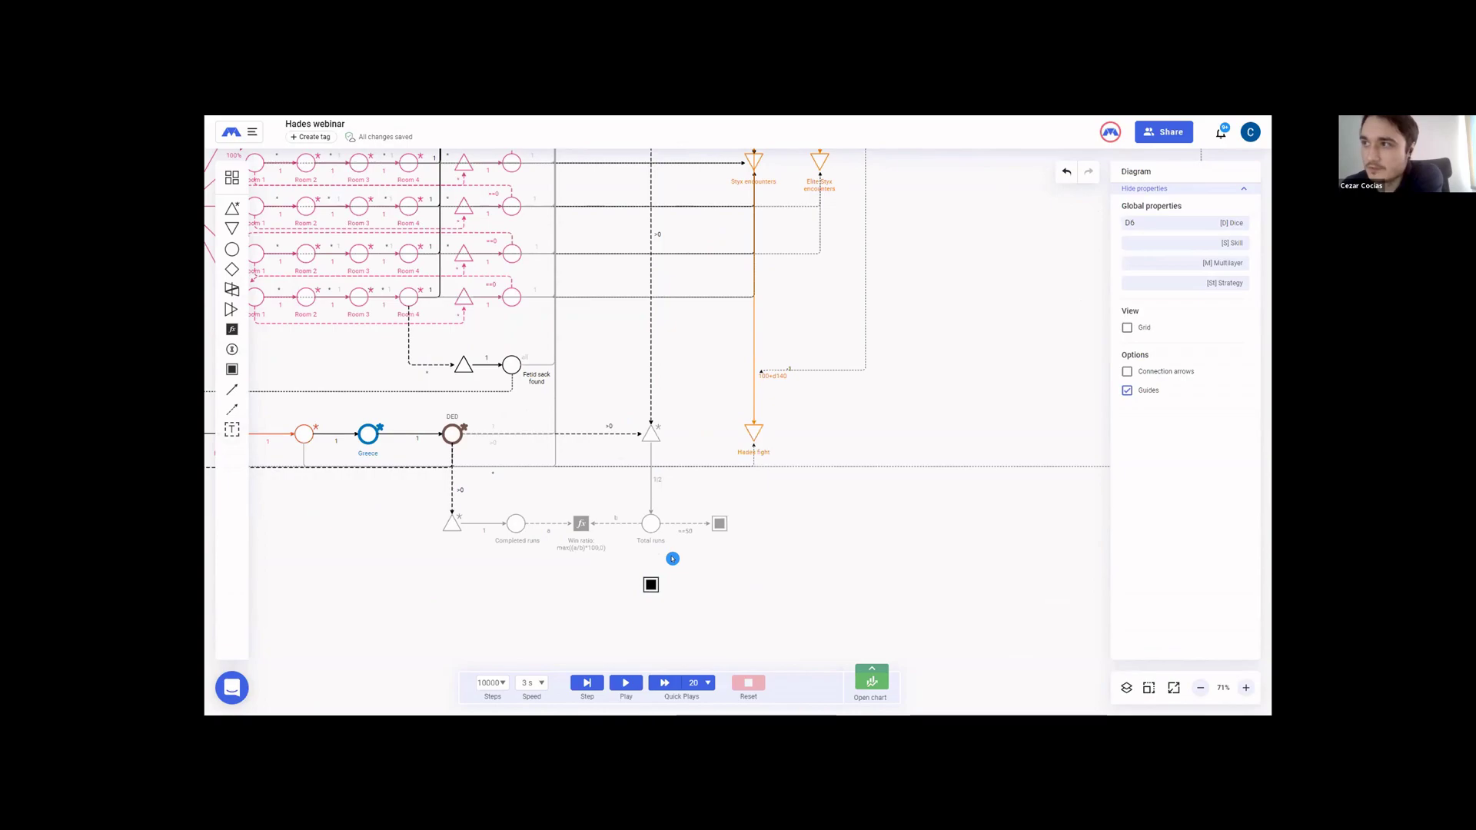
left_click(651, 523)
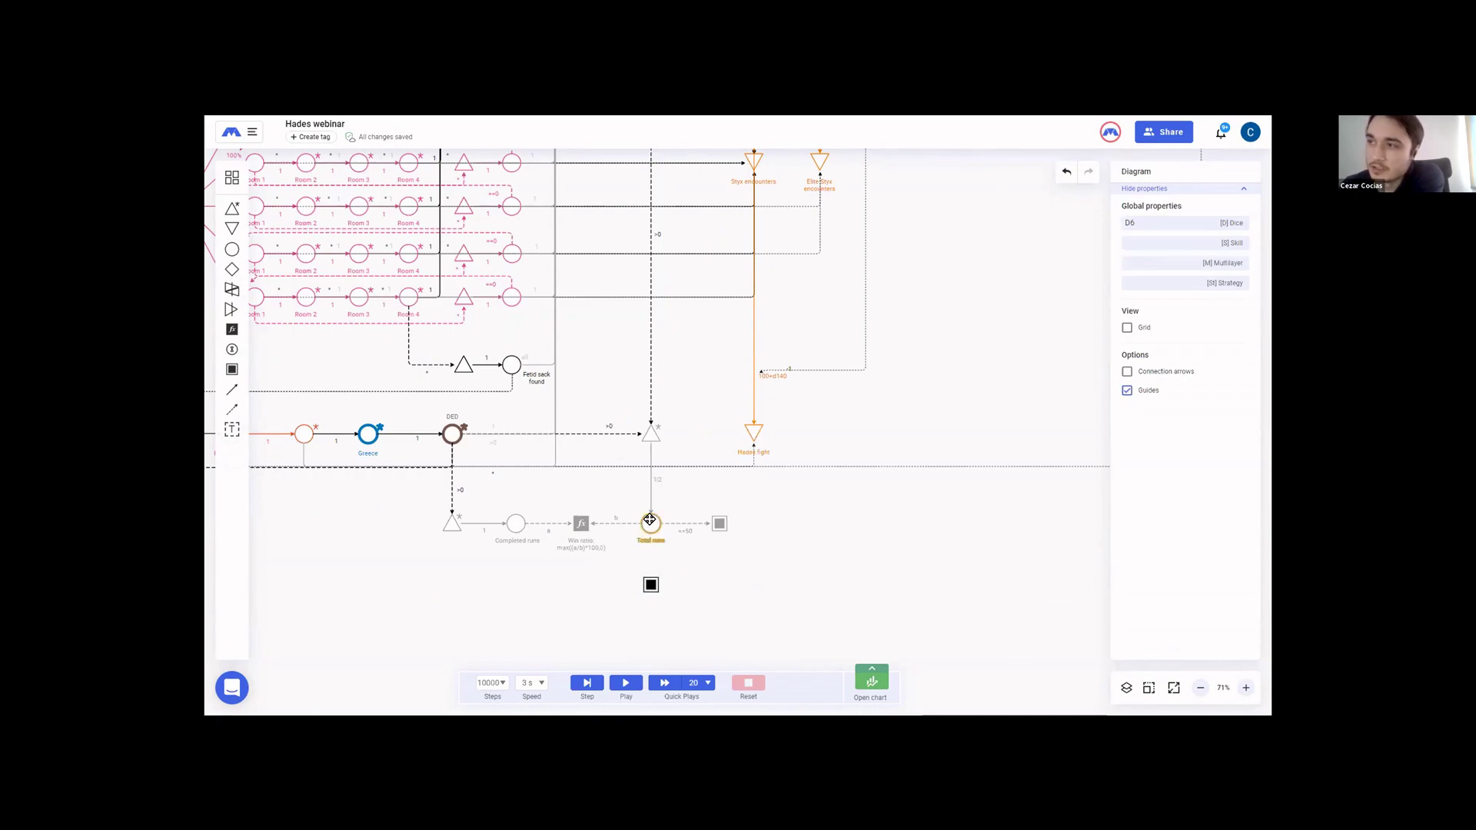
left_click(691, 553)
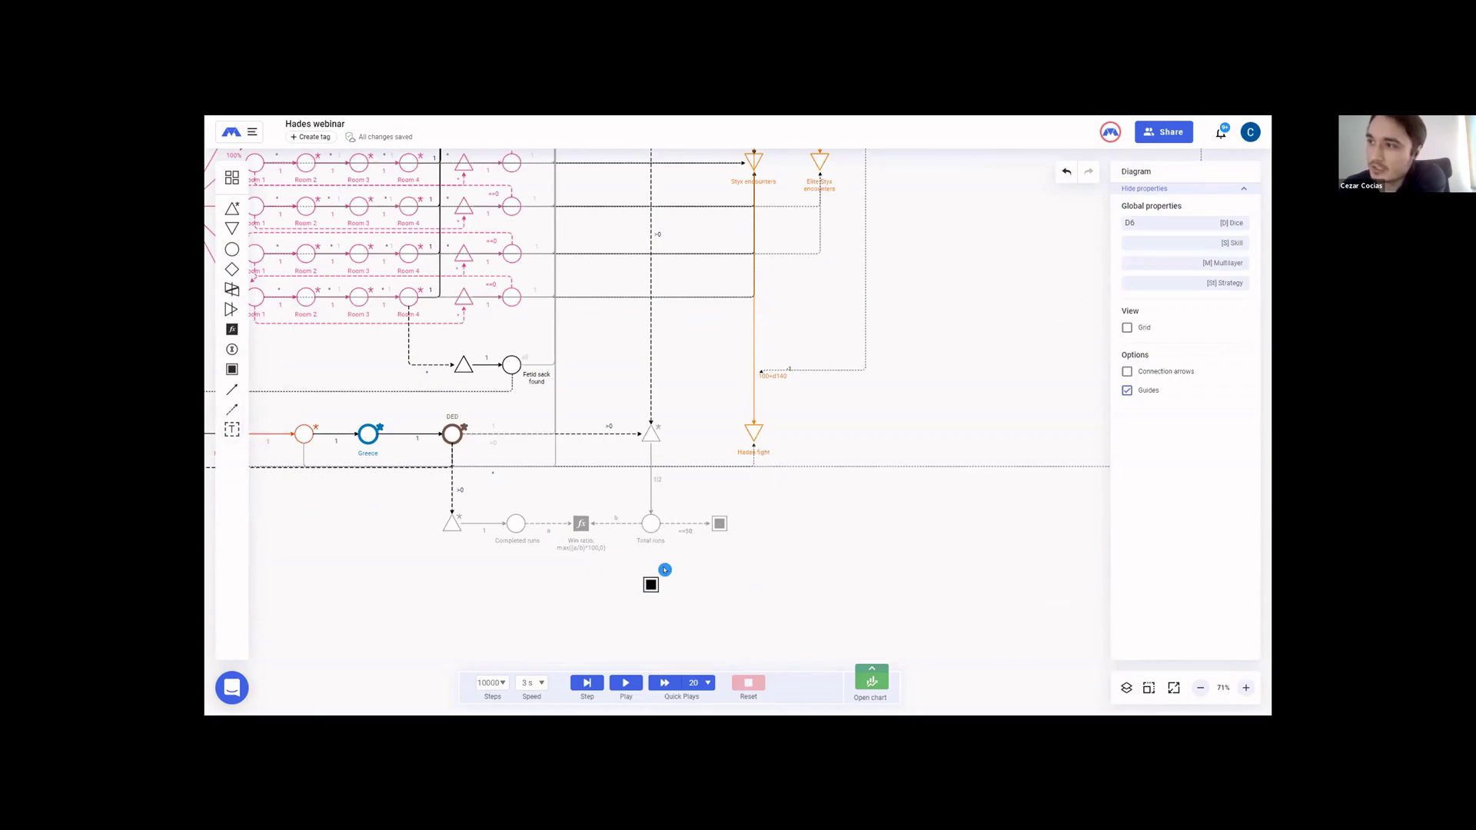
left_click_drag(642, 578, 651, 580)
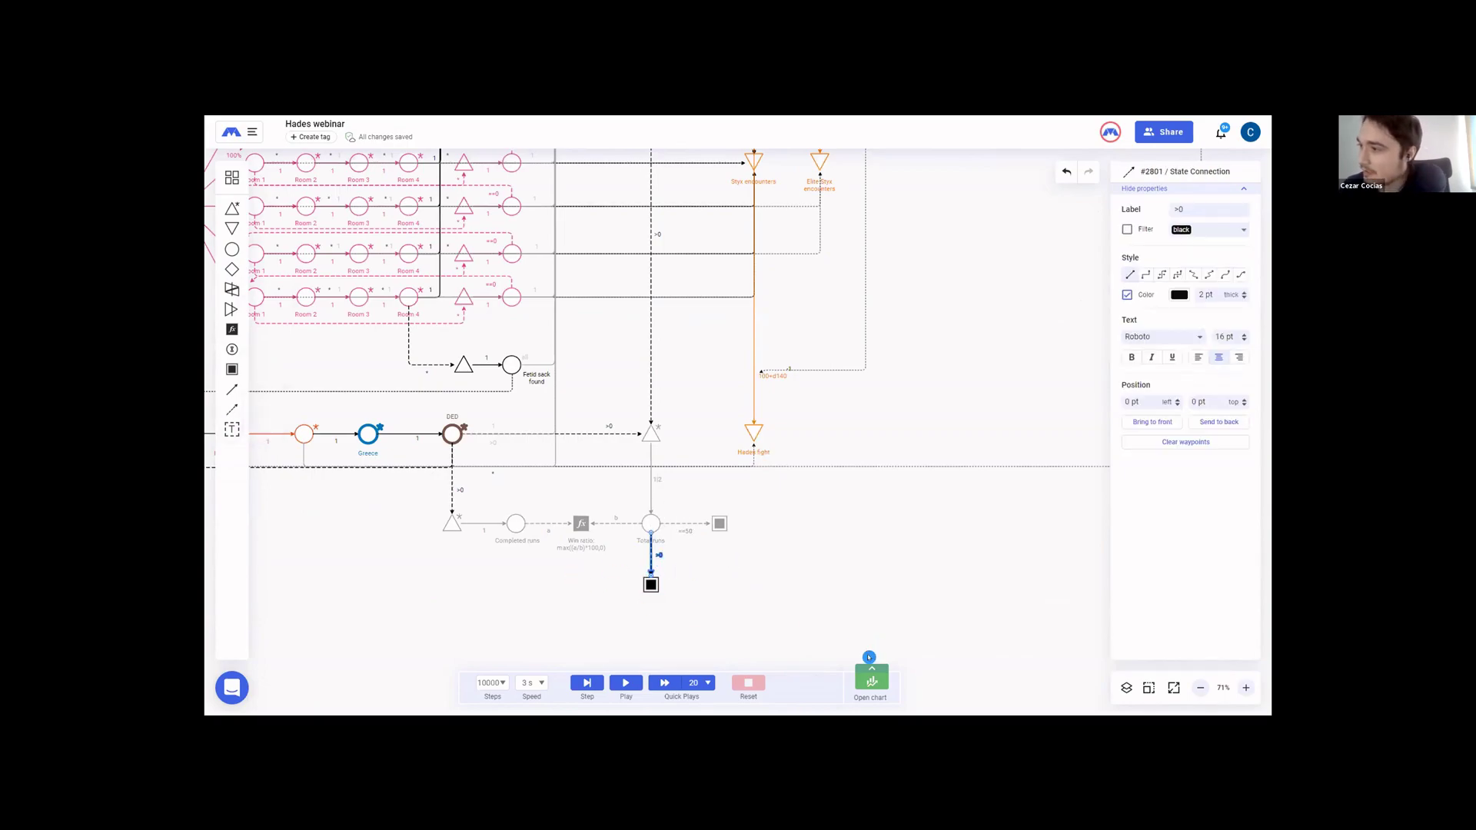
- Open the execution chart, show the Room number pool in it, and hide Win ratio and Total runs
left_click(871, 678)
left_click(956, 581)
left_click_drag(676, 542, 680, 440)
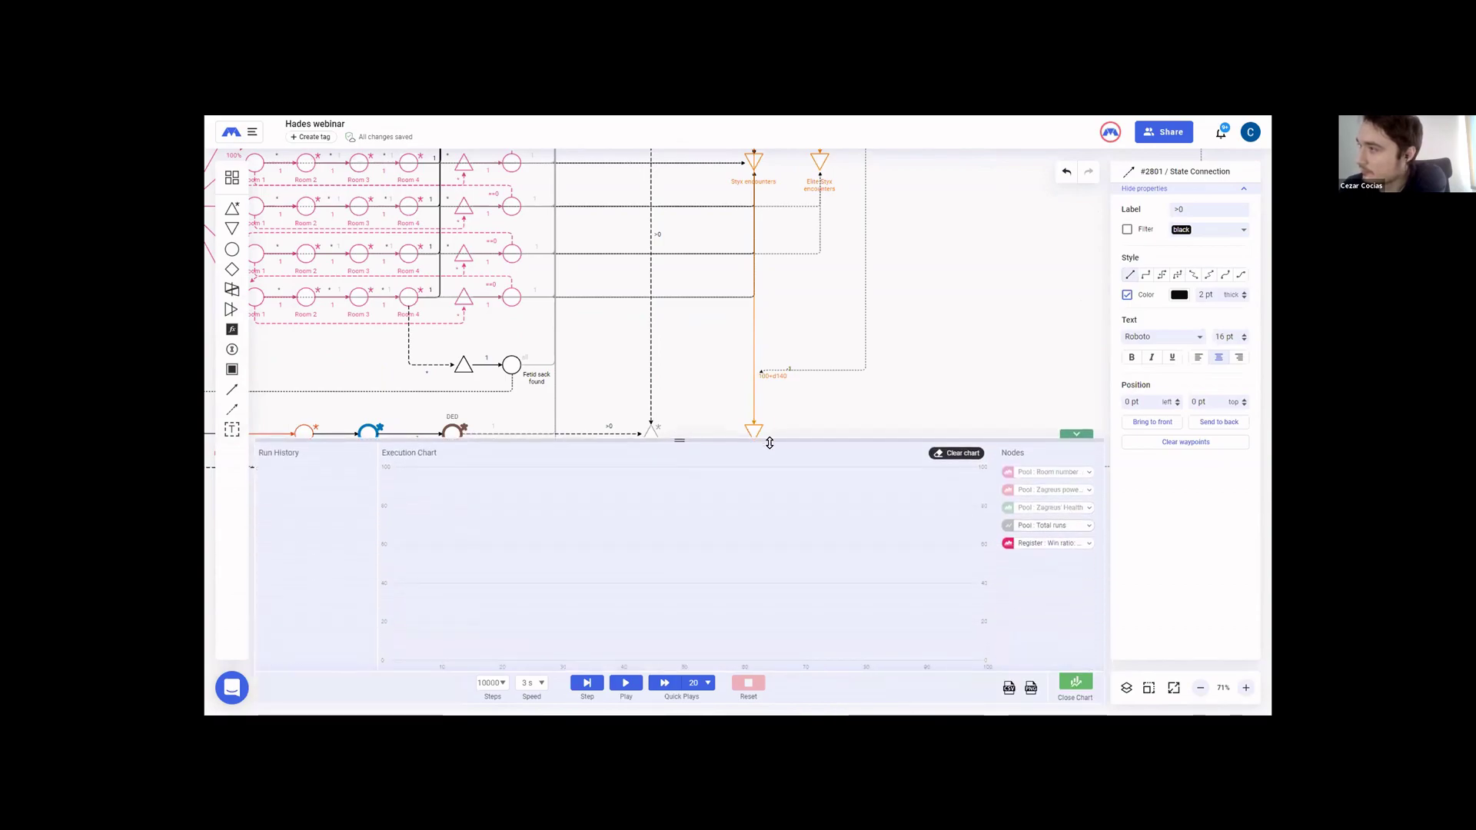
left_click(1089, 472)
left_click(1128, 523)
left_click(1088, 543)
left_click(1129, 595)
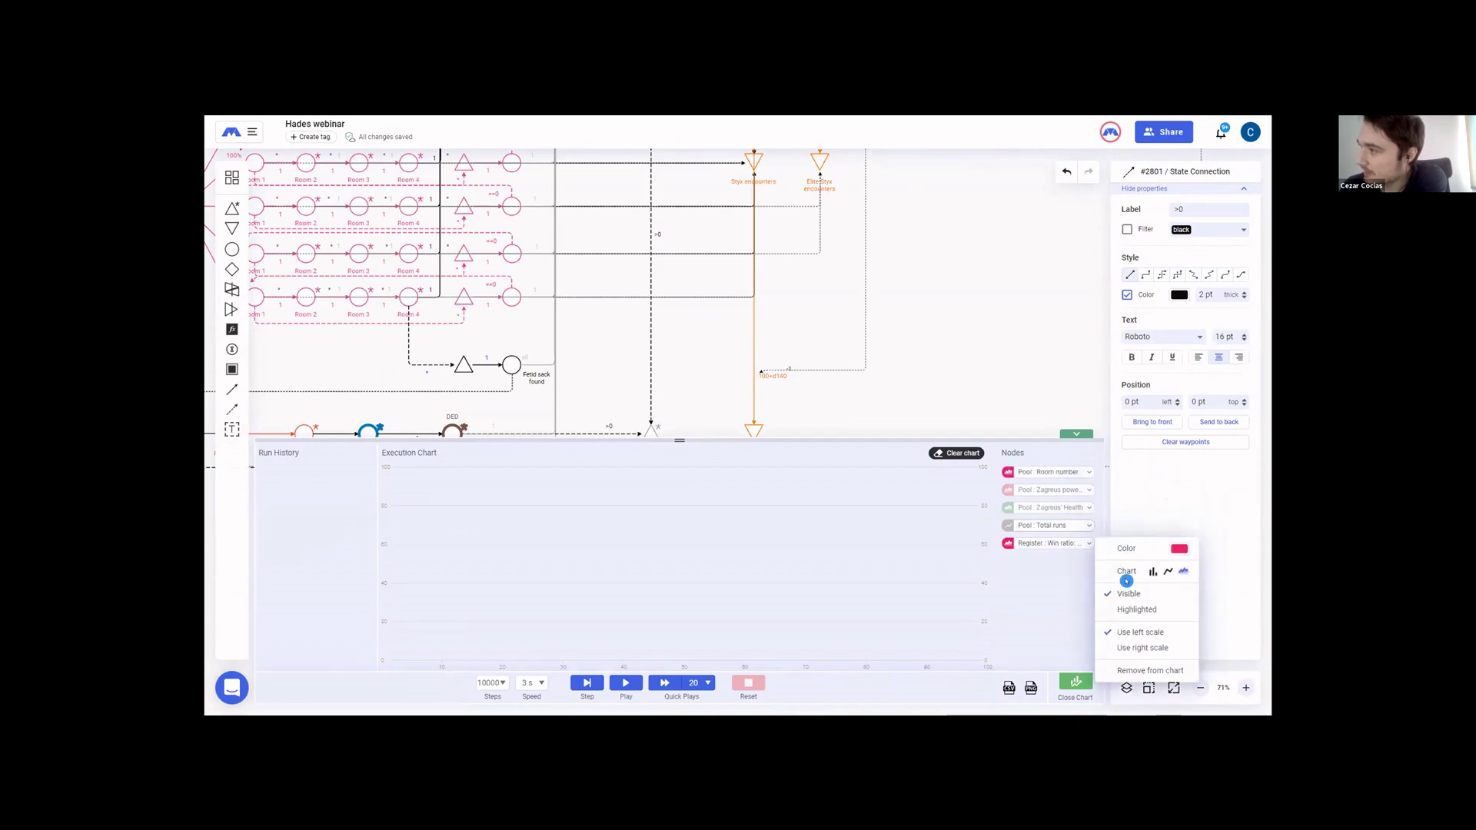
left_click(1044, 525)
left_click(1129, 575)
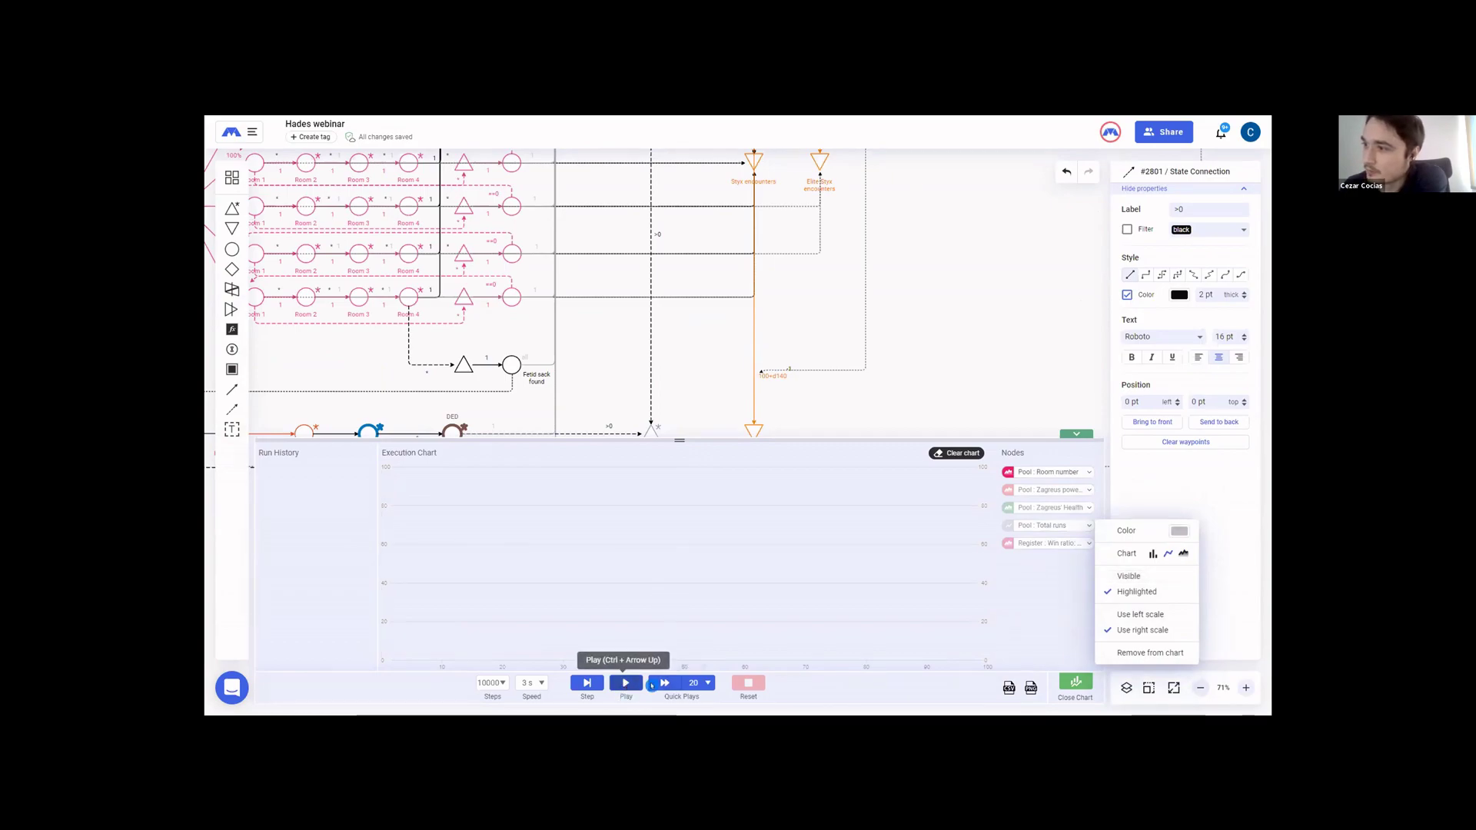
- Set the number of quick plays to 5 and run them
left_click(701, 681)
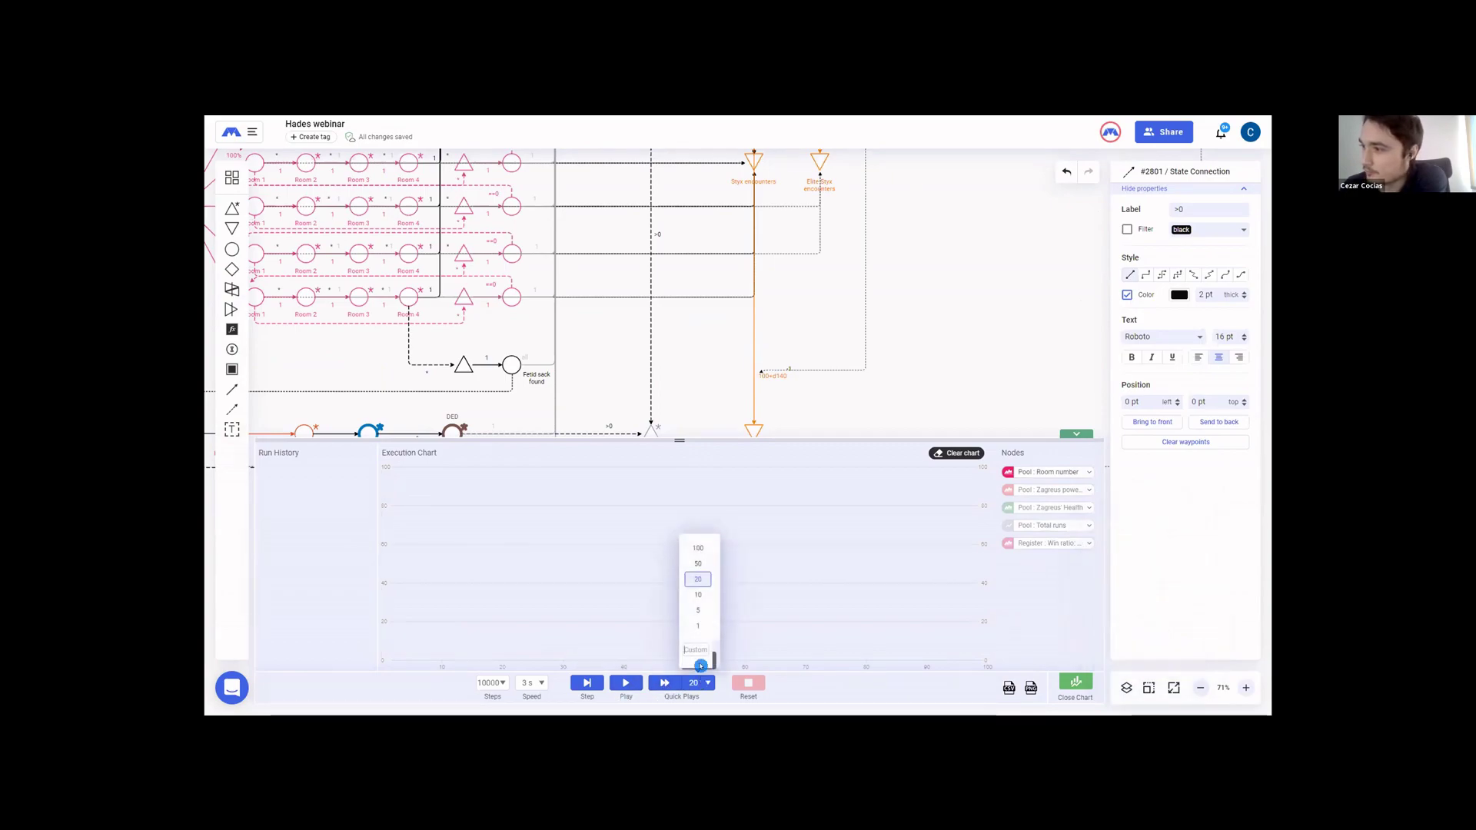
left_click(698, 611)
left_click(664, 683)
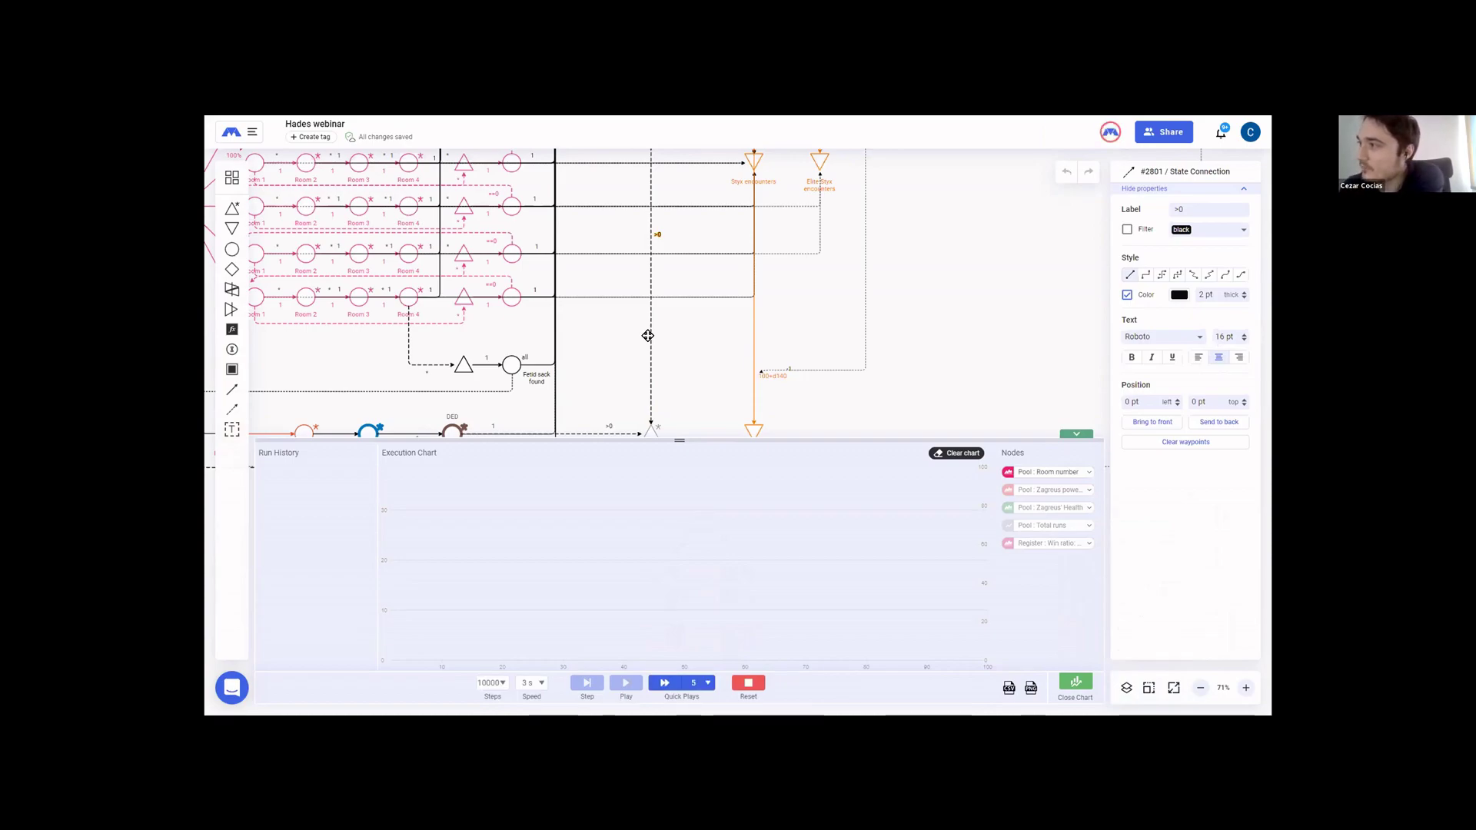
left_click(665, 683)
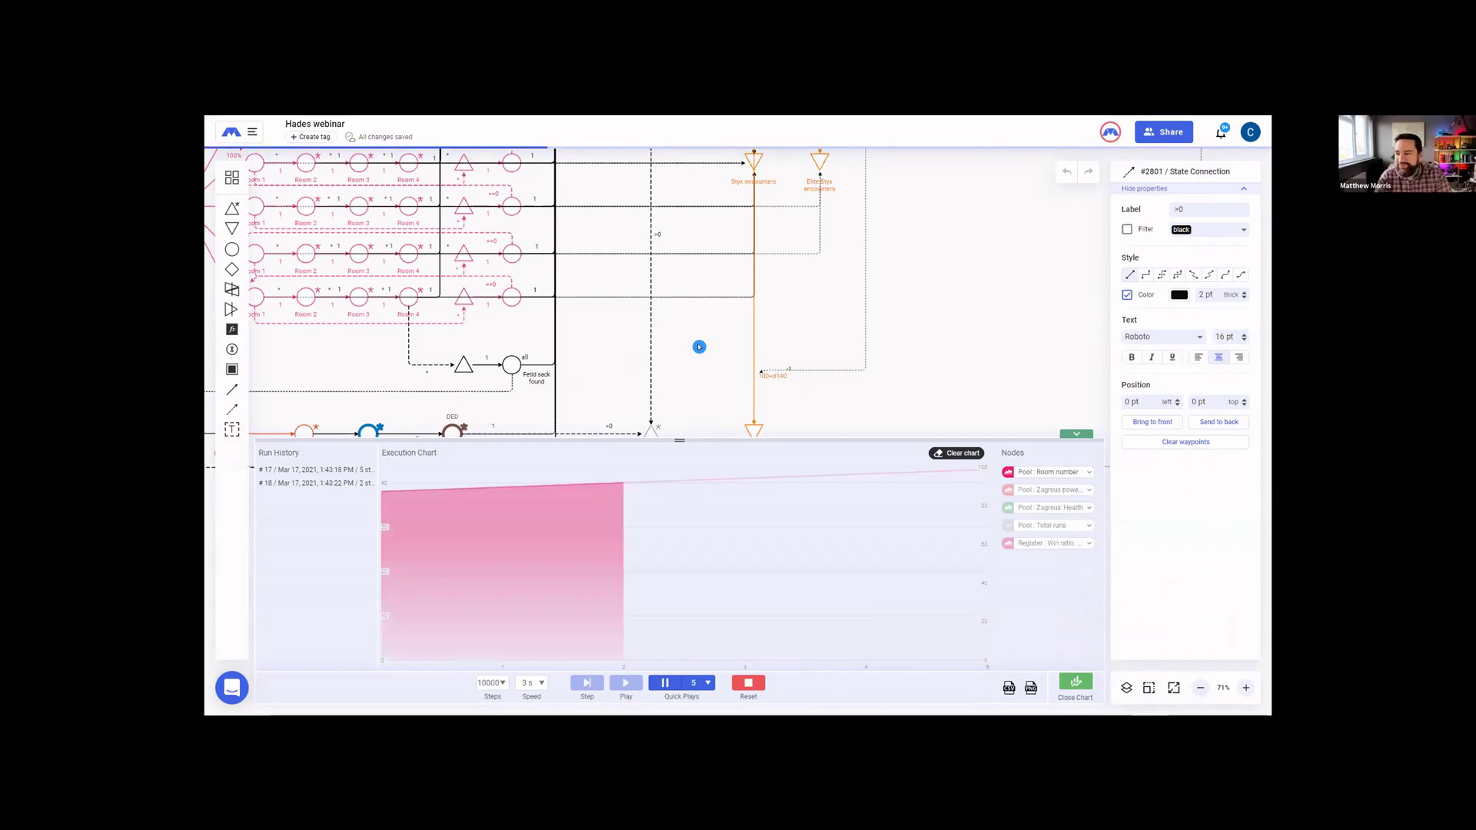
left_click(665, 683)
- Set the Room number pool's starting resources to 1
scroll(487, 332, "up", 7)
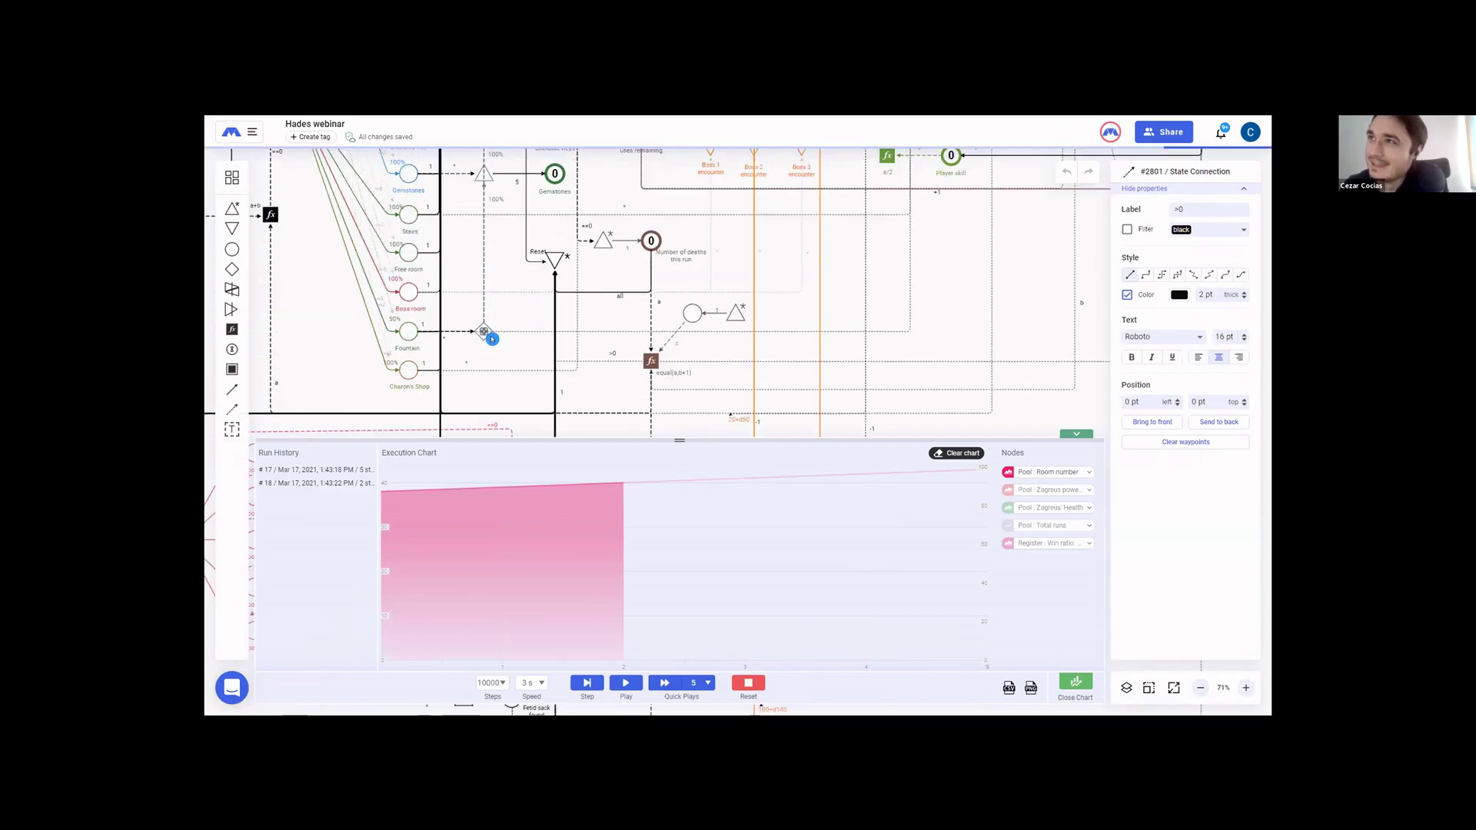
scroll(541, 280, "left", 2)
left_click_drag(598, 413, 651, 498)
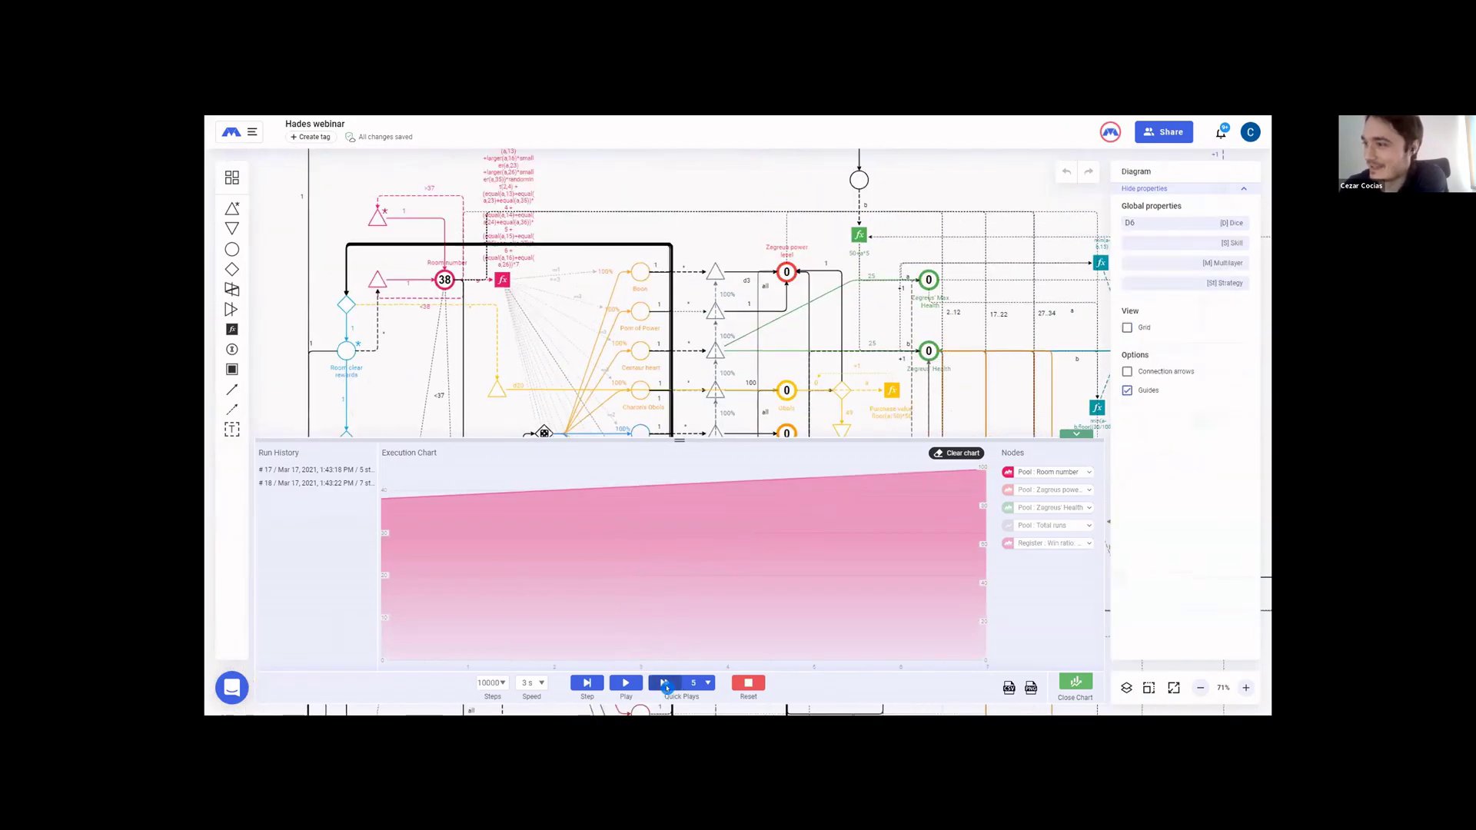
left_click(444, 279)
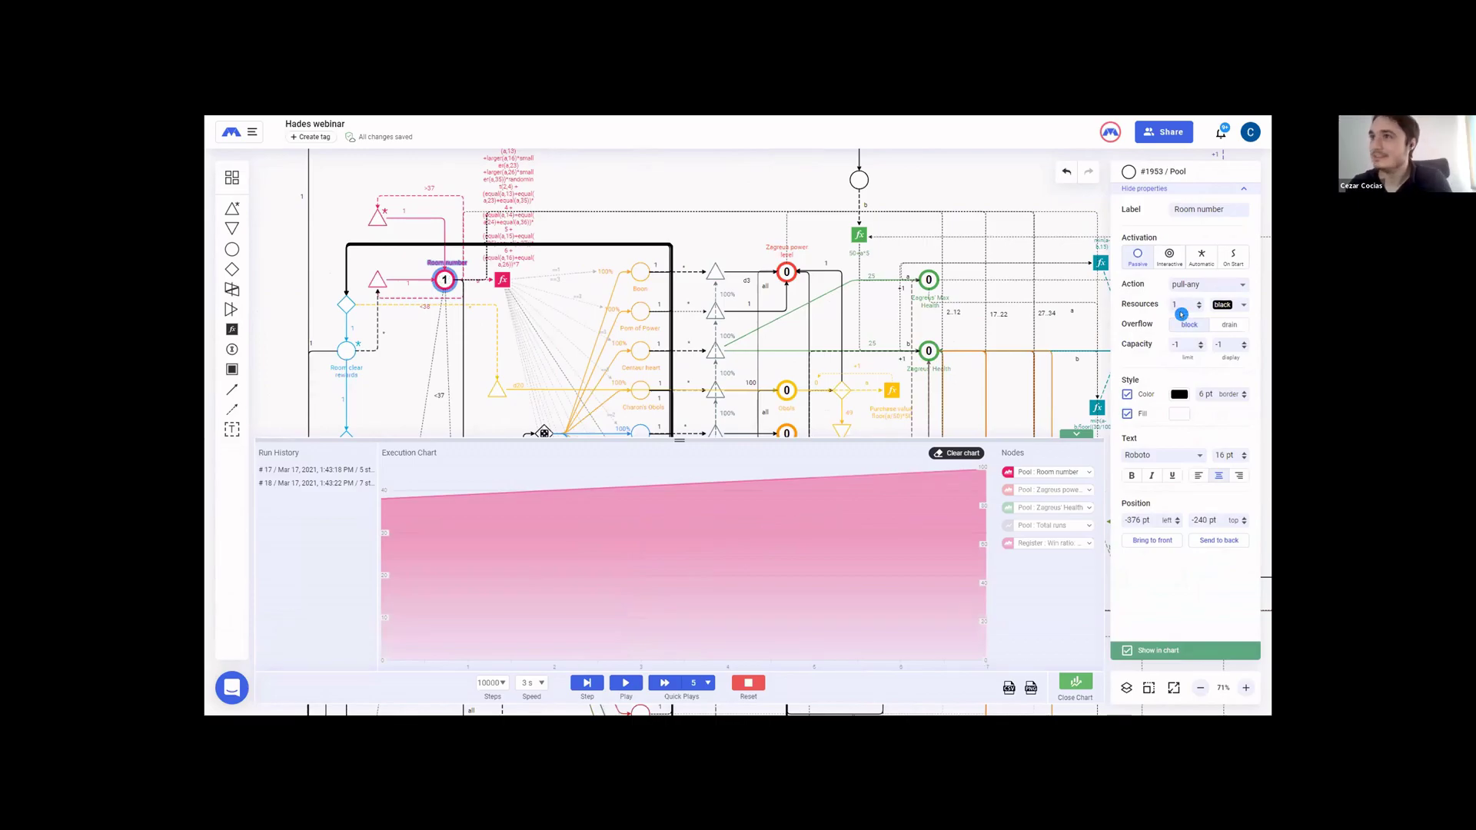
scroll(961, 369, "down", 1)
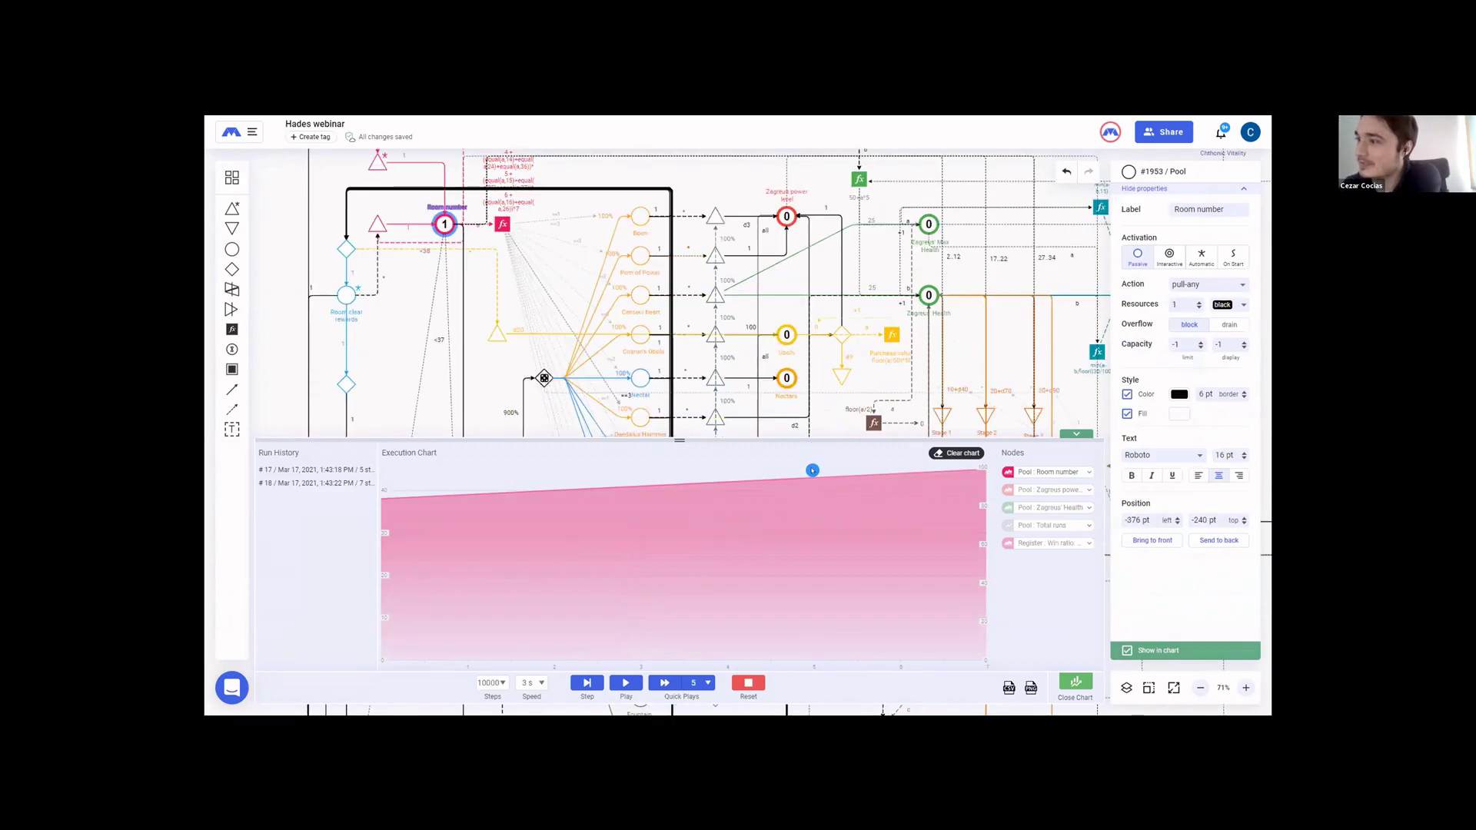
- Clear the execution chart, run five quick plays to plot the room number reached, and reset the simulation
left_click(969, 455)
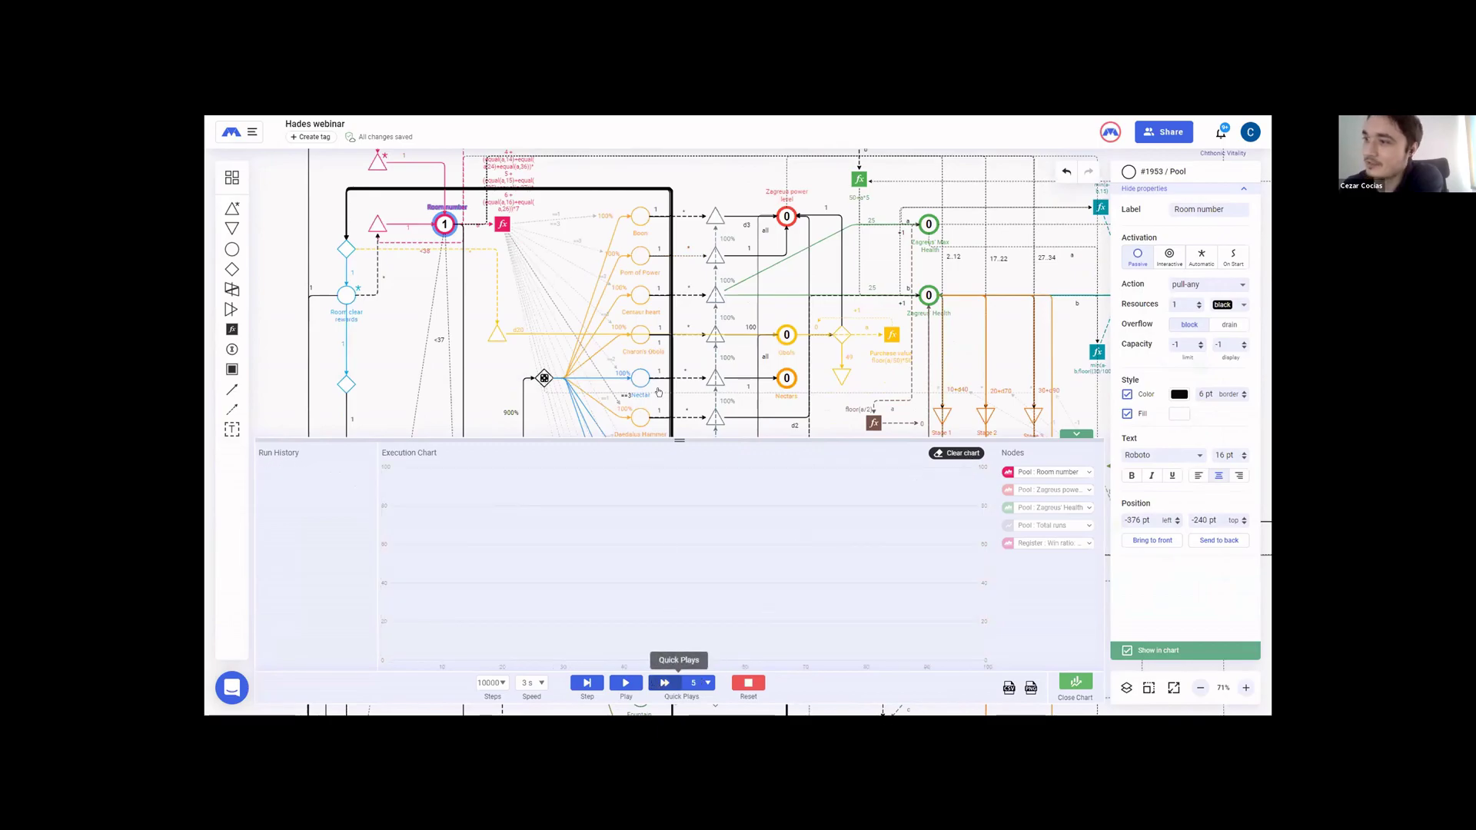
left_click(665, 683)
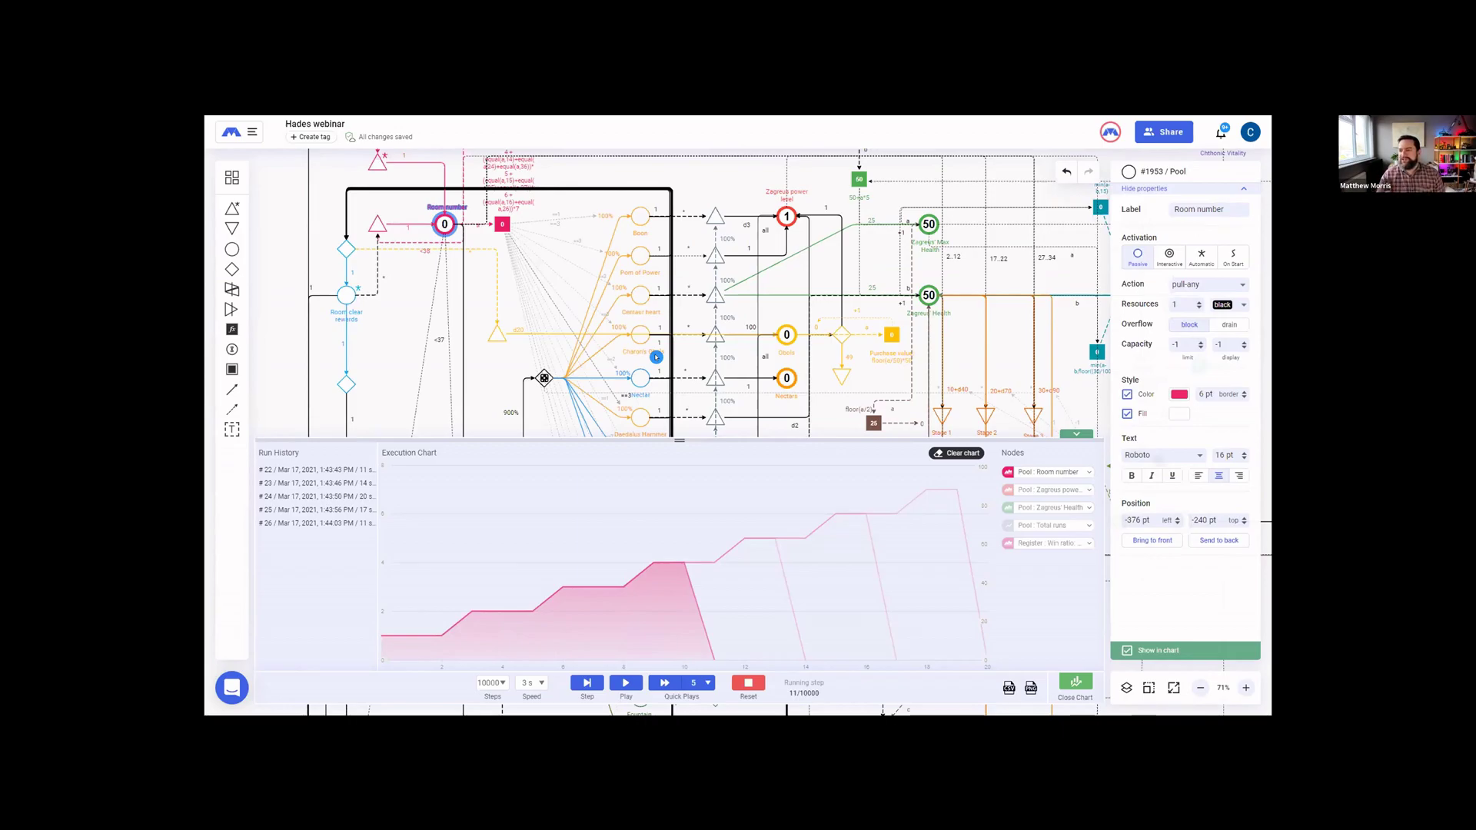
left_click(748, 681)
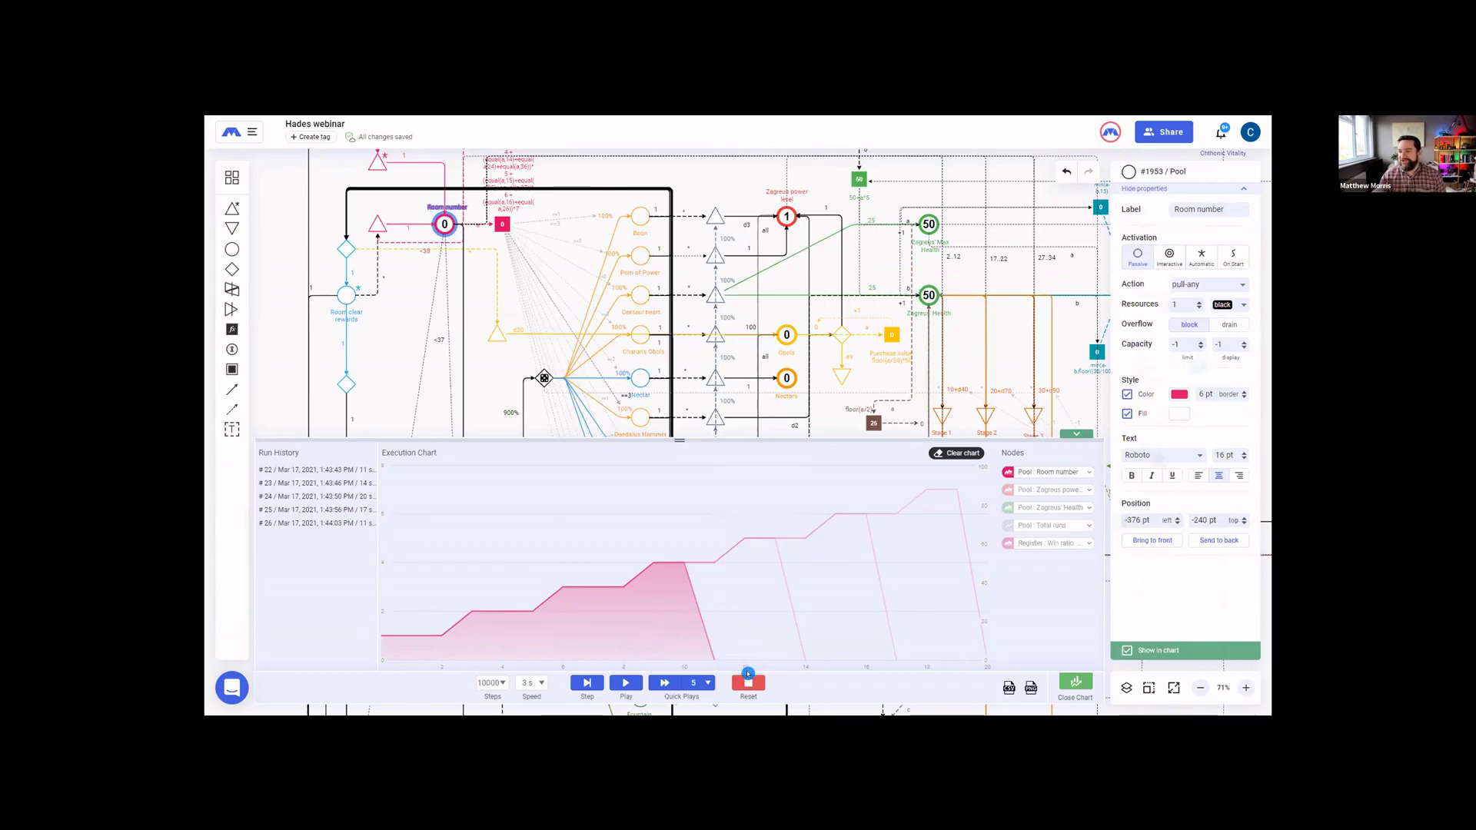
- Set the resources to 50 on the pool that feeds Chthonic Vitality, Death Defiance and Thick Skin
scroll(815, 358, "down", 5)
left_click_drag(961, 153, 889, 233)
left_click_drag(722, 331, 601, 408)
left_click_drag(860, 308, 639, 402)
left_click_drag(815, 332, 735, 475)
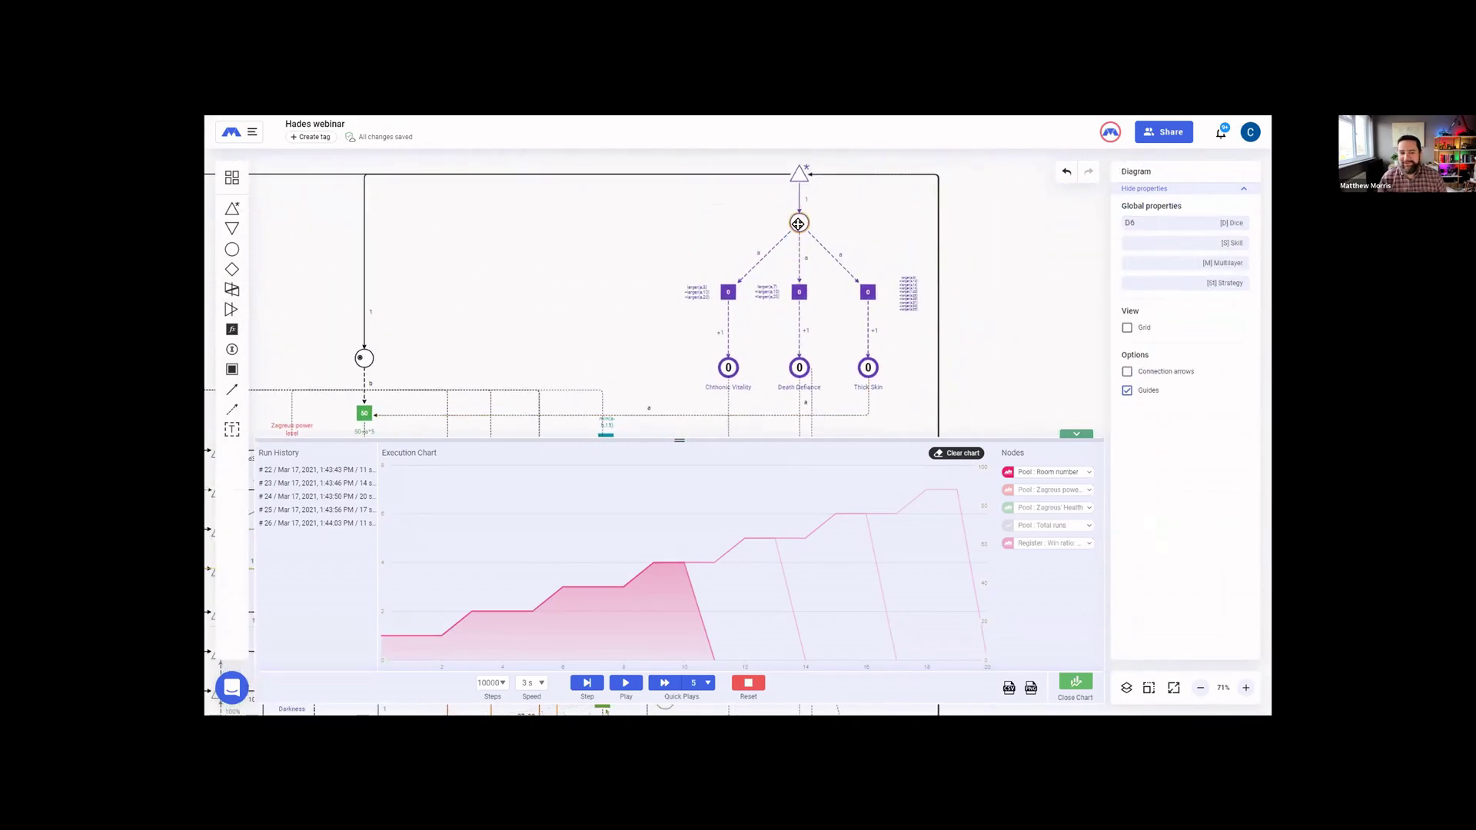
left_click(798, 224)
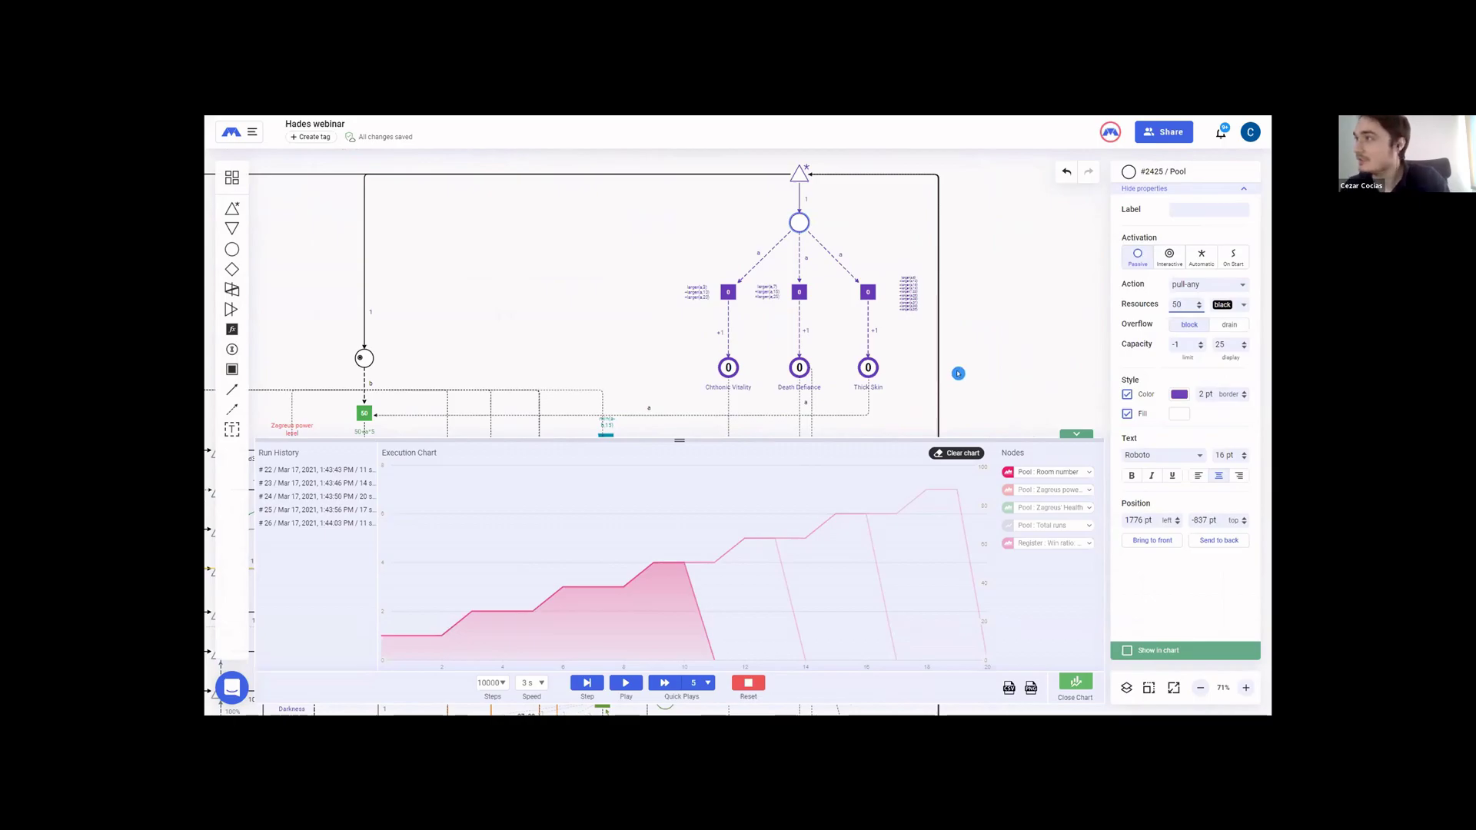
left_click(1023, 348)
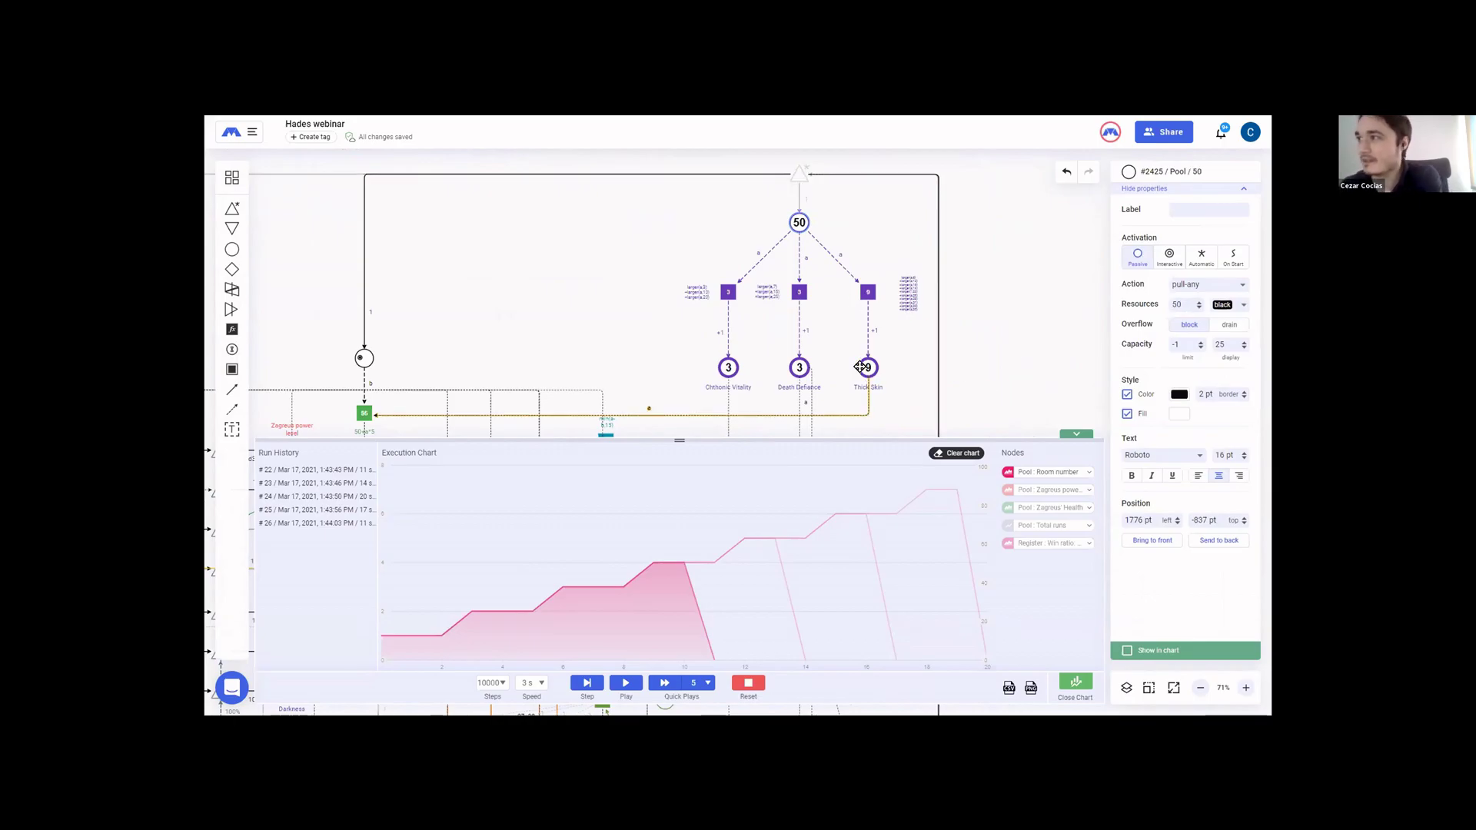
- Reset the simulation and set the resources of the Player skill pool to 50
scroll(744, 331, "down", 2)
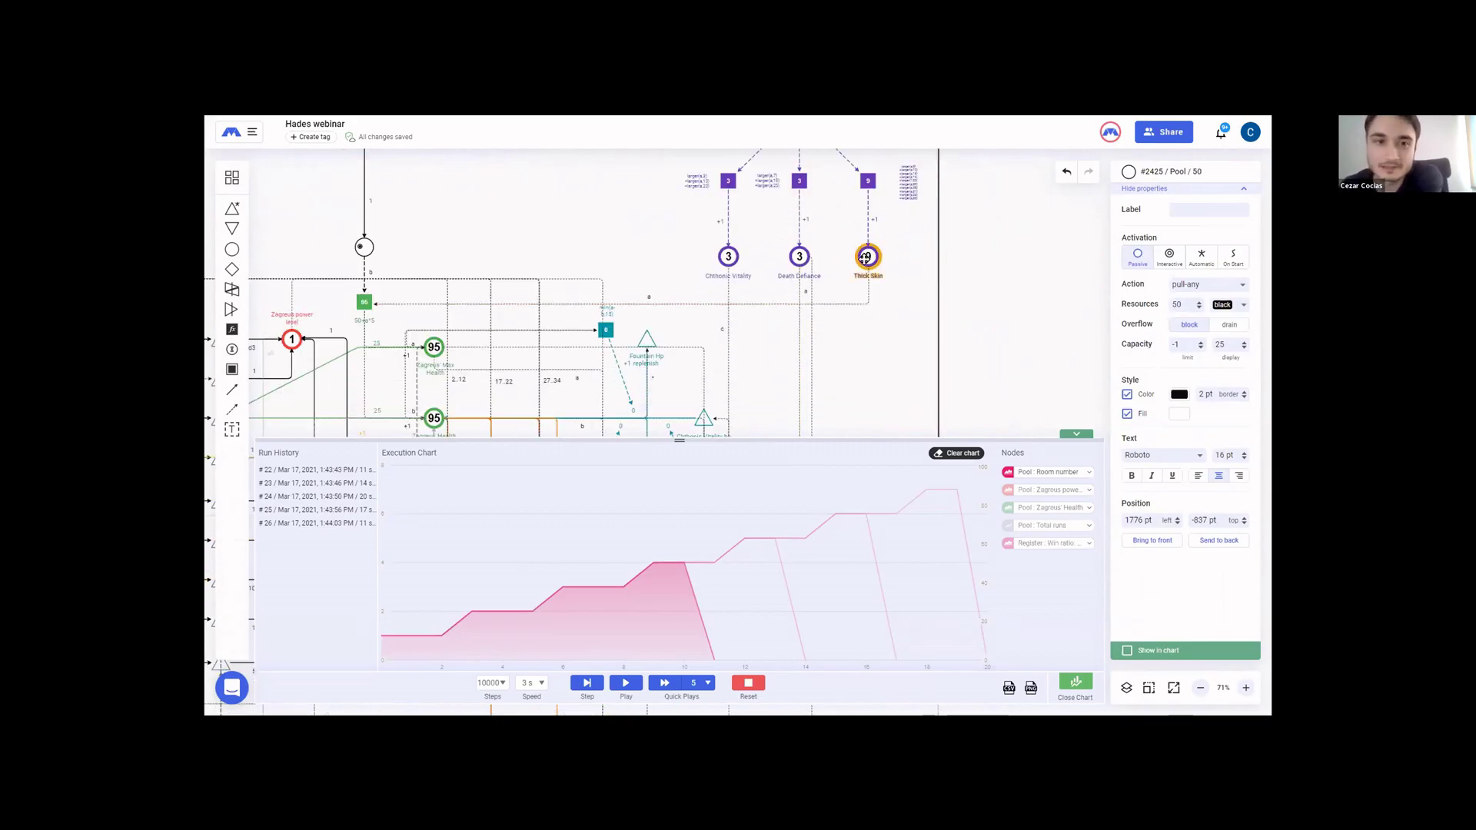
scroll(727, 276, "down", 5)
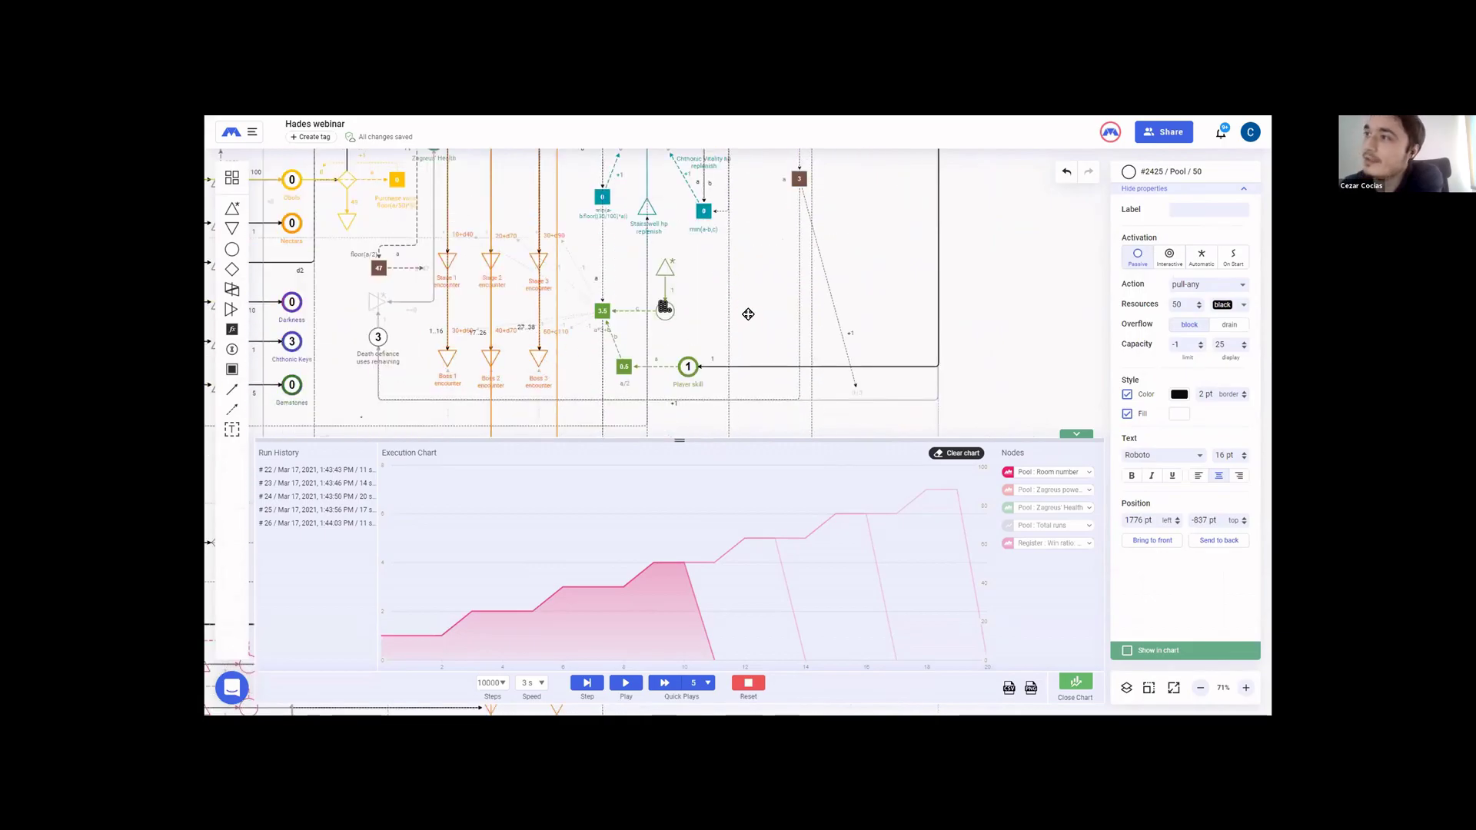
left_click_drag(748, 313, 807, 321)
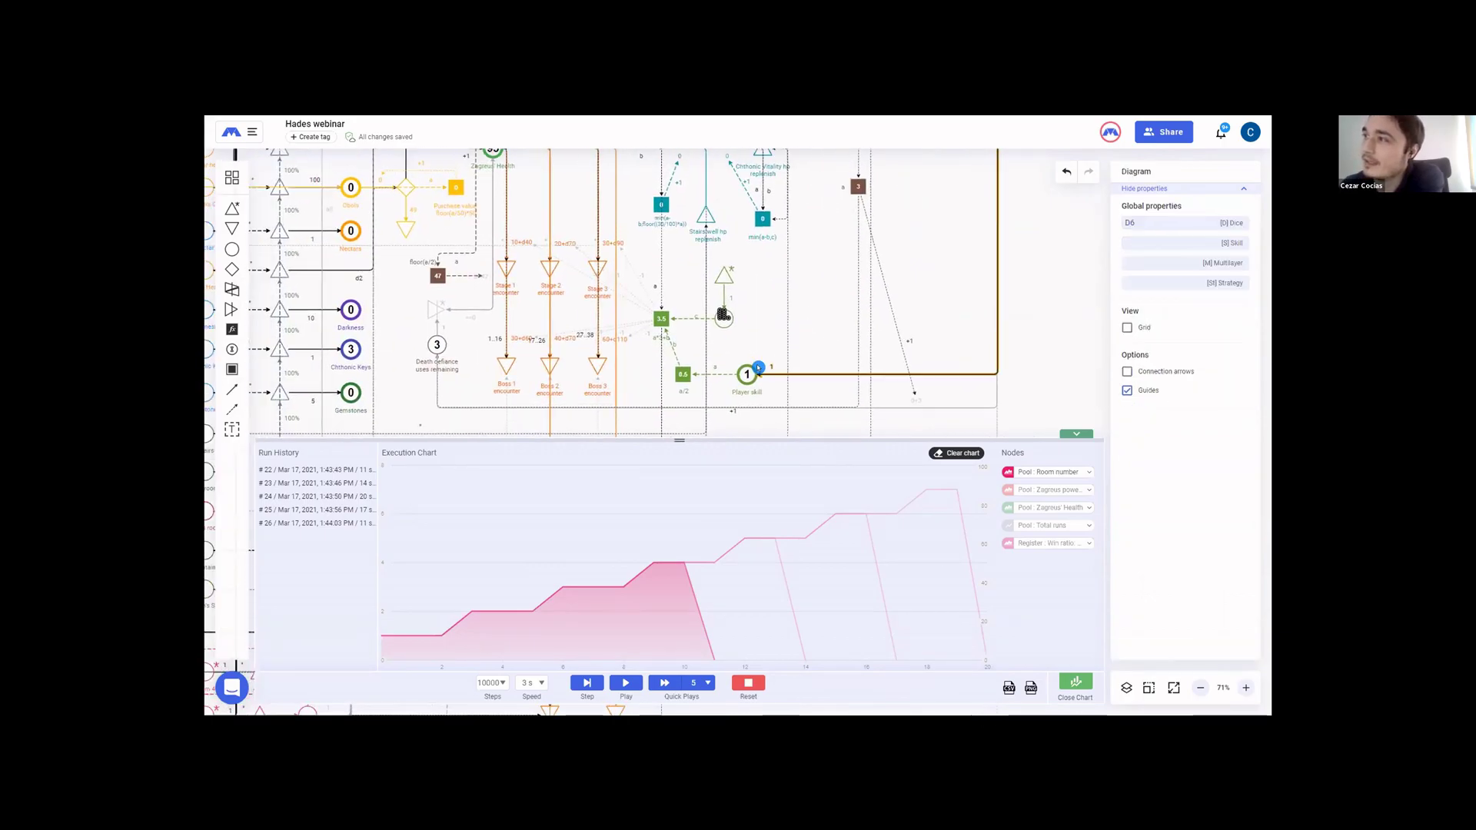
left_click(744, 680)
scroll(804, 389, "up", 10)
scroll(802, 319, "down", 7)
scroll(801, 319, "down", 3)
left_click(746, 374)
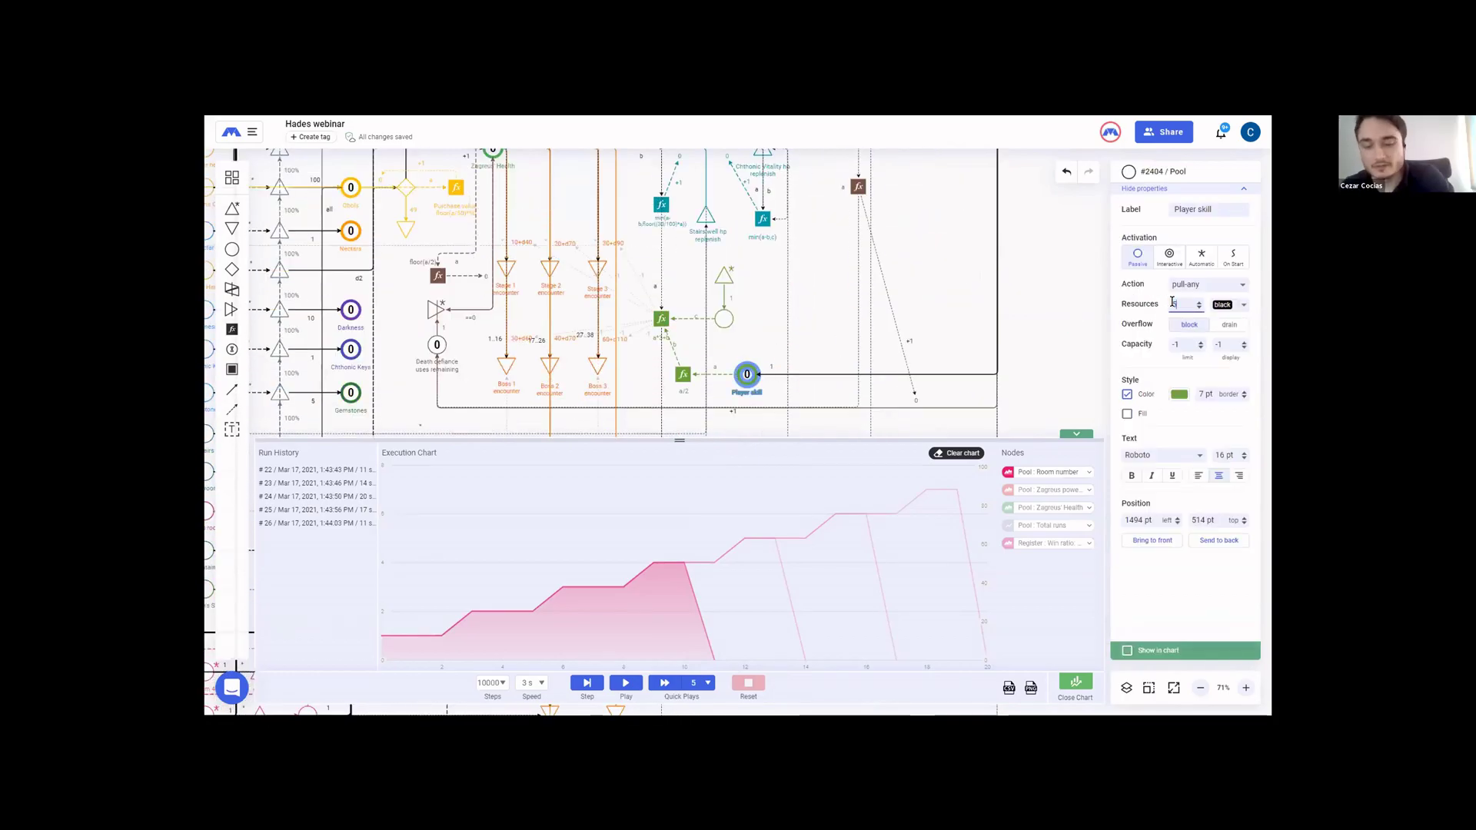
left_click(833, 324)
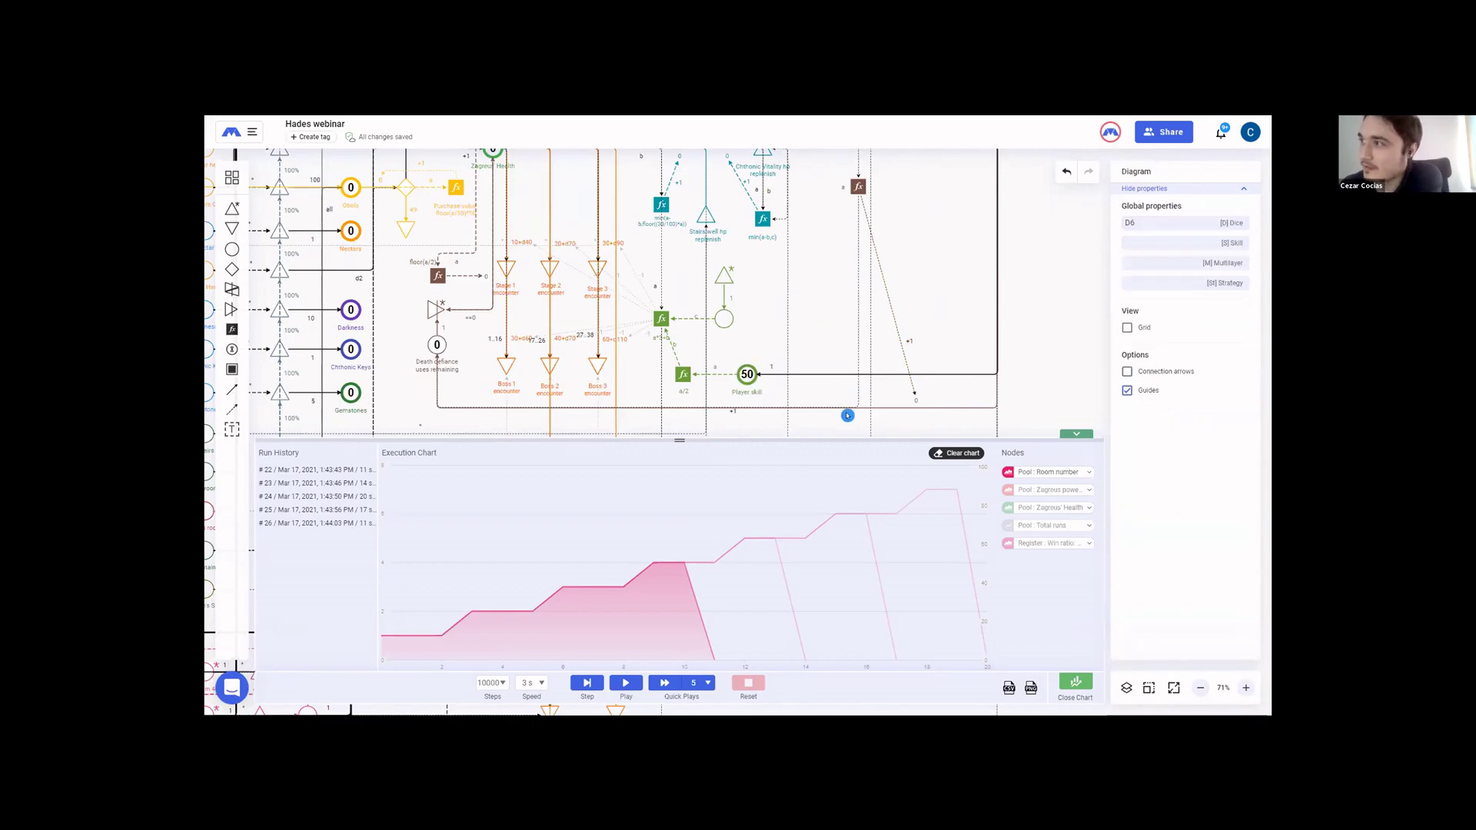
- Clear the execution chart and start five quick plays with the raised player skill
left_click(953, 454)
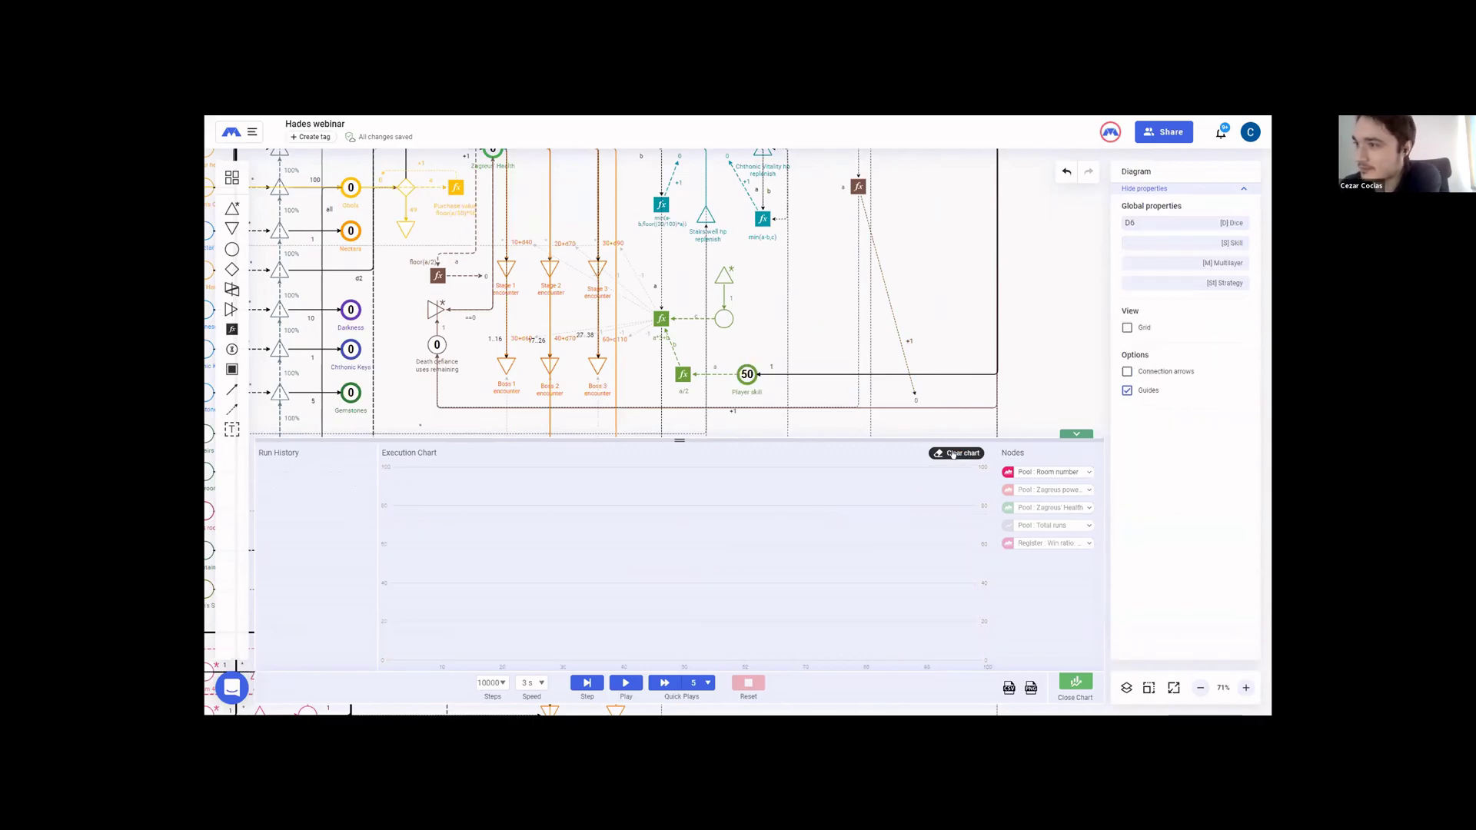
left_click(660, 683)
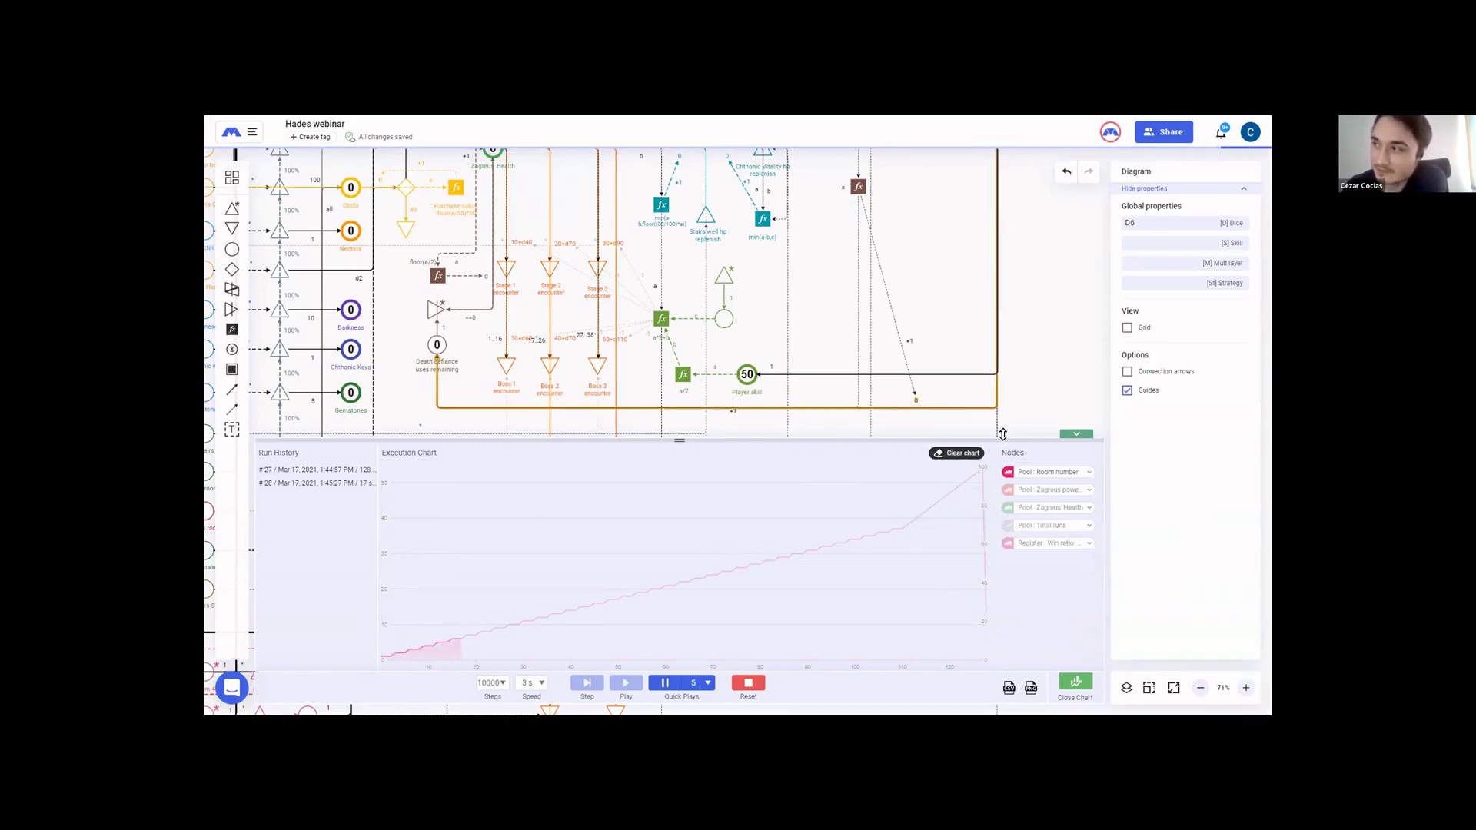
- Briefly plot the Win ratio register in the execution chart, hide it again, and reset the simulation
left_click(1060, 546)
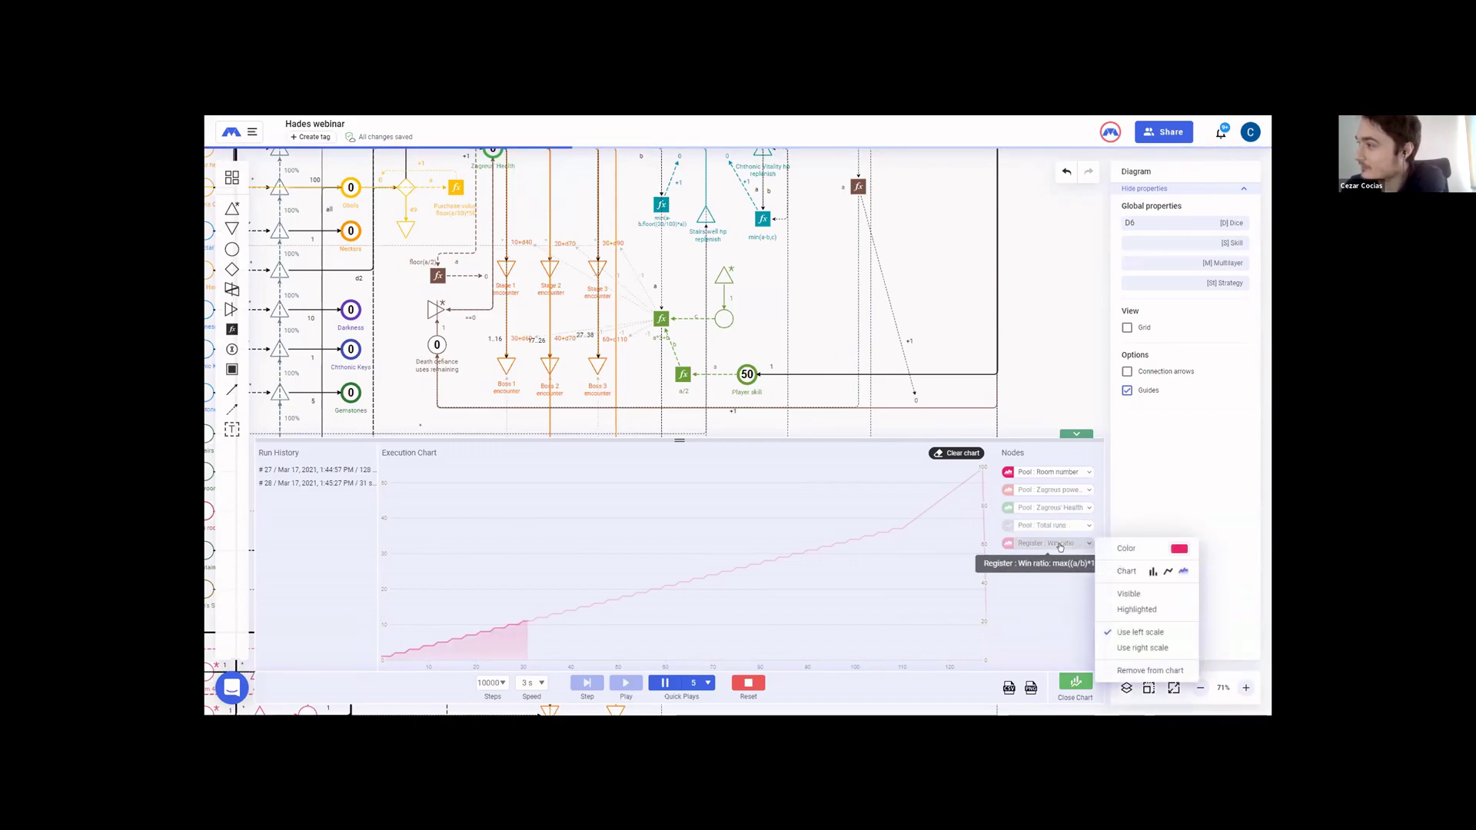
left_click(1130, 594)
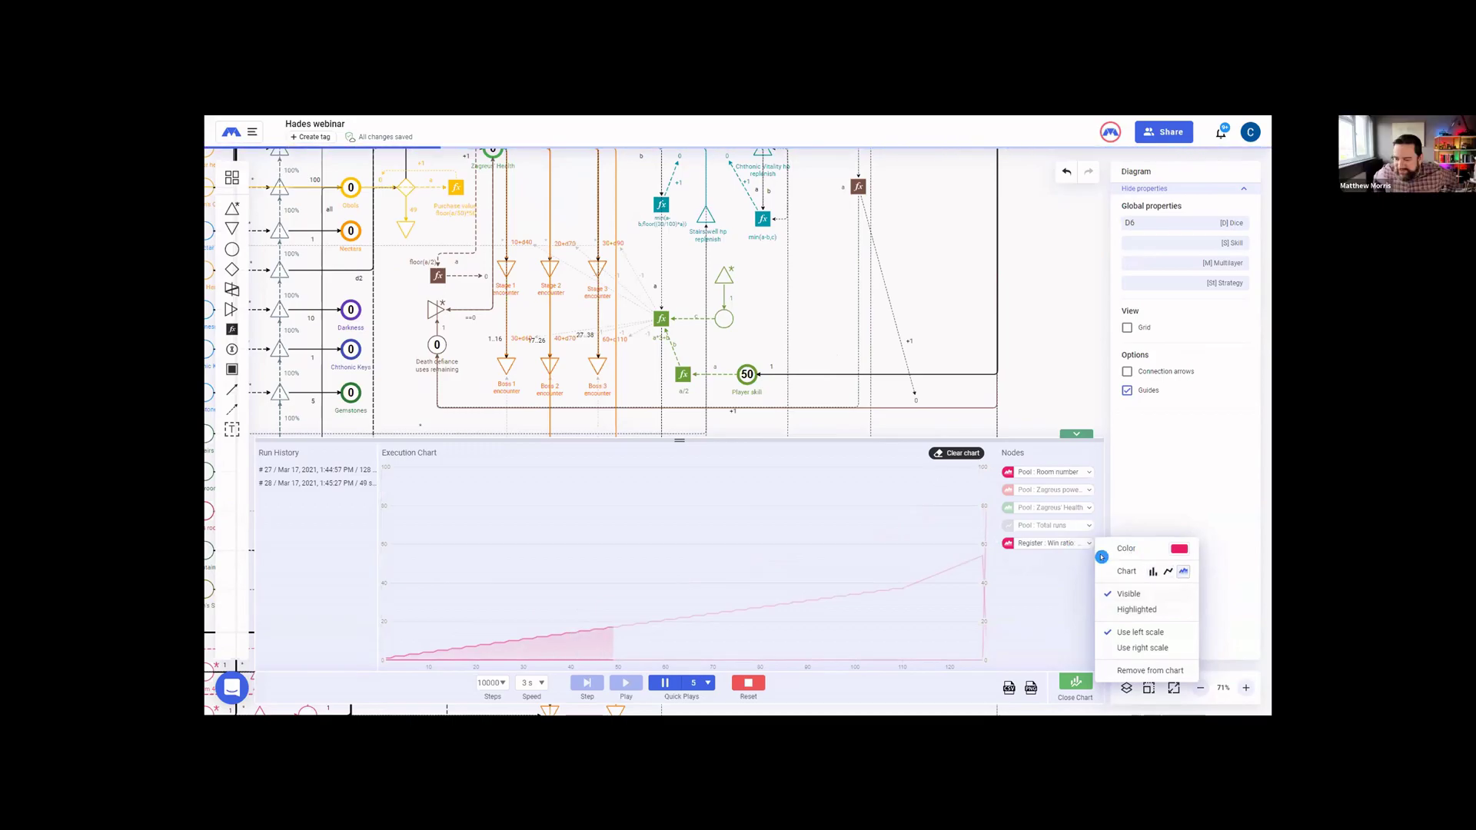
left_click(1127, 592)
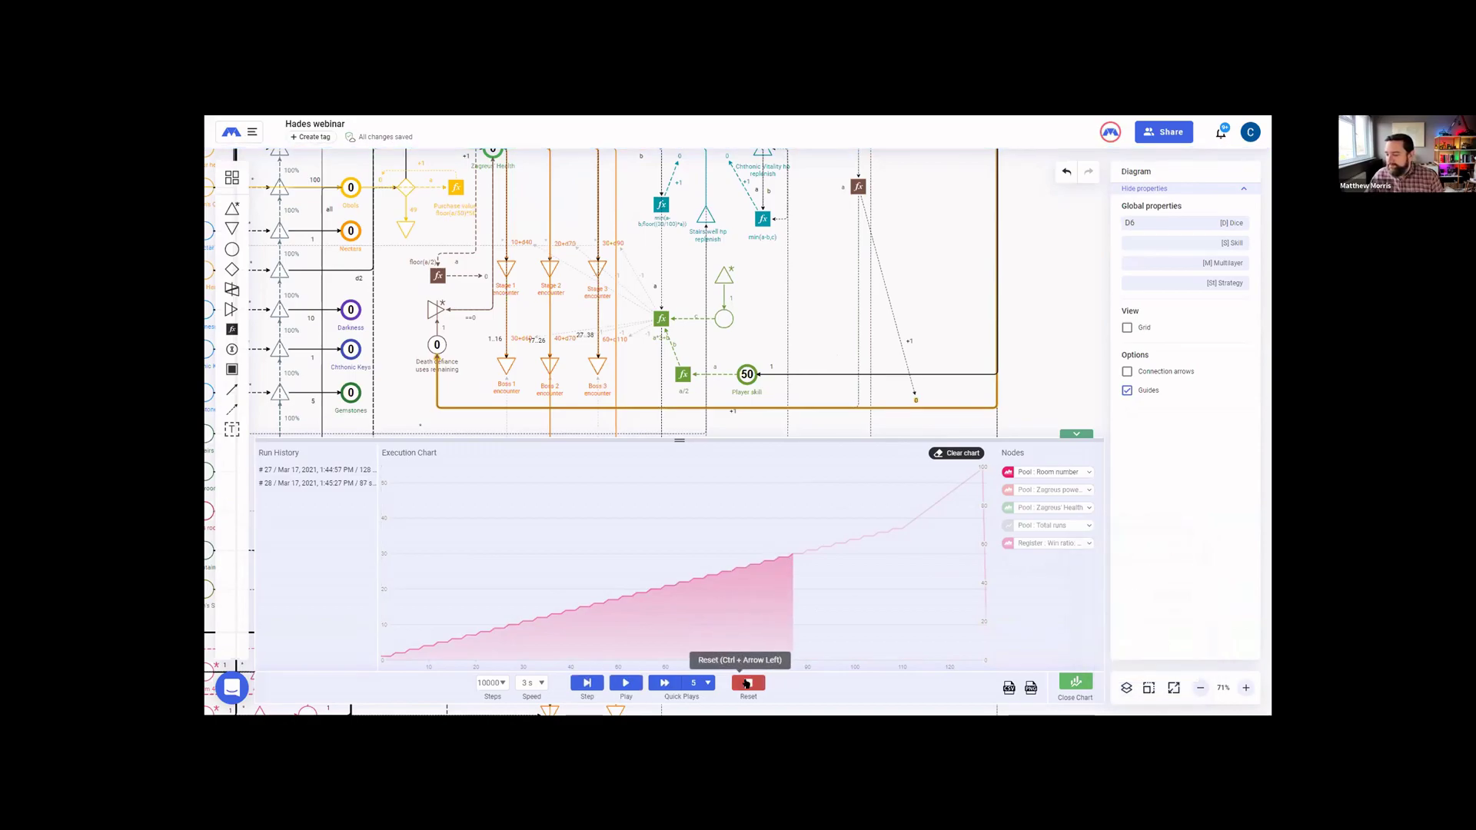
left_click(747, 683)
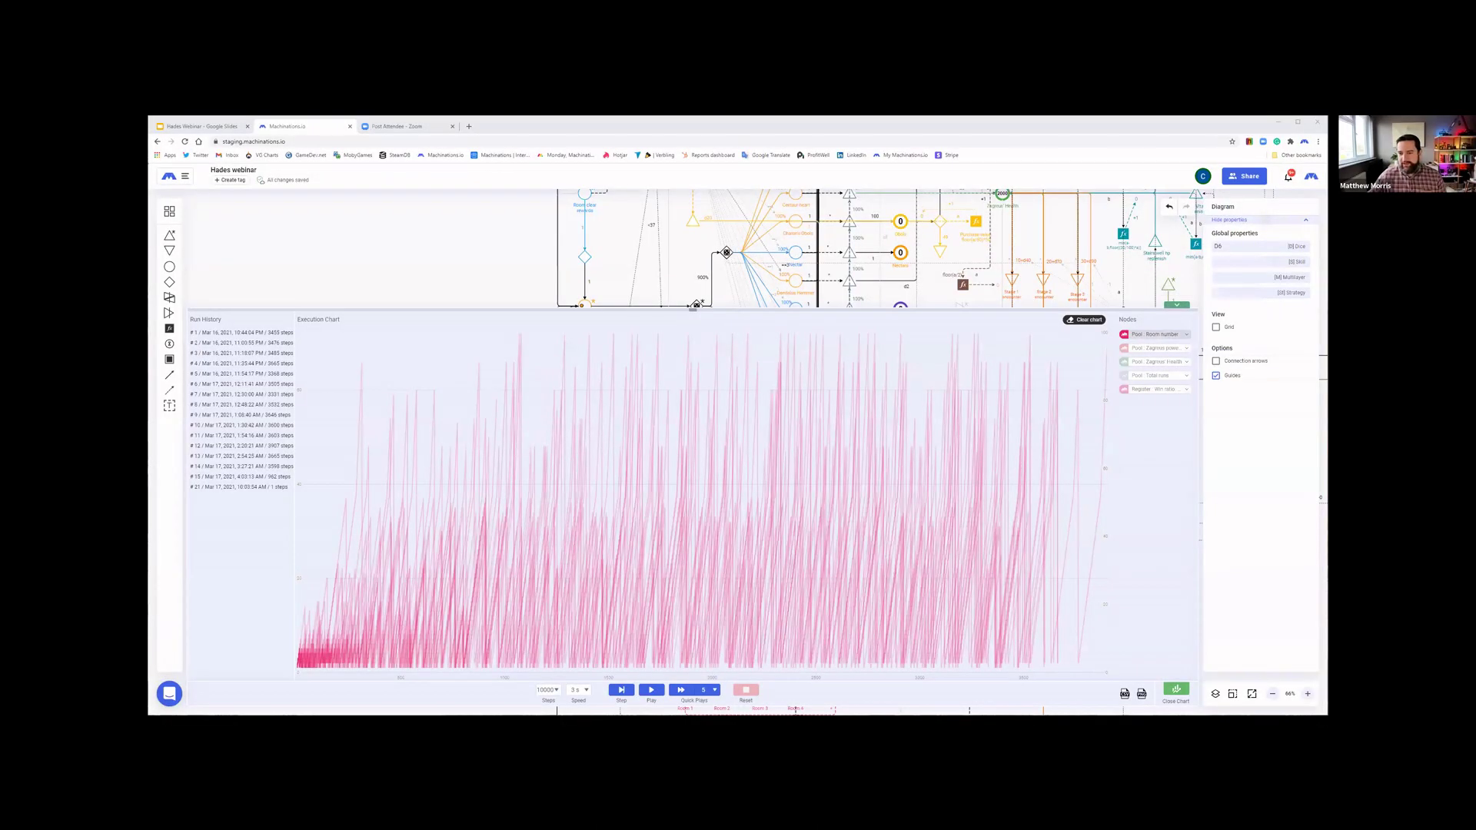
- Replace the Room number plot with the Win ratio register in the execution chart and highlight run #14
left_click(1148, 336)
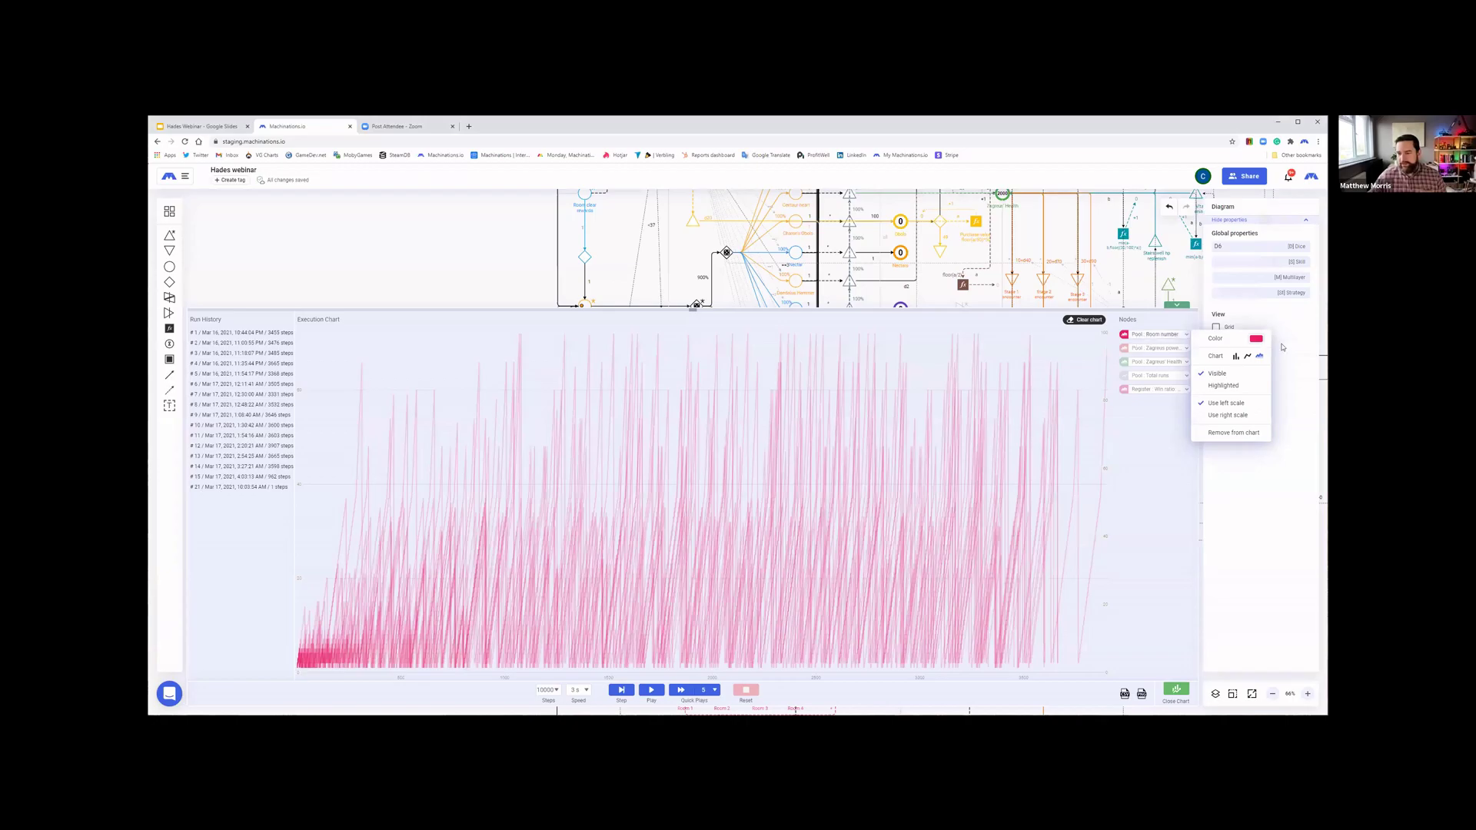
left_click(1225, 377)
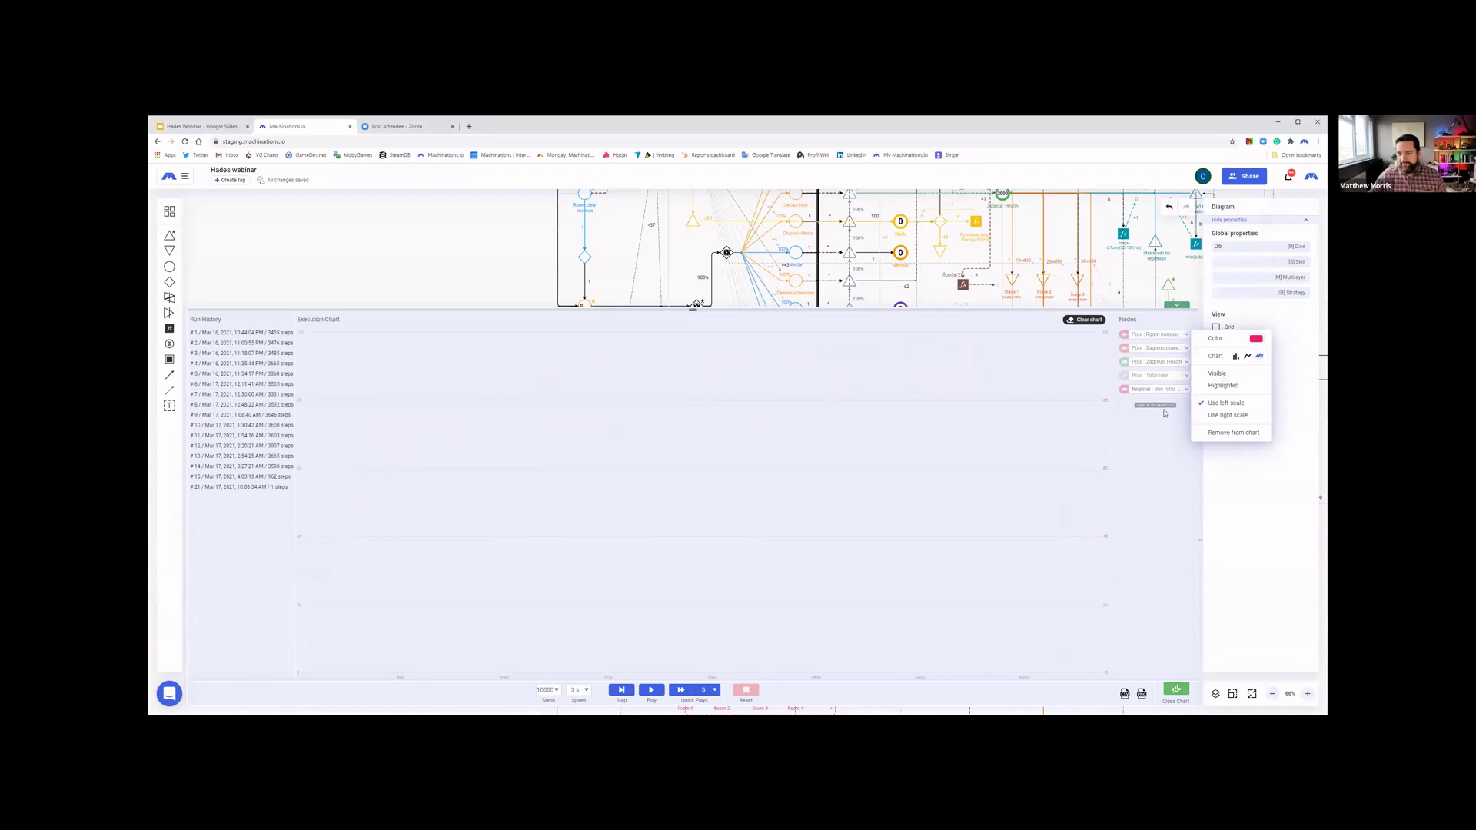
left_click(1217, 428)
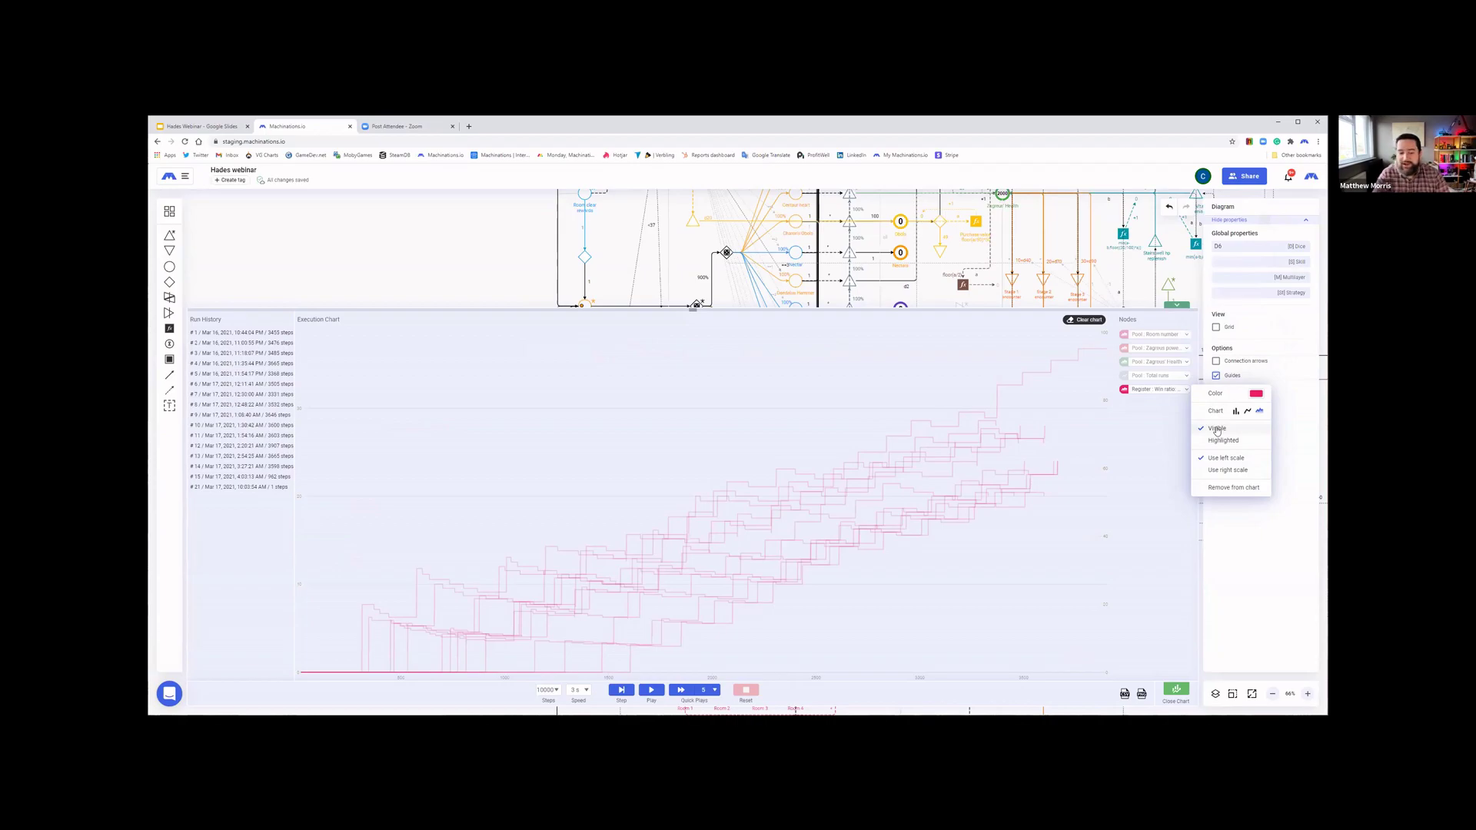
left_click(244, 478)
left_click(246, 467)
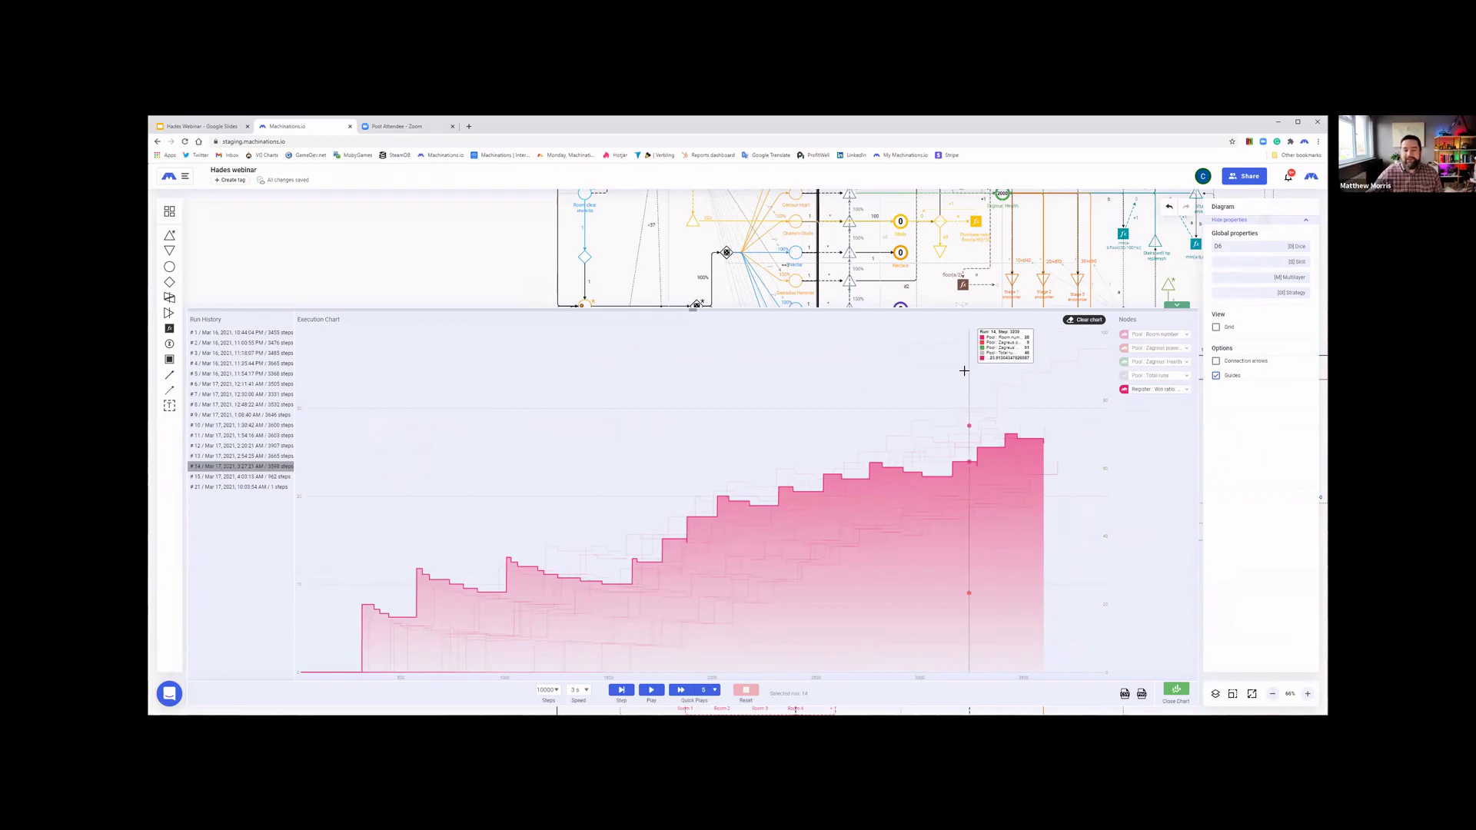
- Shrink the execution chart and examine how the Completed runs and Total runs pools feed the Win ratio register
left_click_drag(917, 340, 936, 602)
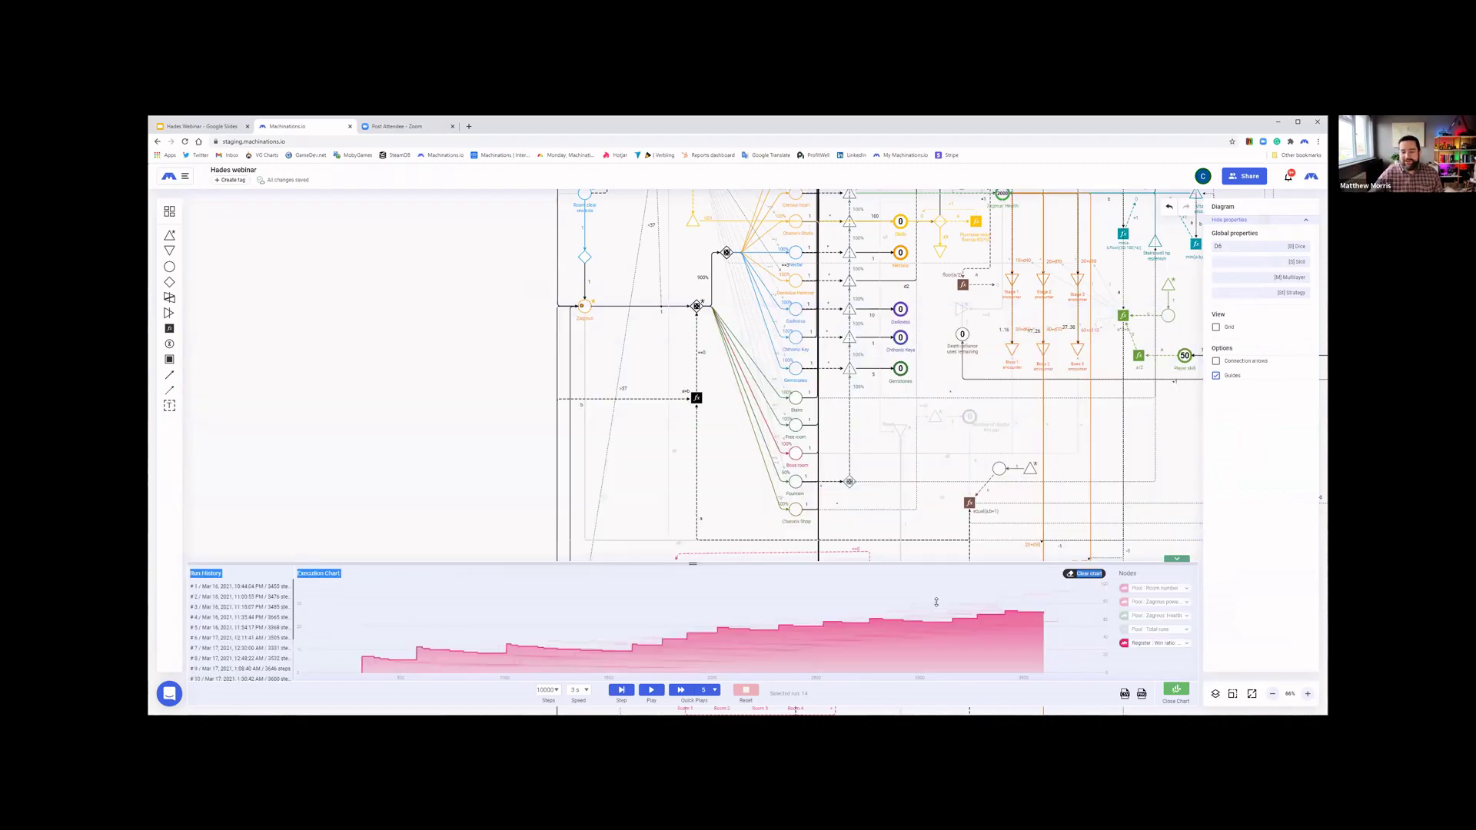
scroll(914, 348, "down", 10)
scroll(915, 348, "right", 5)
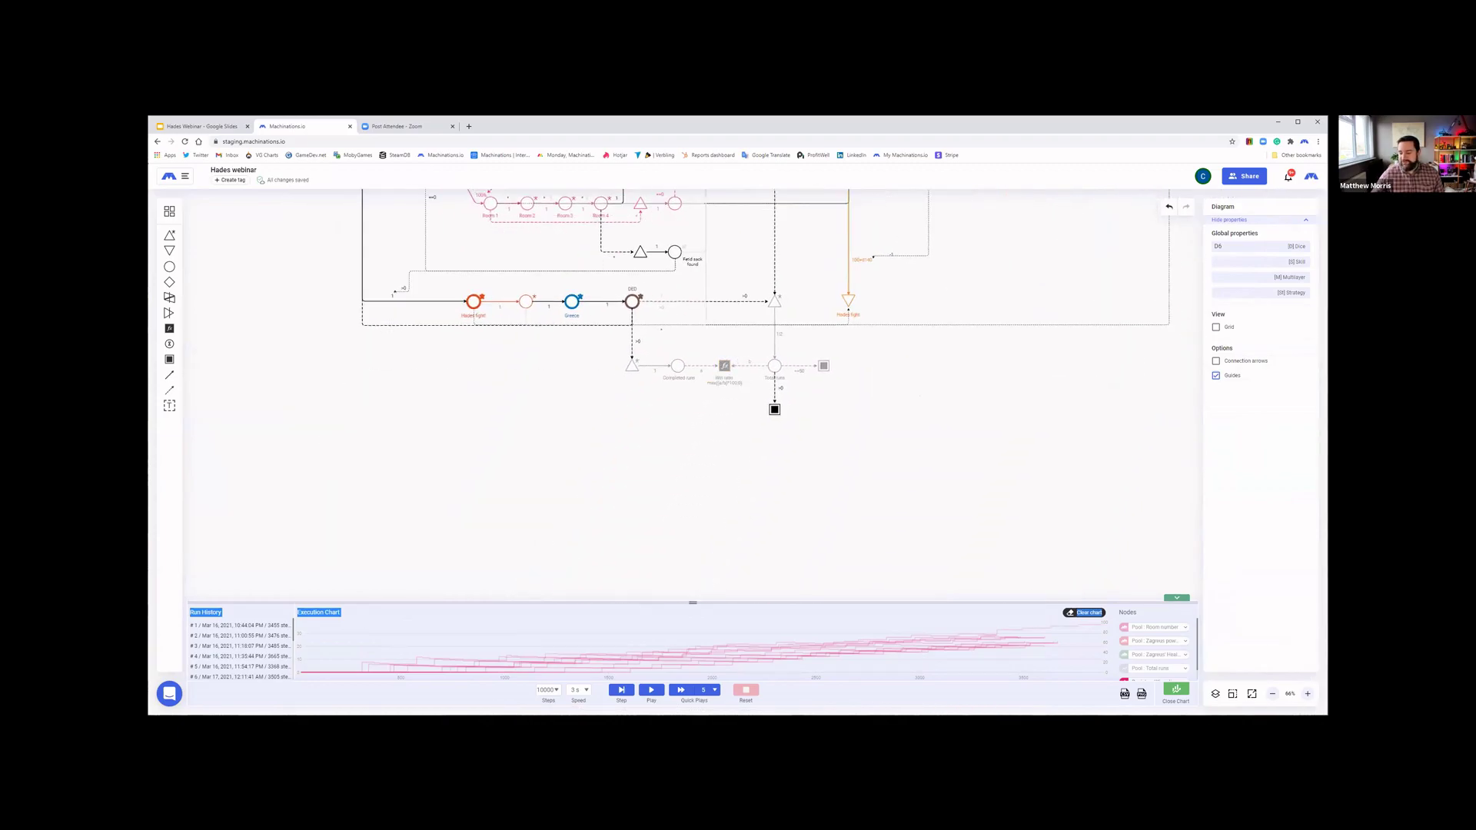
left_click(1307, 694)
left_click(1307, 694)
left_click(1308, 694)
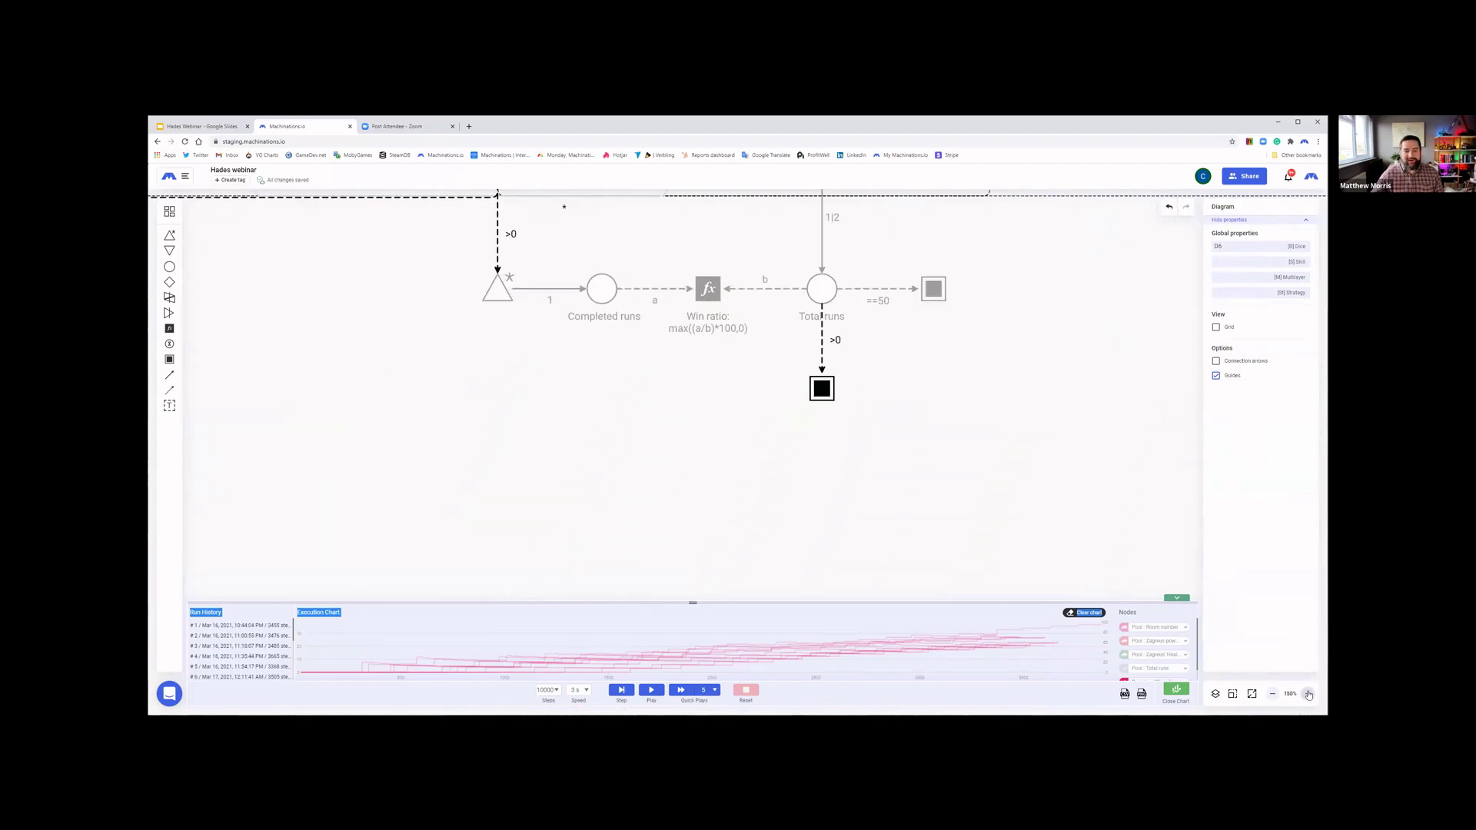
scroll(783, 415, "up", 2)
scroll(783, 415, "left", 2)
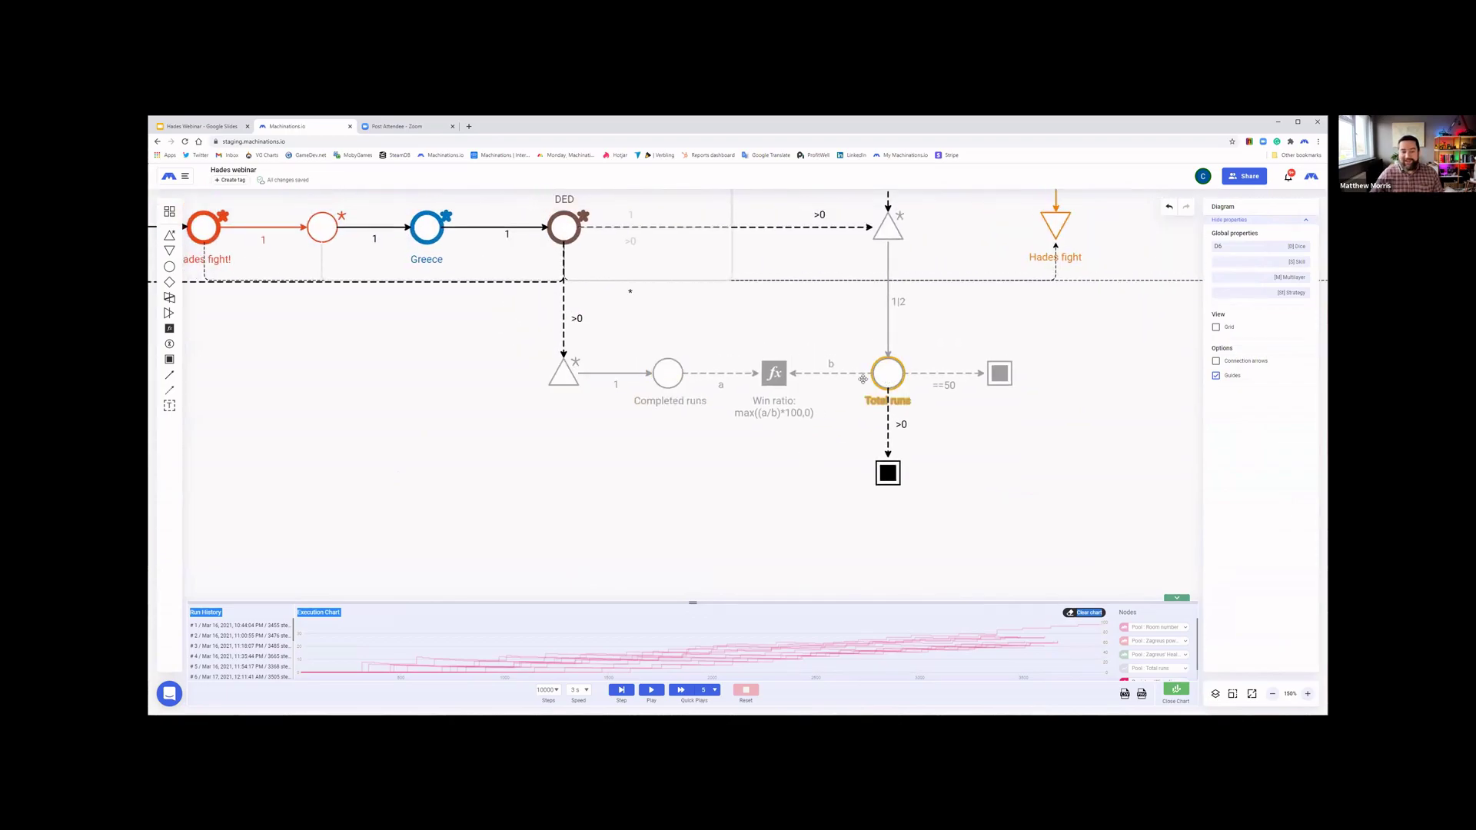
- Enlarge the execution chart and compare the win ratio curves of runs #13 and #12
left_click_drag(972, 603, 972, 247)
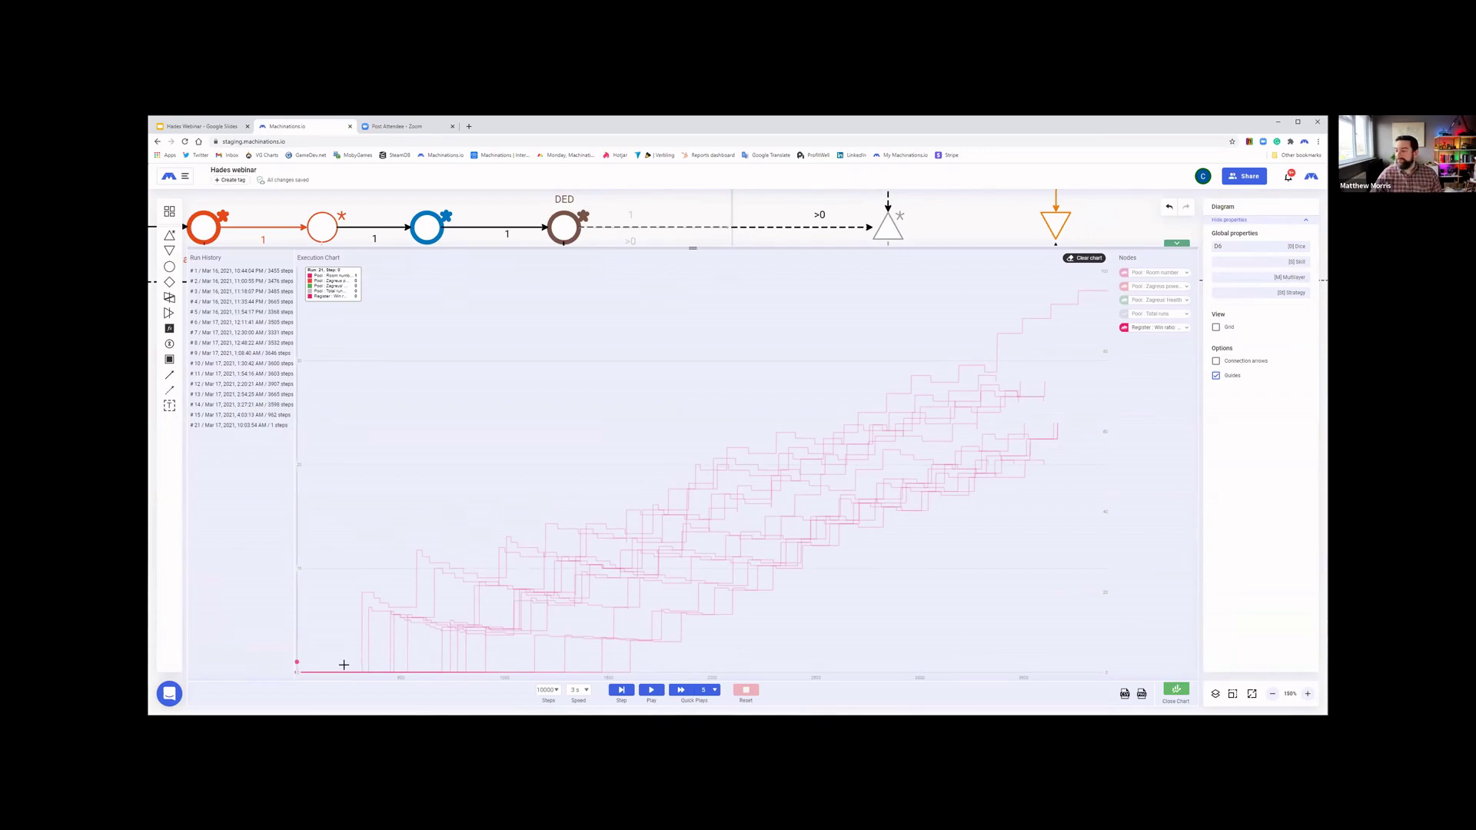
left_click(230, 395)
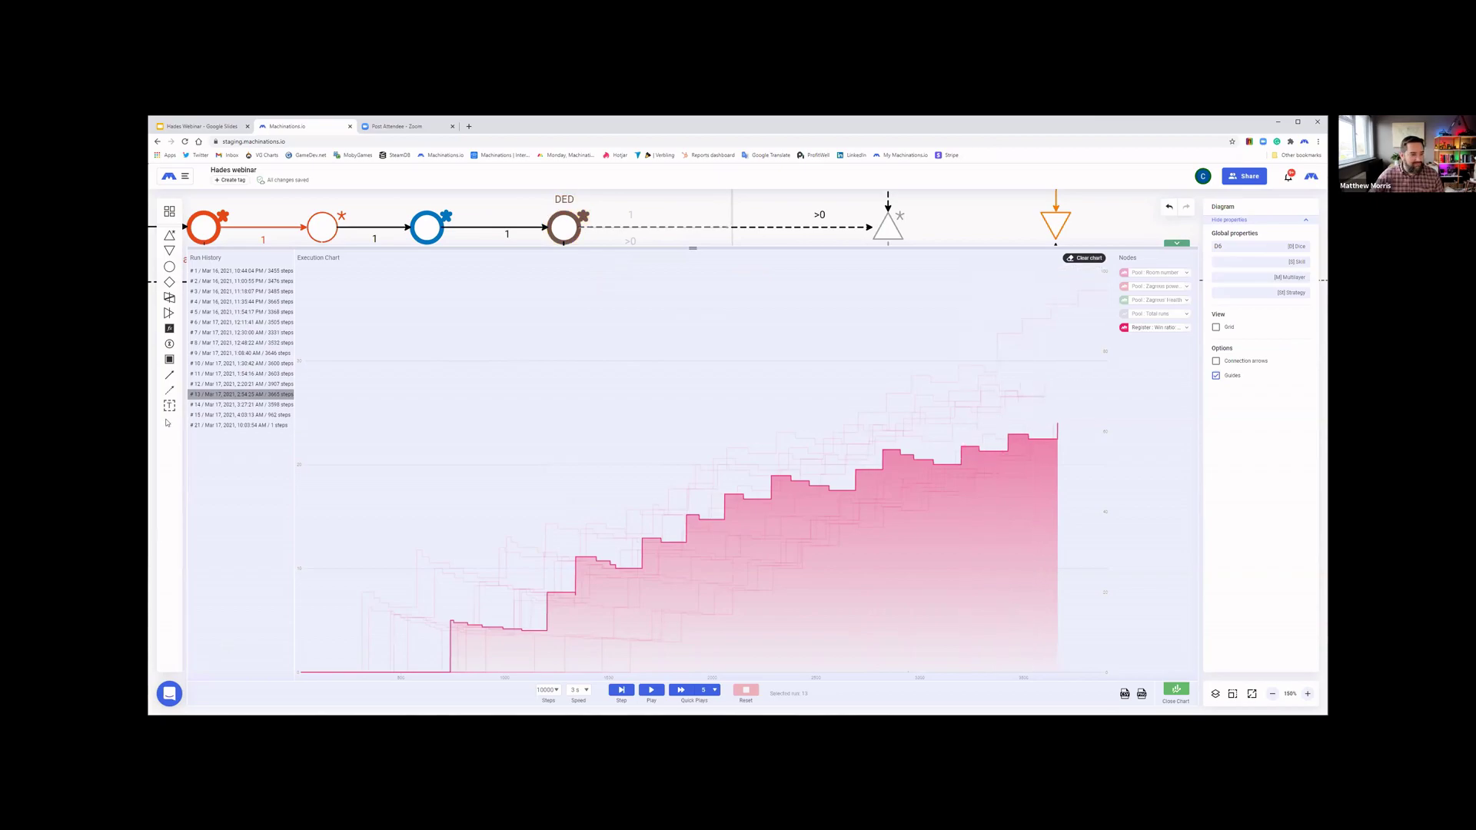
left_click(219, 384)
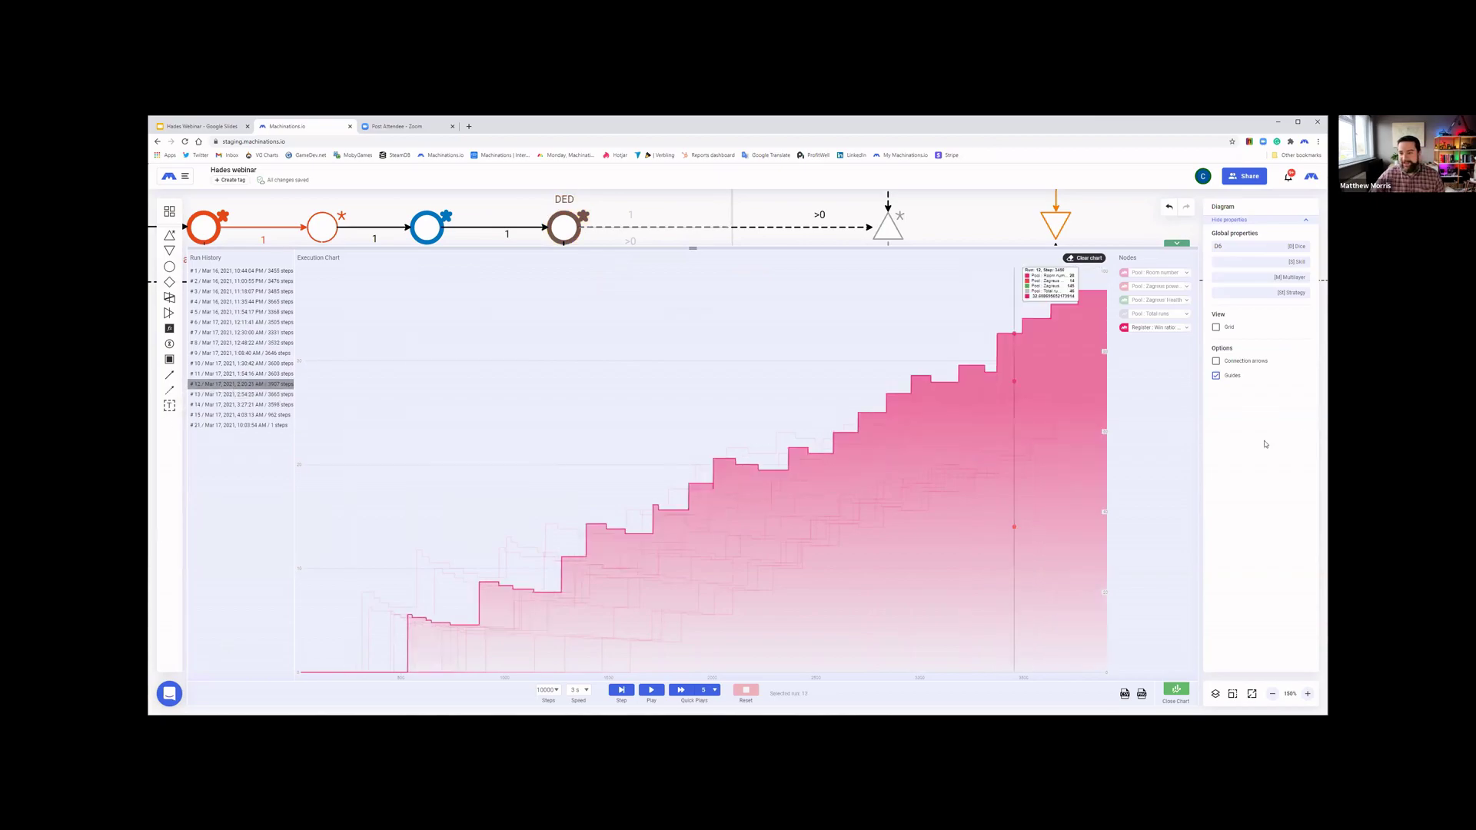
- Plot the Zagreus' Health pool alongside the win ratio to inspect it, and hide it again
left_click(1164, 301)
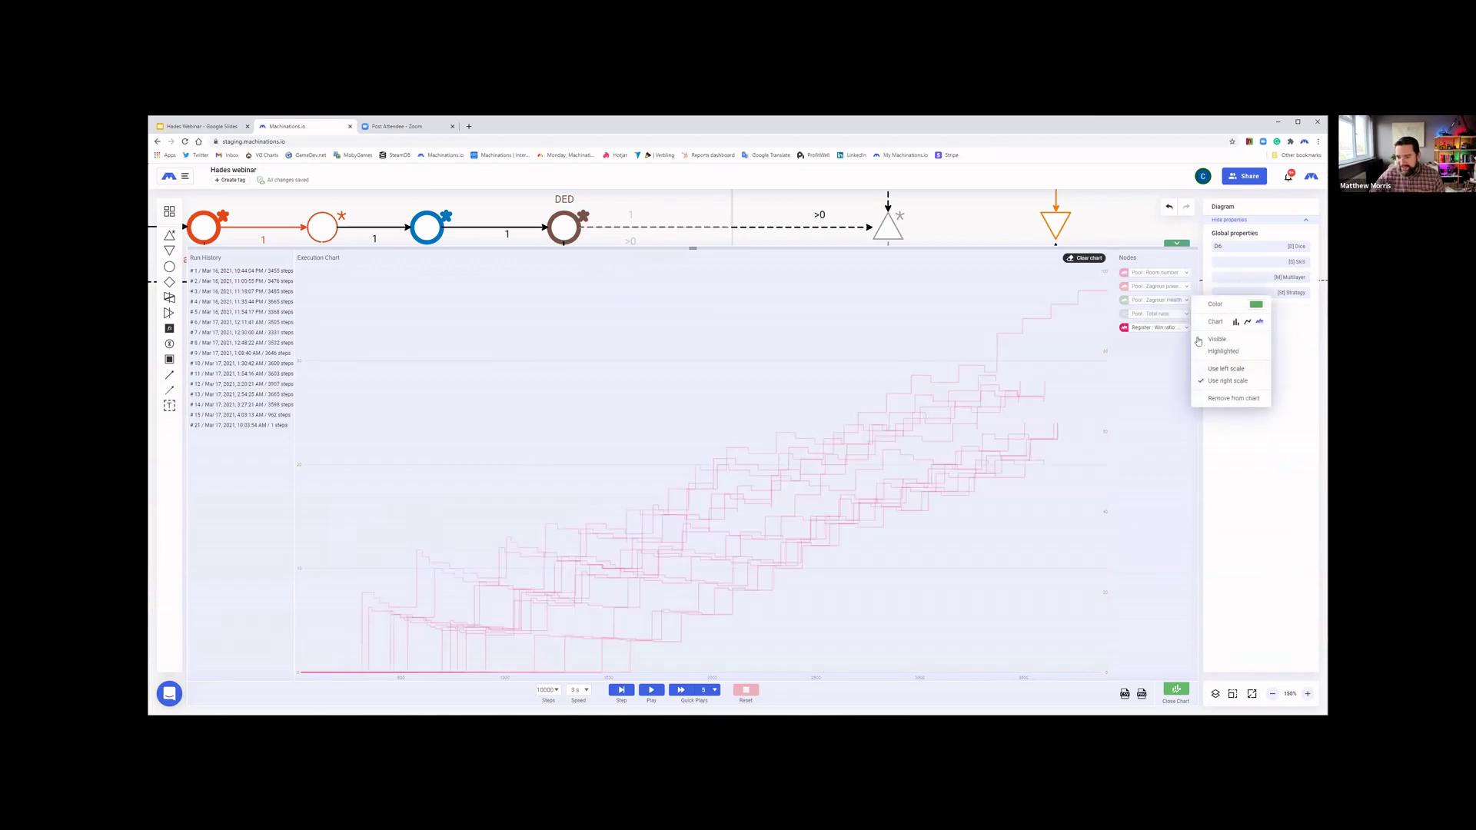
left_click(1203, 340)
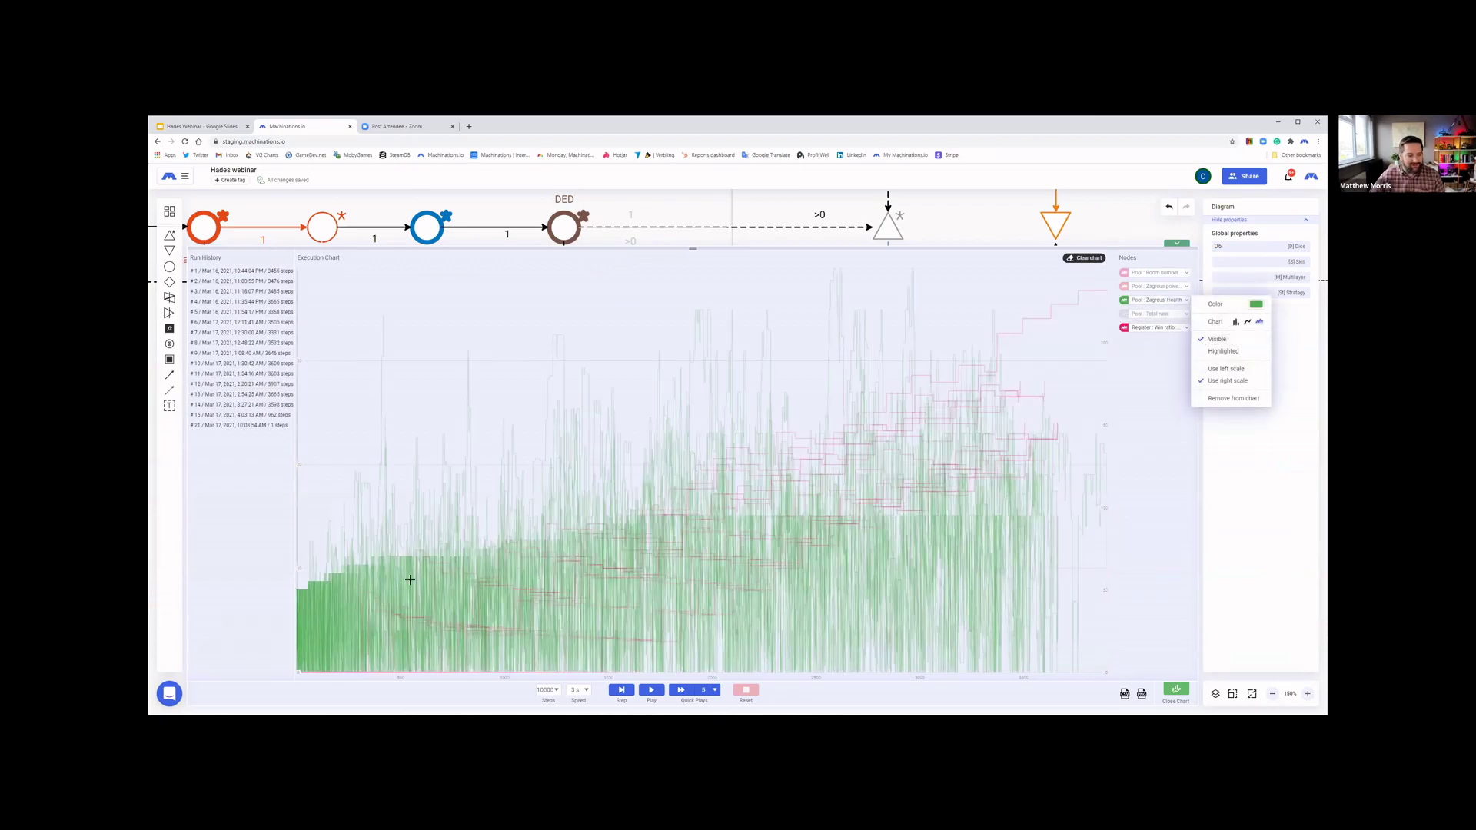
left_click(1214, 340)
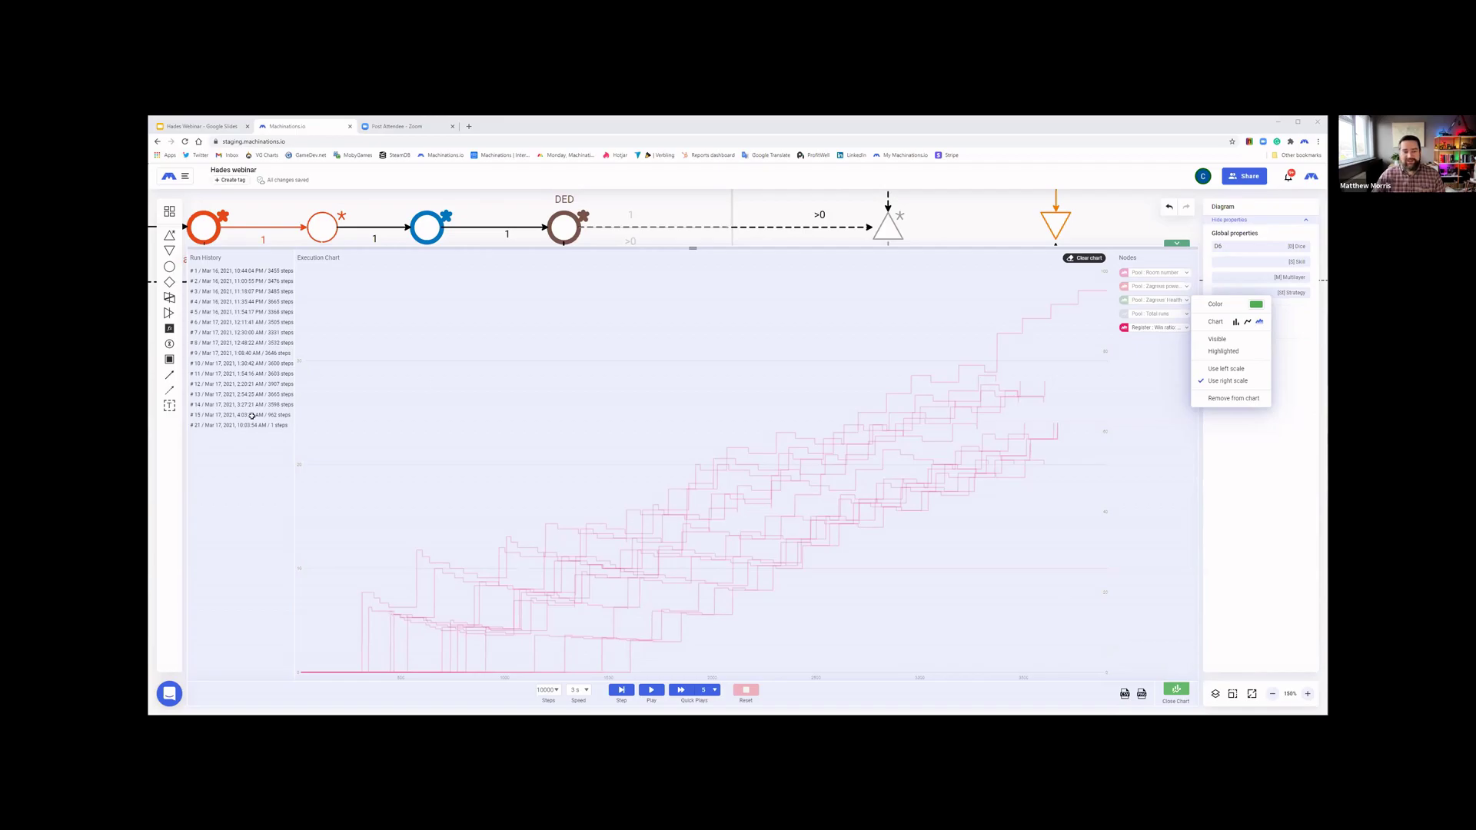
- Switch to the exported Excel workbook and examine the average win ratio over time chart on Sheet2
key("alt+Tab")
left_click(306, 699)
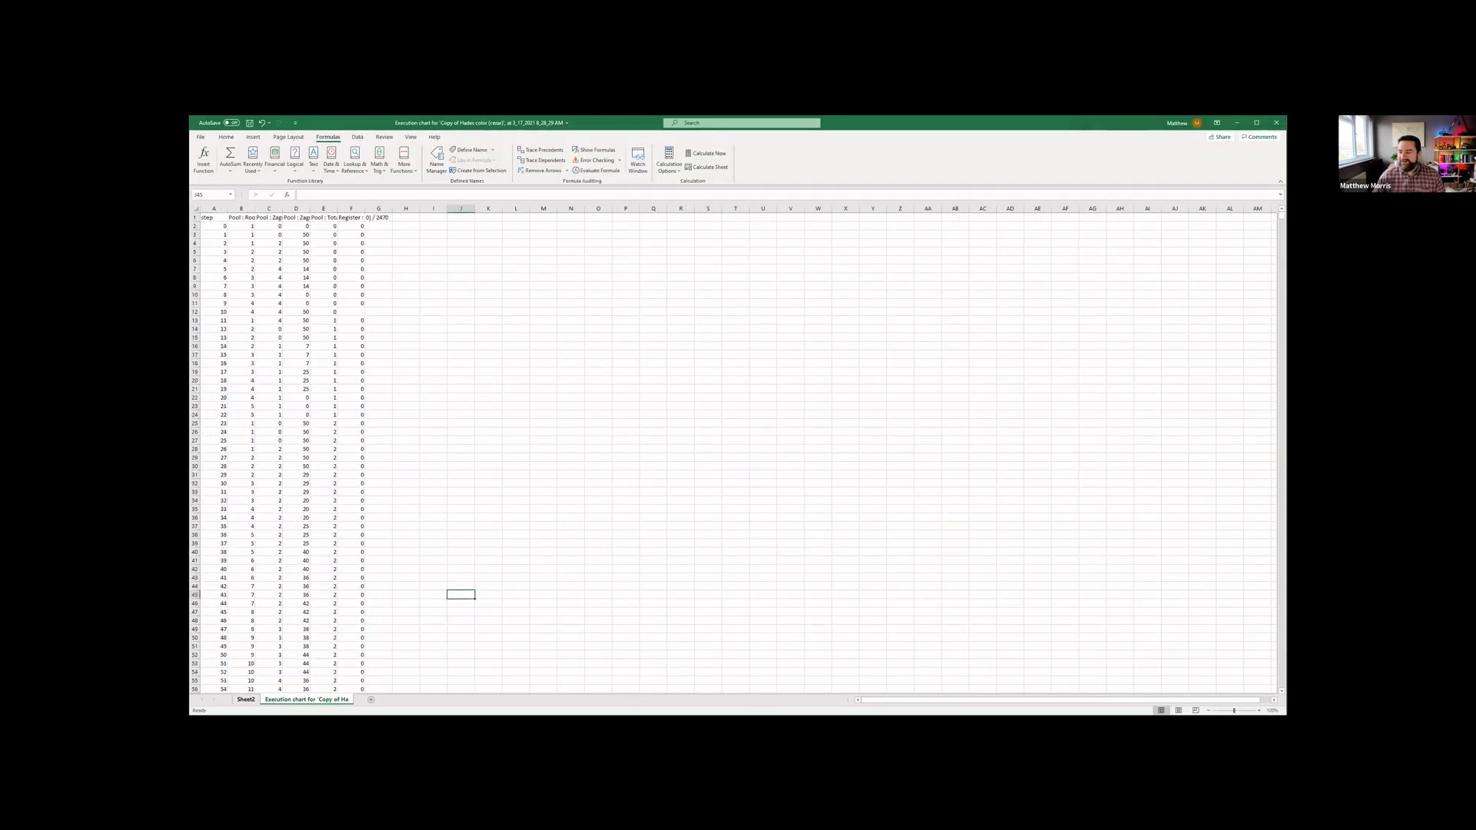
left_click(246, 699)
mouse_move(687, 236)
left_mouse_down()
mouse_move(584, 240)
mouse_move(694, 240)
left_mouse_up()
left_click(821, 667)
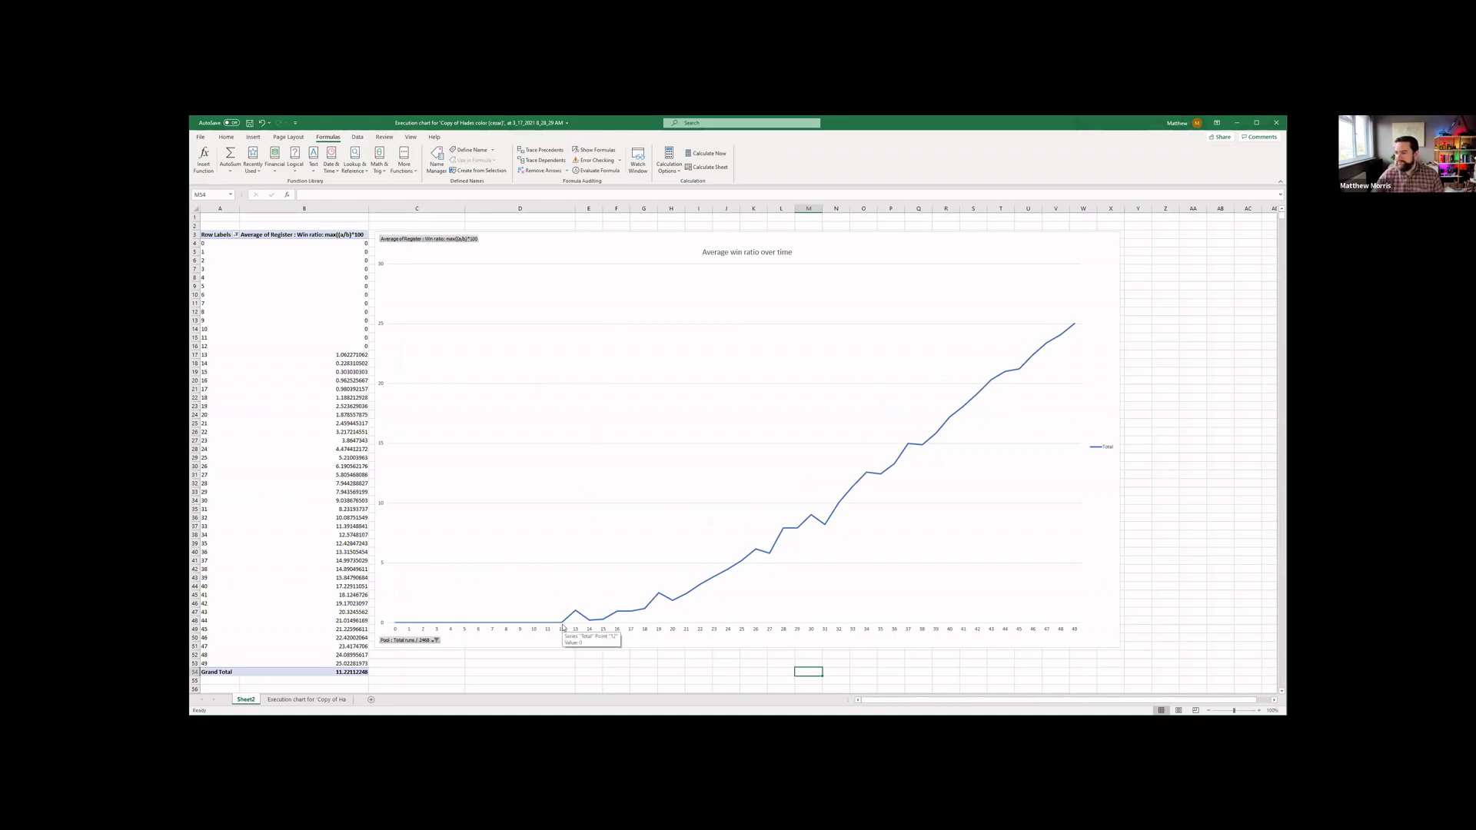
mouse_move(562, 627)
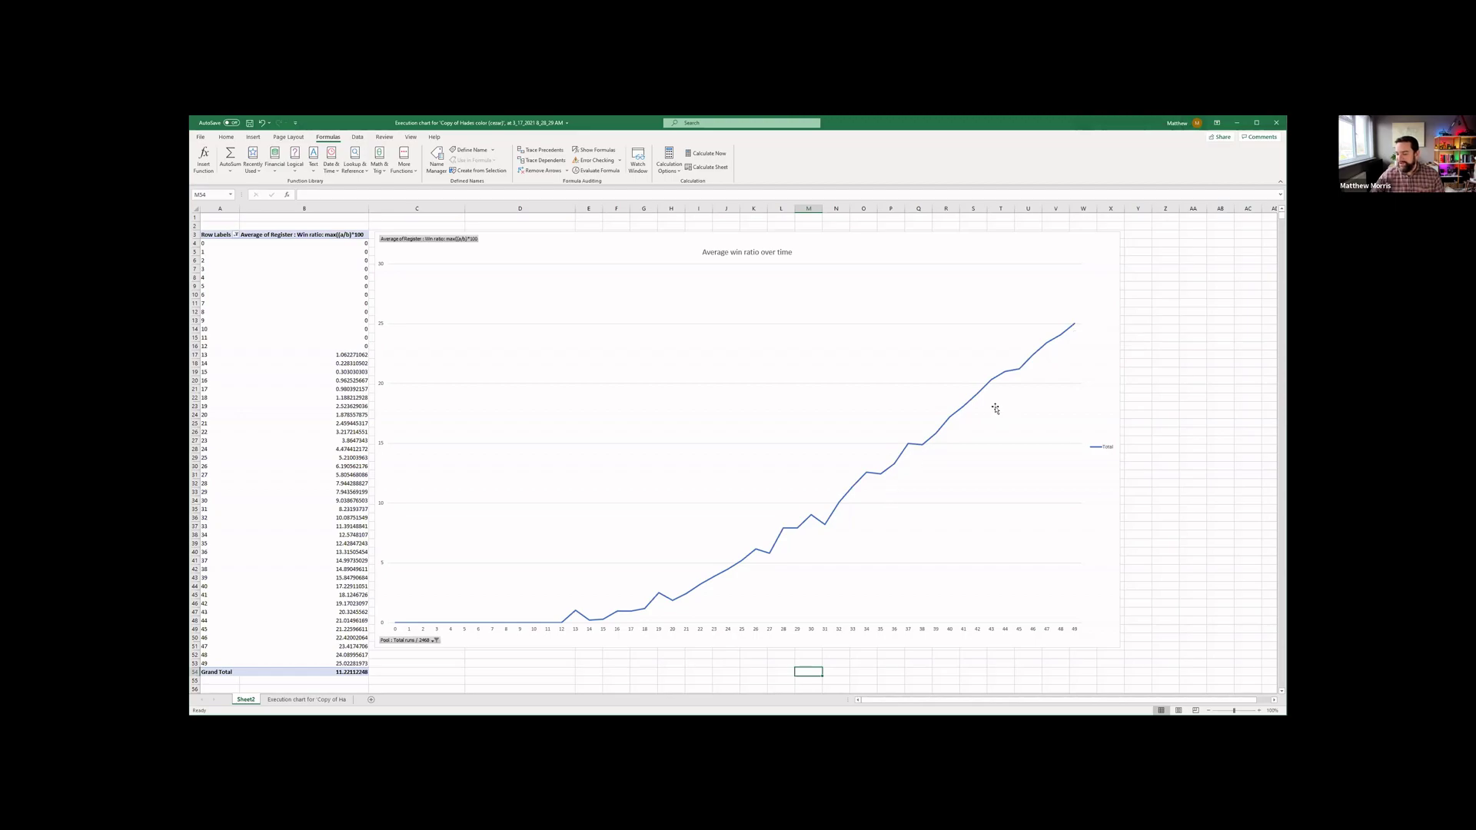
mouse_move(1068, 334)
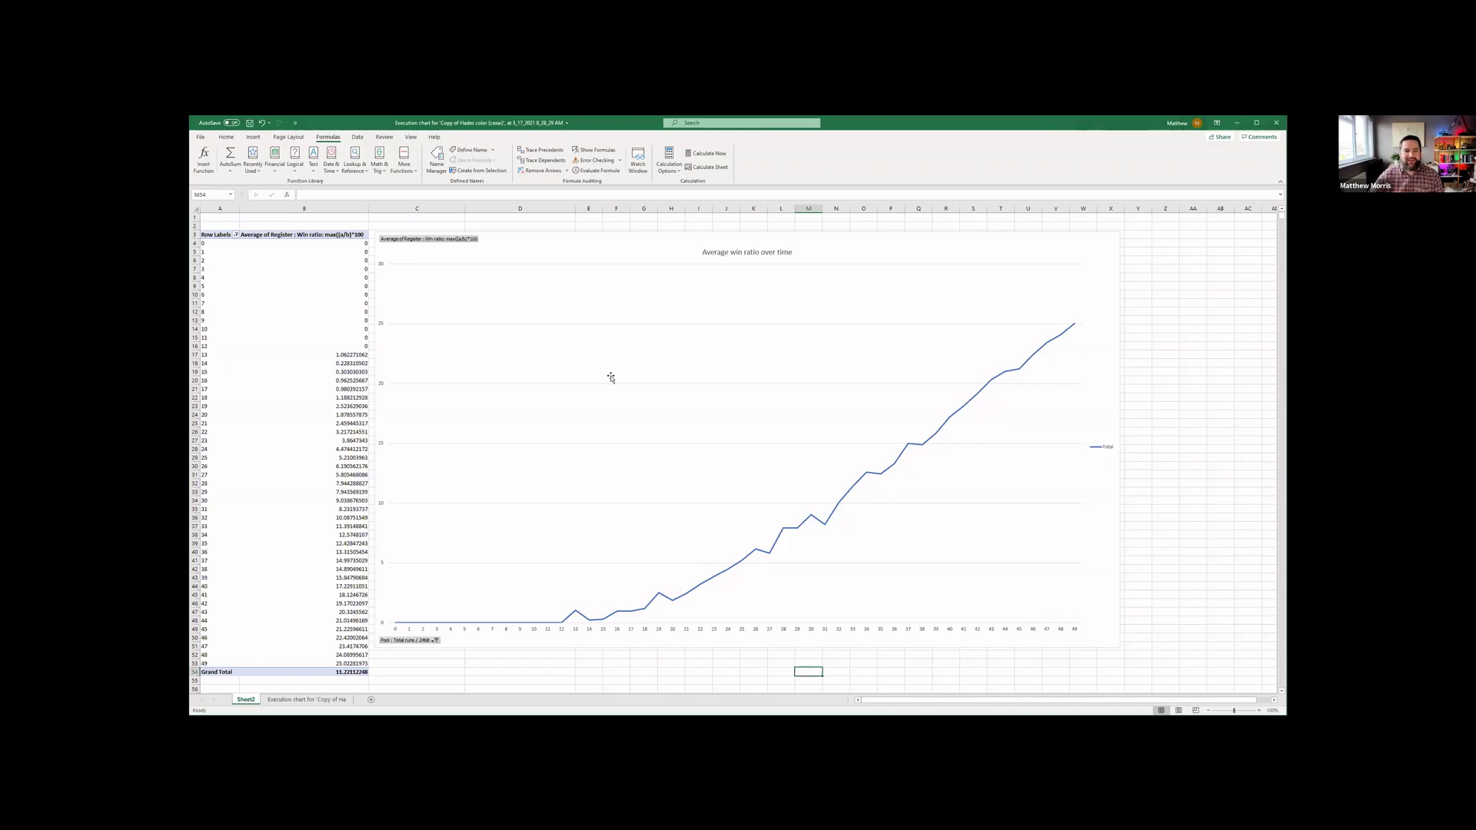
- Move the win ratio chart down to check the calculation cells E3 and F3, and move it back over them
left_click_drag(636, 242, 644, 278)
left_click(597, 233)
left_click(616, 234)
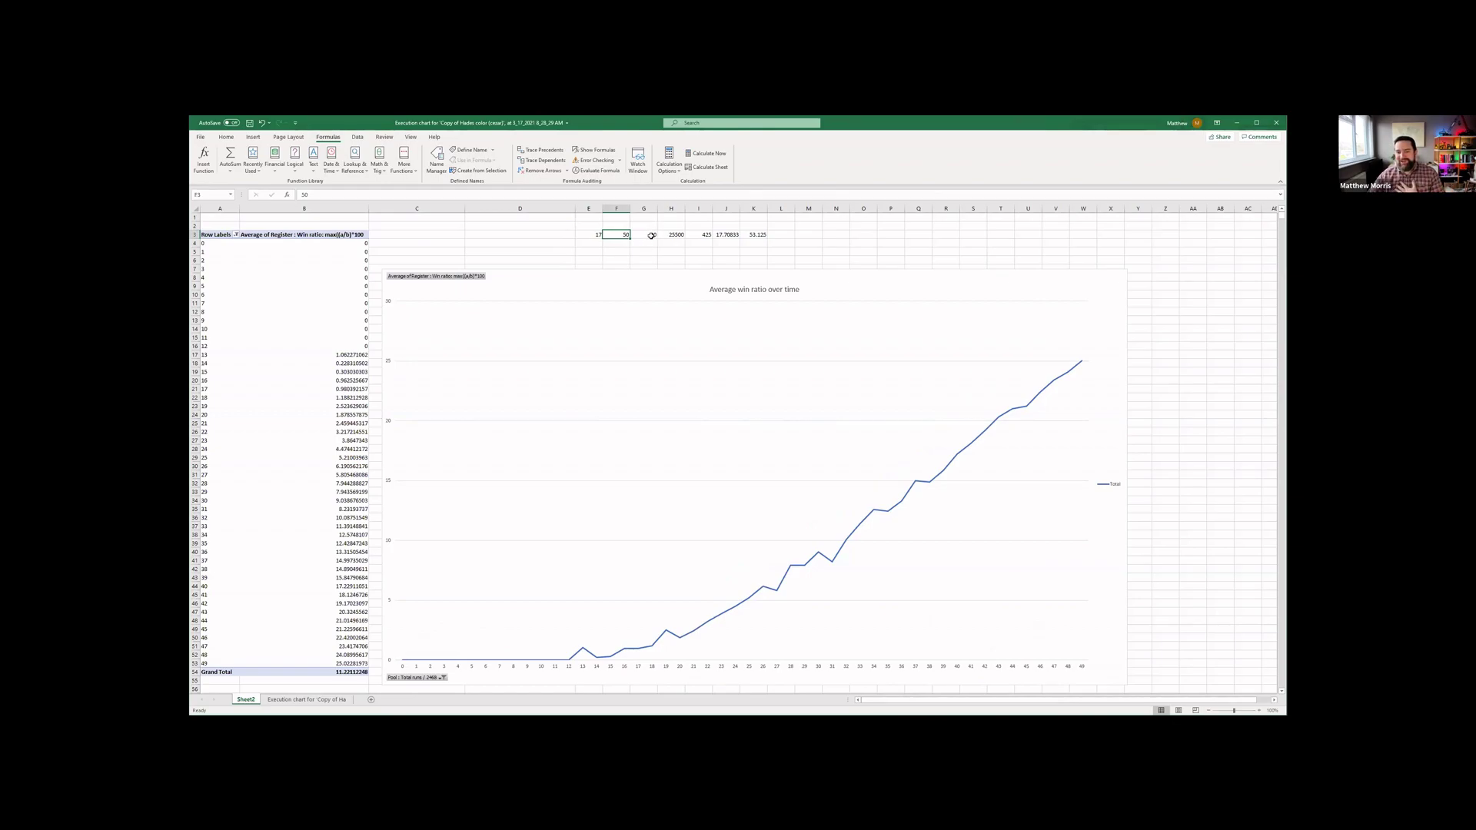
left_click_drag(692, 280, 693, 240)
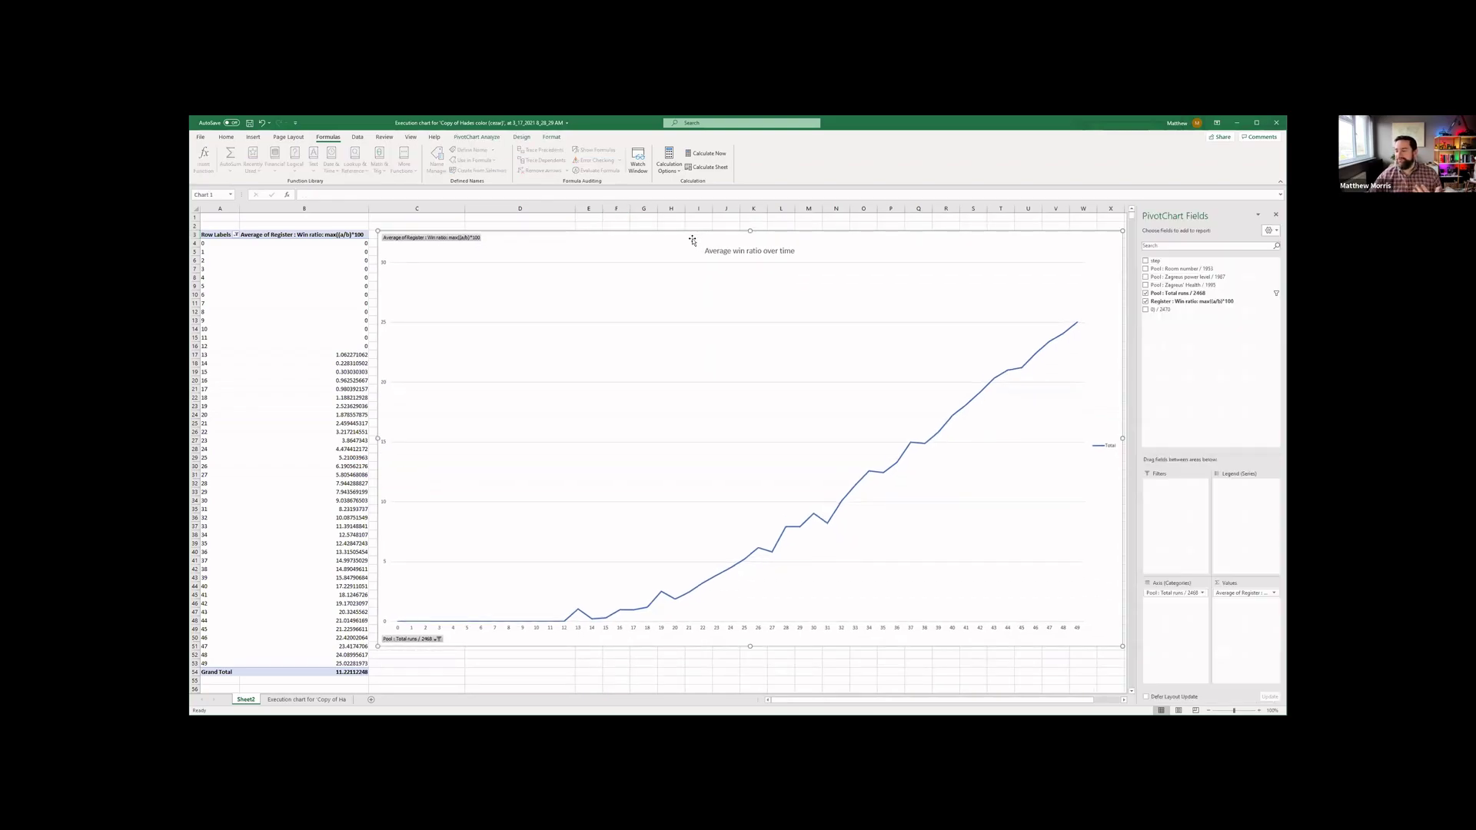
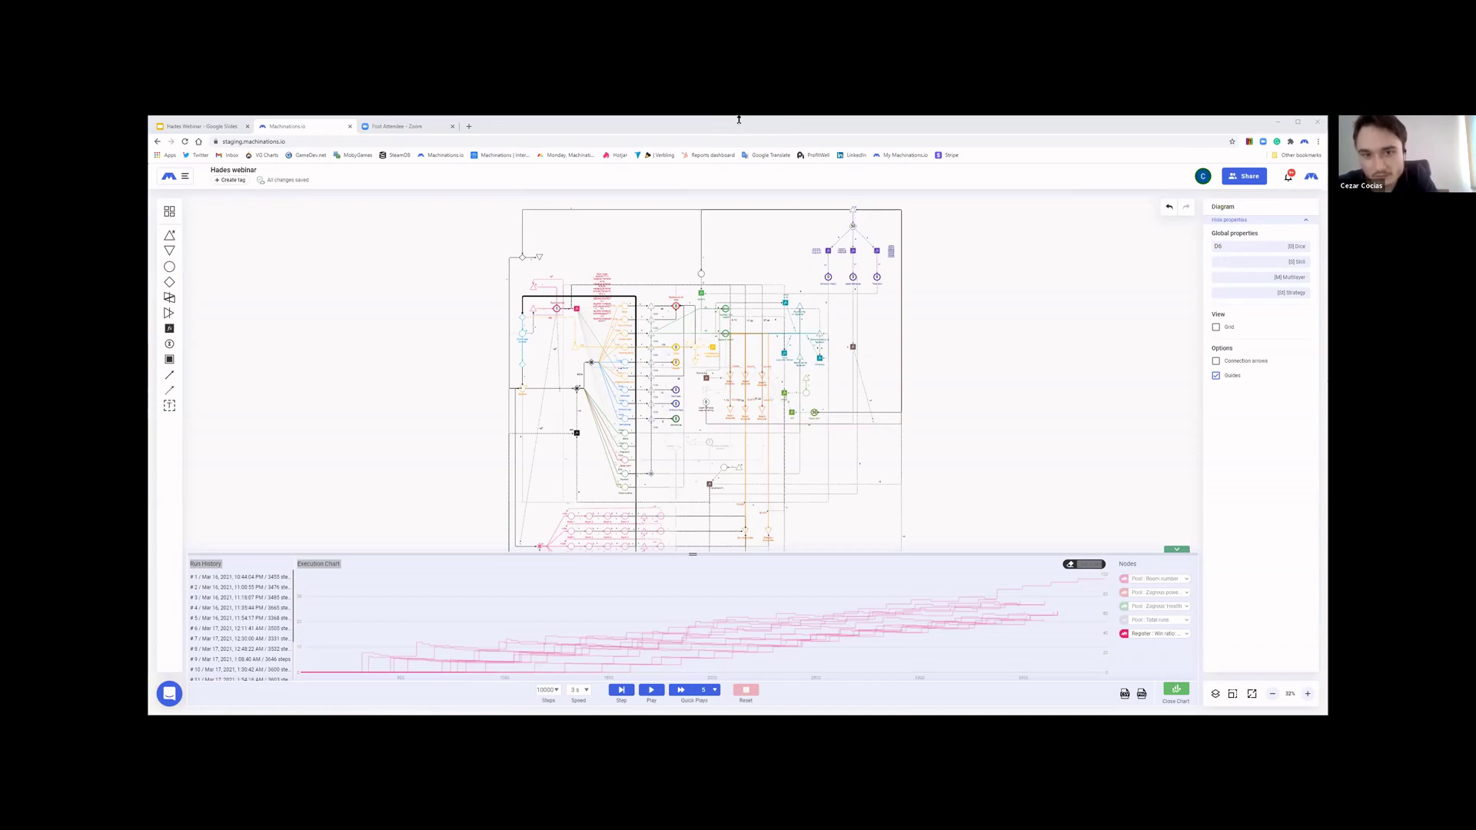
- Examine the Player skill pool, the a/2 register and the green register they feed near the boss encounters
left_click(1308, 696)
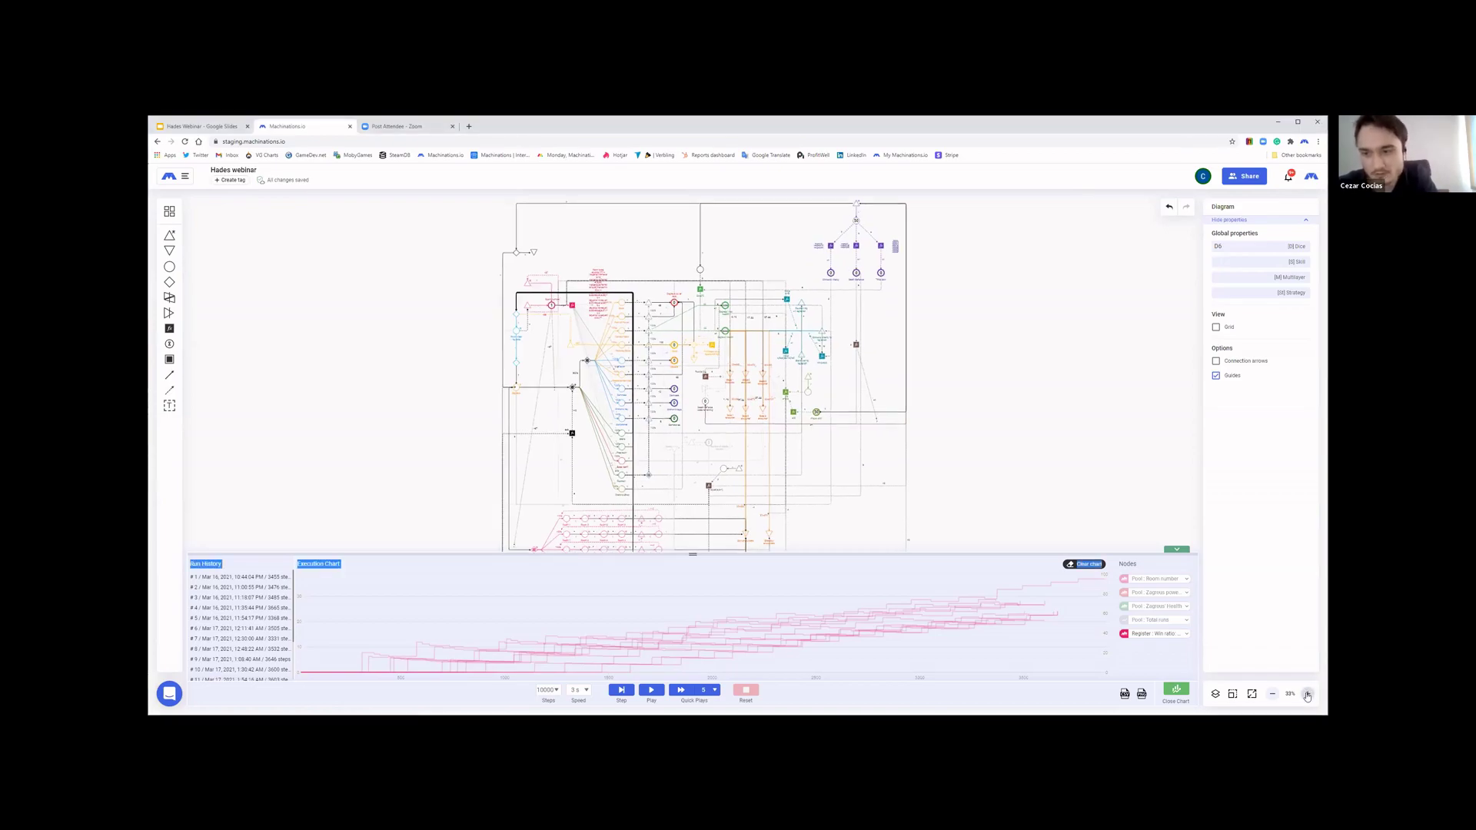
left_click(1308, 696)
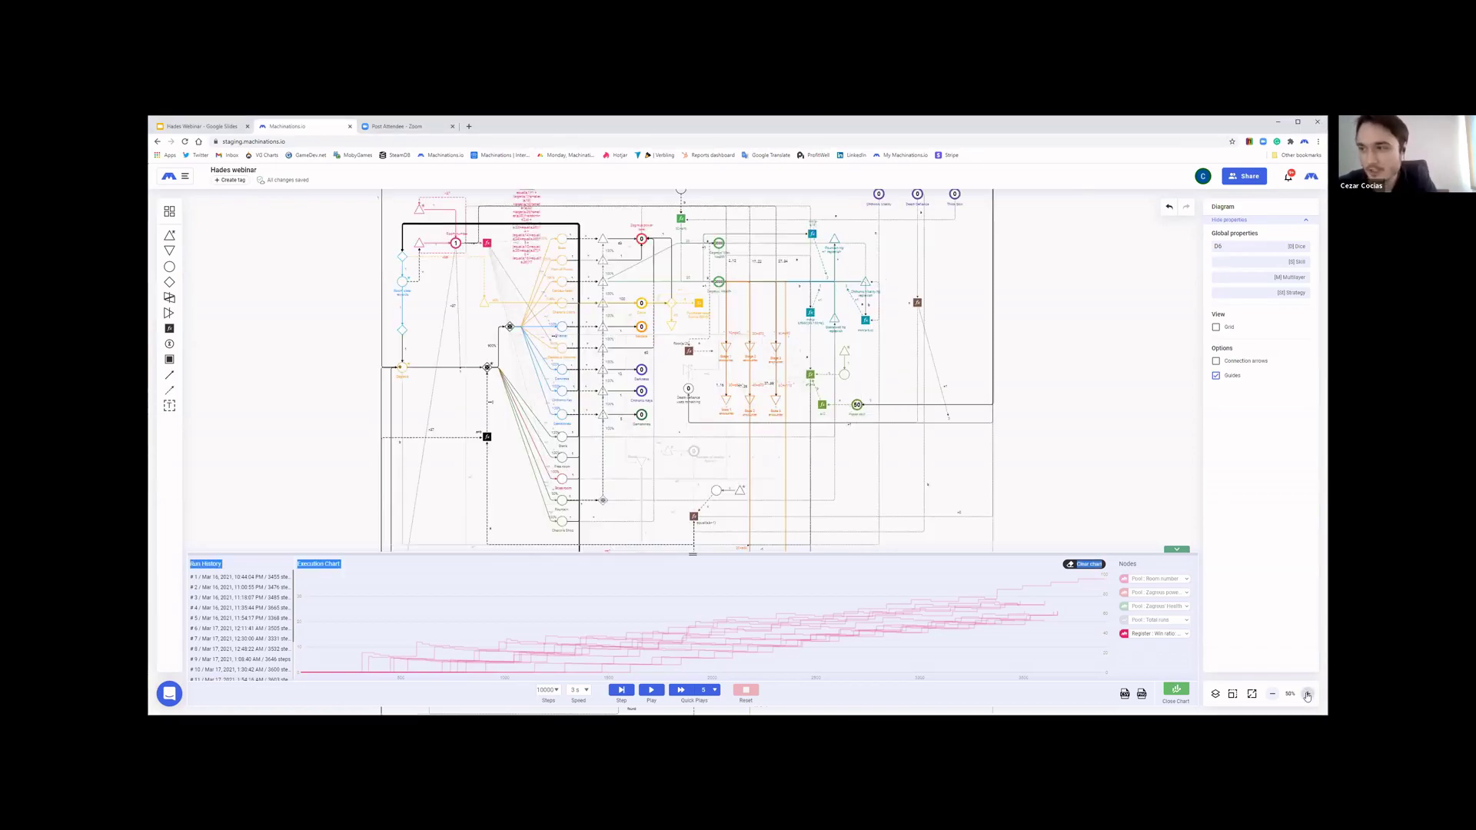
left_click(1307, 695)
left_click_drag(931, 453, 801, 477)
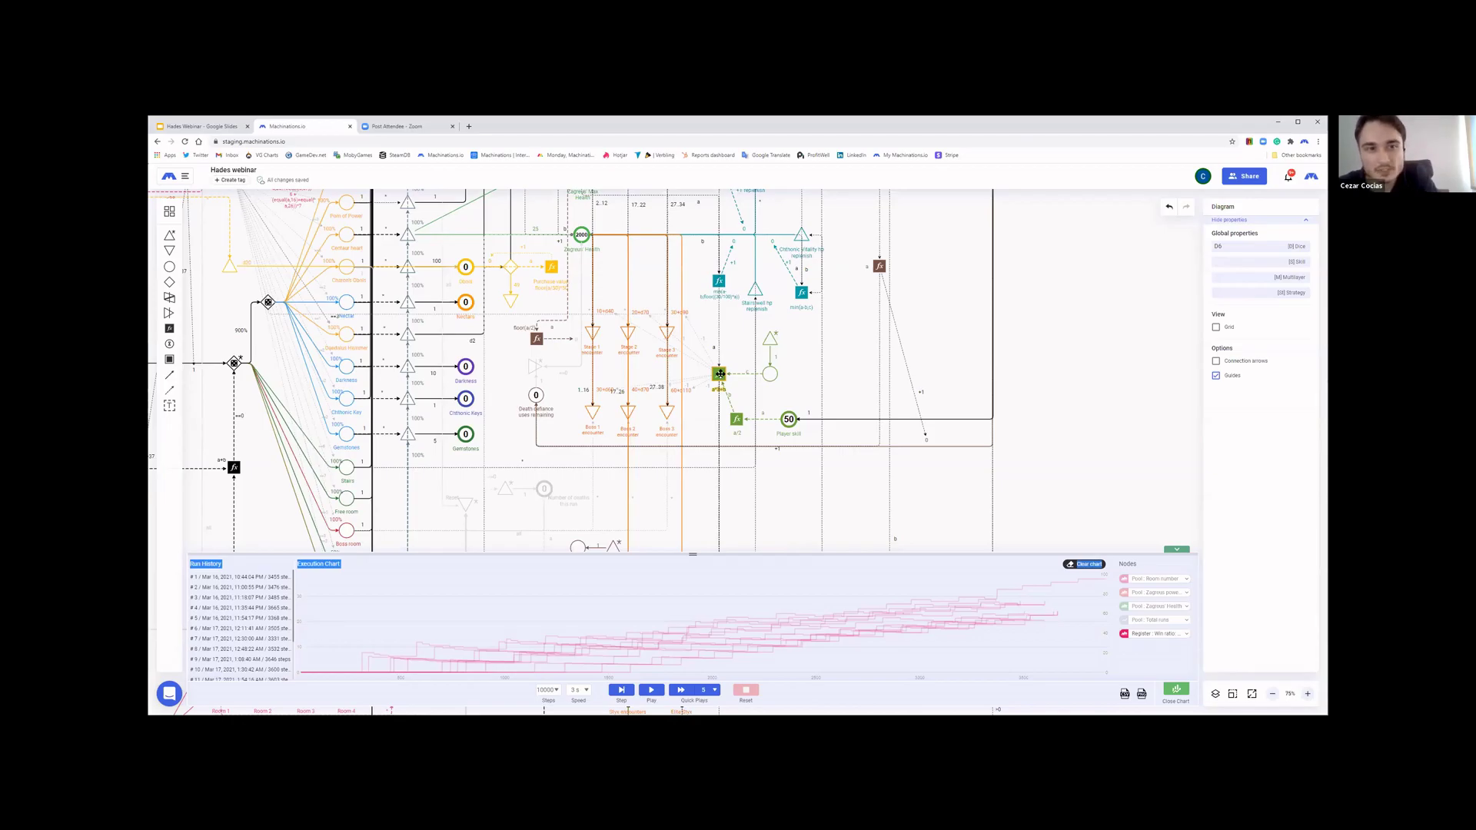
left_click(1308, 696)
left_click(1309, 695)
left_click(1308, 696)
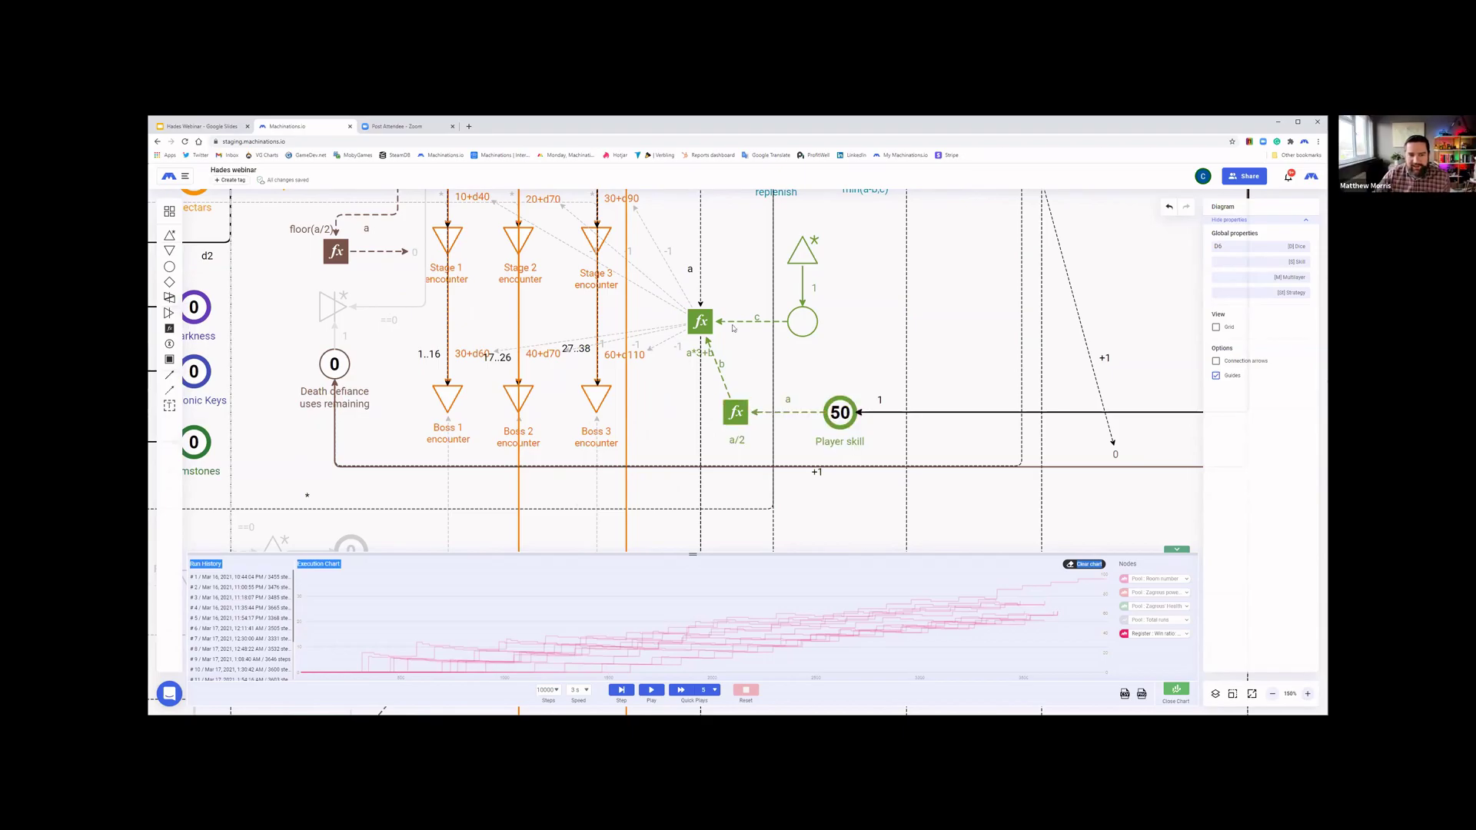
left_click(700, 315)
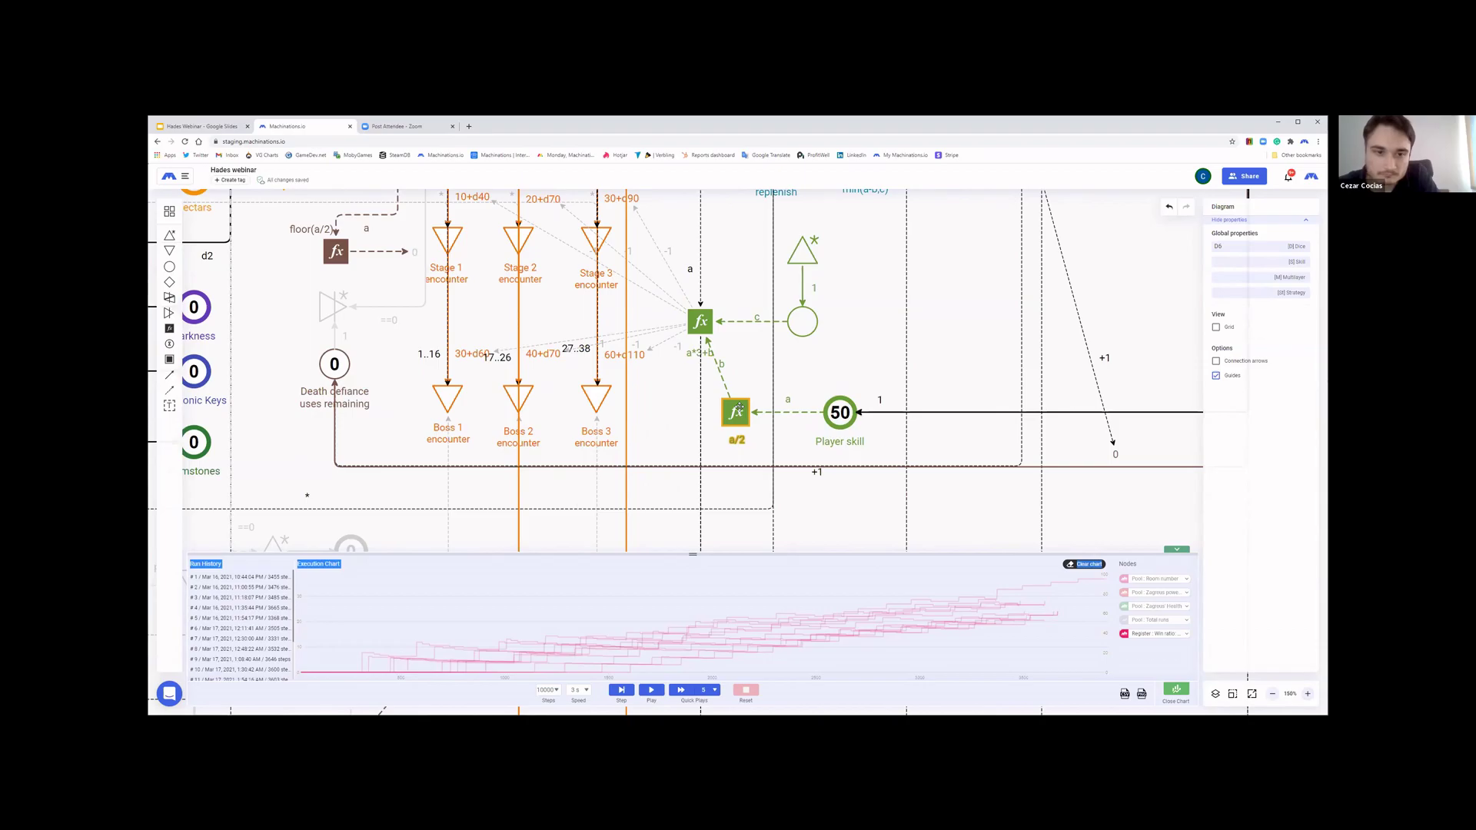
left_click(742, 406)
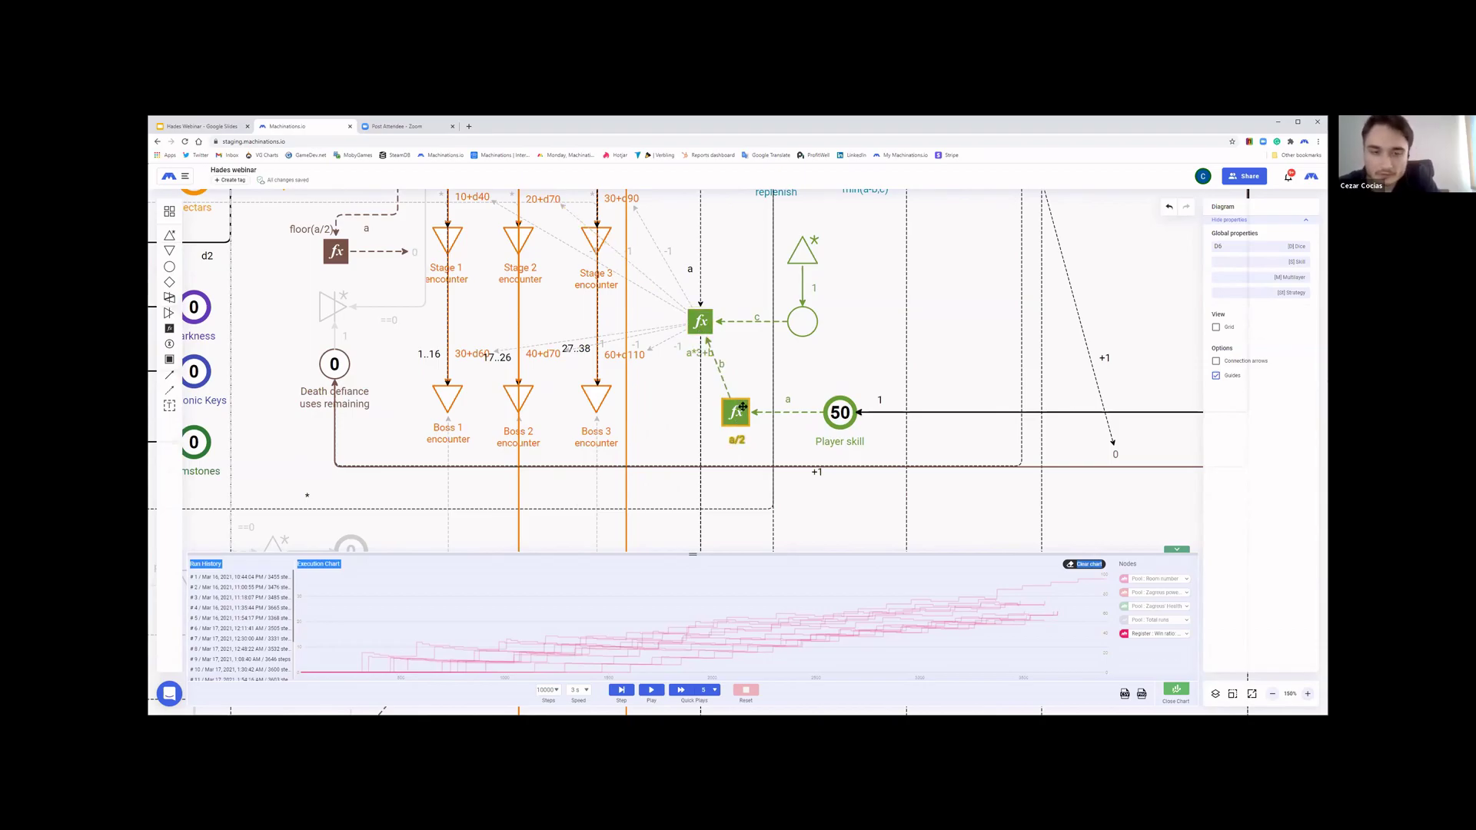